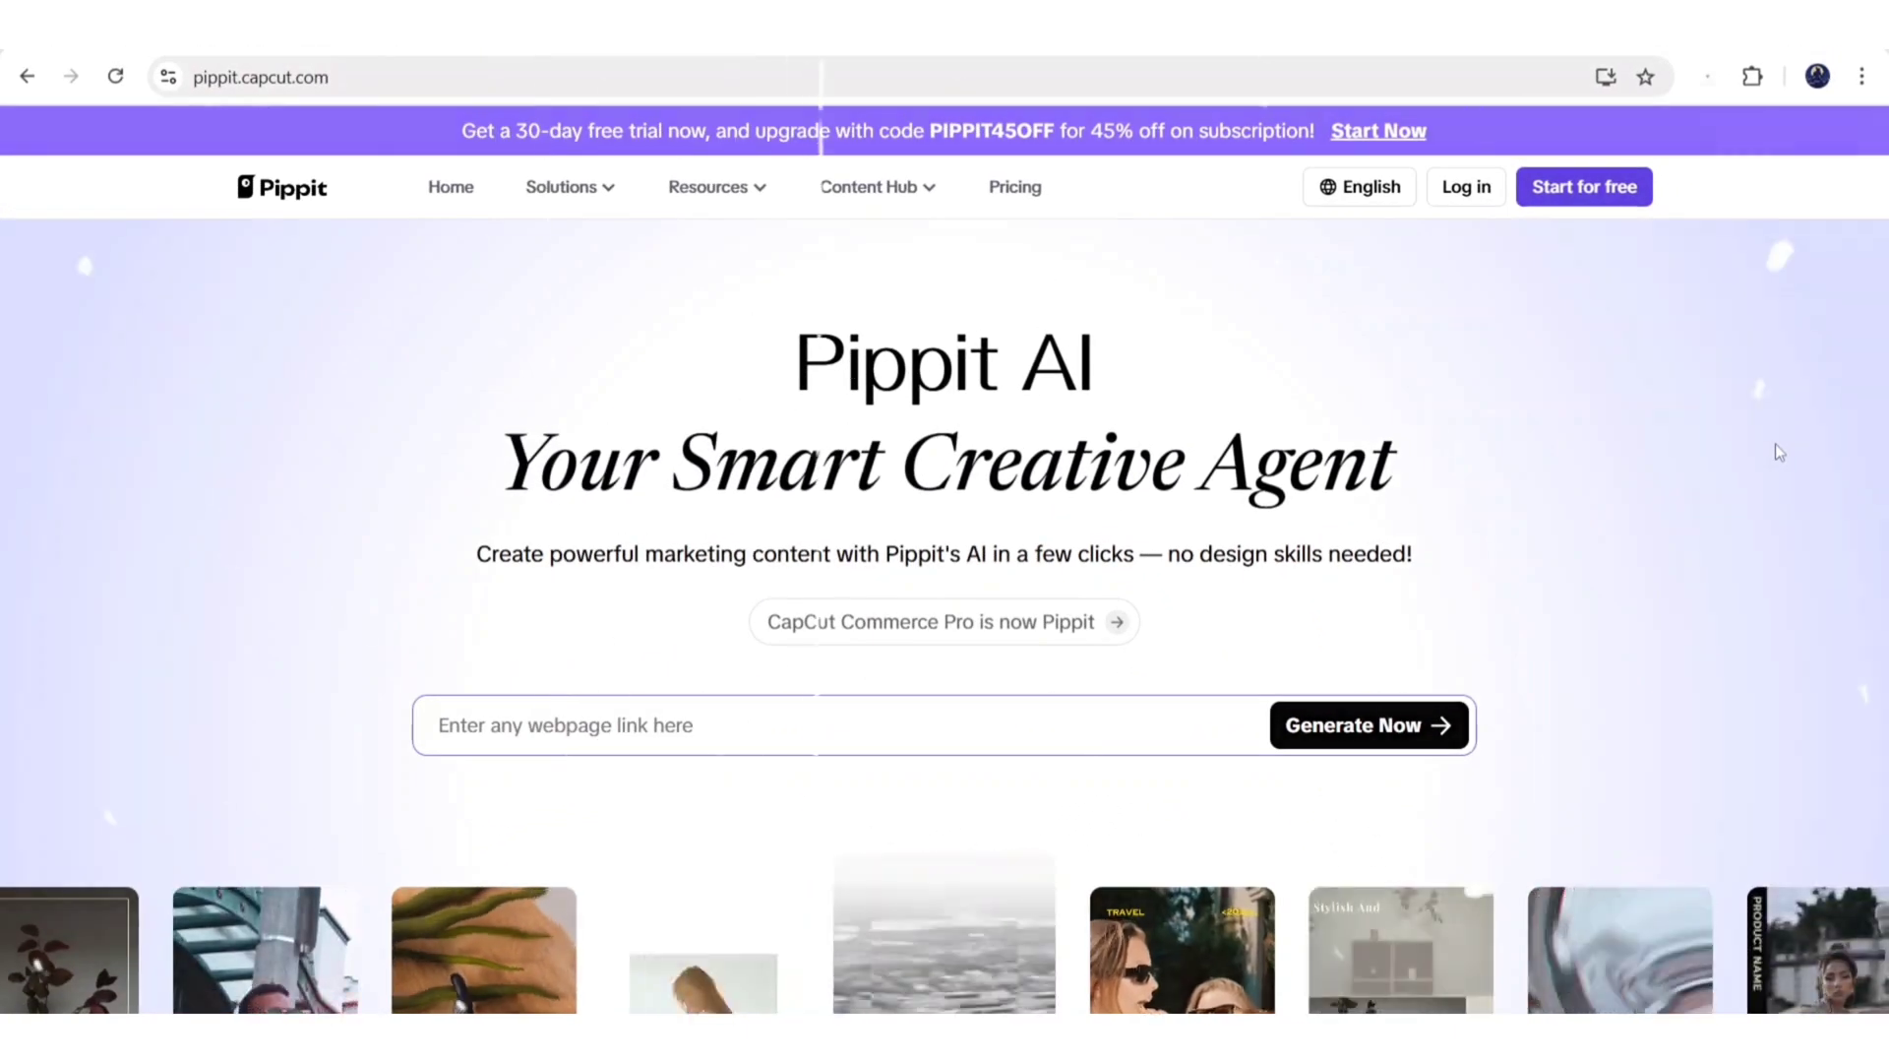
# Search Google for 'pippit ai' to reach the Pippit home dashboard.
pyautogui.scroll(-2, 1779, 453)
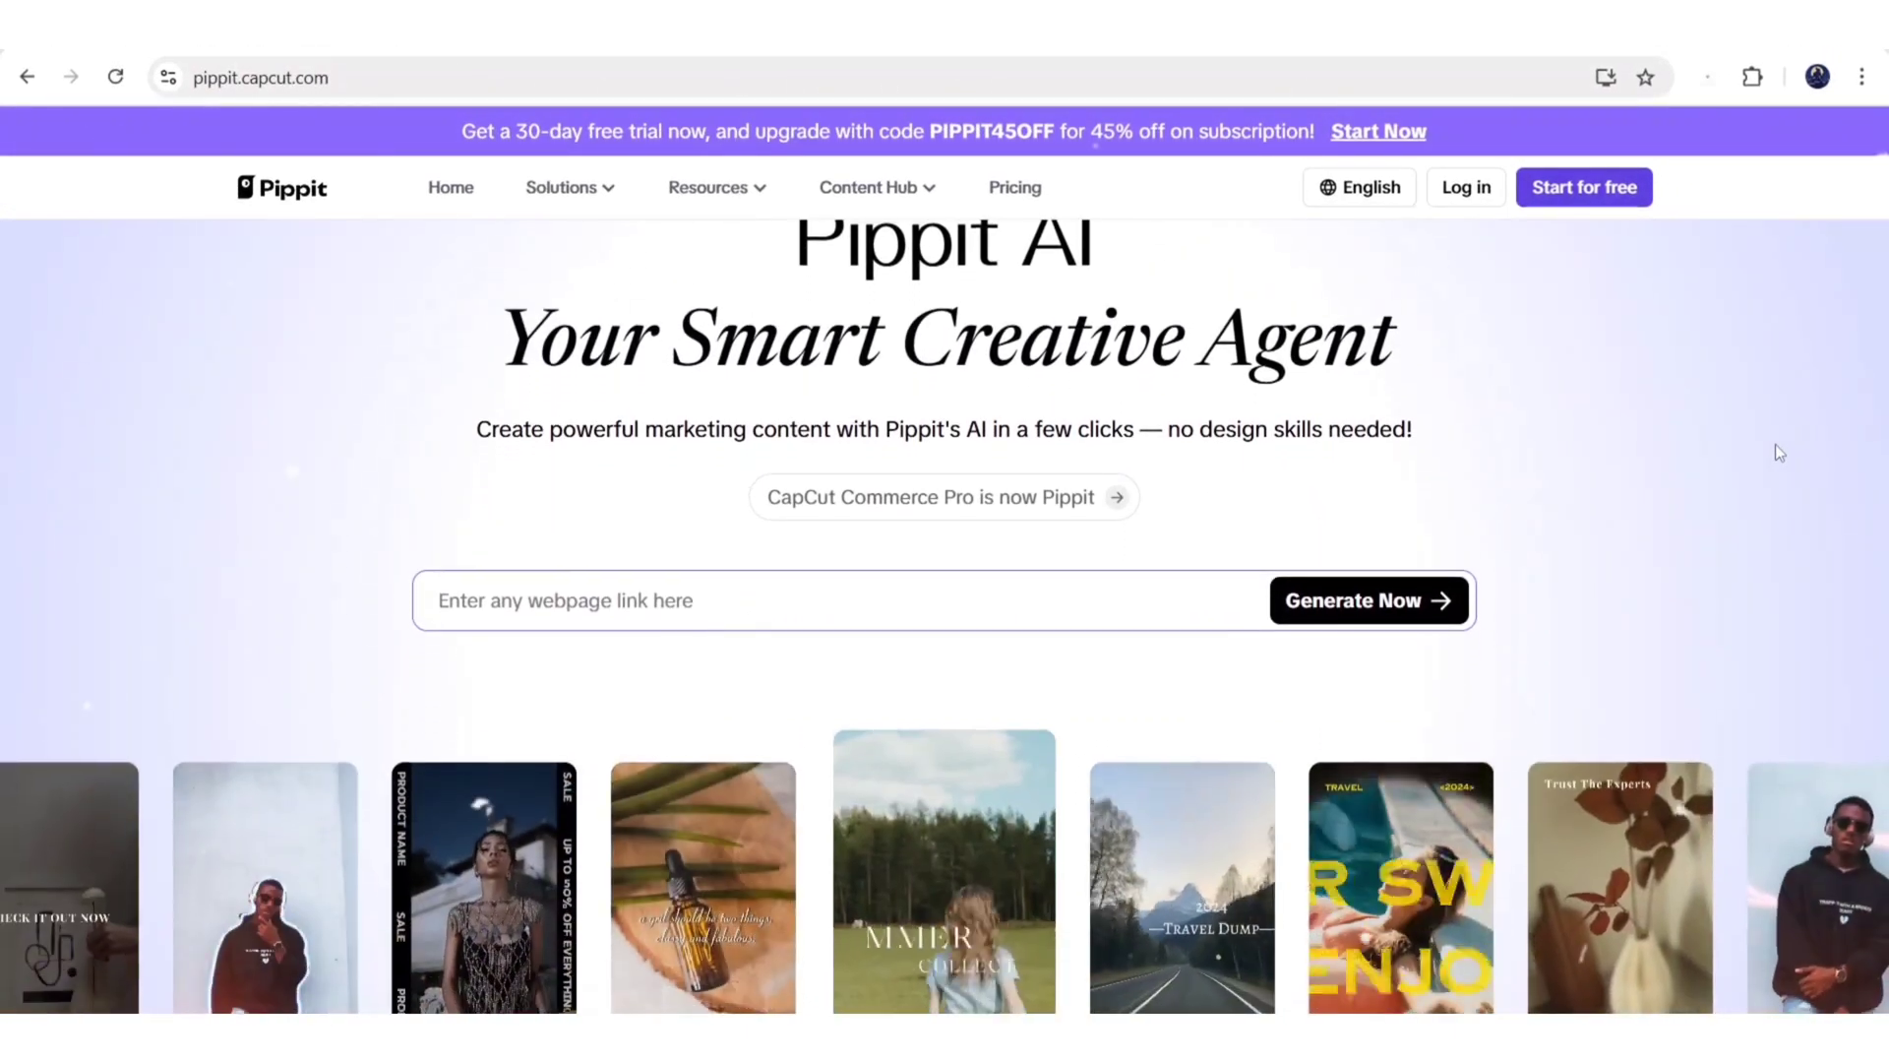
pyautogui.scroll(-2, 1776, 448)
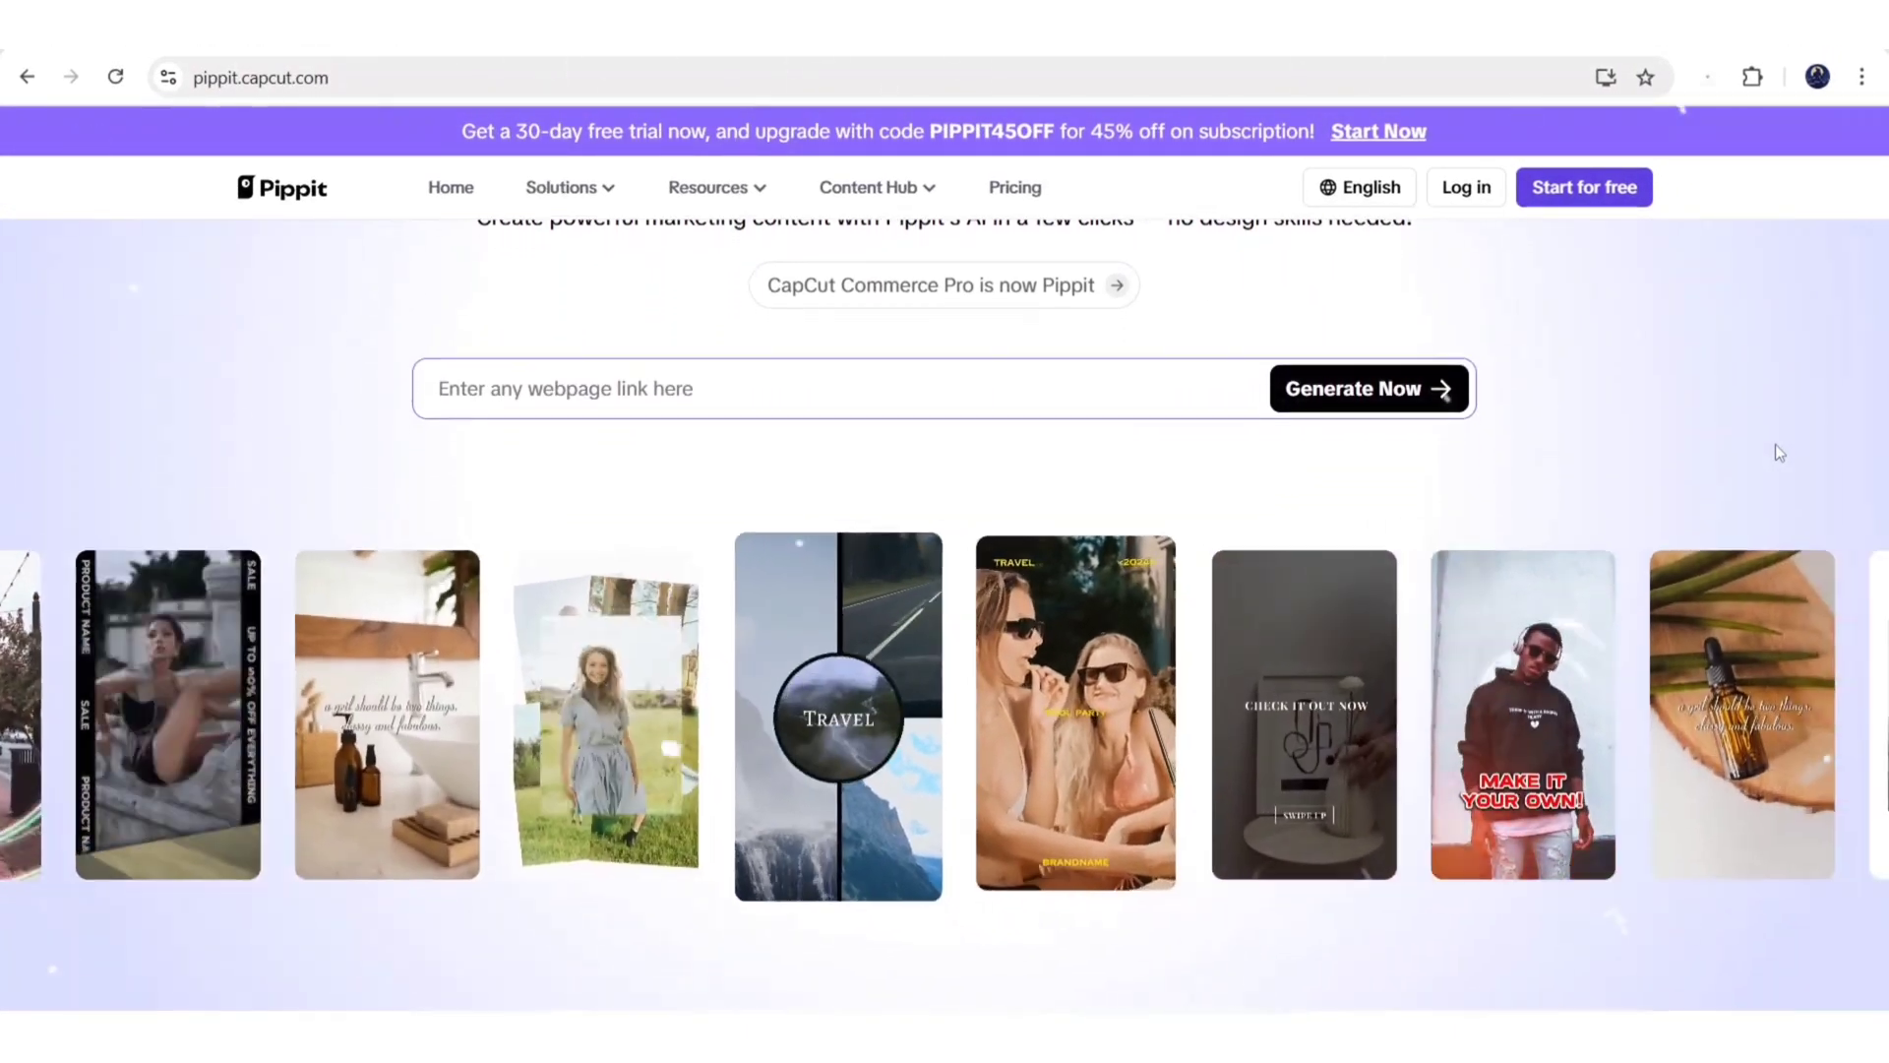
pyautogui.scroll(-5, 1779, 453)
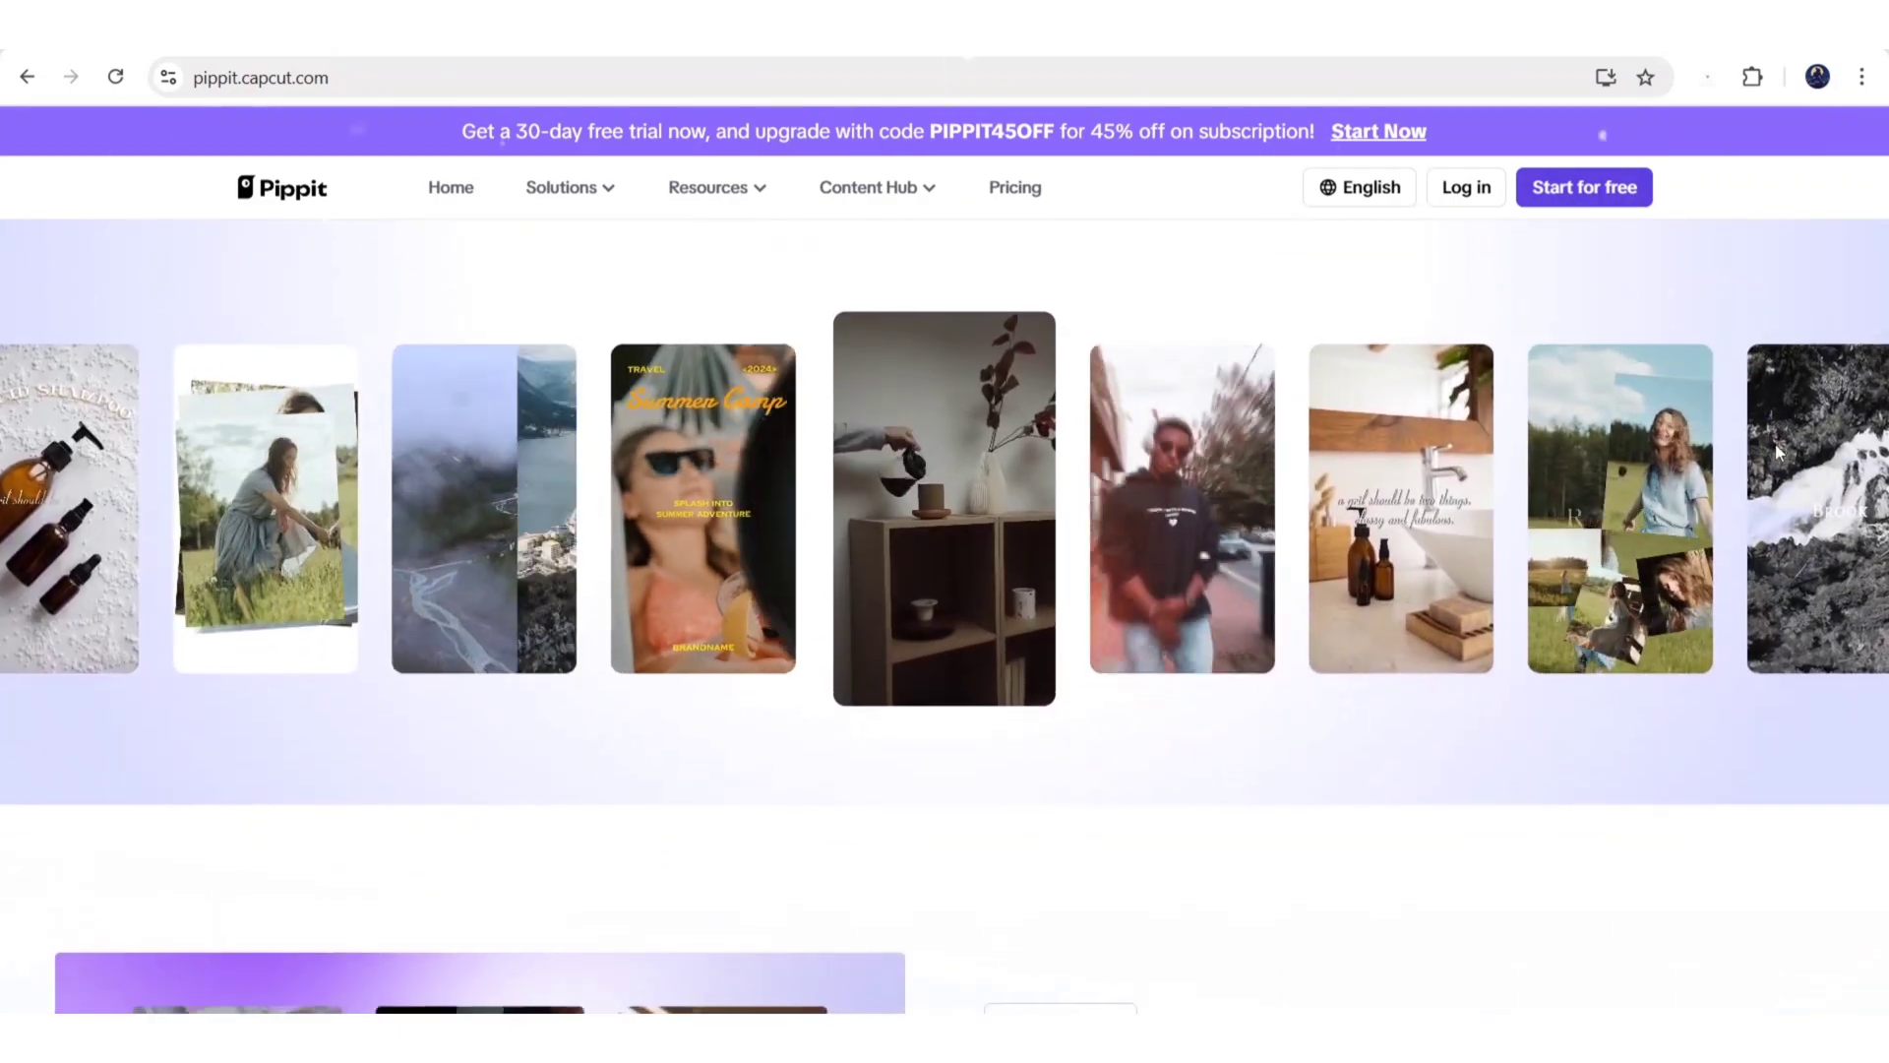
pyautogui.scroll(-2, 1780, 453)
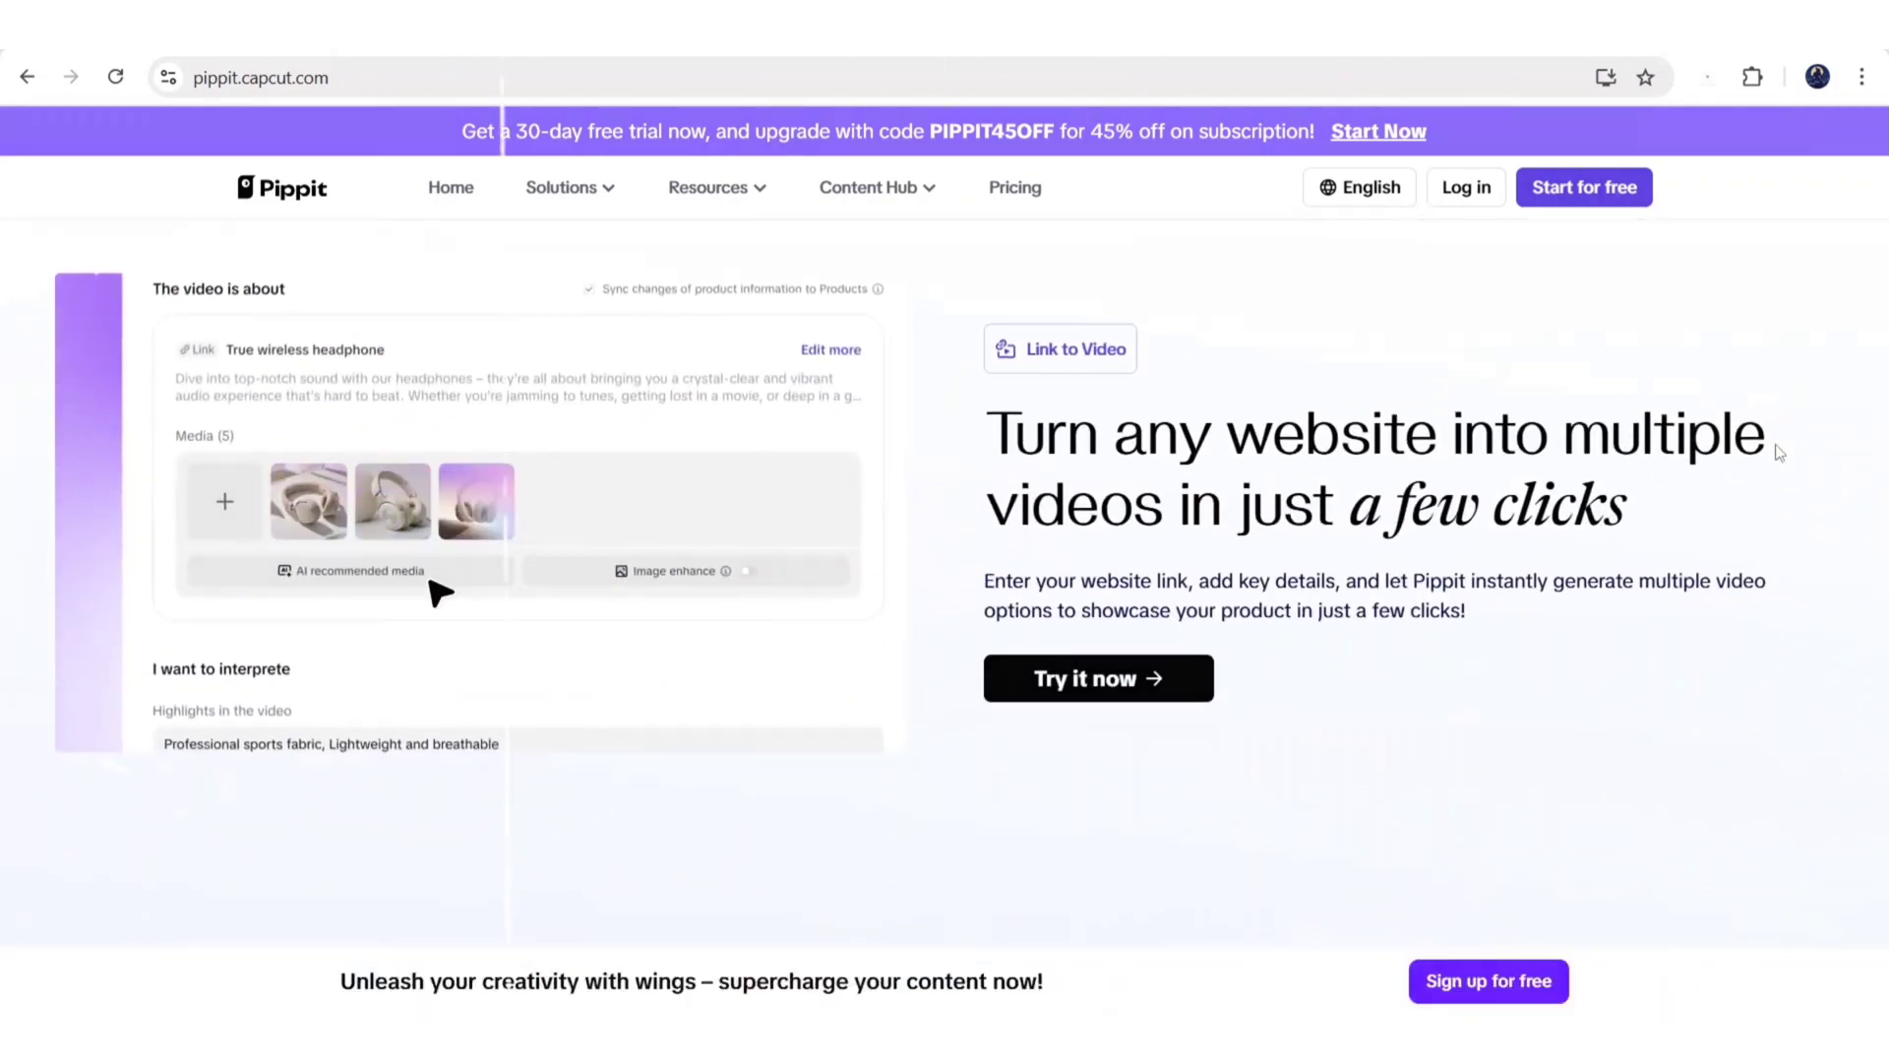
pyautogui.scroll(-5, 1779, 452)
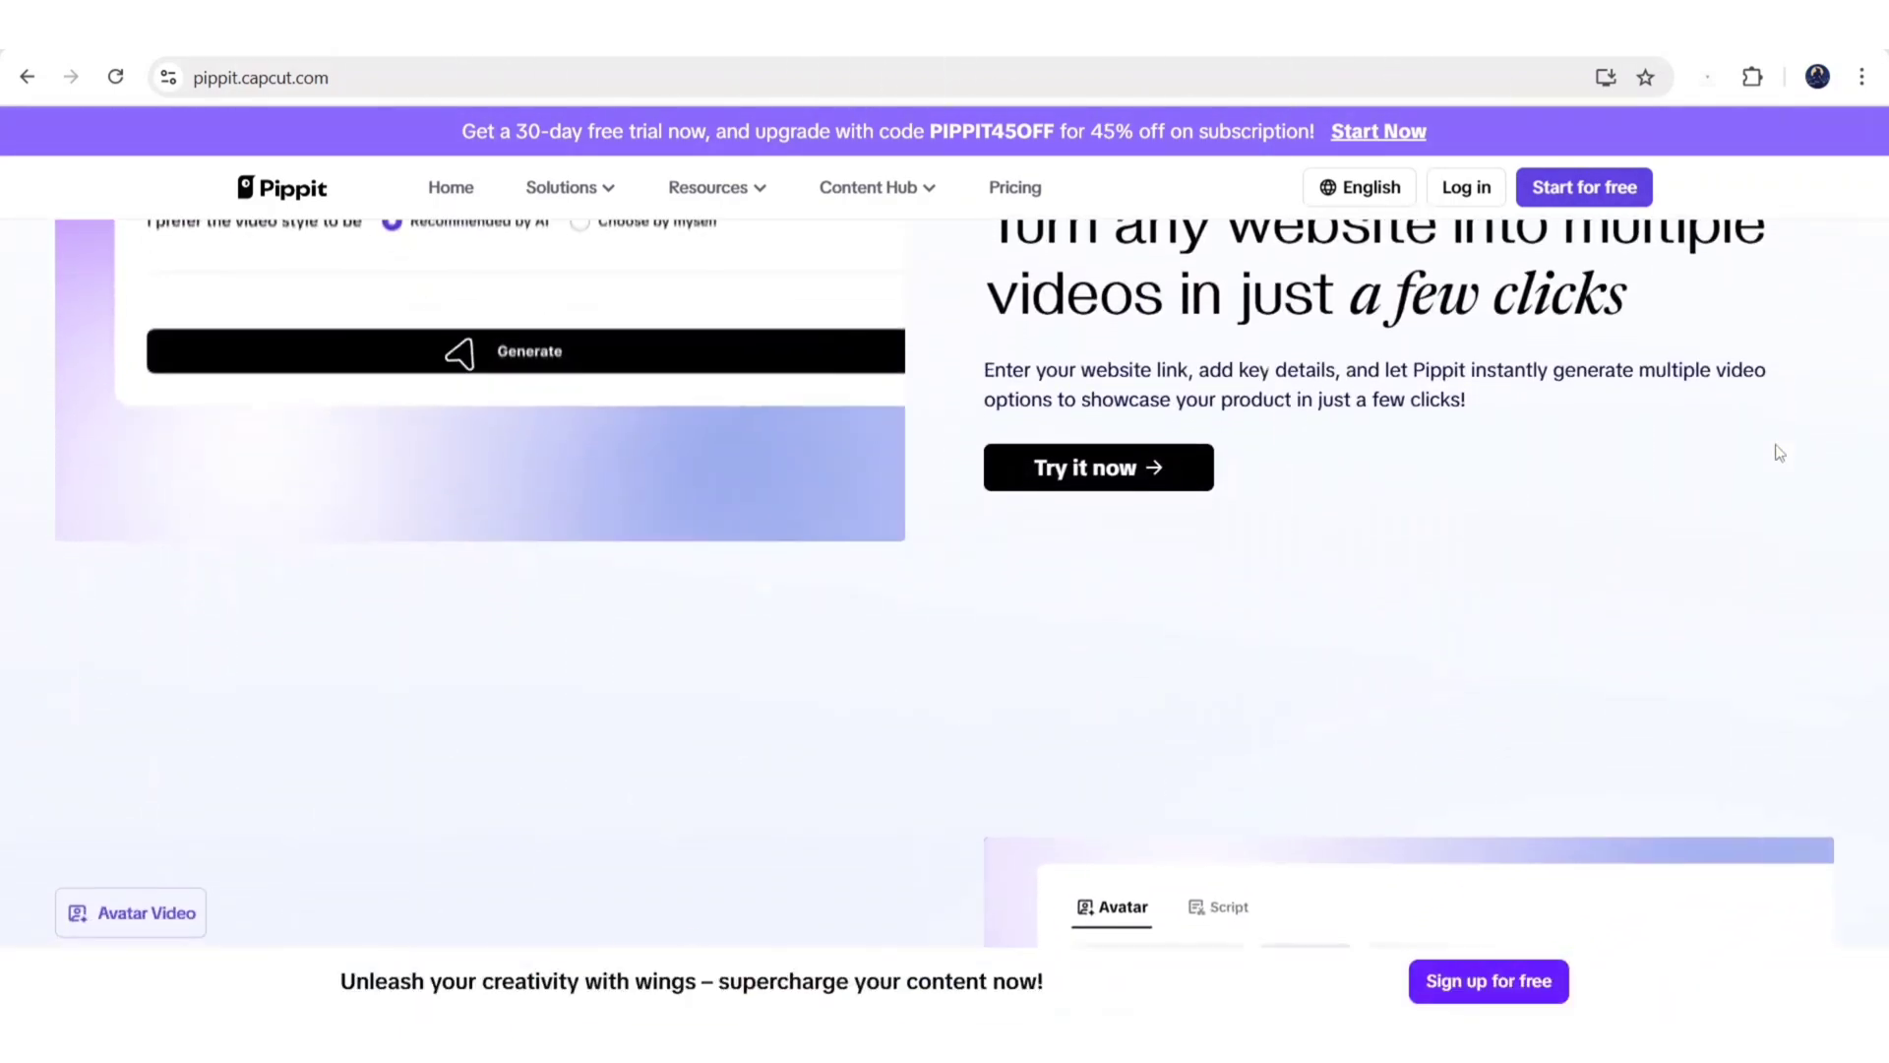
pyautogui.scroll(-2, 1779, 453)
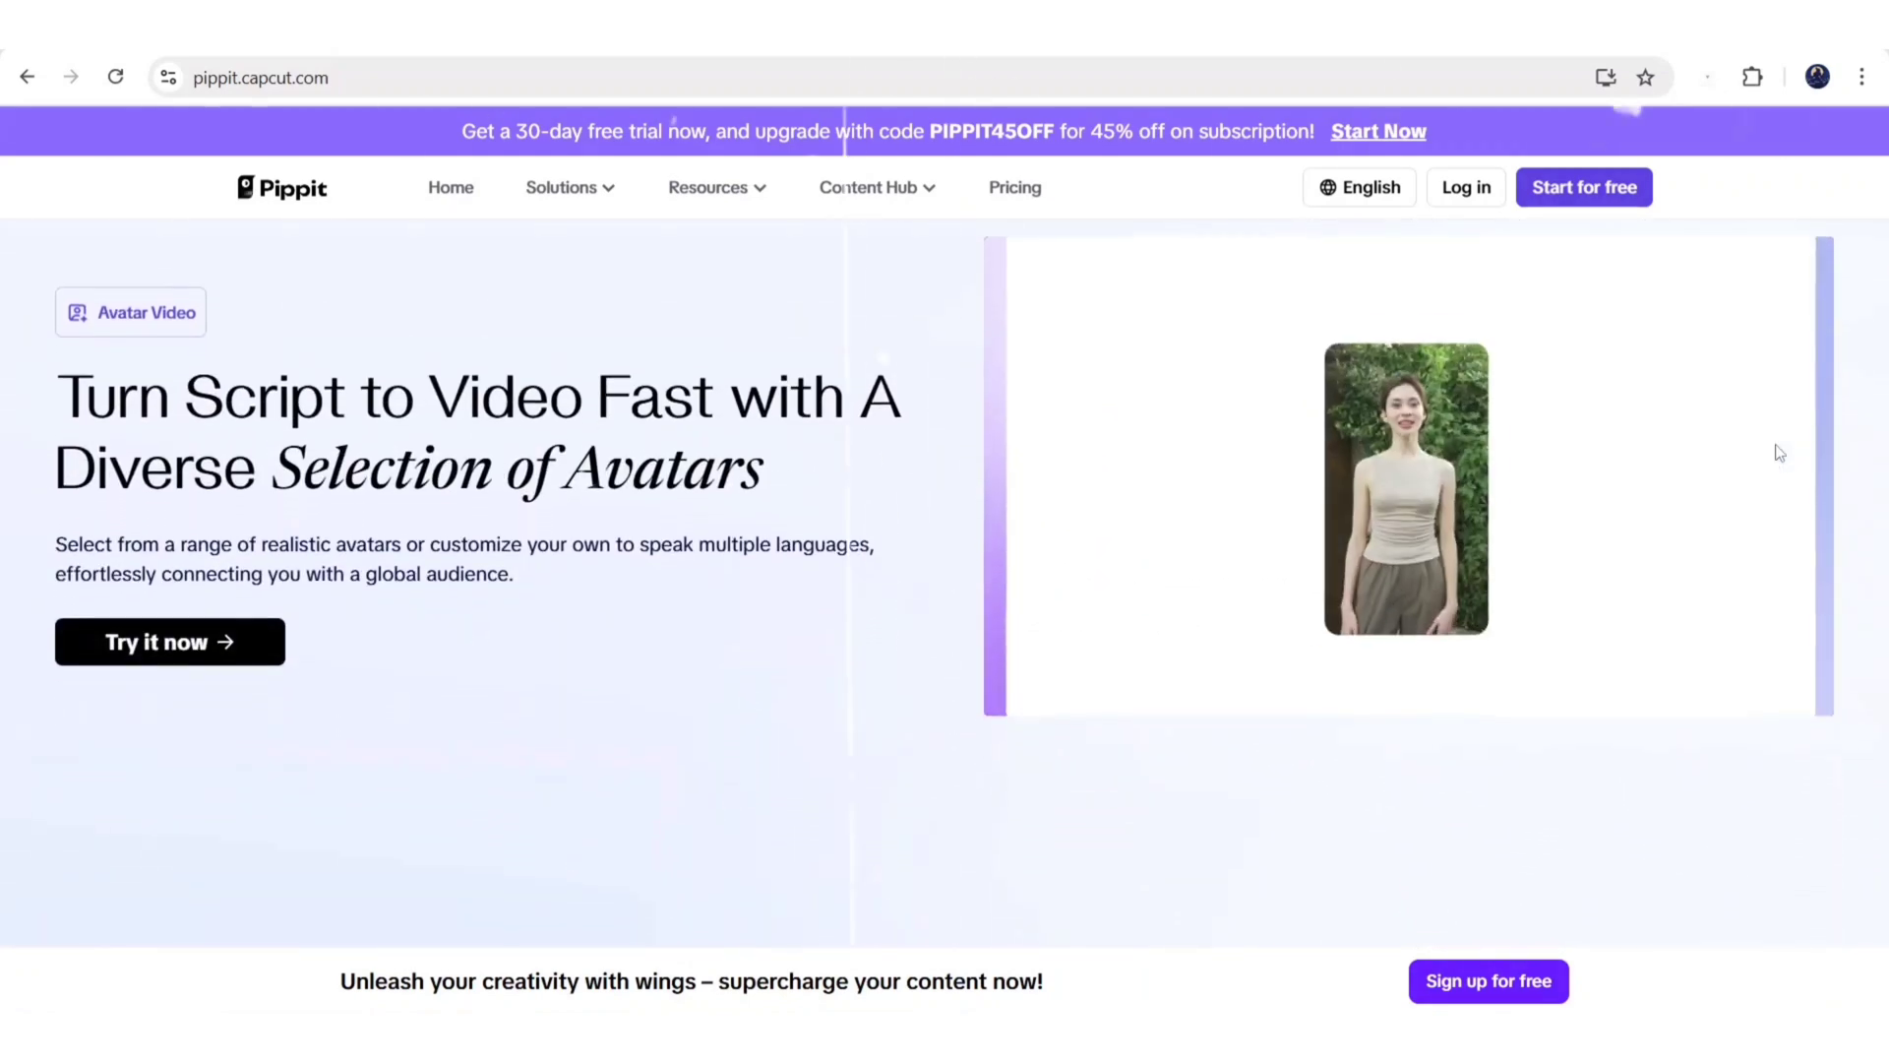
pyautogui.scroll(-2, 1777, 452)
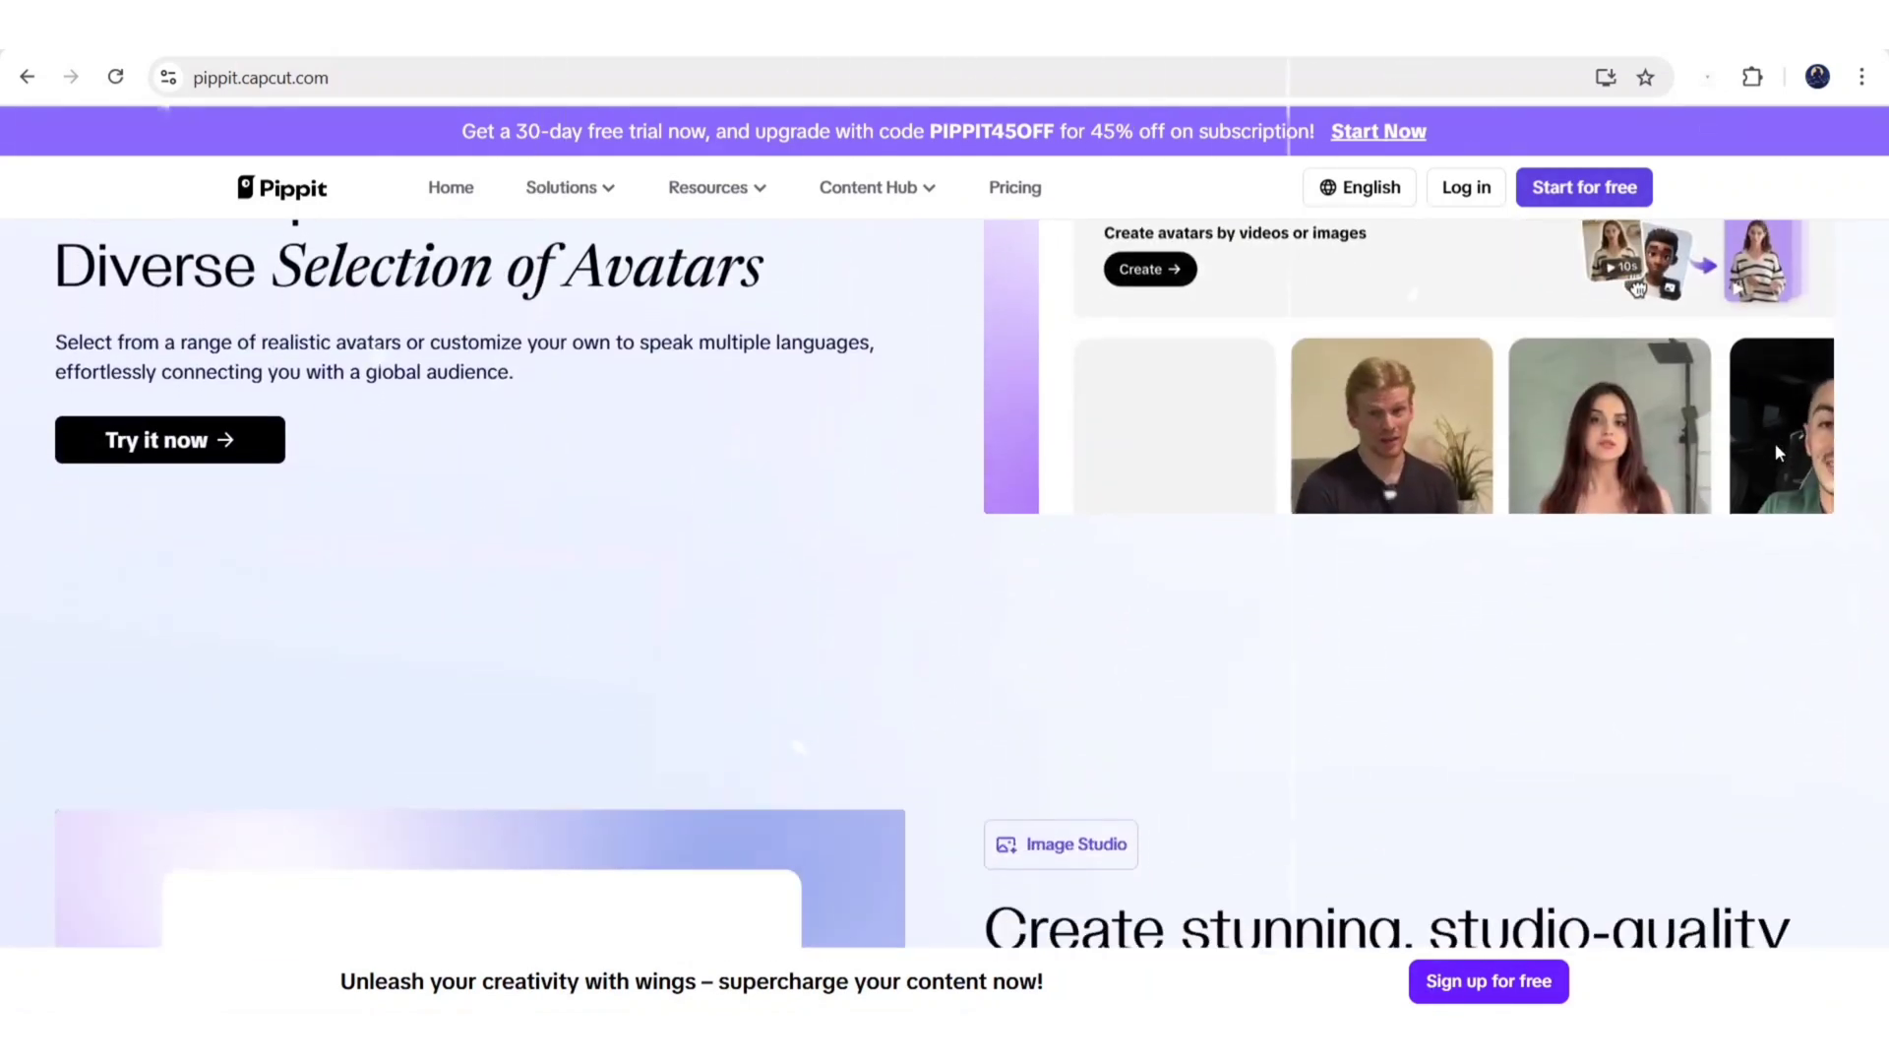
pyautogui.scroll(-5, 1777, 451)
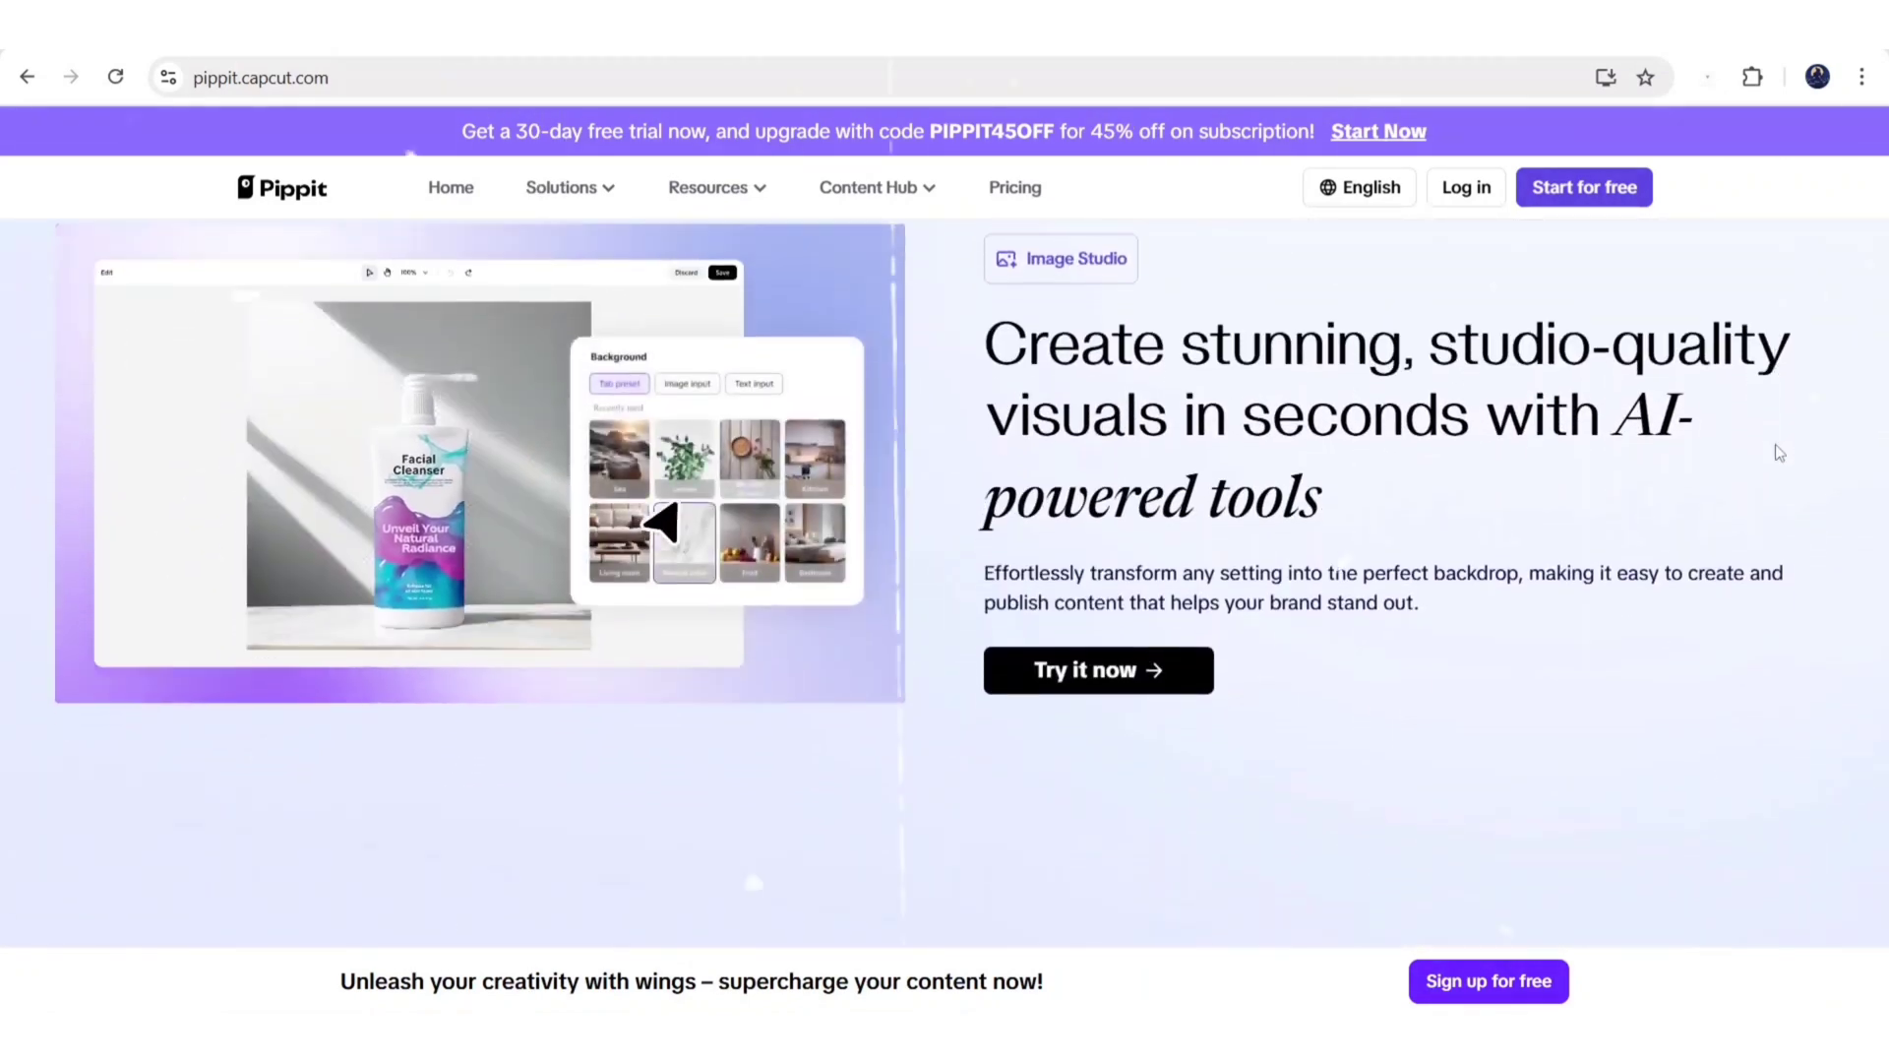
pyautogui.scroll(-5, 1780, 452)
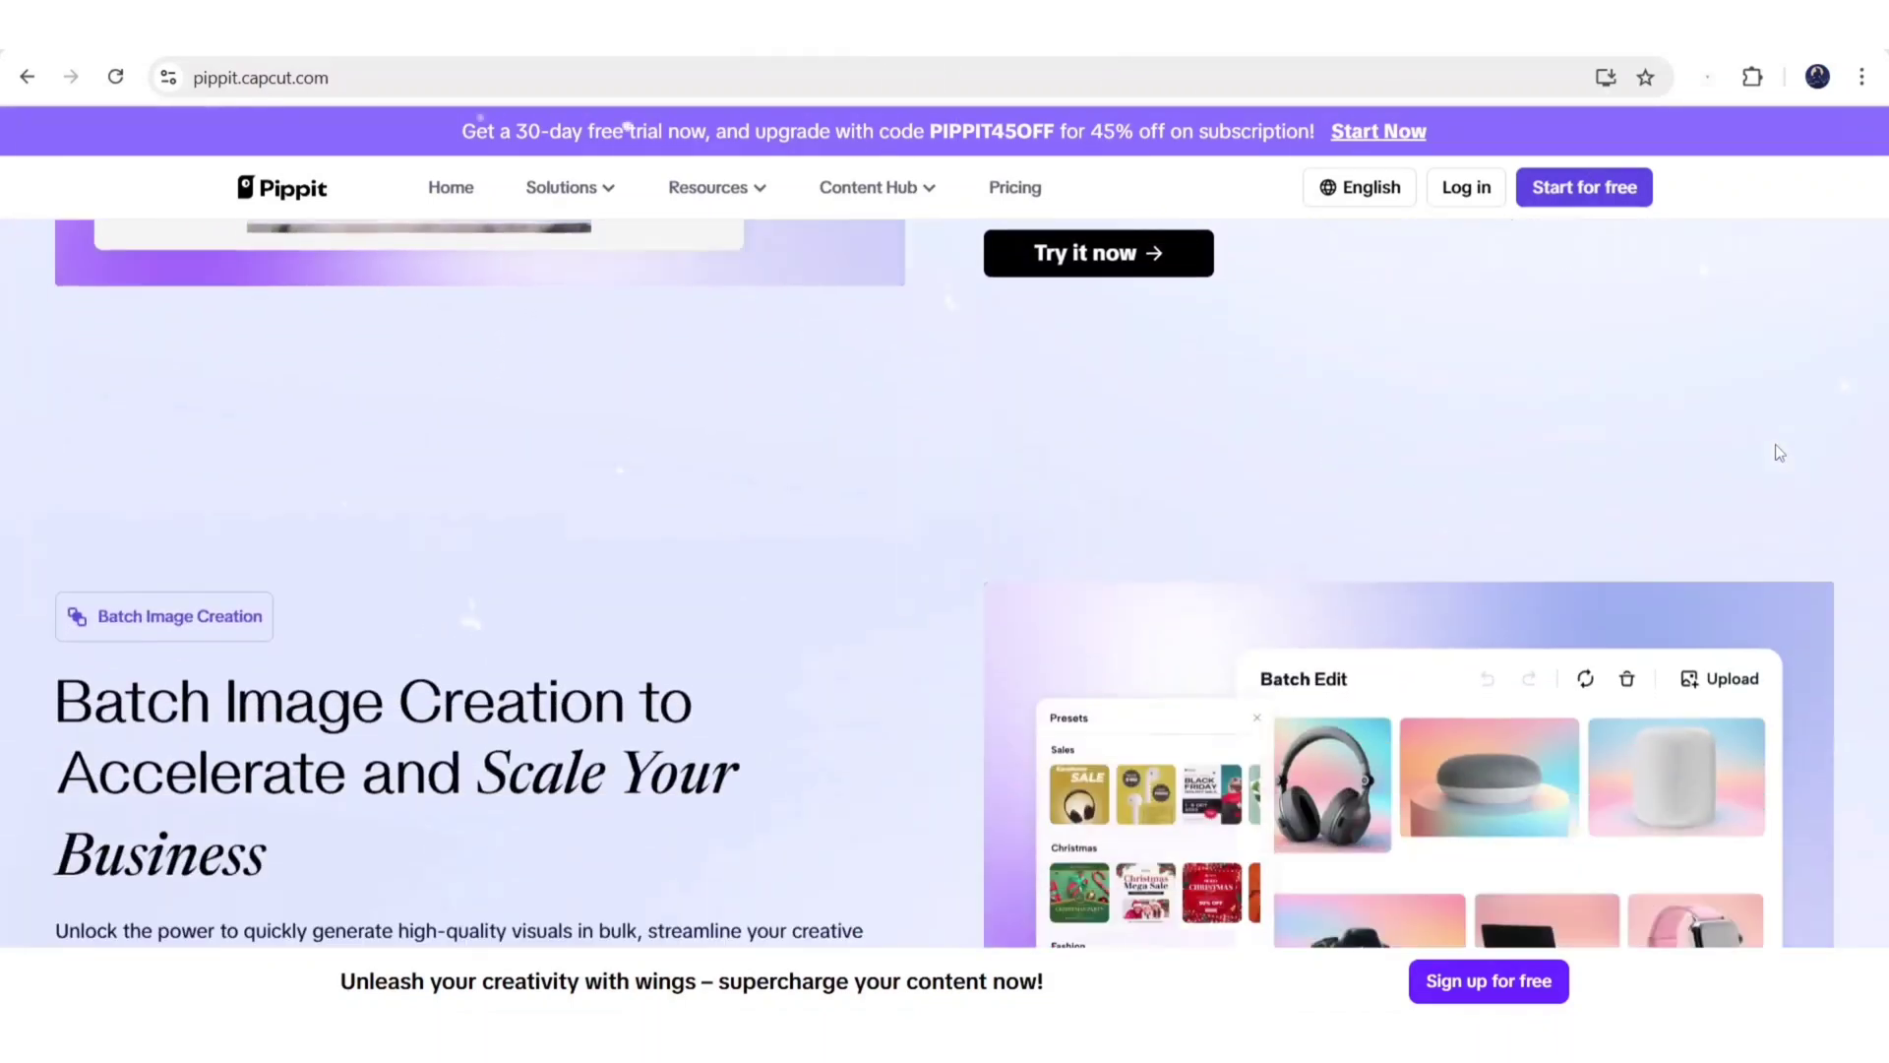
pyautogui.scroll(-2, 1777, 453)
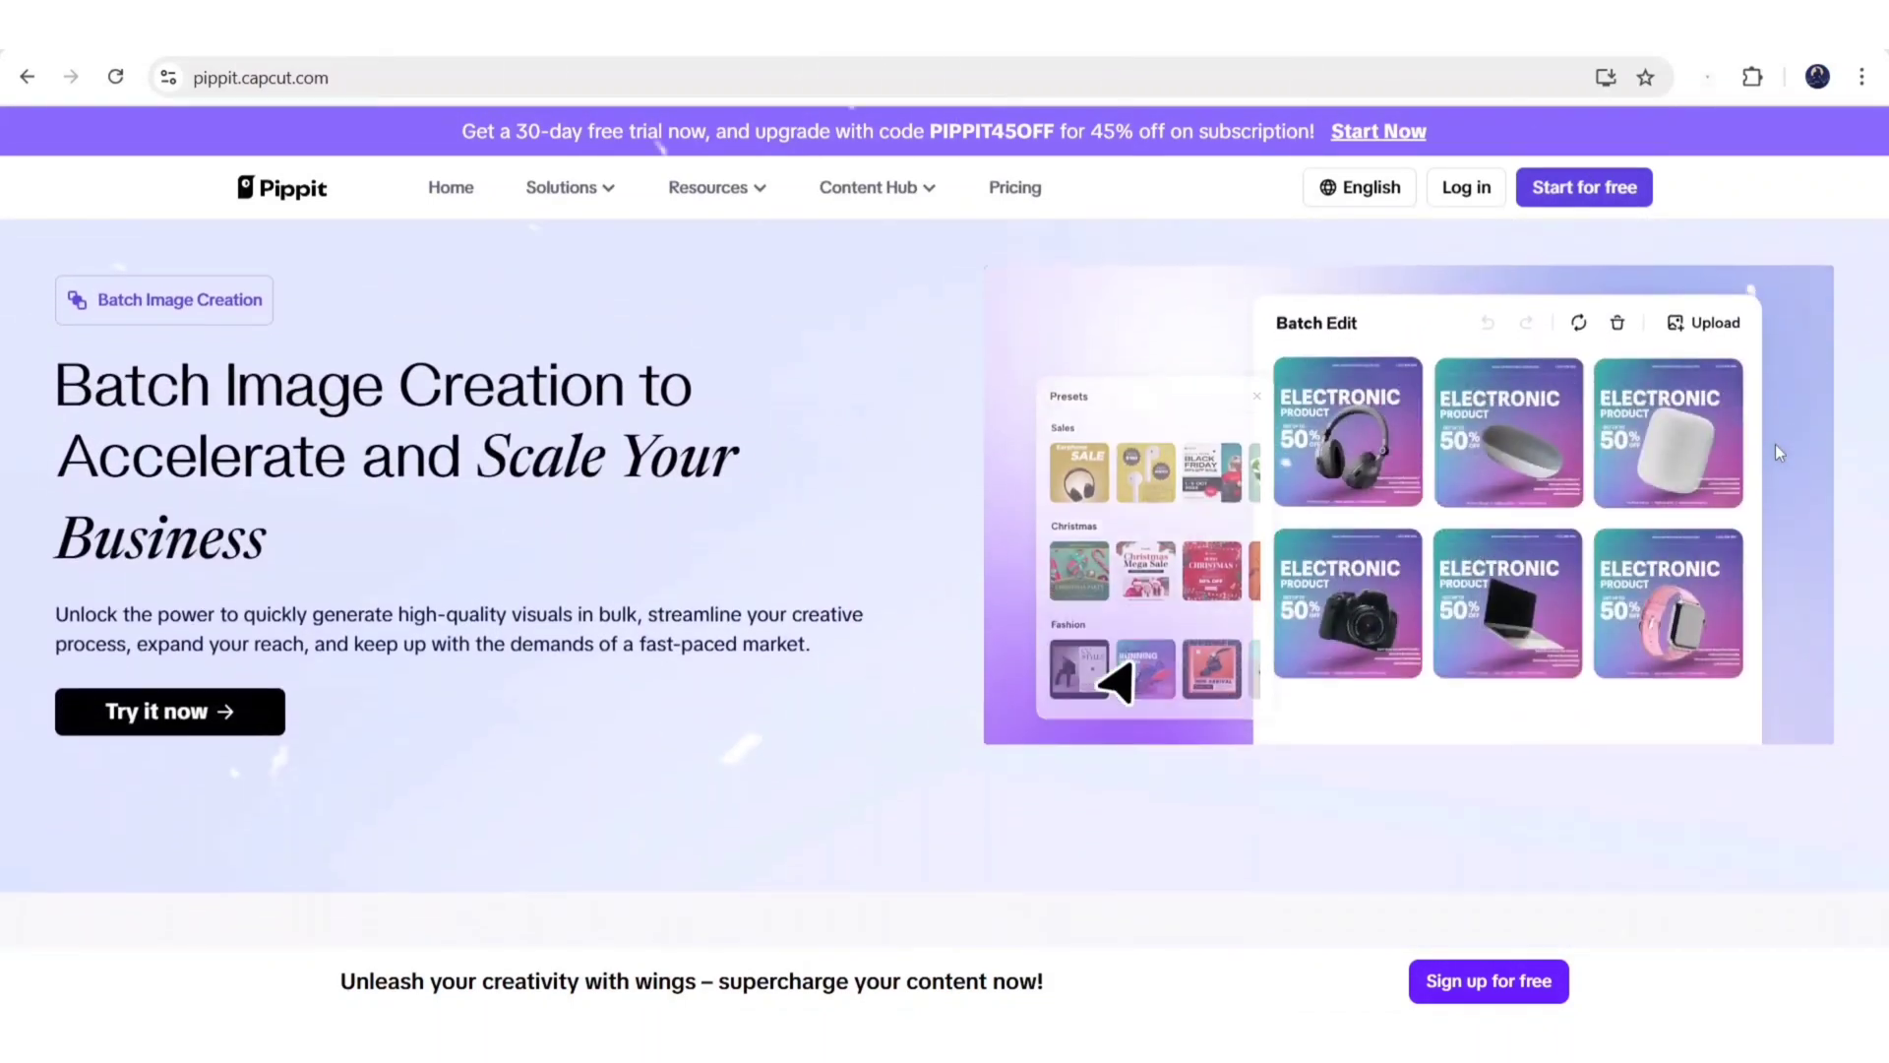
pyautogui.scroll(-3, 1777, 453)
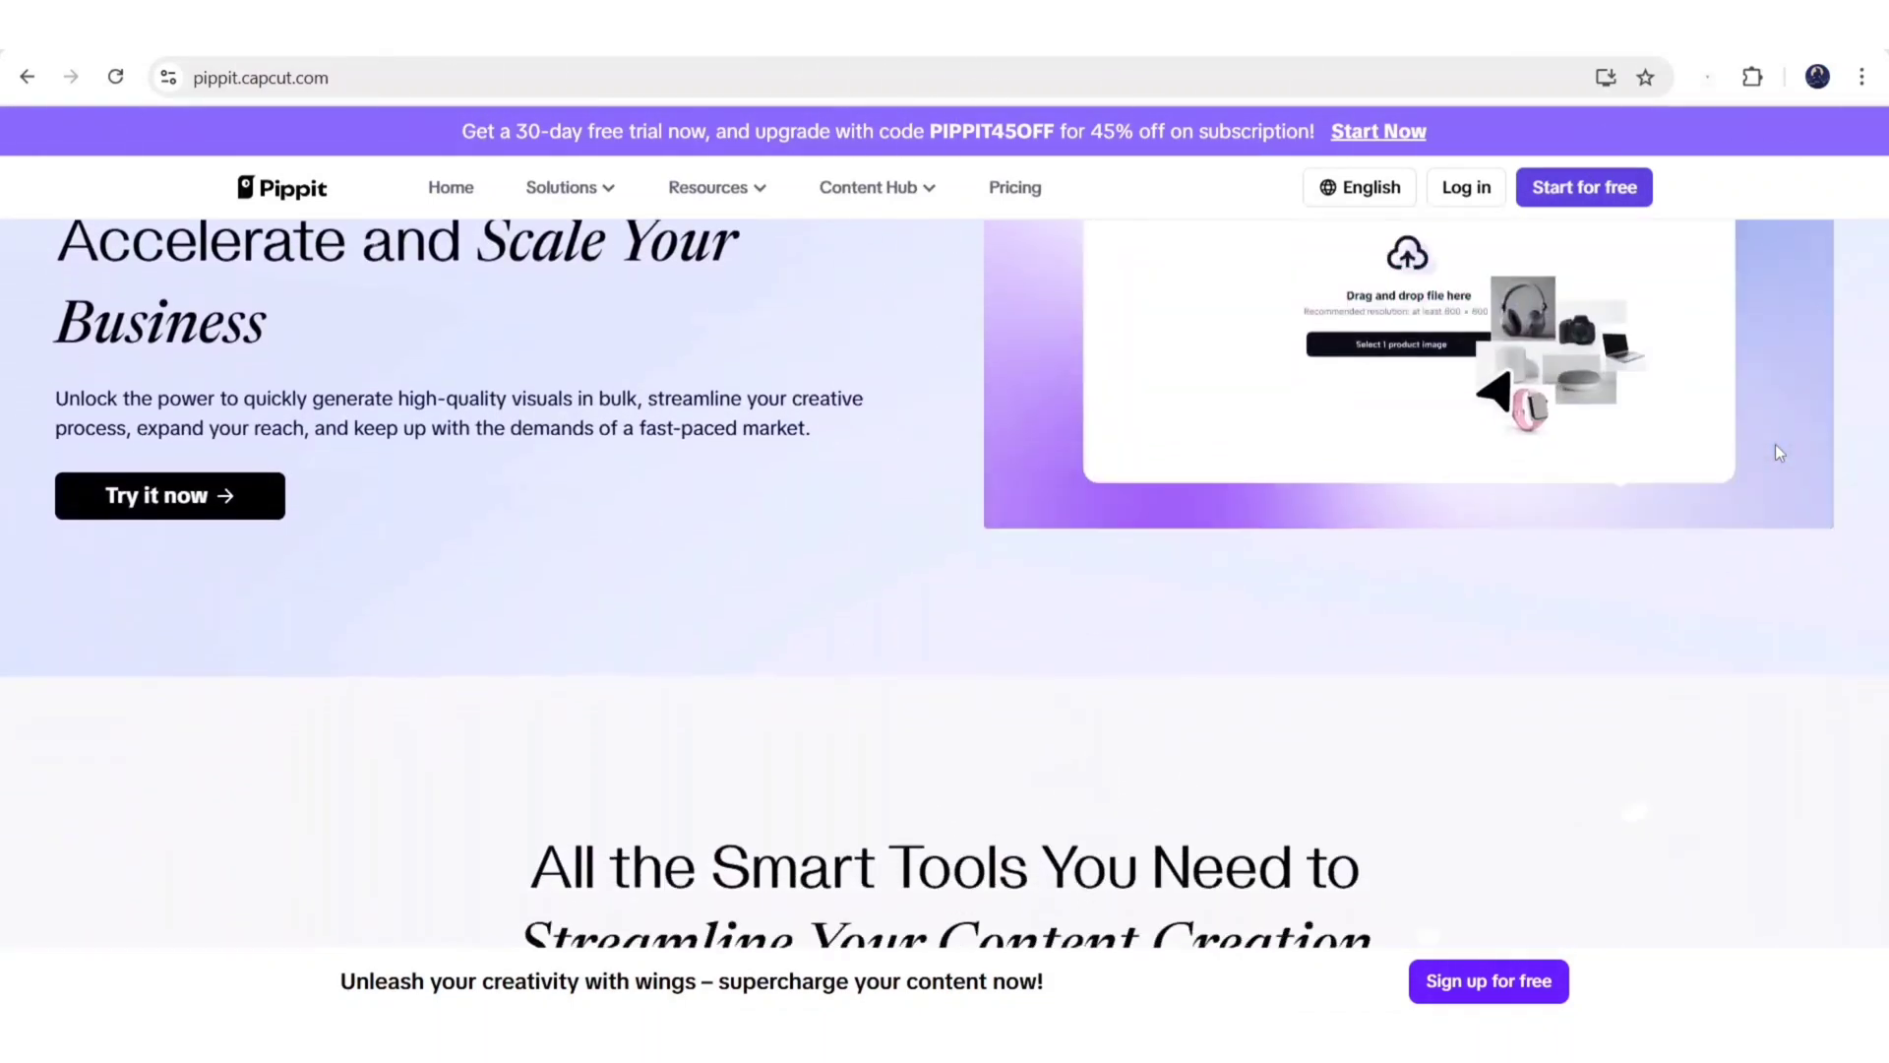
pyautogui.scroll(-5, 1778, 452)
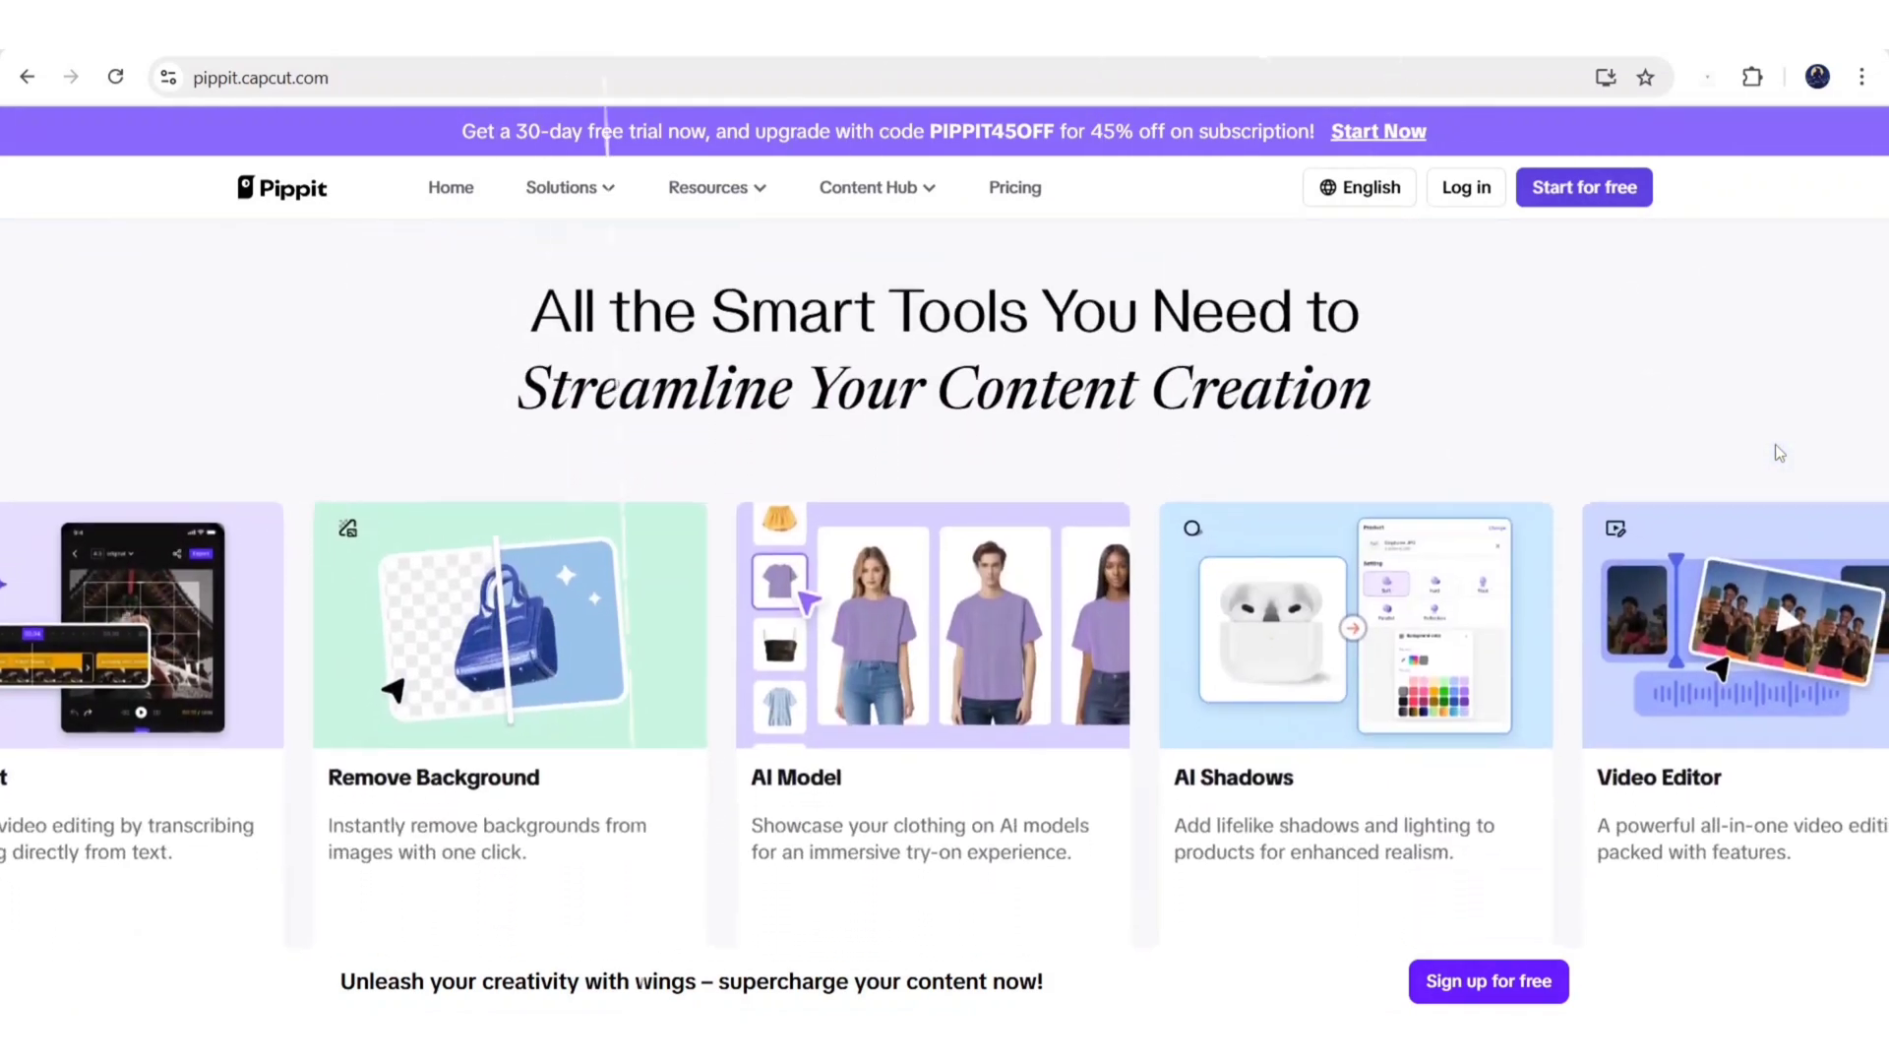
pyautogui.scroll(-2, 1775, 445)
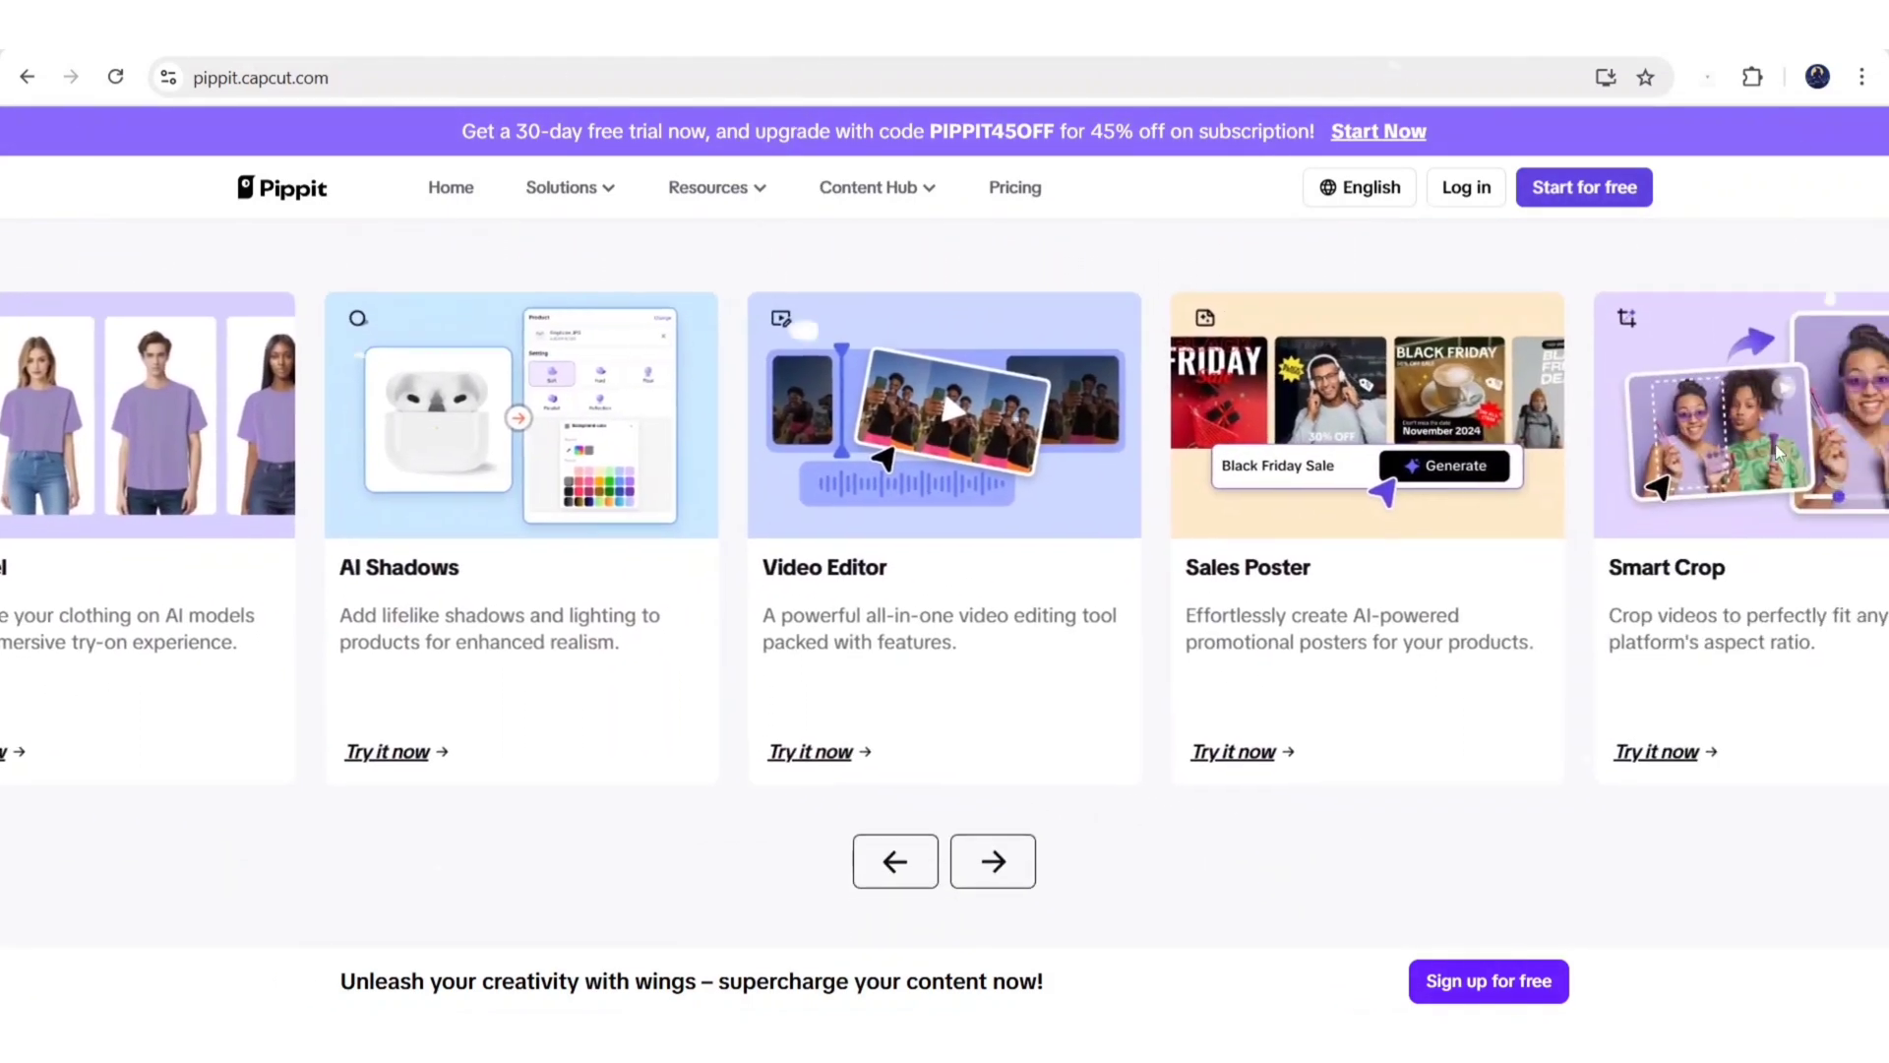
pyautogui.scroll(-7, 1777, 452)
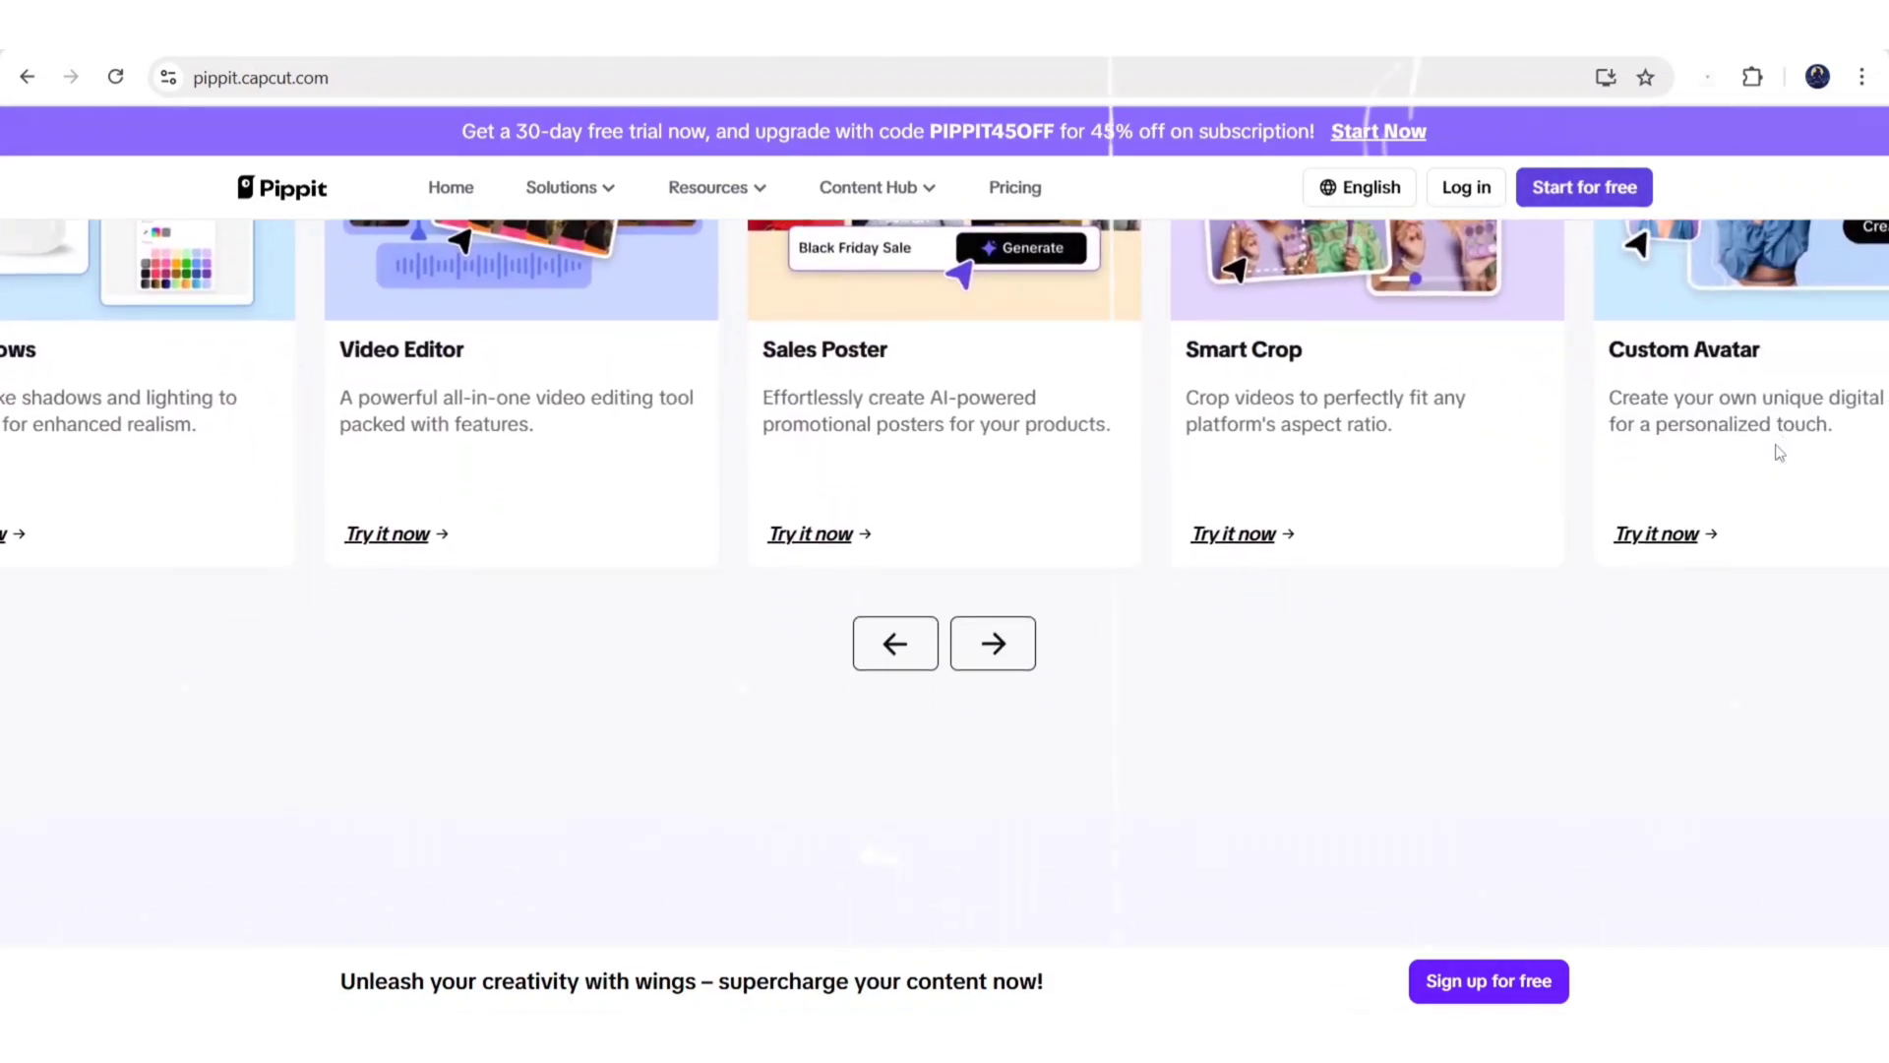
pyautogui.scroll(-2, 1780, 453)
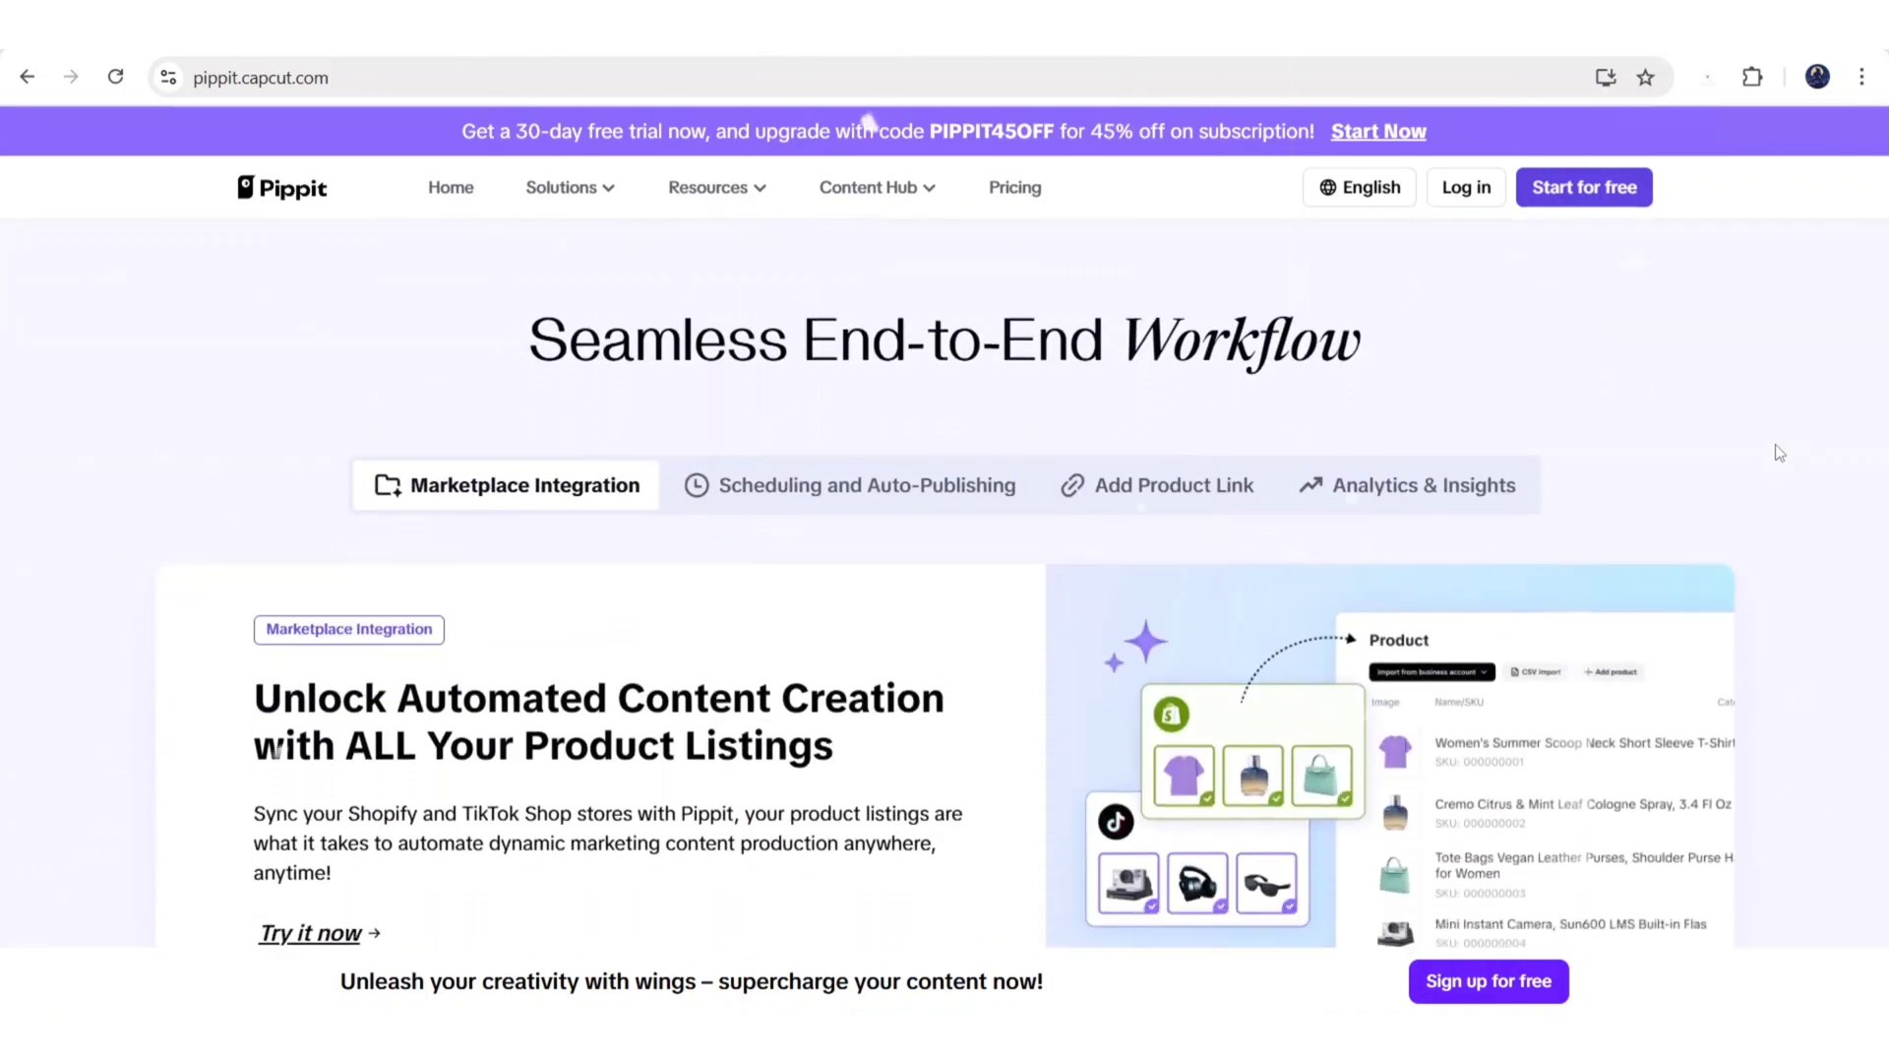
pyautogui.scroll(-4, 1779, 452)
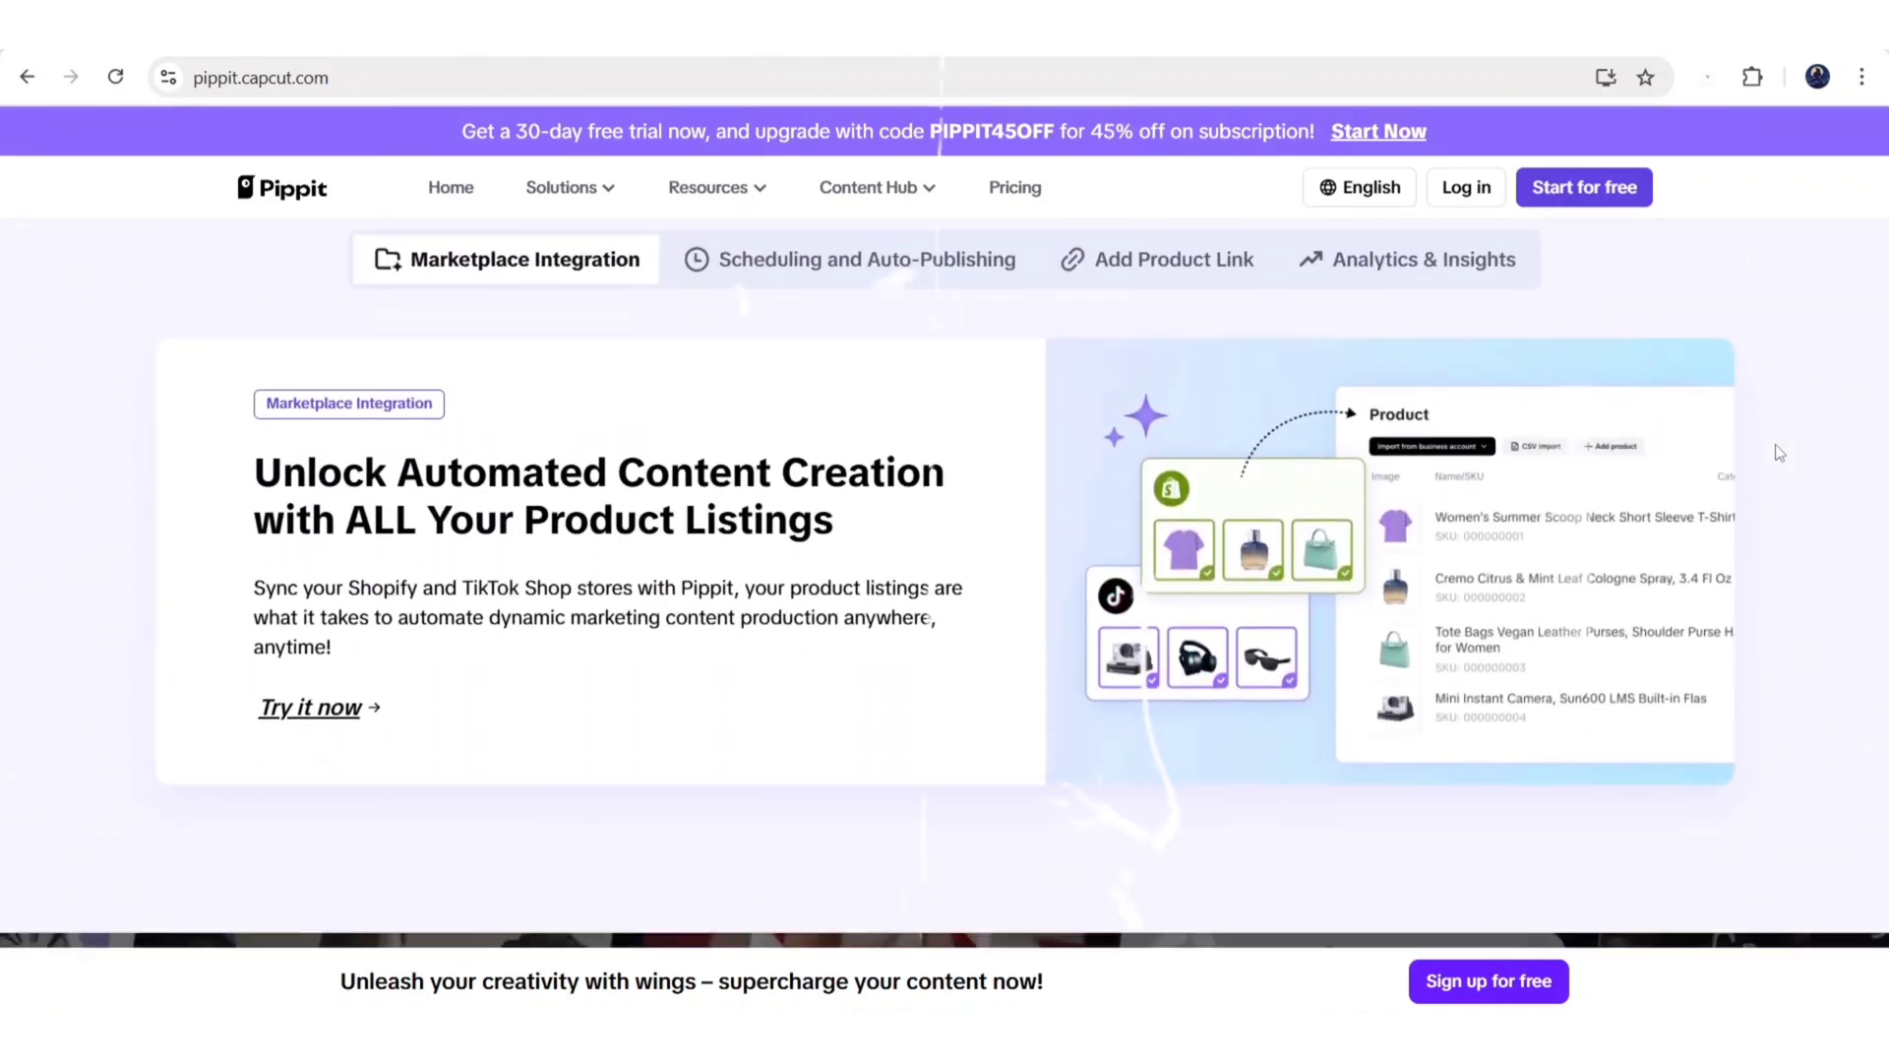
pyautogui.scroll(-20, 1779, 452)
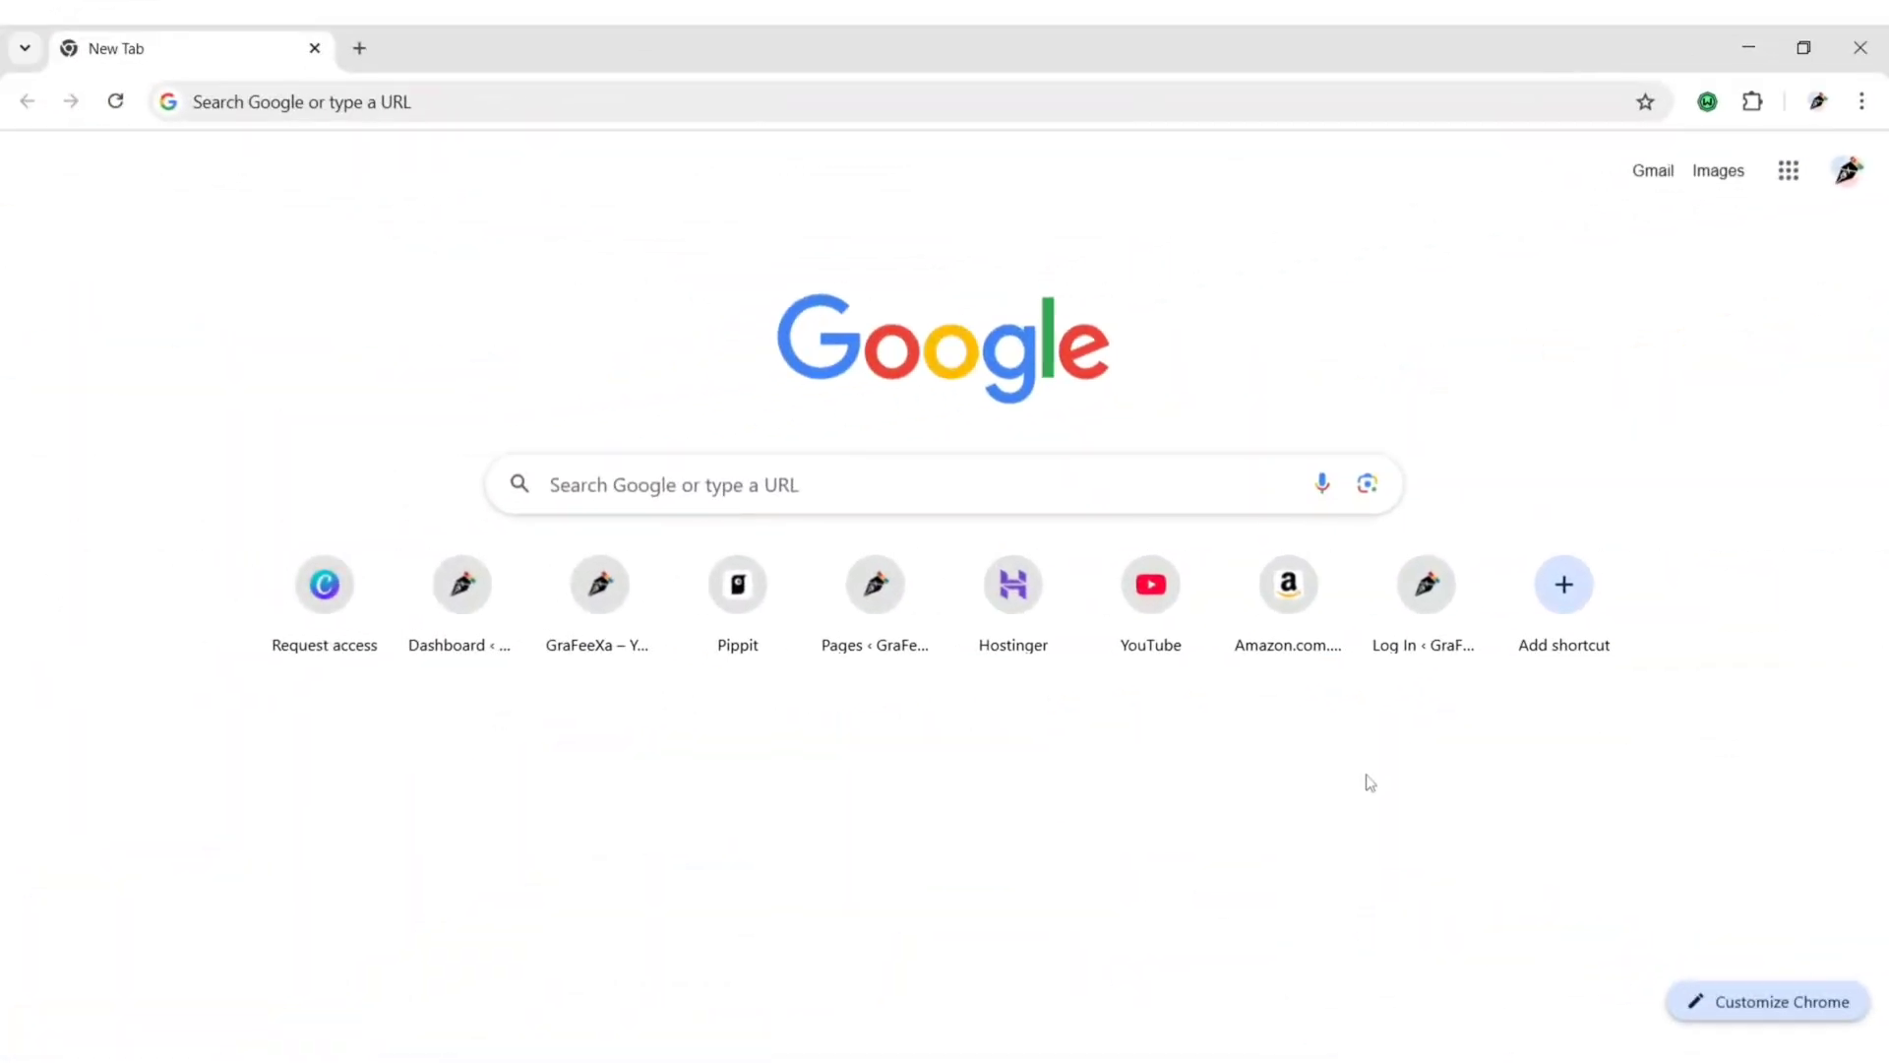
pyautogui.write('pippit ai')
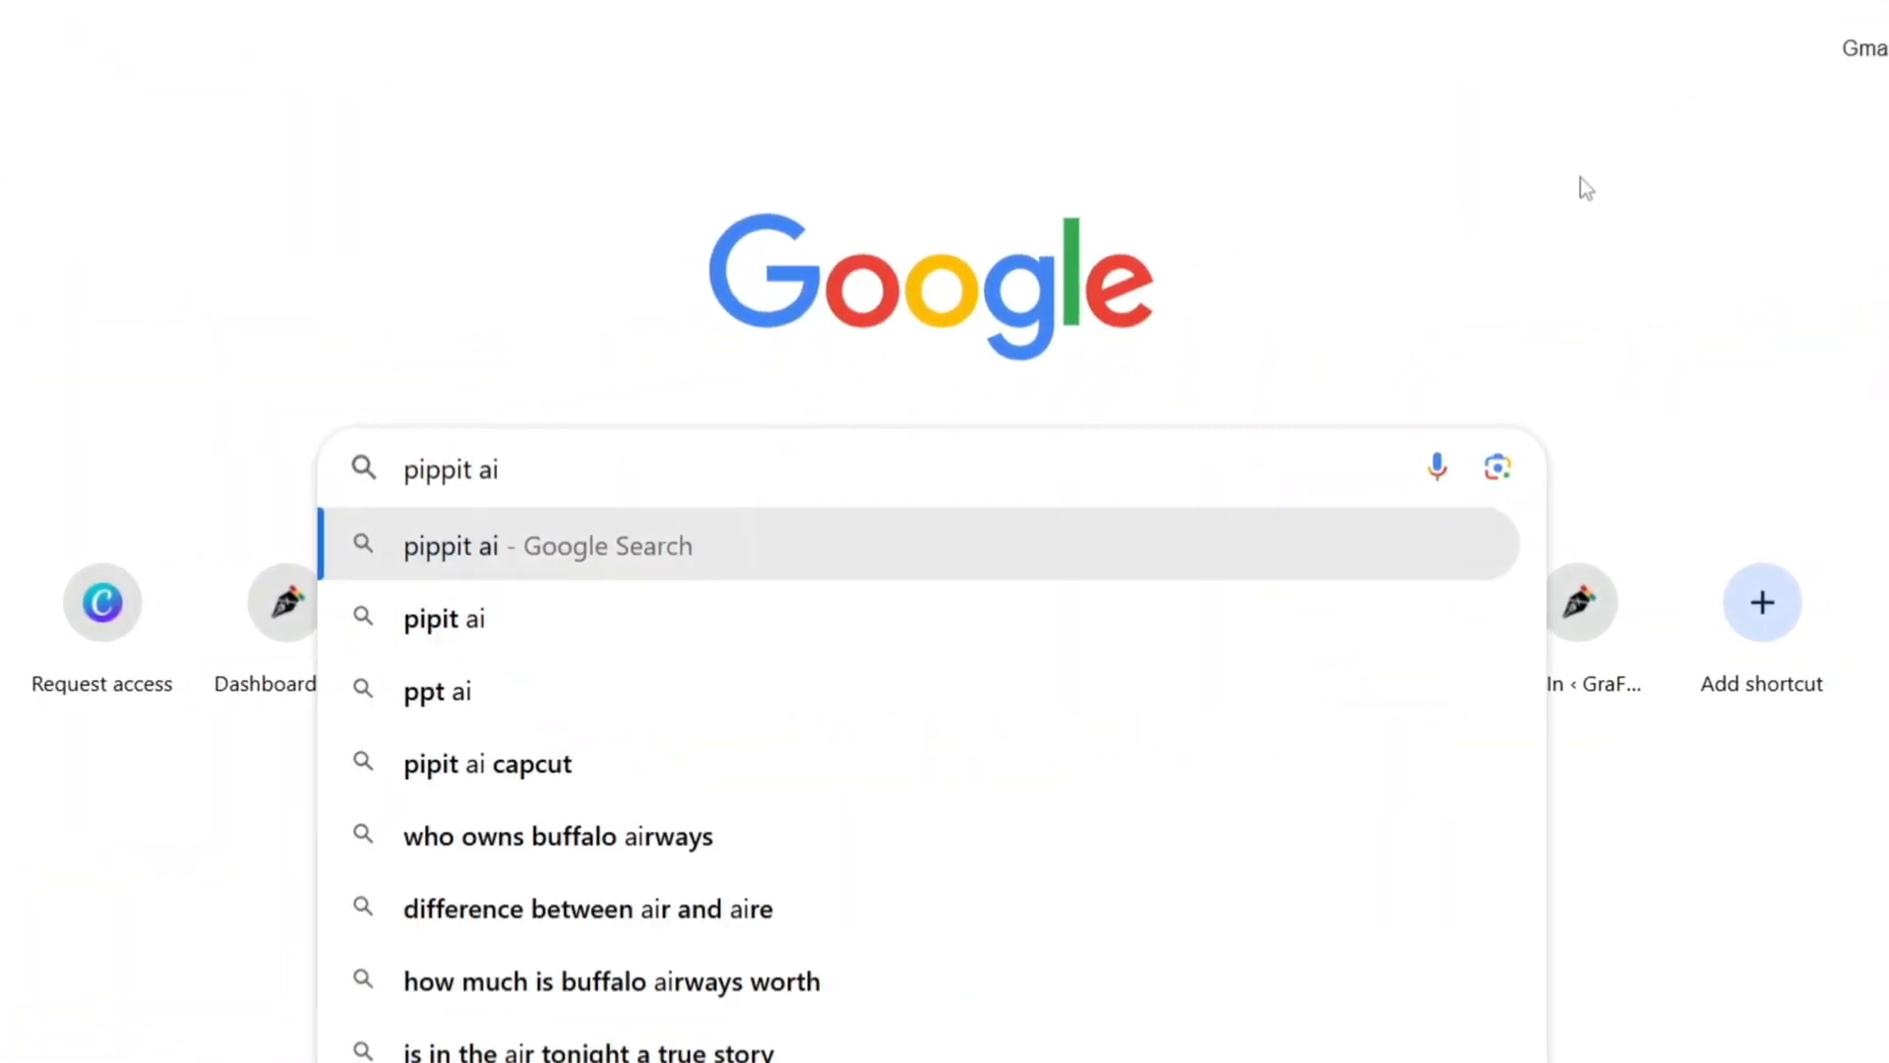
pyautogui.press('Return')
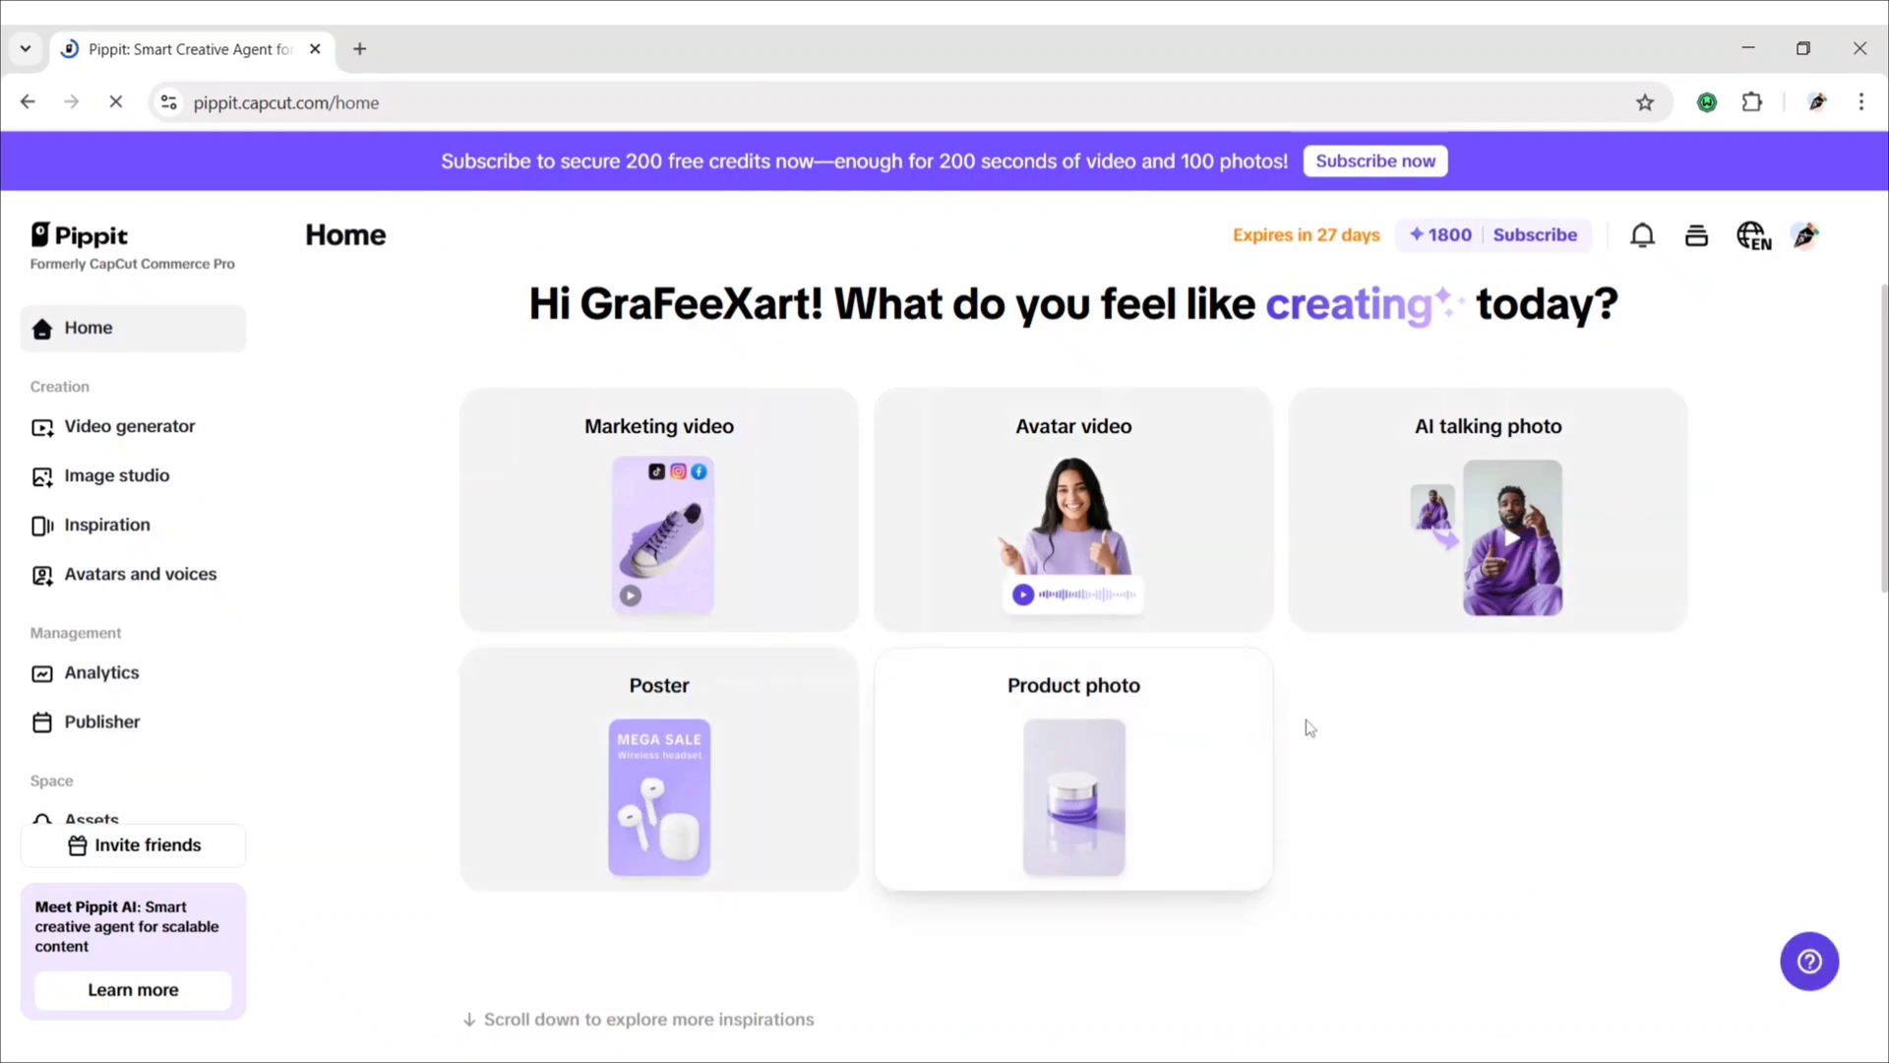
# Start a Marketing video, then open and close the Add media upload dialog.
pyautogui.click(721, 556)
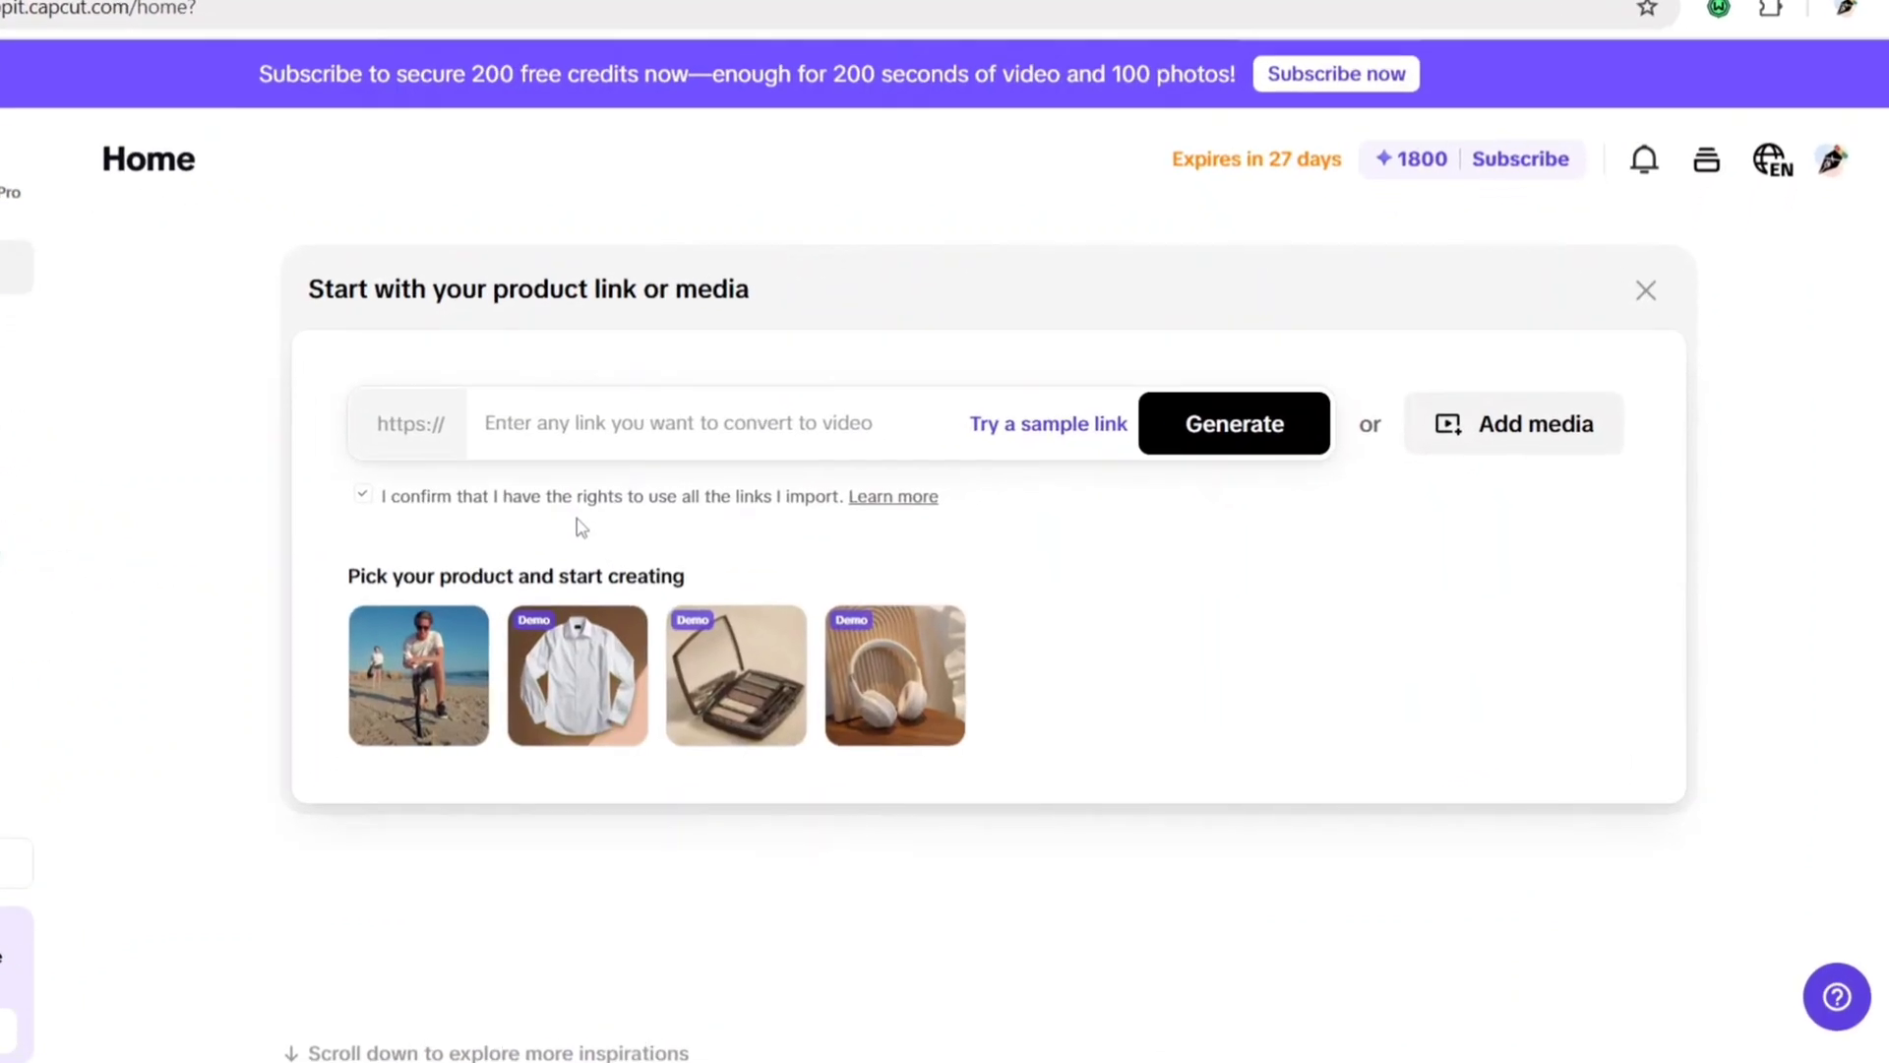
pyautogui.click(803, 479)
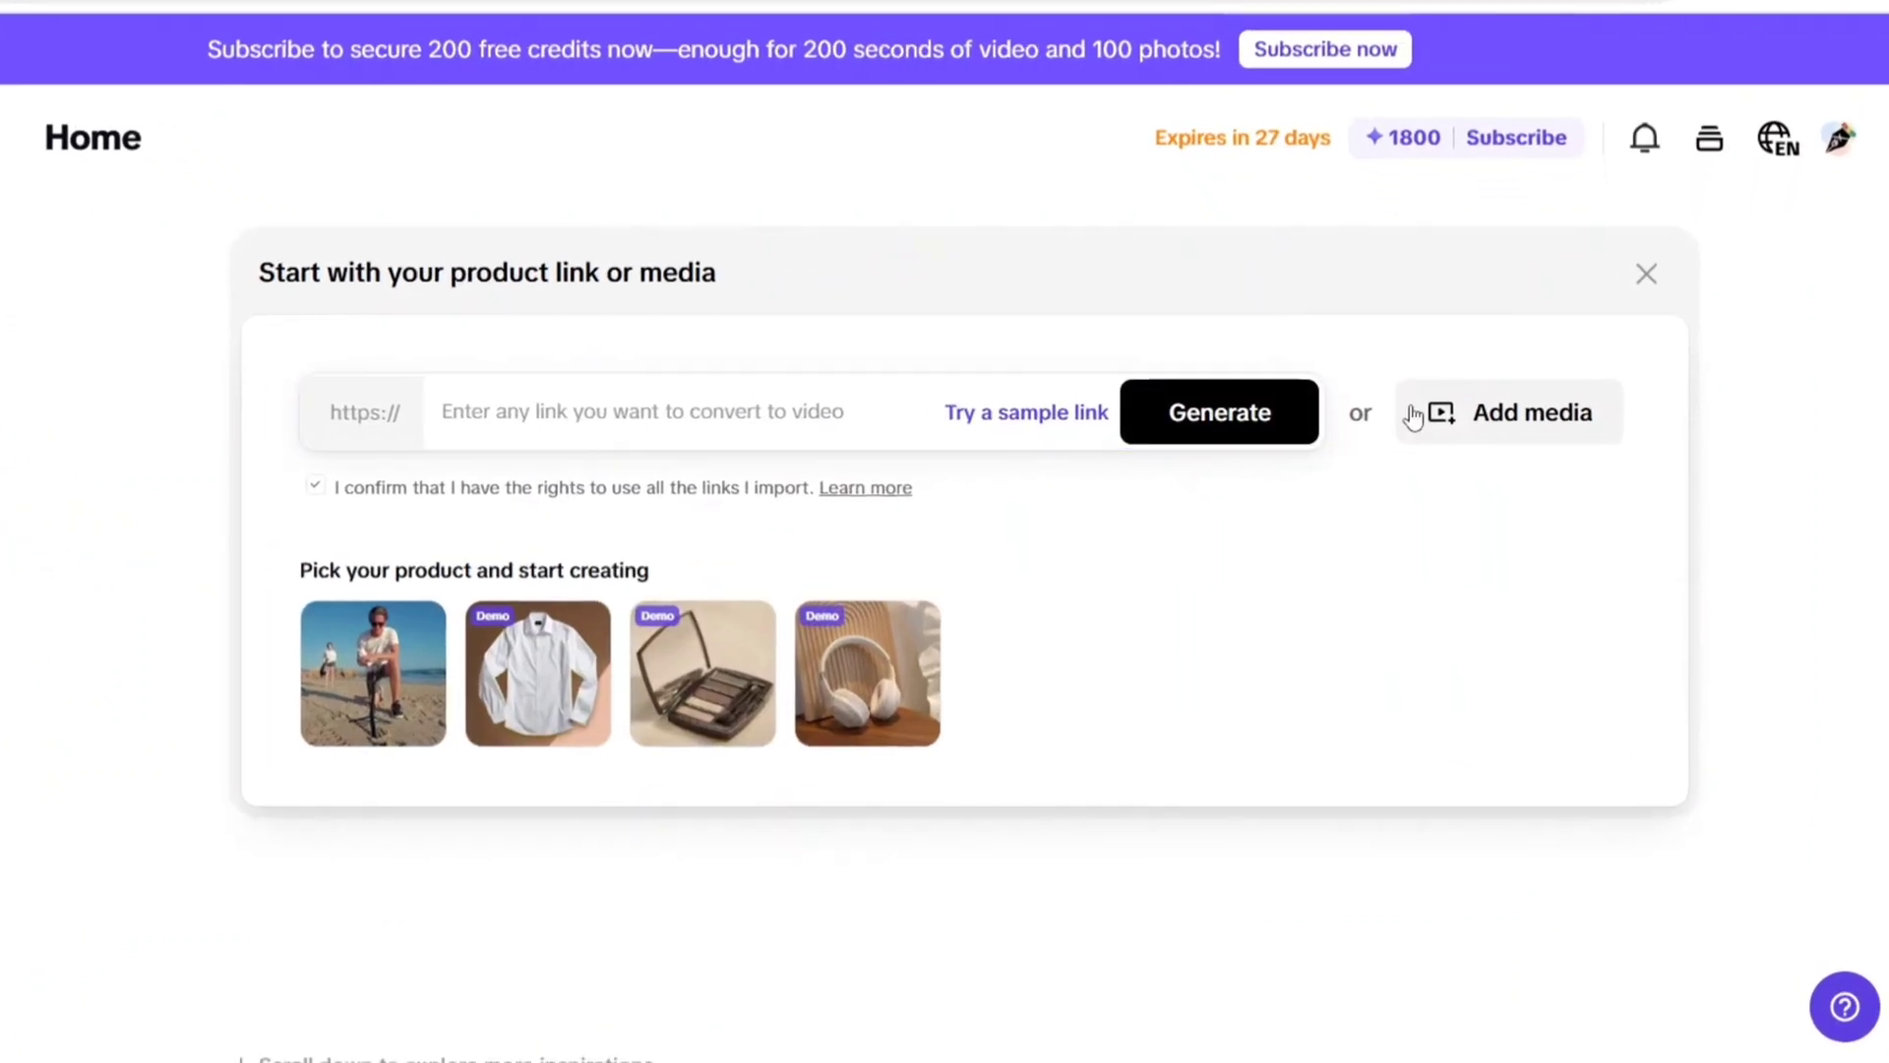
pyautogui.click(1482, 430)
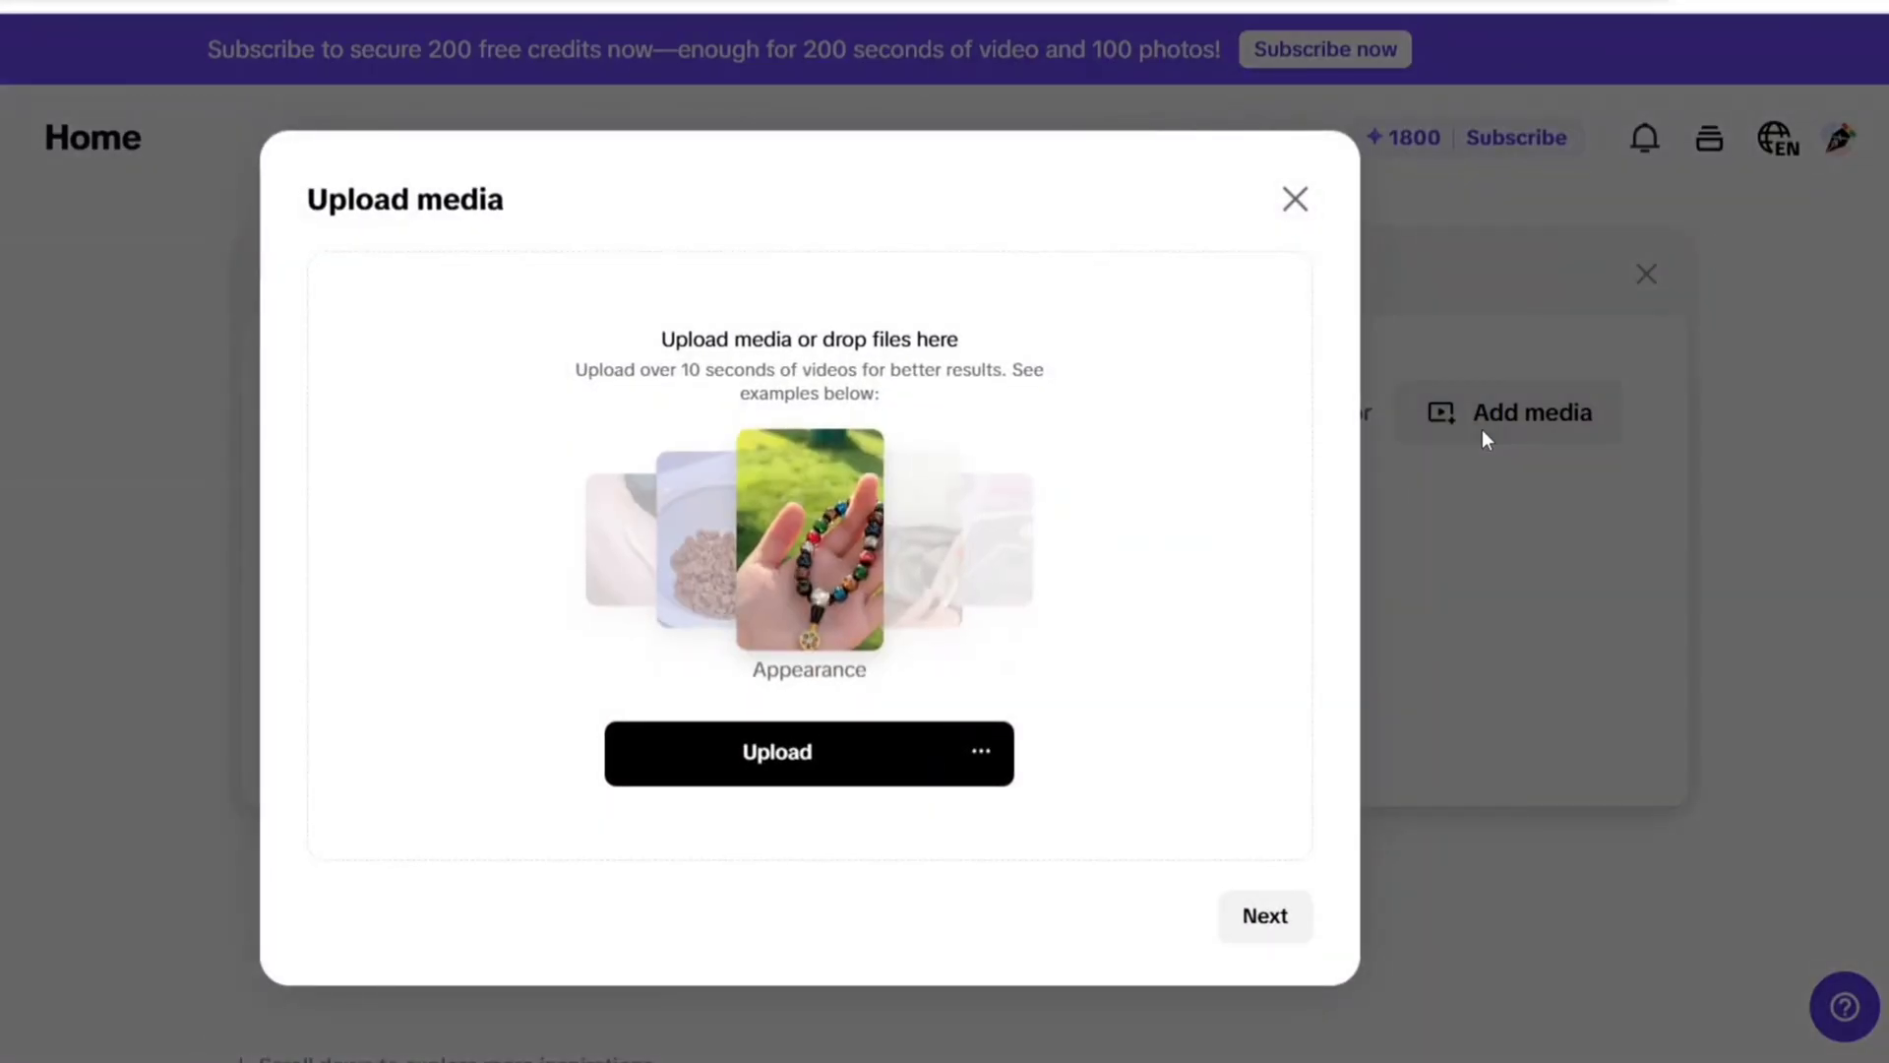
pyautogui.click(1299, 199)
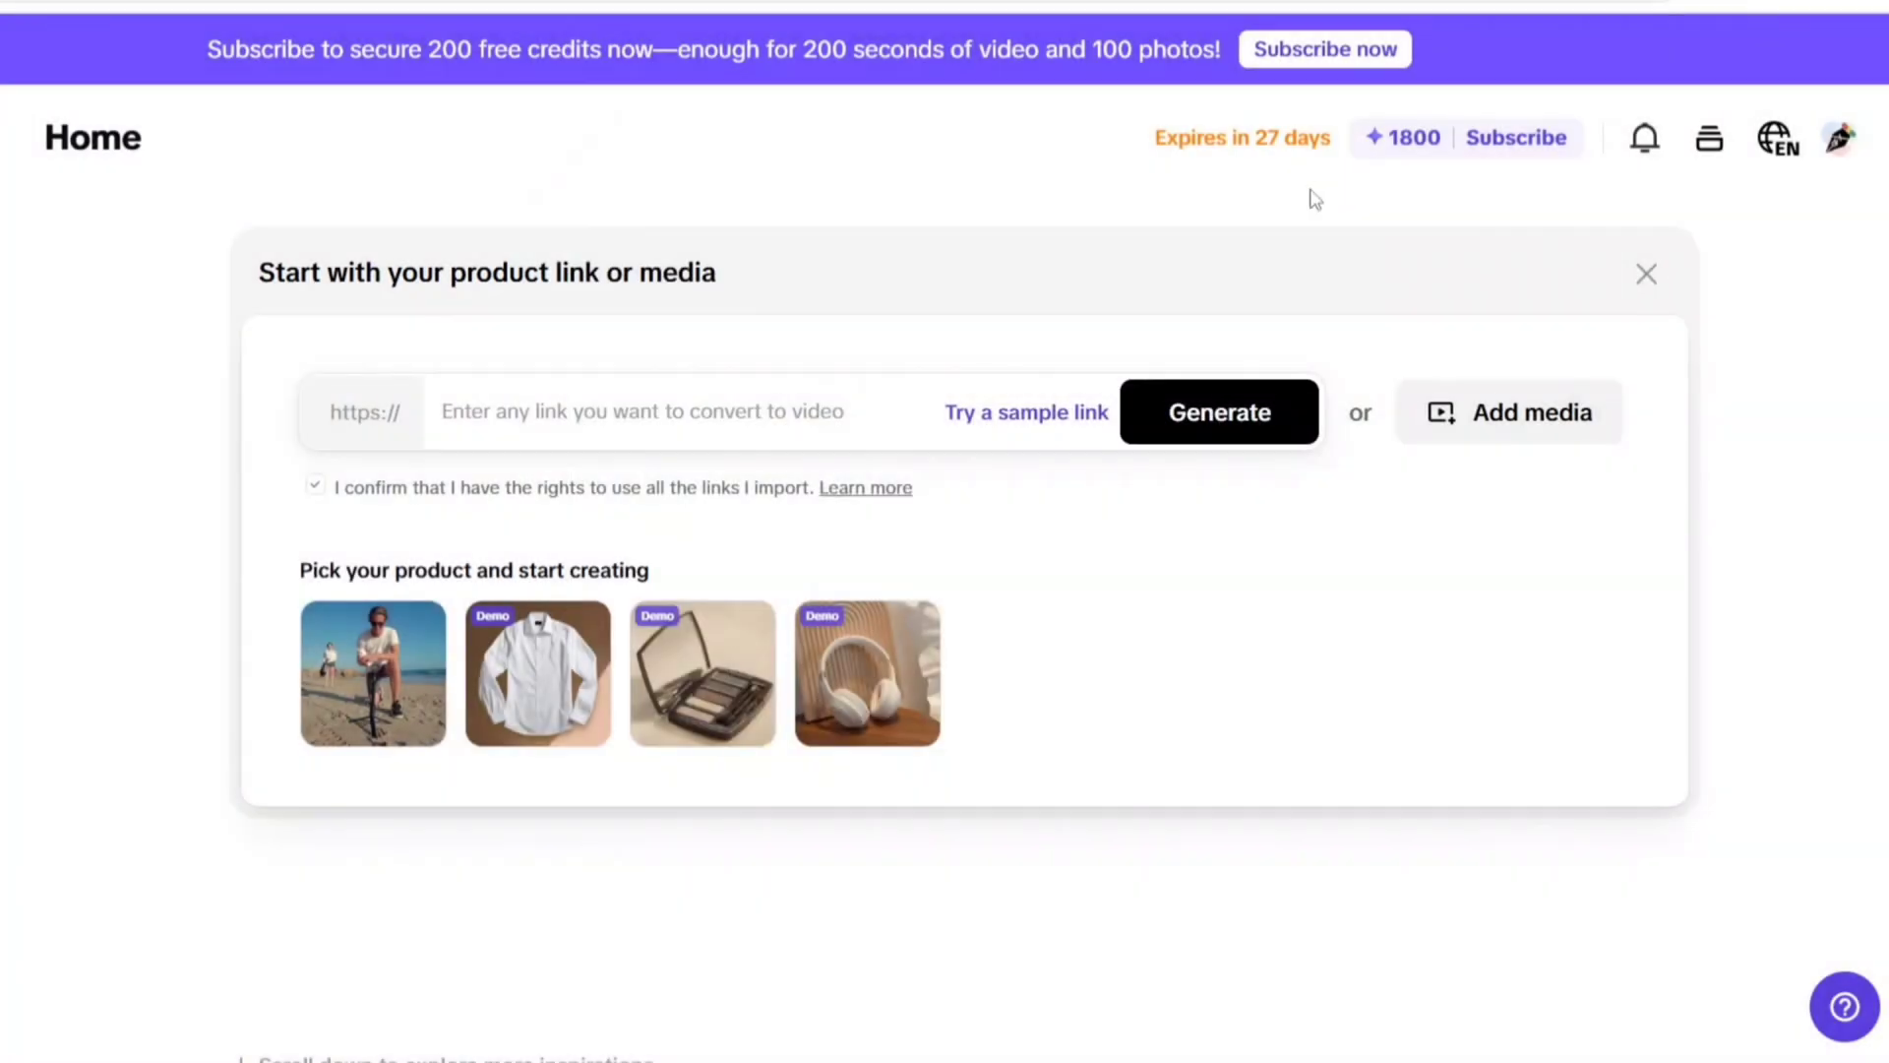
# Load the MagStand Phone Tripod sample and preview its product videos in the 12-item gallery.
pyautogui.click(1056, 421)
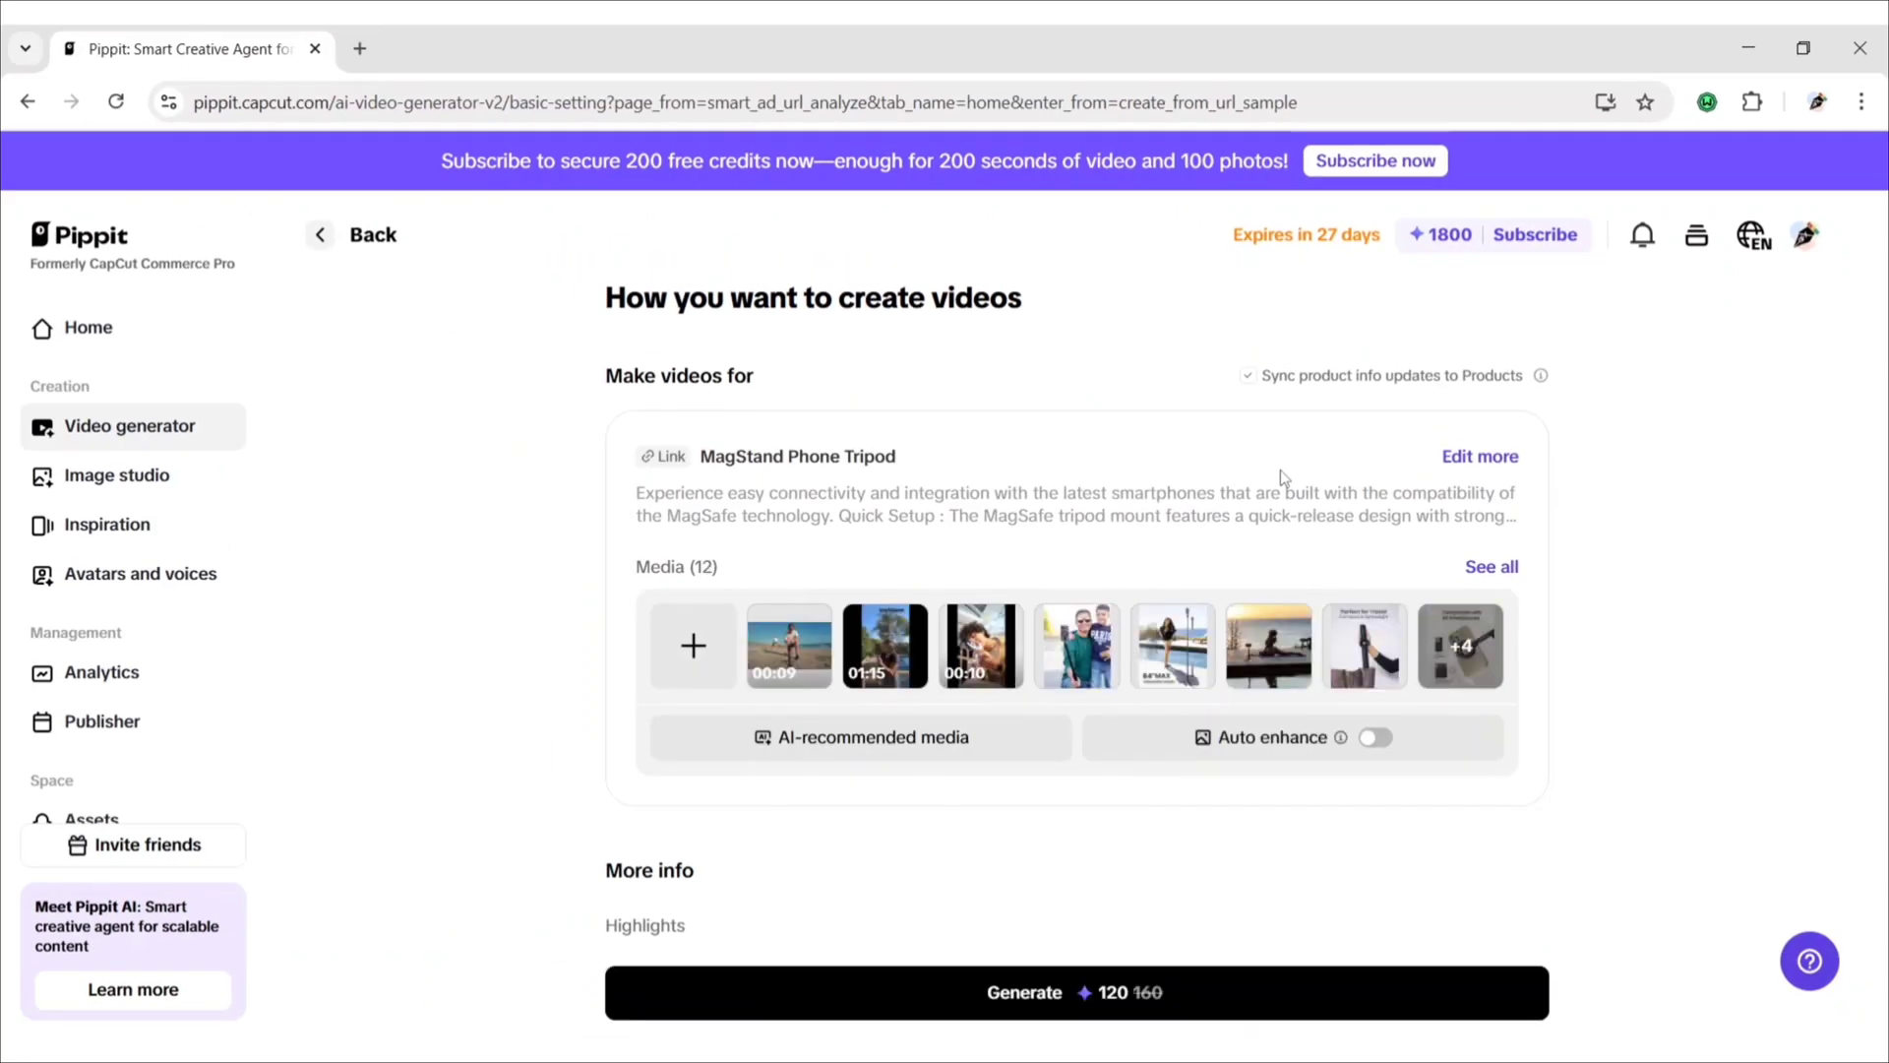
pyautogui.click(1505, 570)
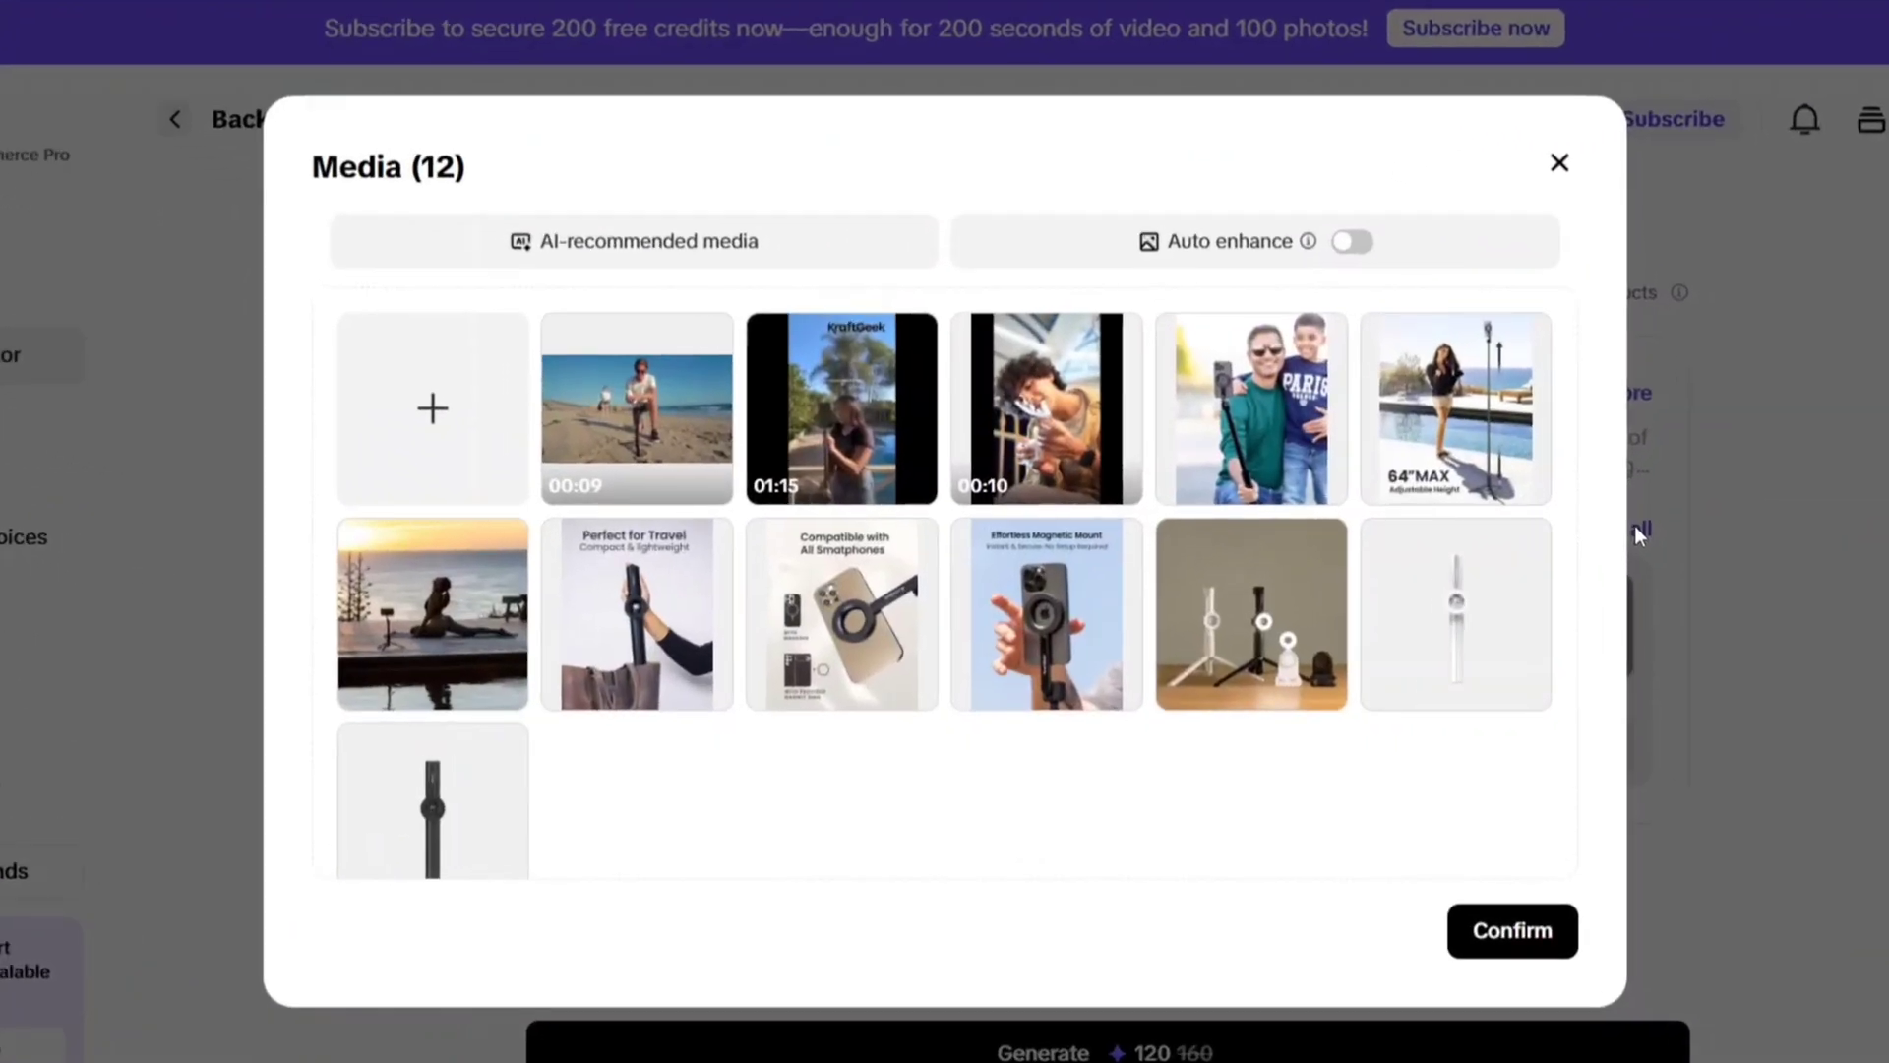
pyautogui.moveTo(1206, 565)
pyautogui.click(840, 463)
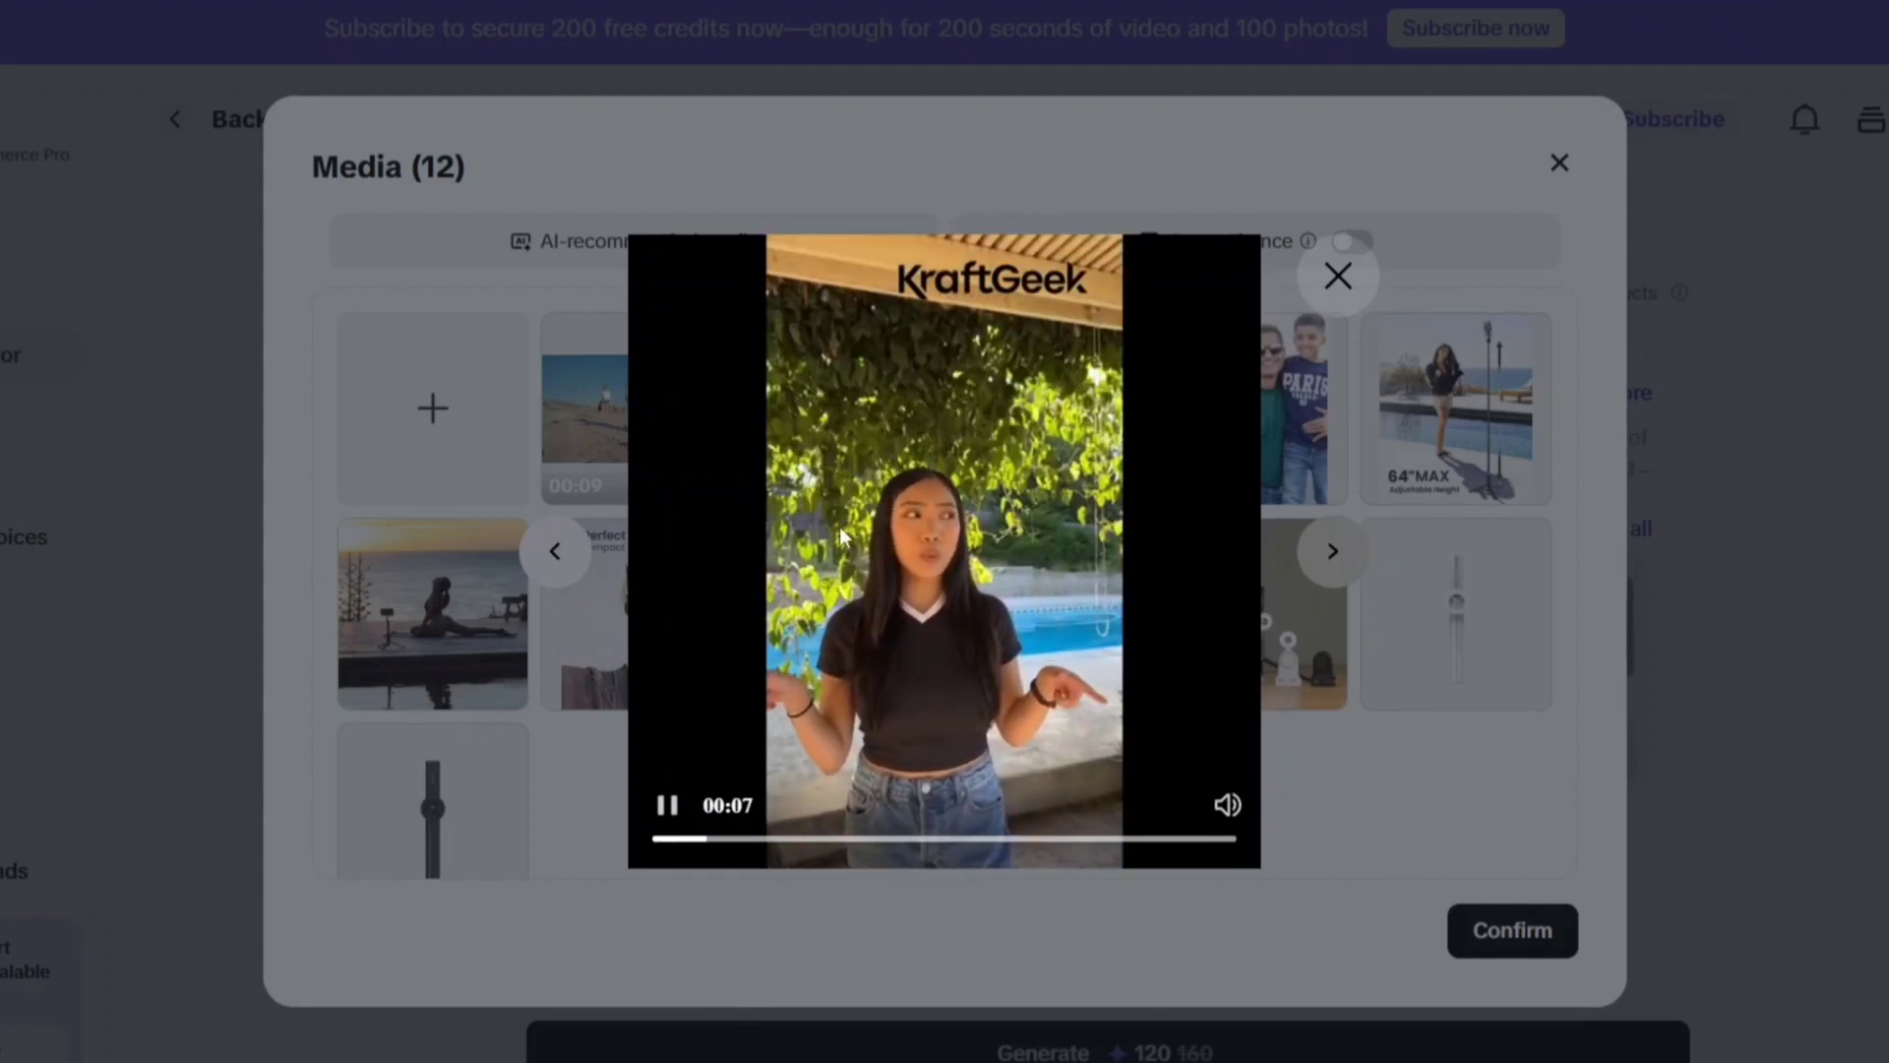
pyautogui.click(900, 841)
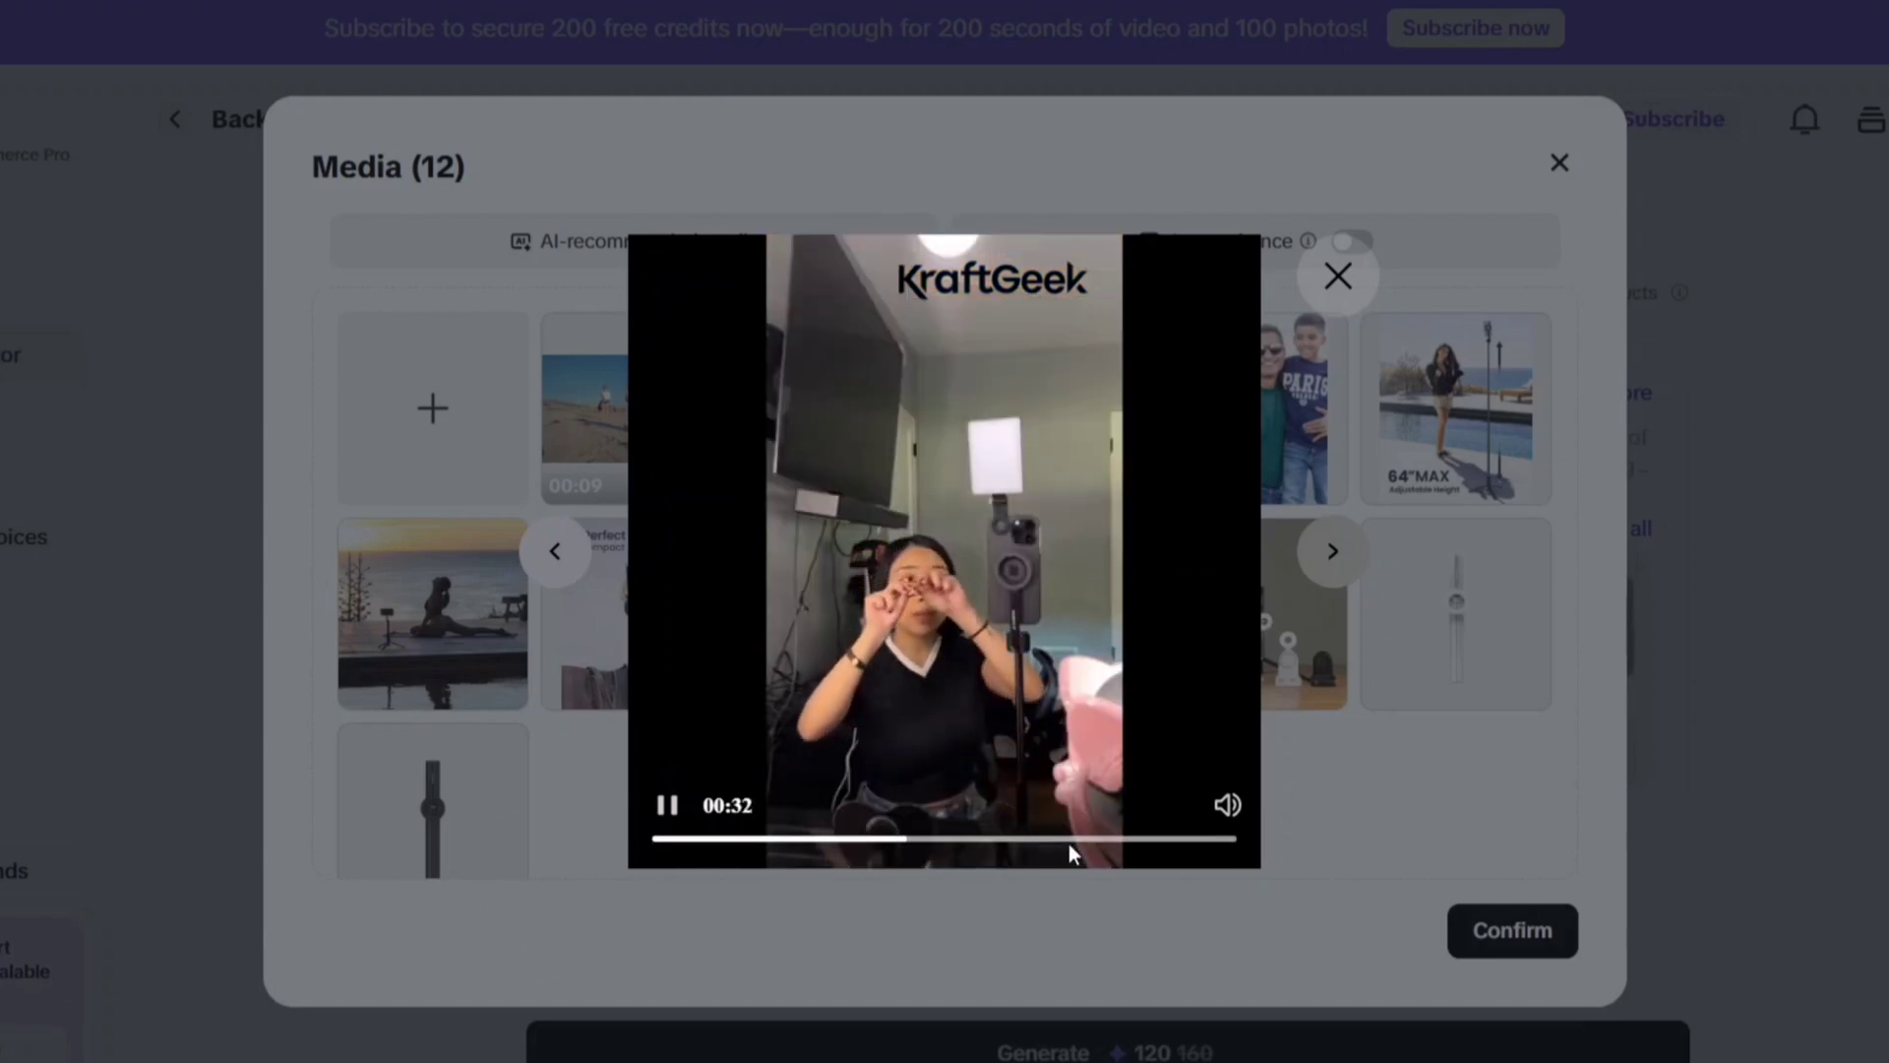
pyautogui.click(1079, 840)
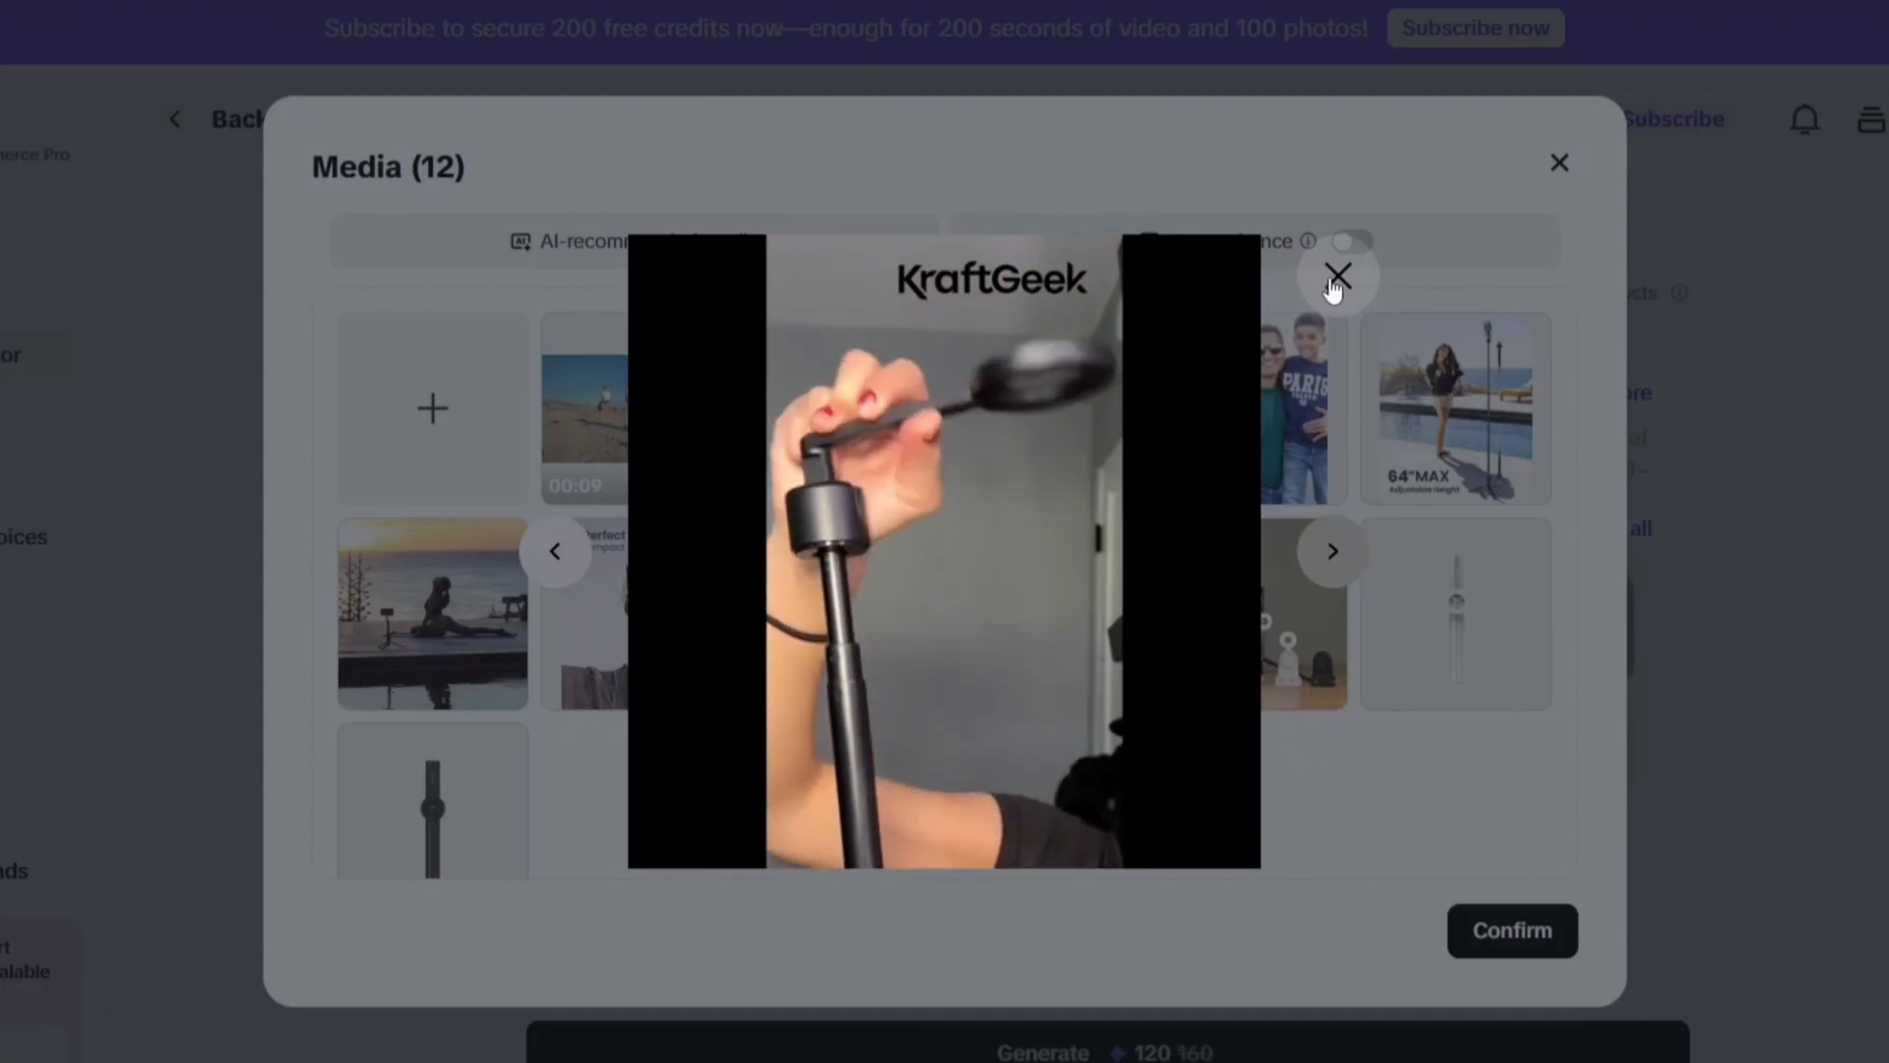
pyautogui.click(1334, 285)
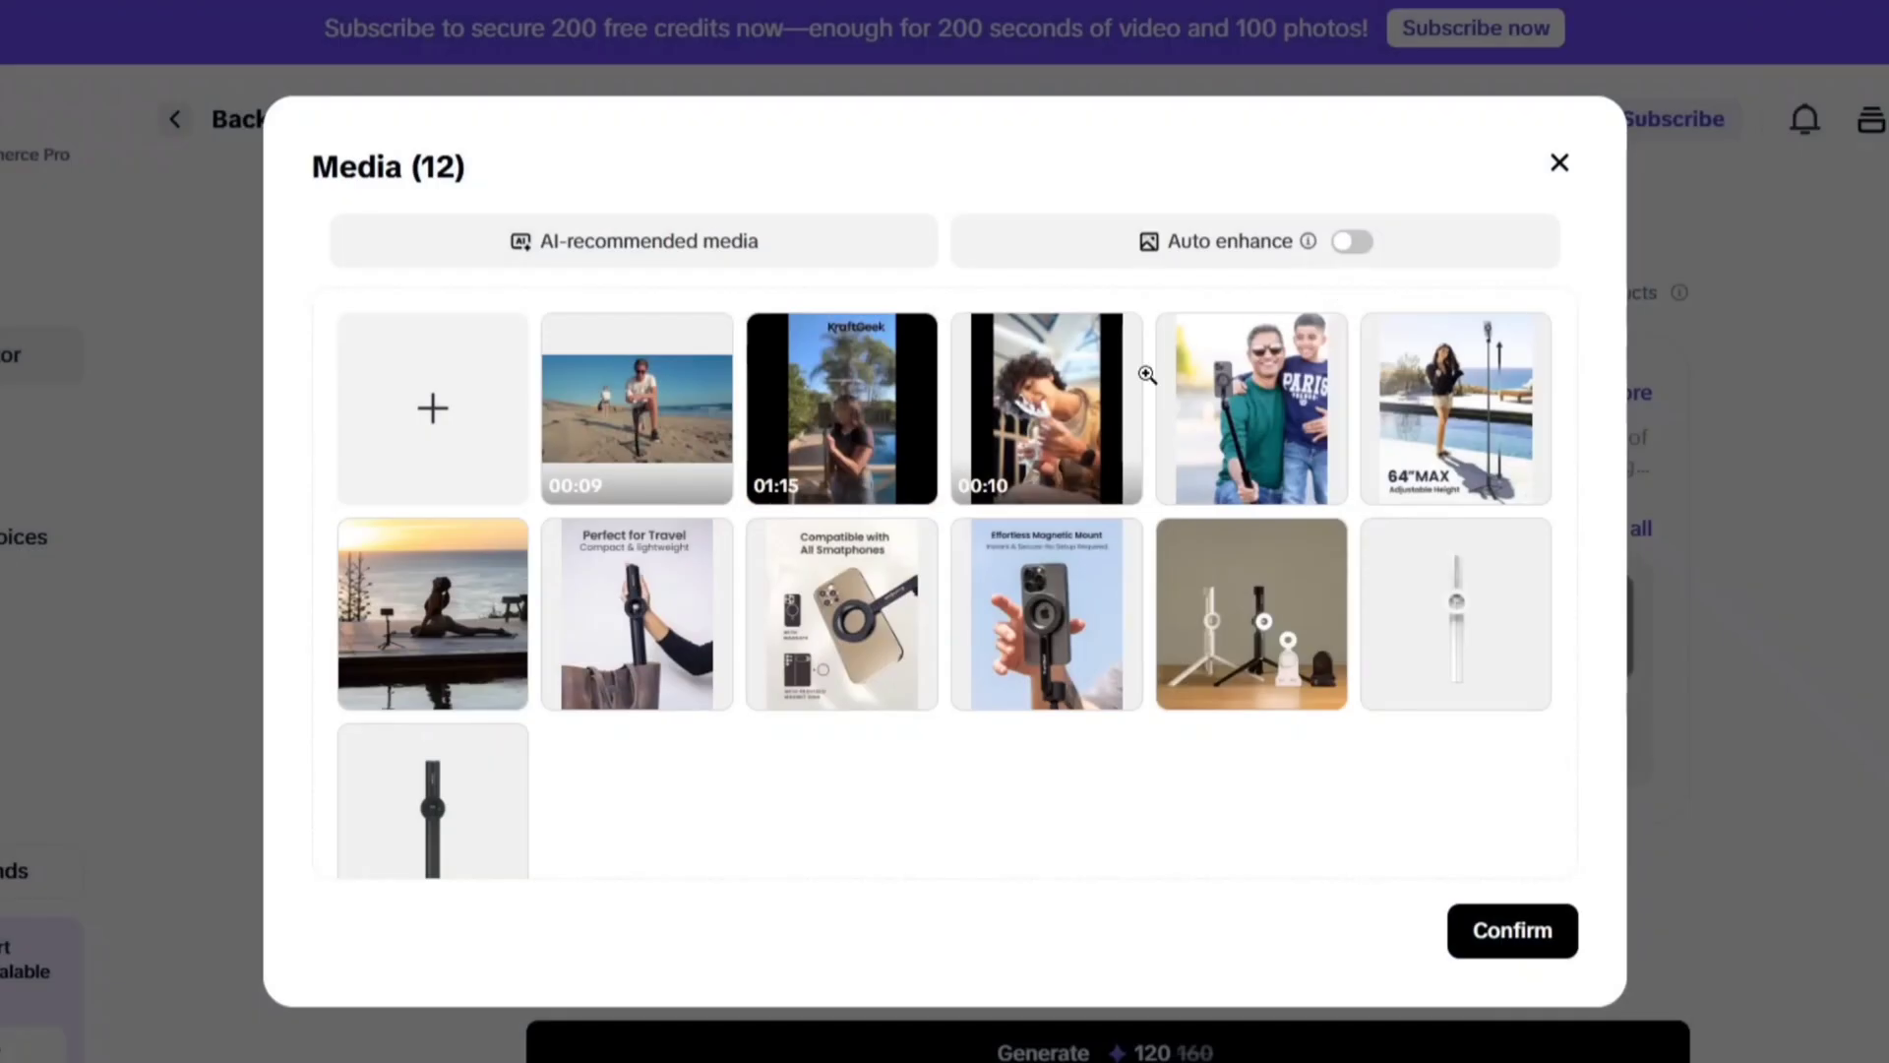
pyautogui.click(1046, 440)
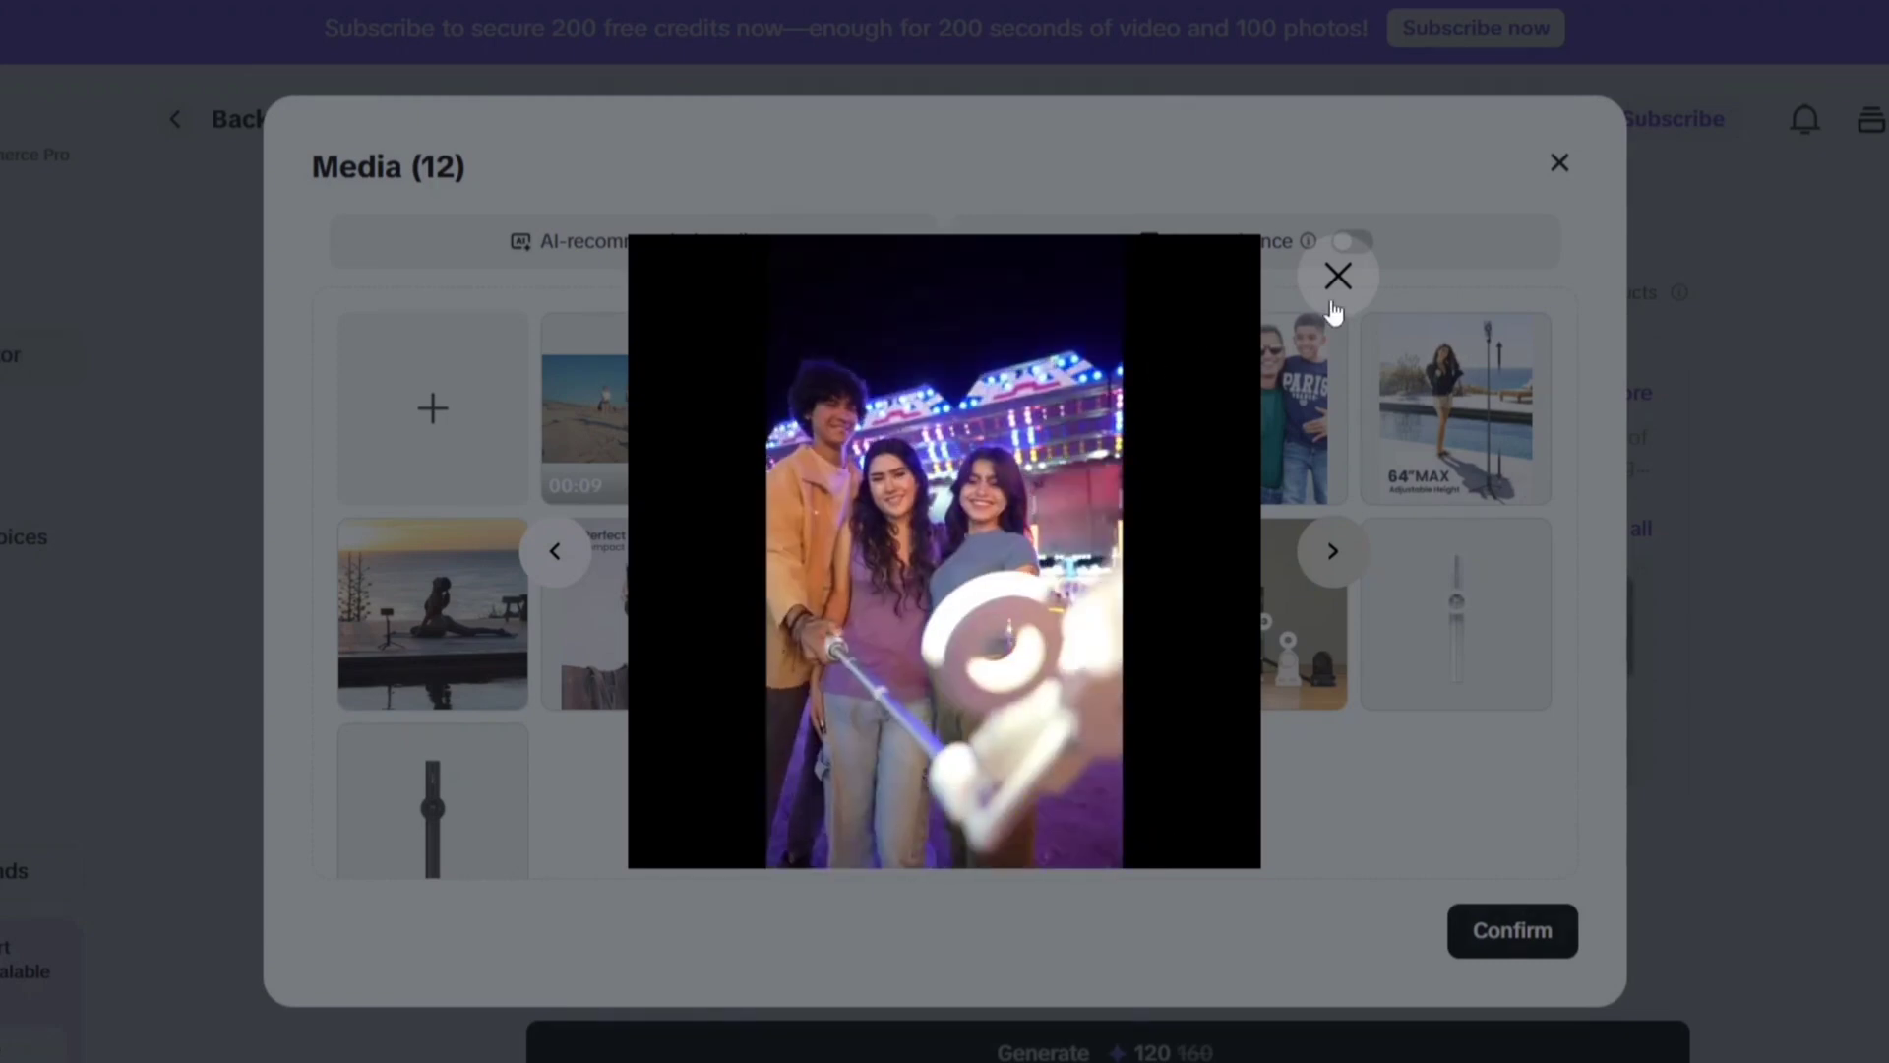
pyautogui.click(1338, 299)
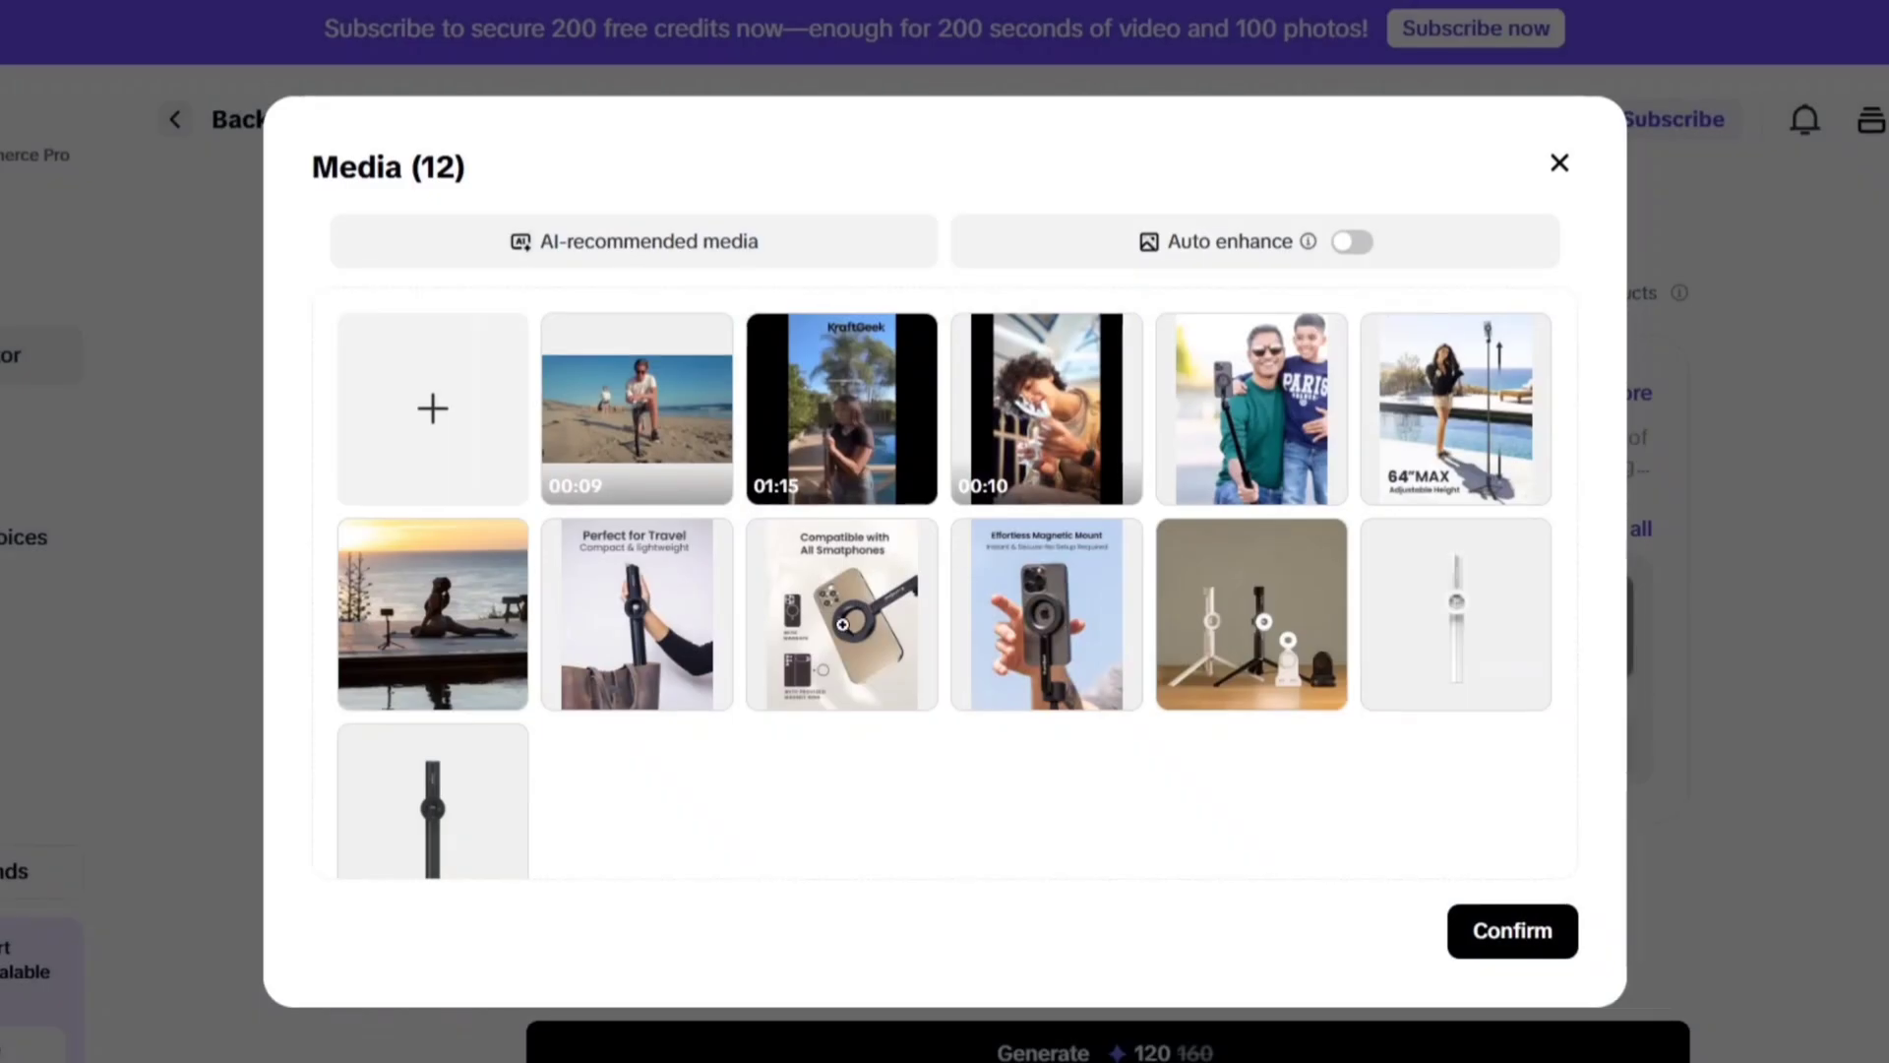
# Step through the enlarged product images from Perfect for Travel, then close the gallery.
pyautogui.click(657, 661)
pyautogui.click(1322, 577)
pyautogui.click(1330, 571)
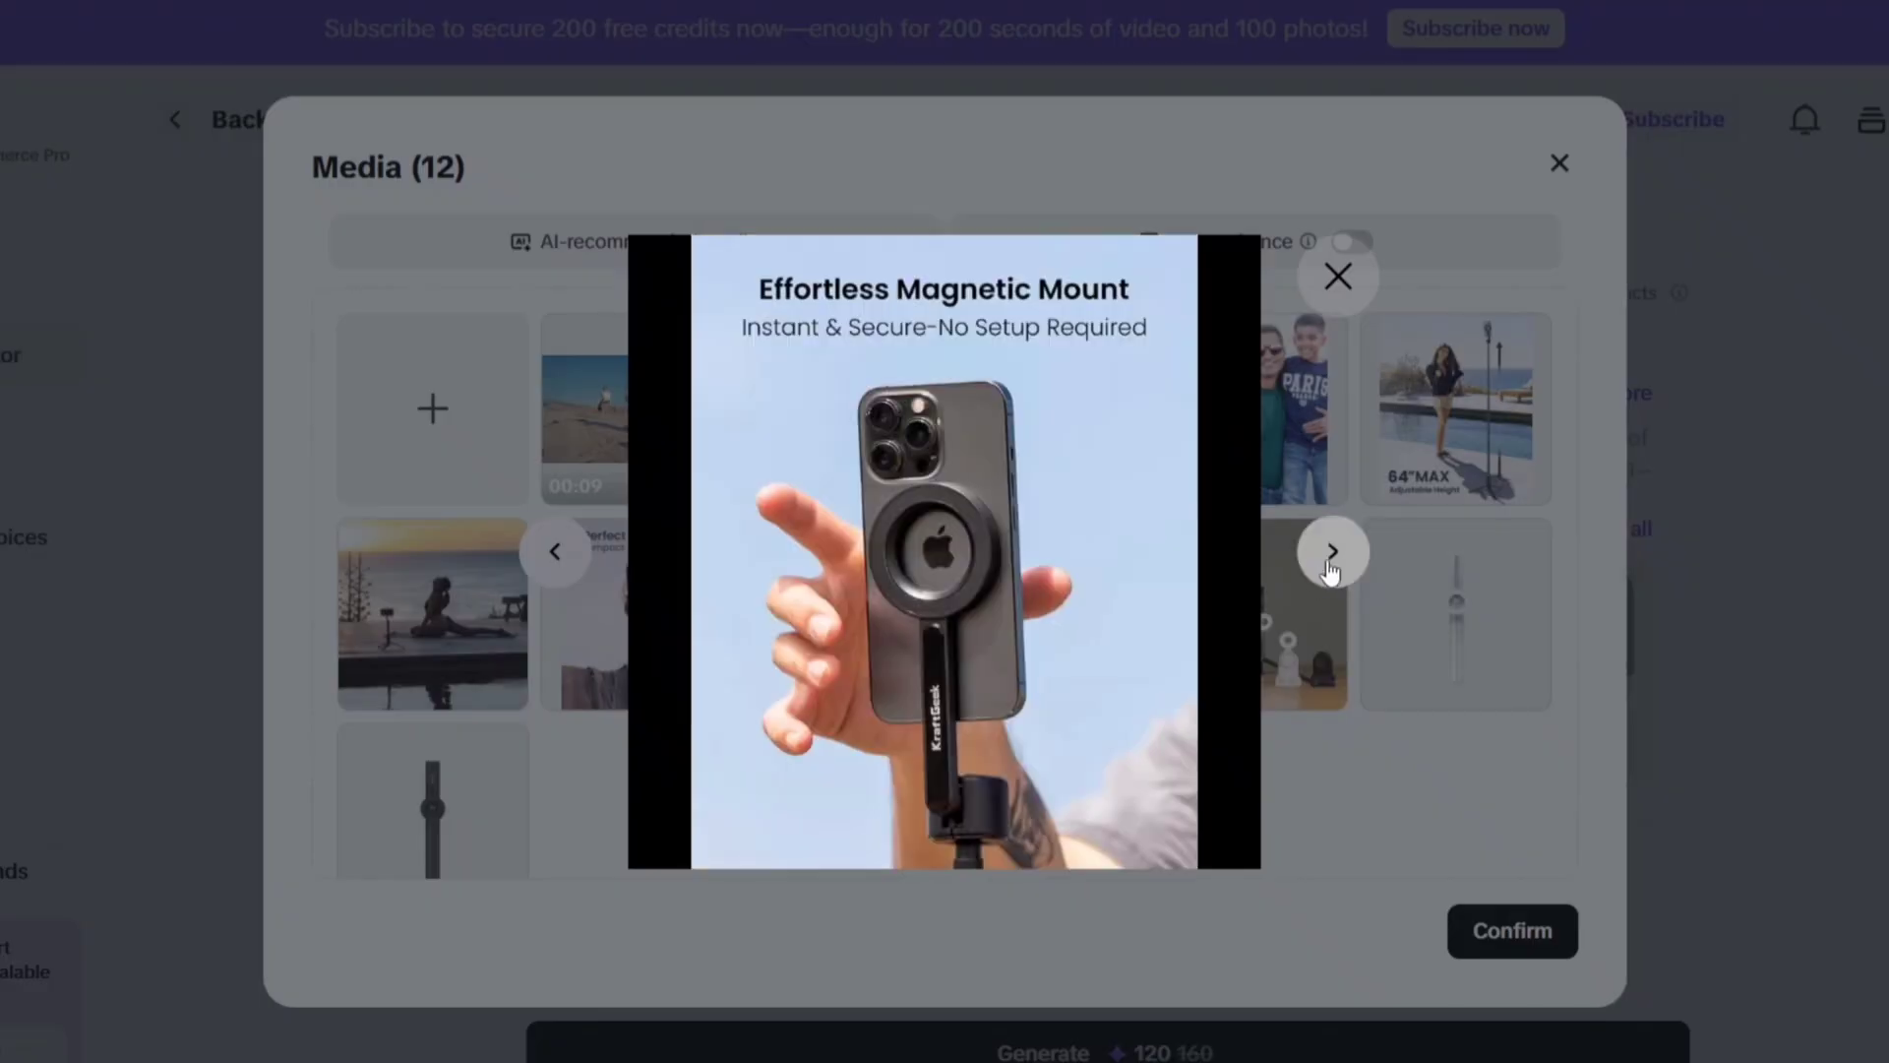
pyautogui.click(1340, 285)
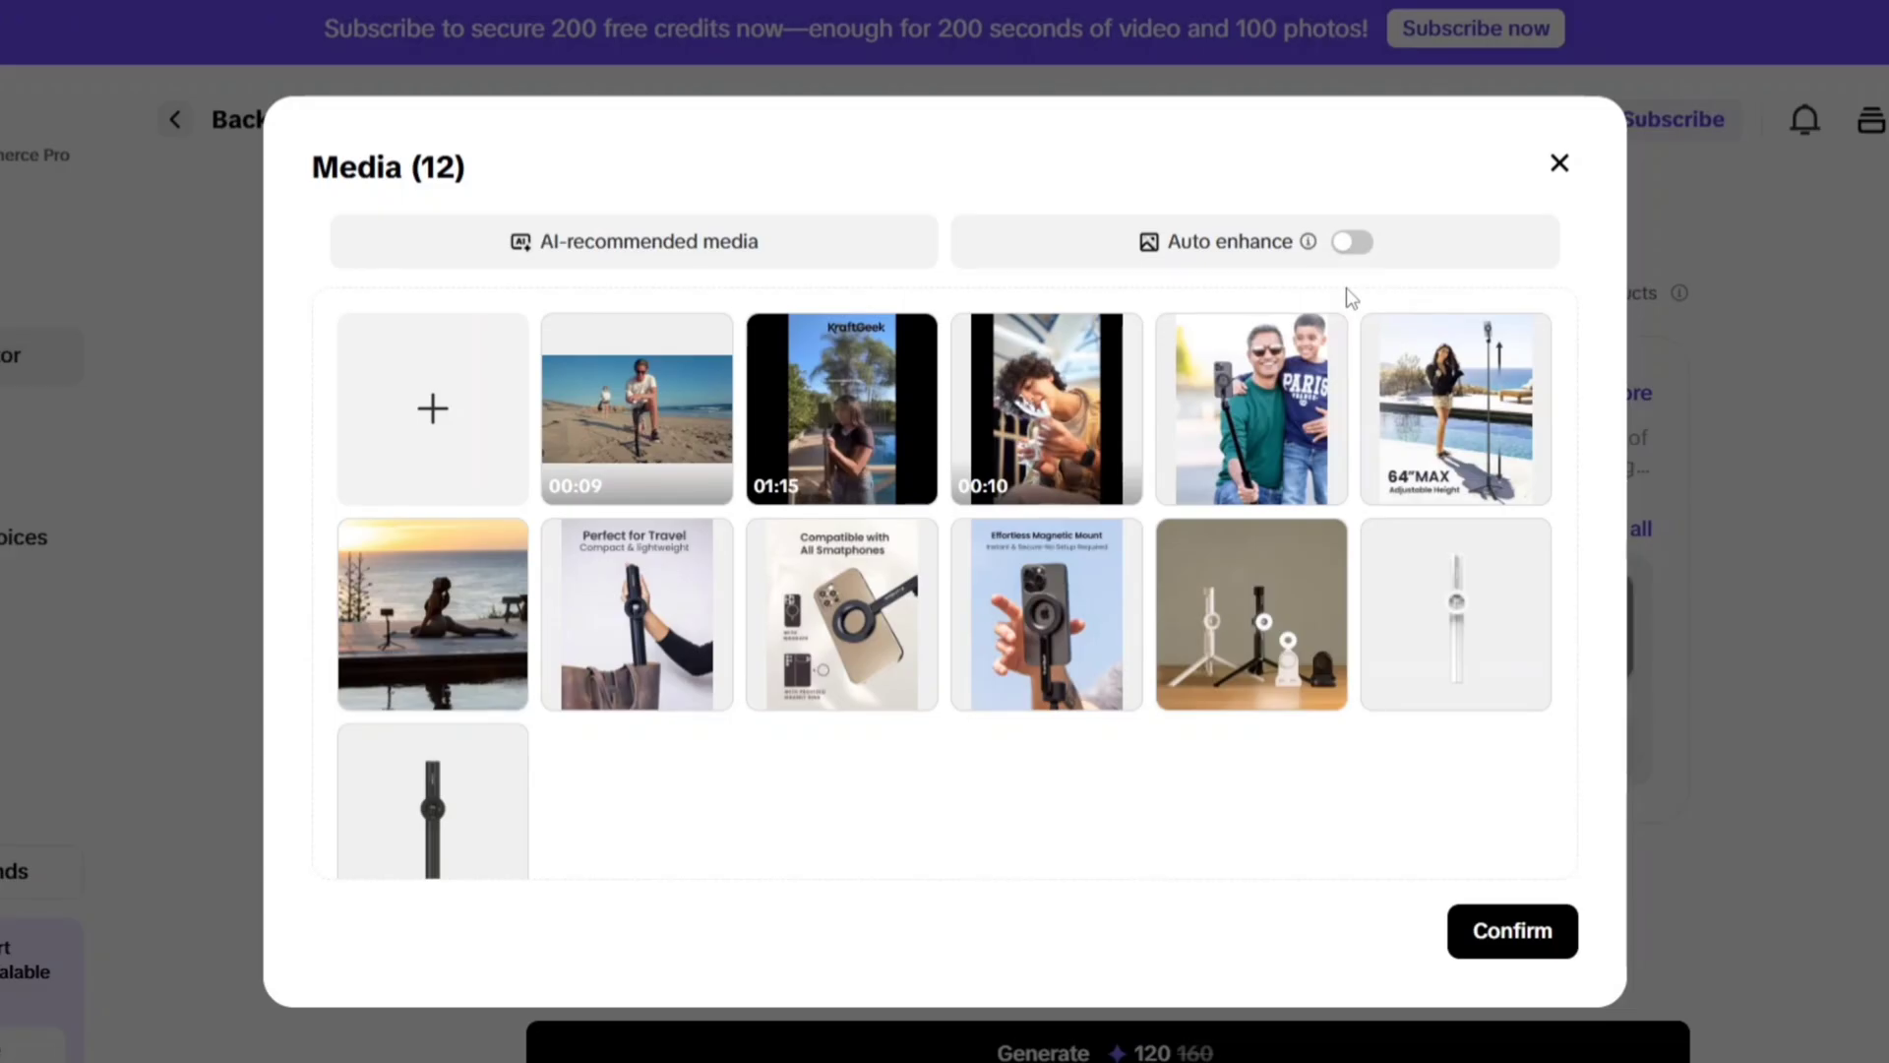
pyautogui.click(1555, 165)
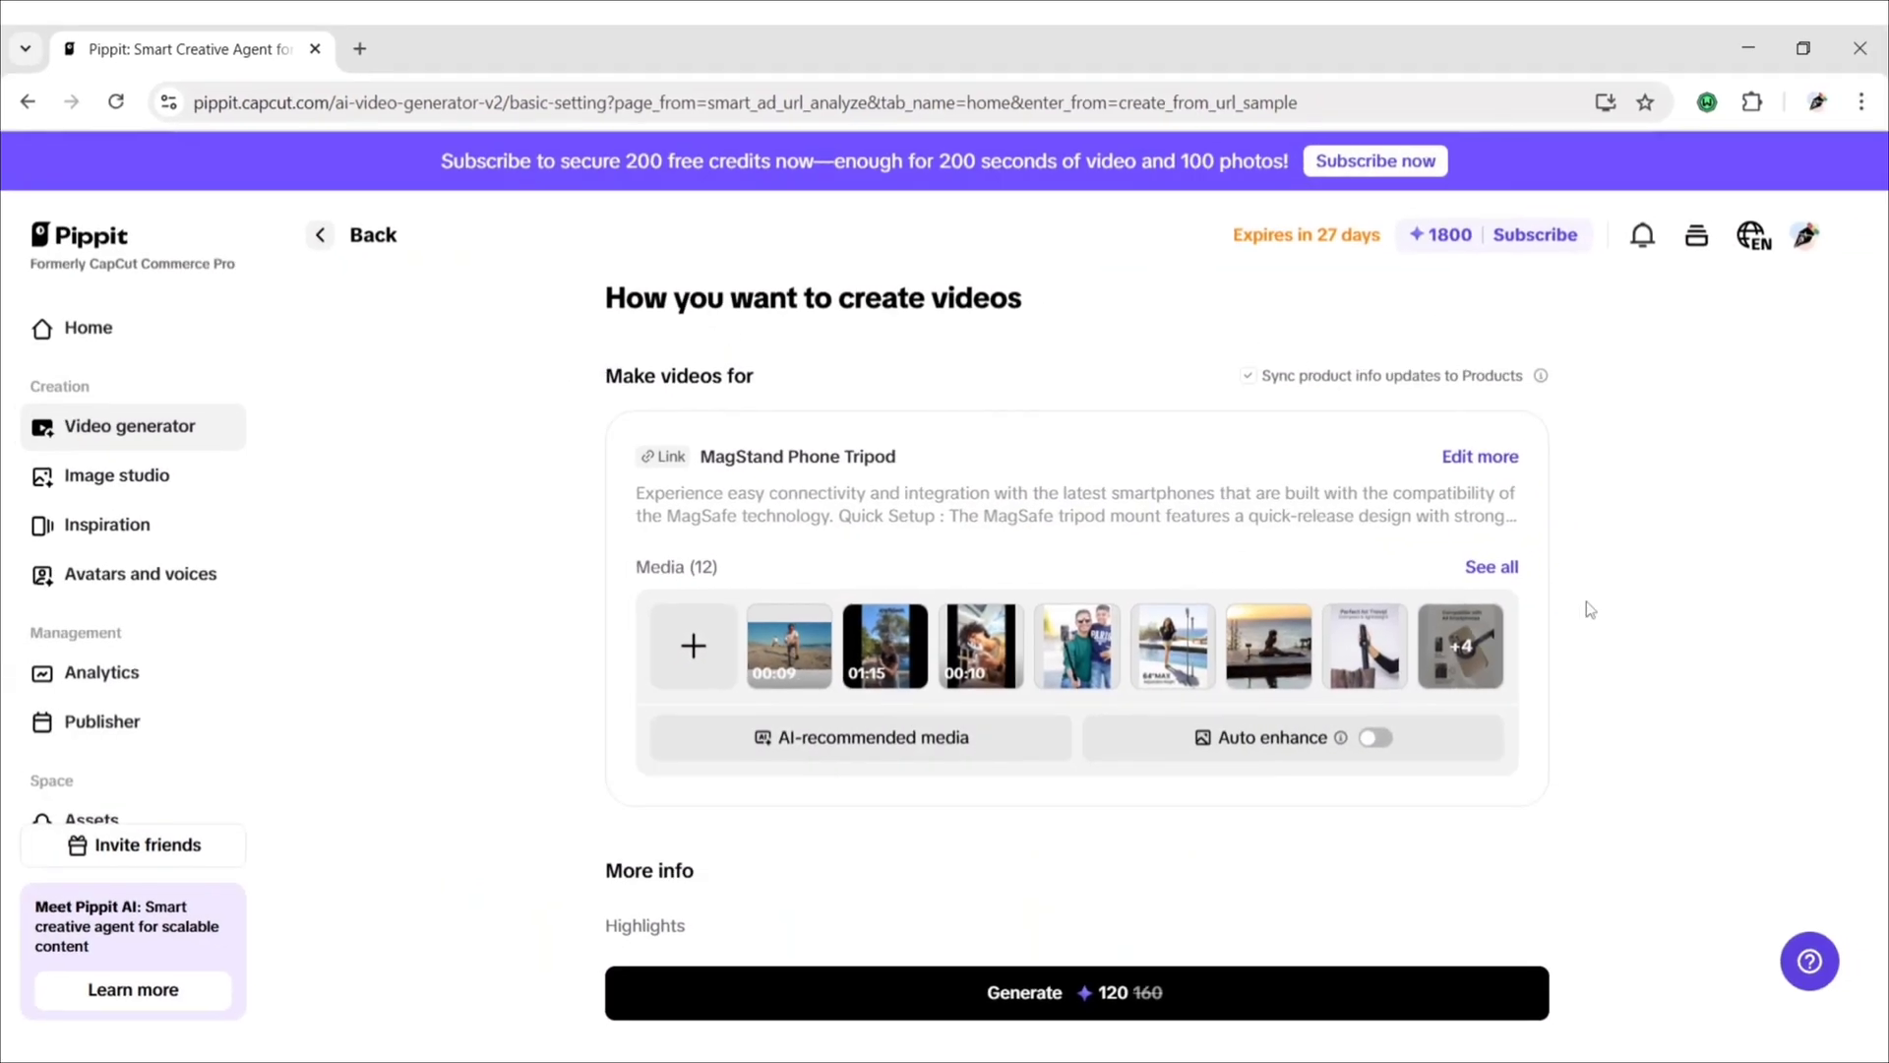
# Open the Smart avatar picker and browse to Fabian in an e-sports room 3.
pyautogui.scroll(-5, 1205, 807)
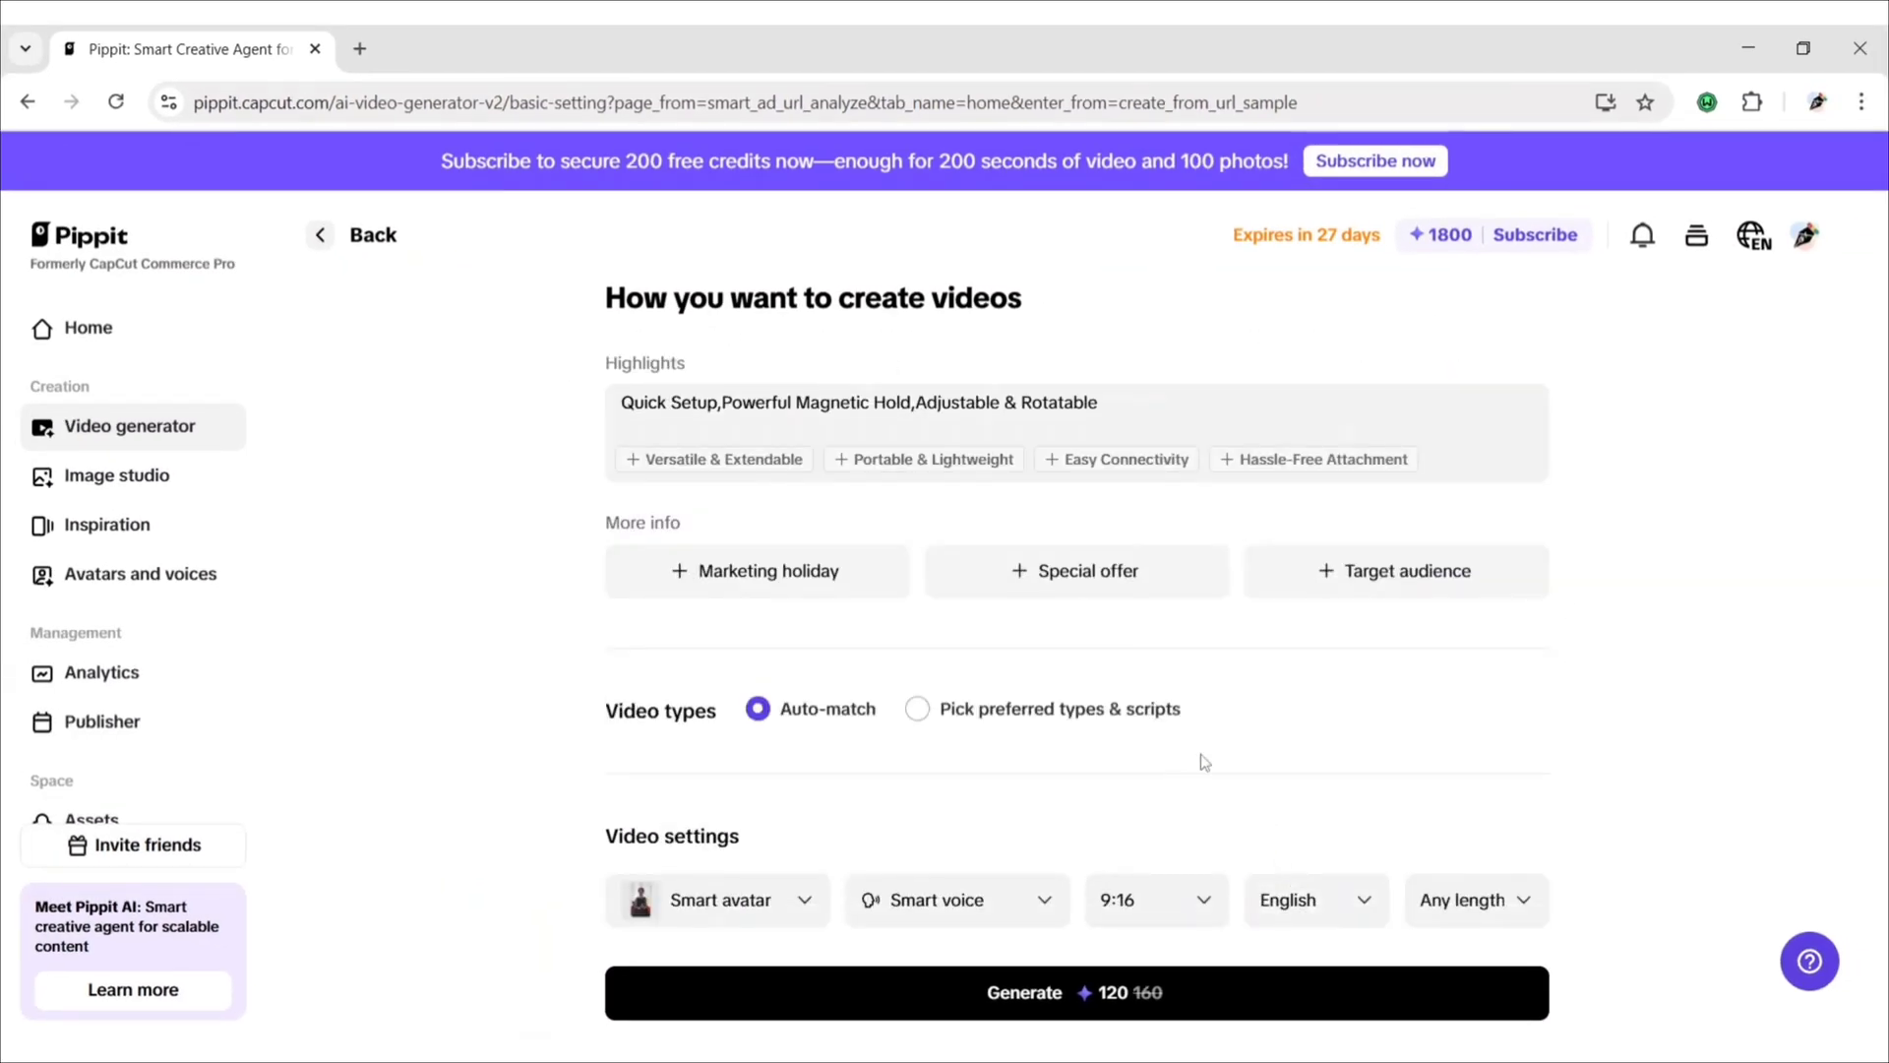
pyautogui.click(782, 904)
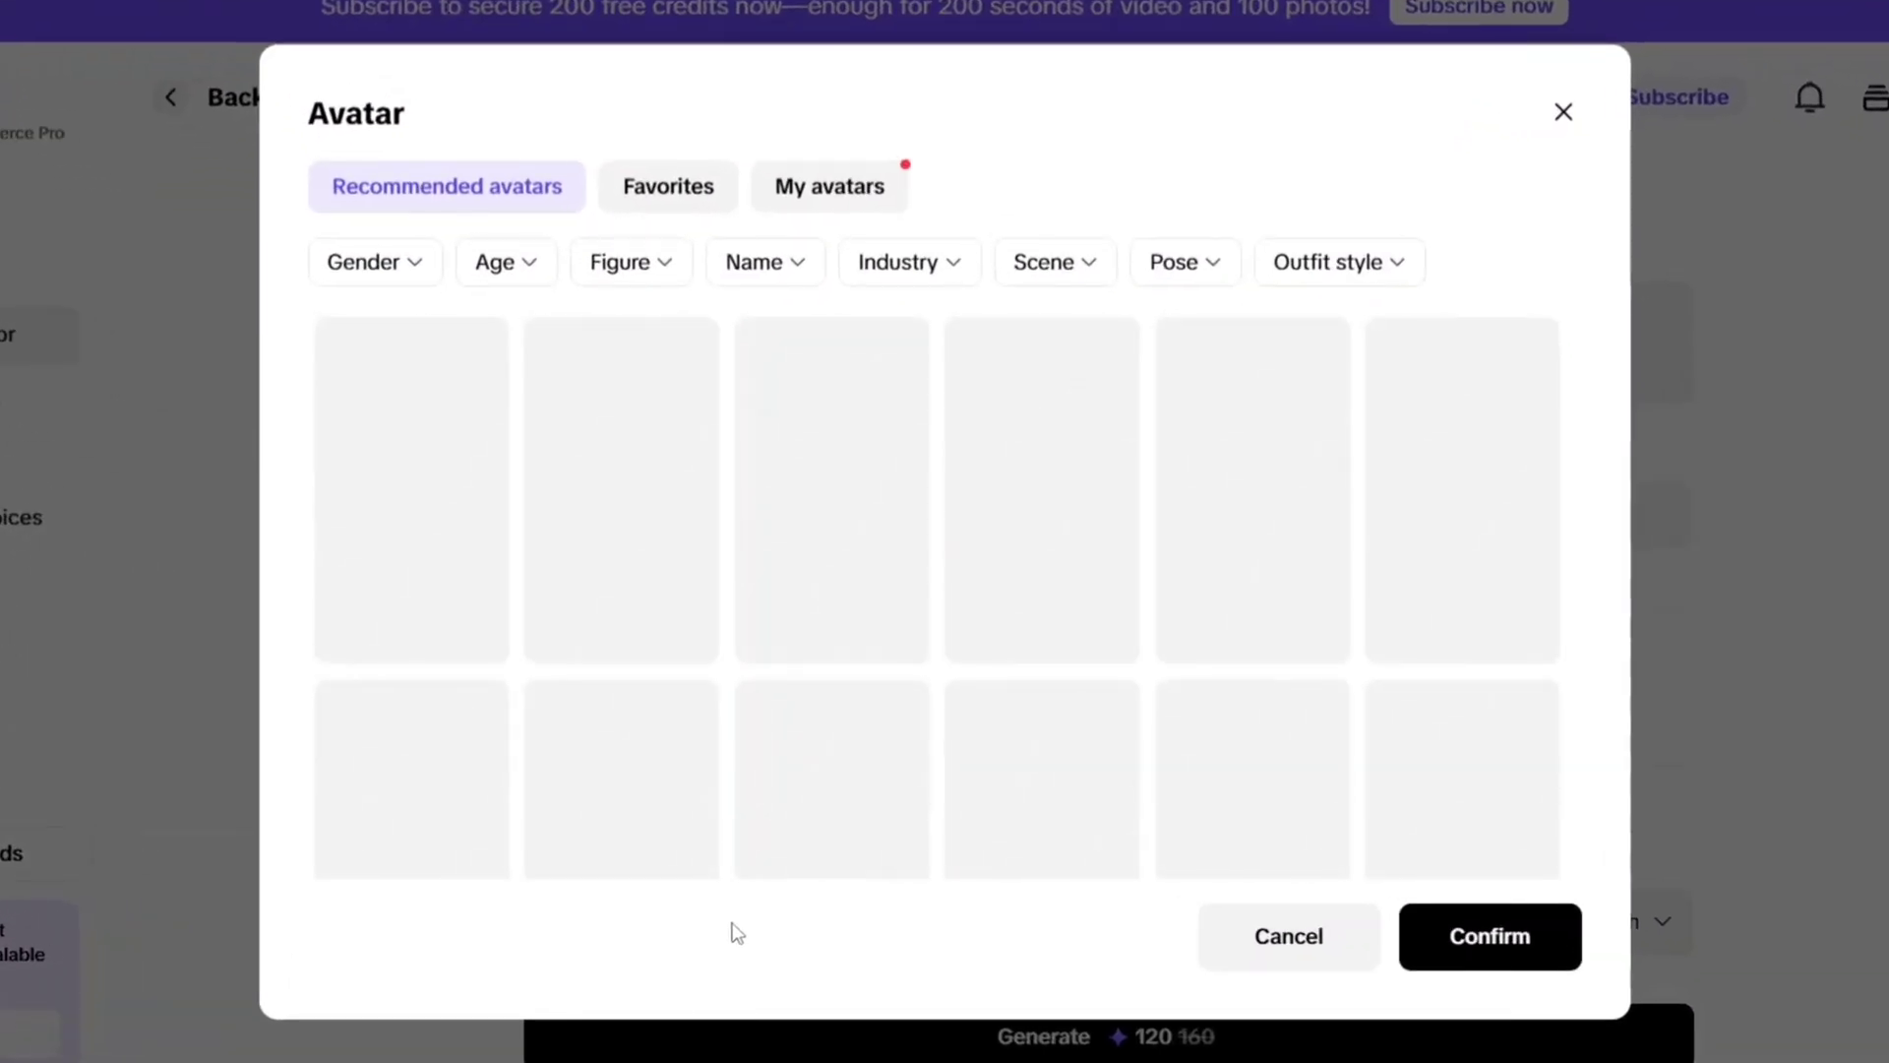
pyautogui.scroll(-3, 1280, 591)
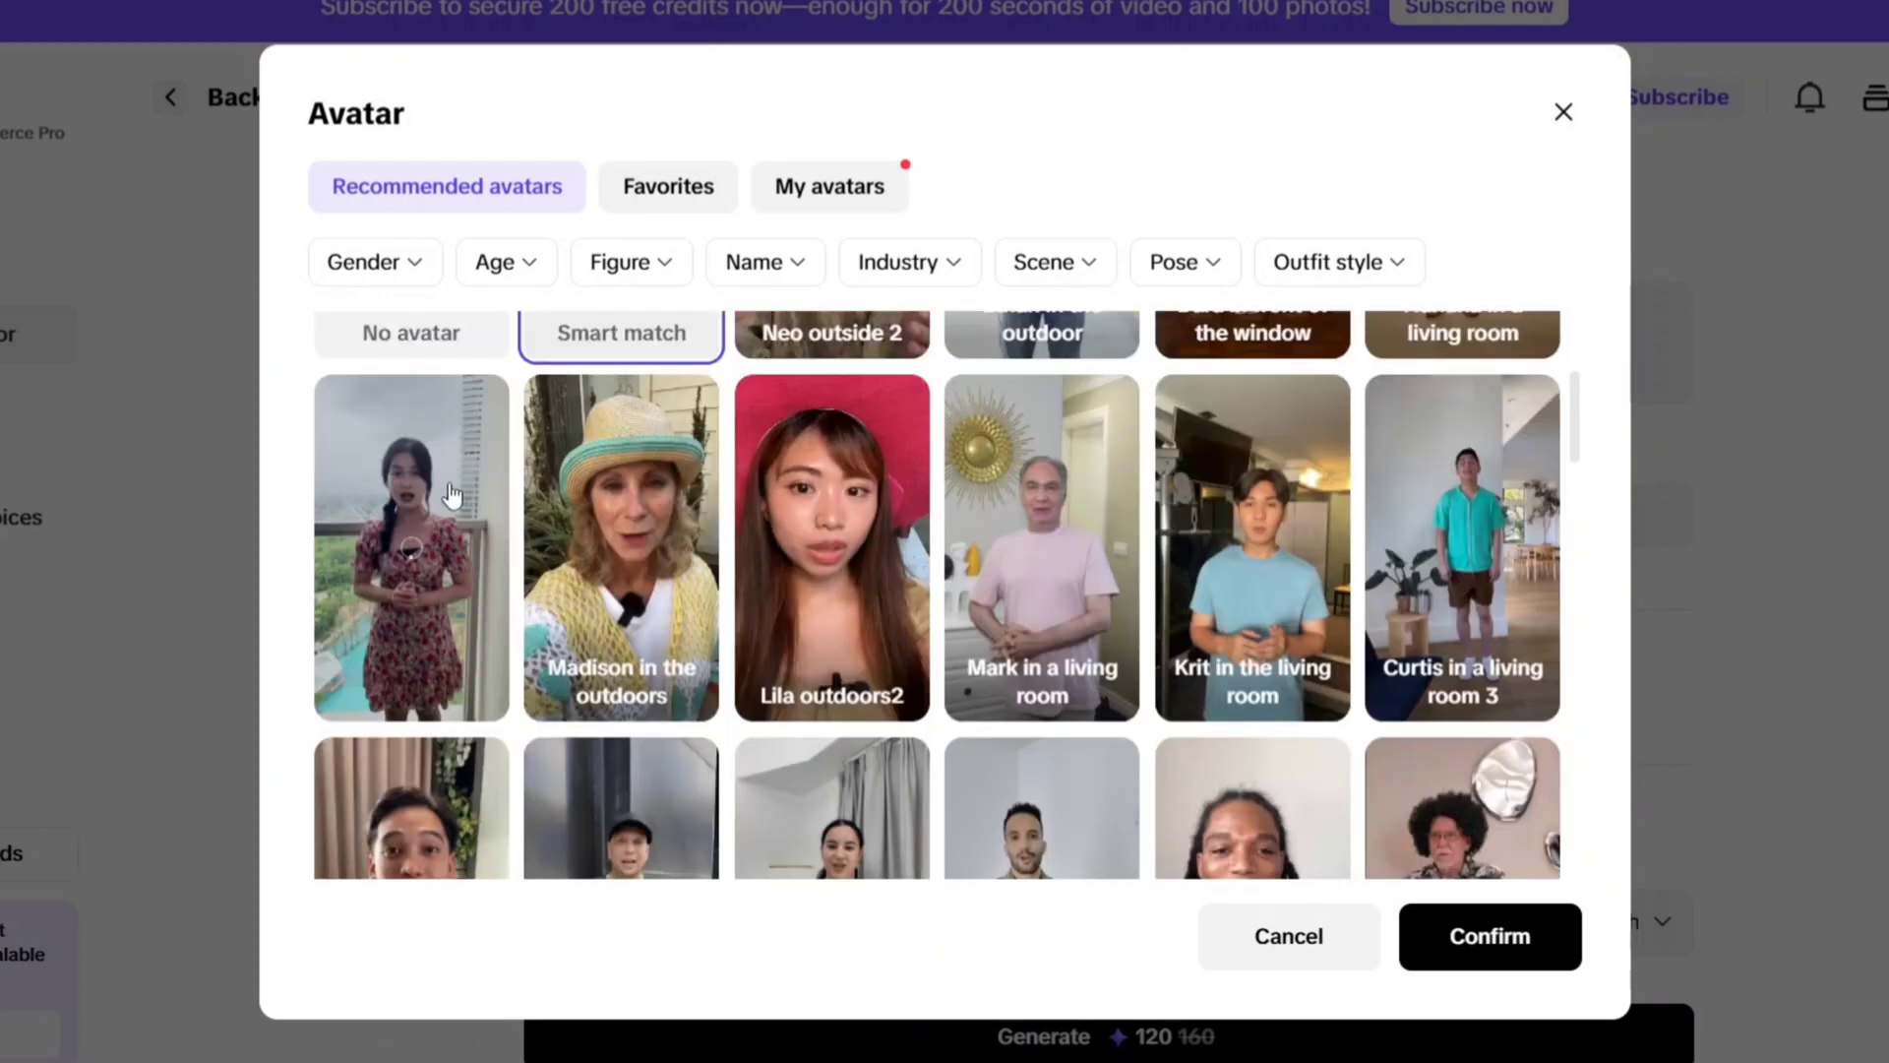
pyautogui.moveTo(453, 494)
pyautogui.scroll(-10, 729, 759)
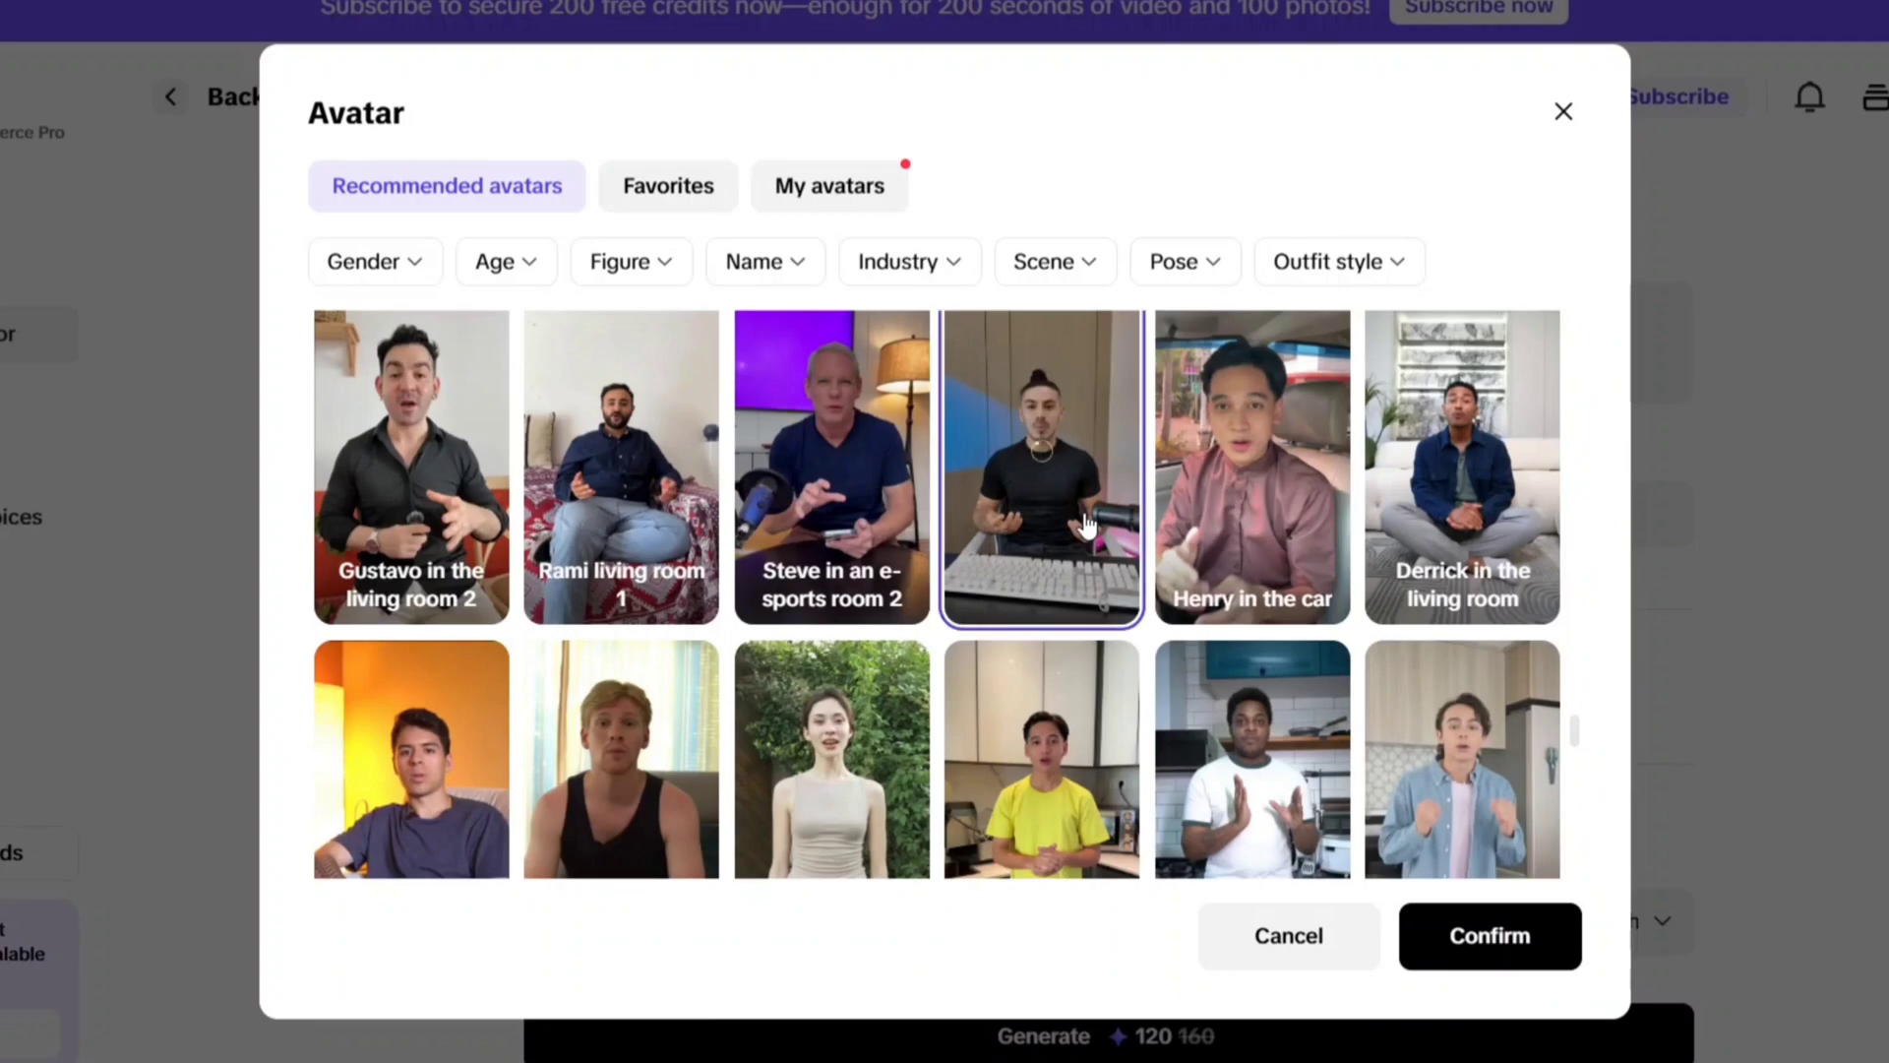
# Confirm Fabian as the avatar and generate the tripod product videos.
pyautogui.click(1493, 945)
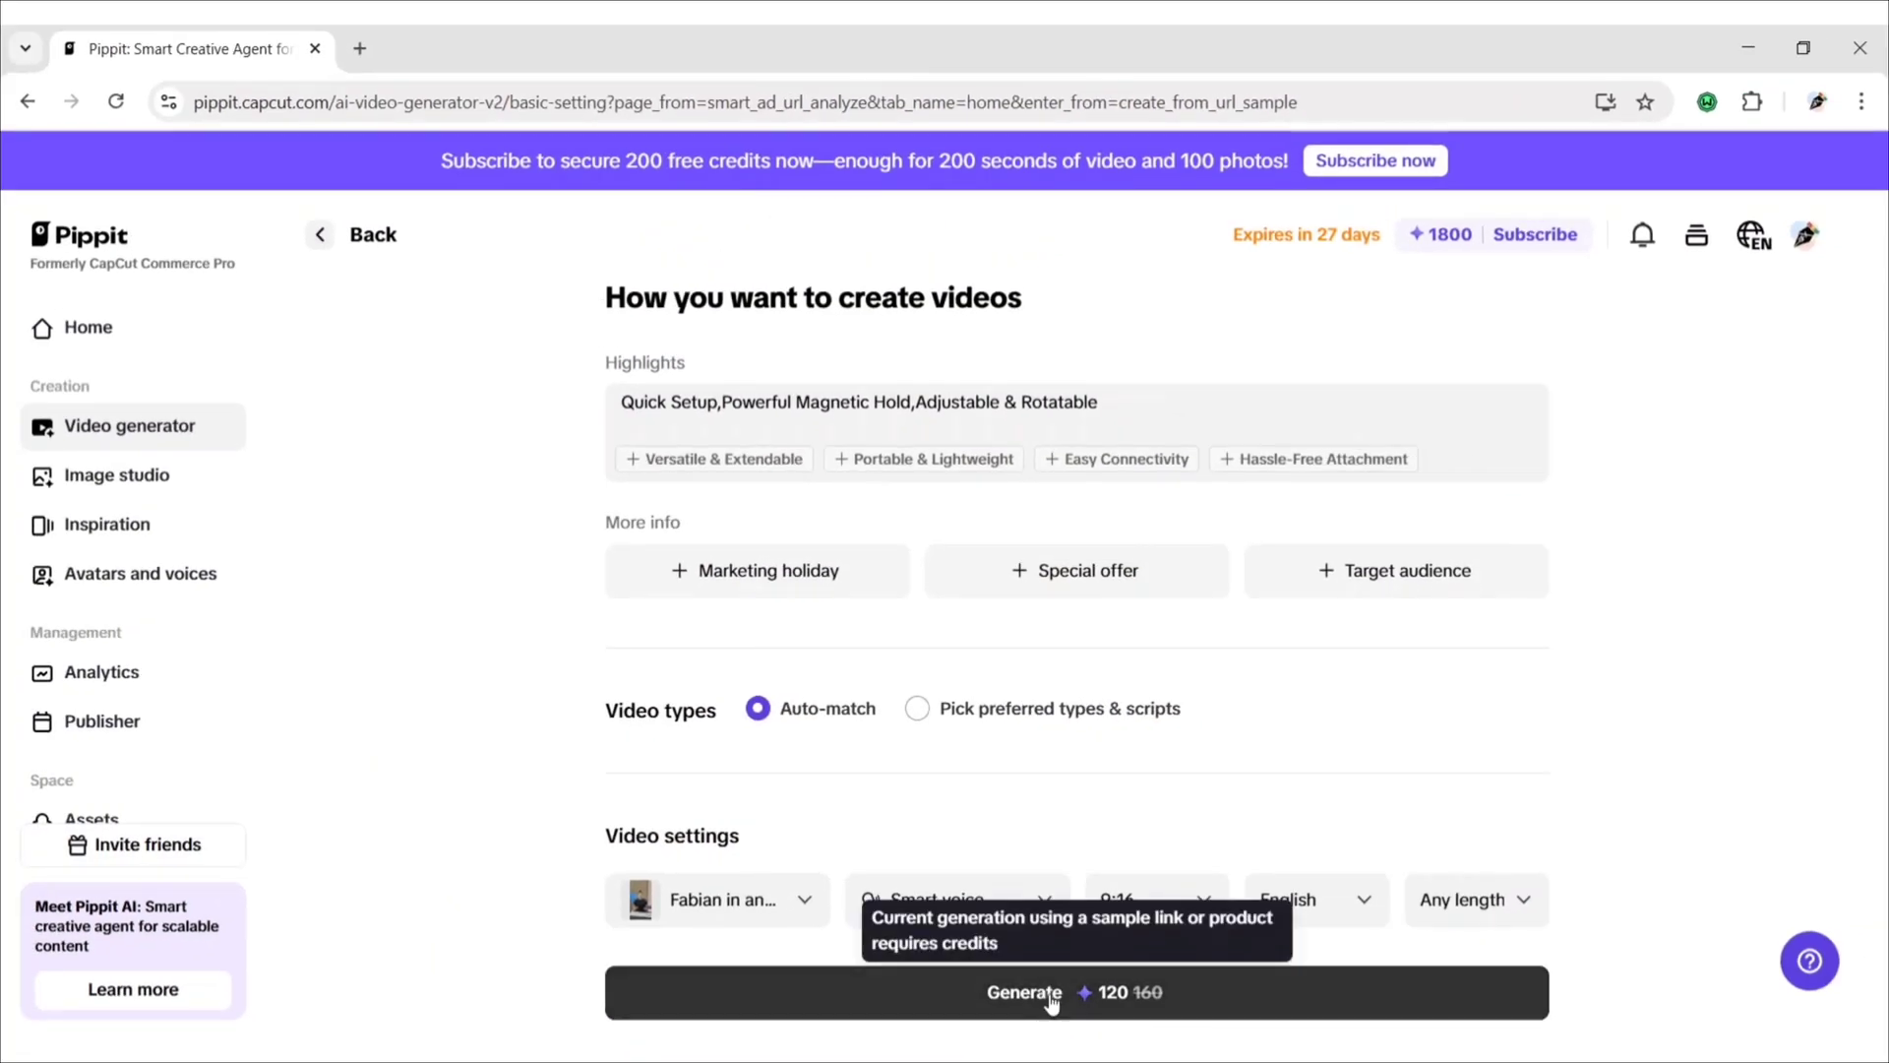
pyautogui.click(1049, 996)
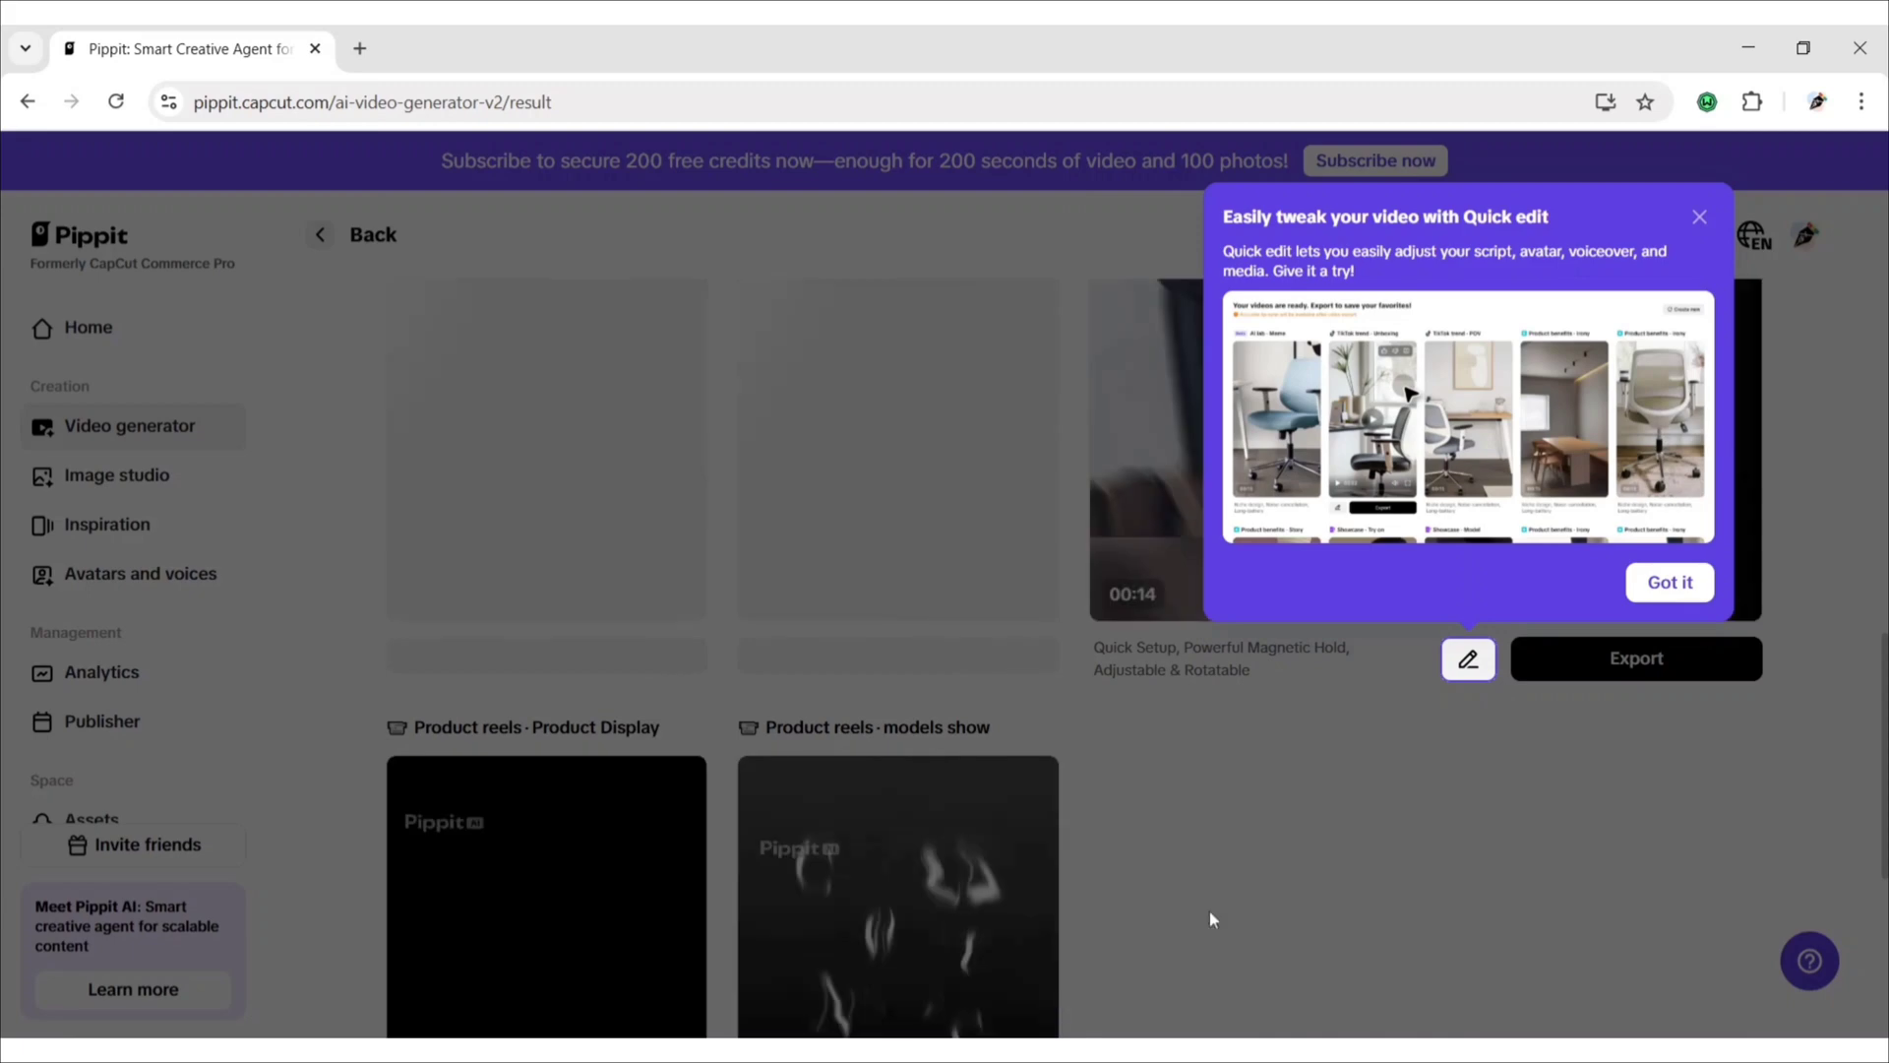
pyautogui.click(1376, 807)
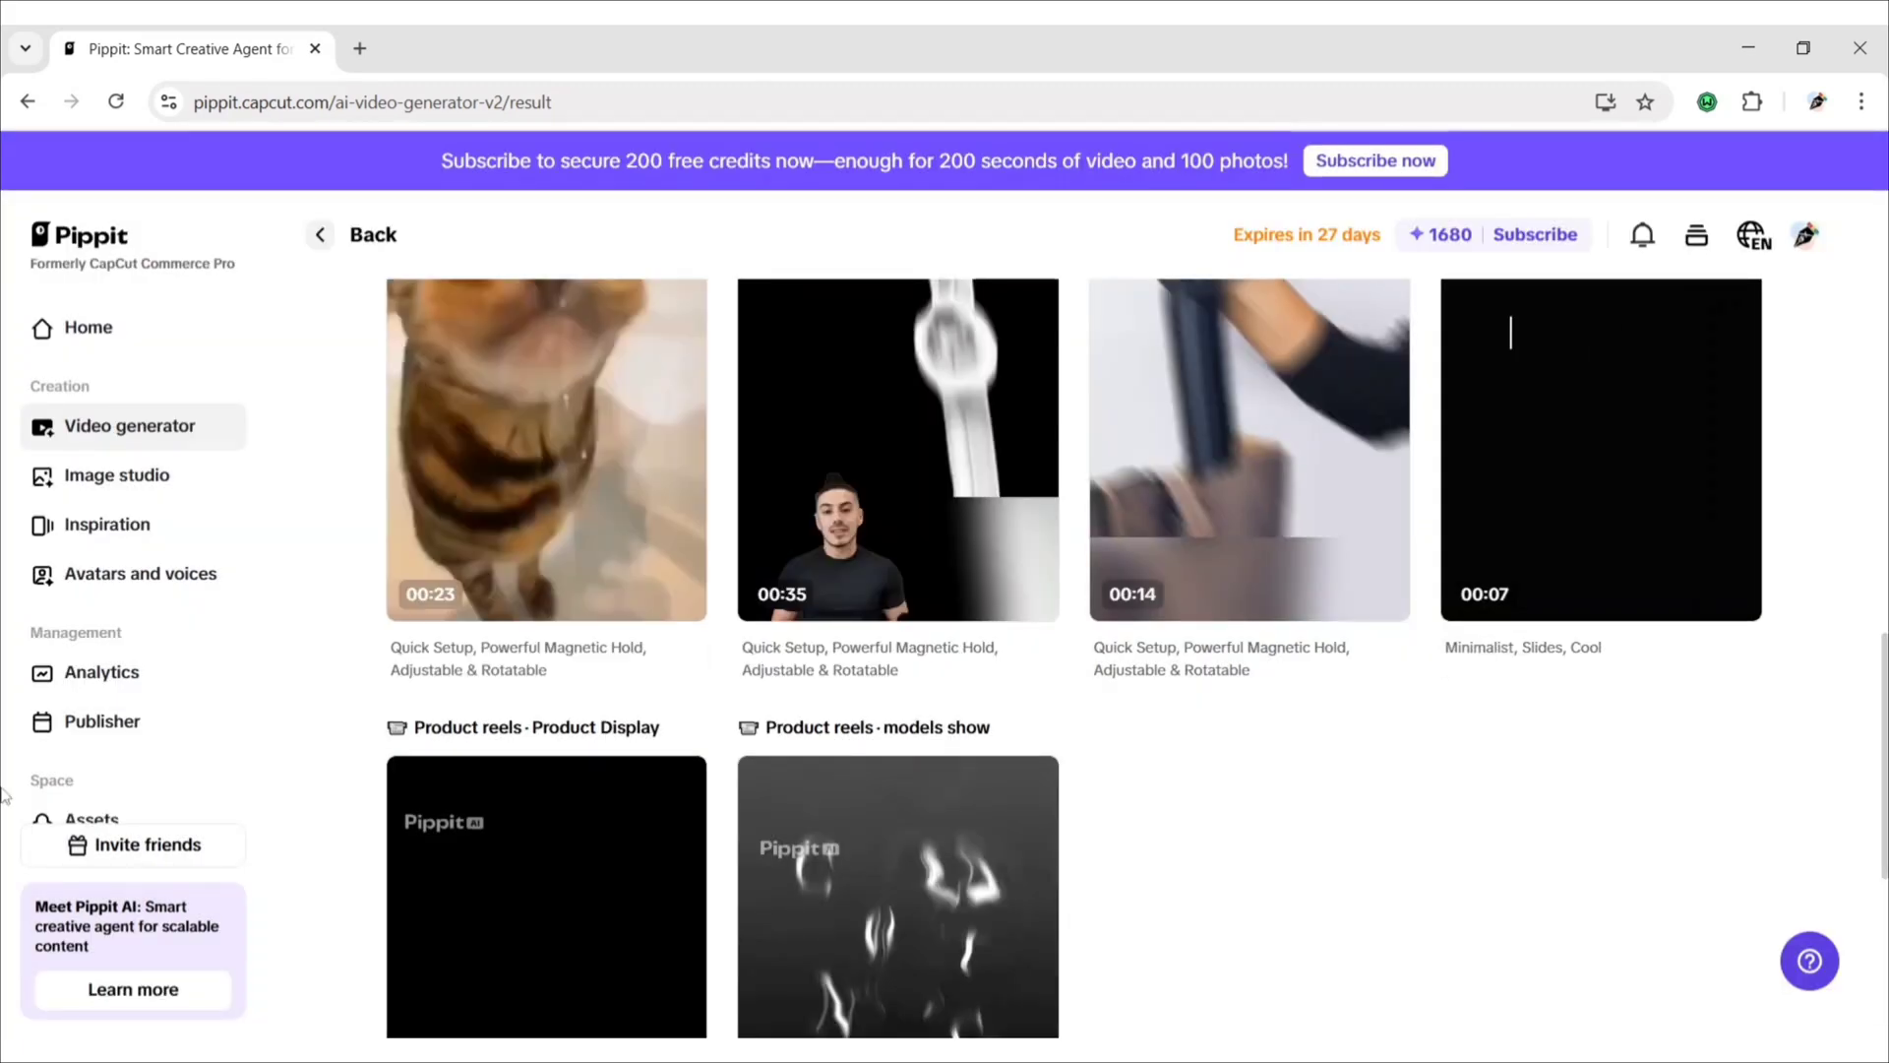
# Play the first generated tripod marketing video.
pyautogui.scroll(-4, 910, 595)
pyautogui.scroll(-1, 909, 594)
pyautogui.scroll(20, 909, 595)
pyautogui.scroll(-1, 912, 604)
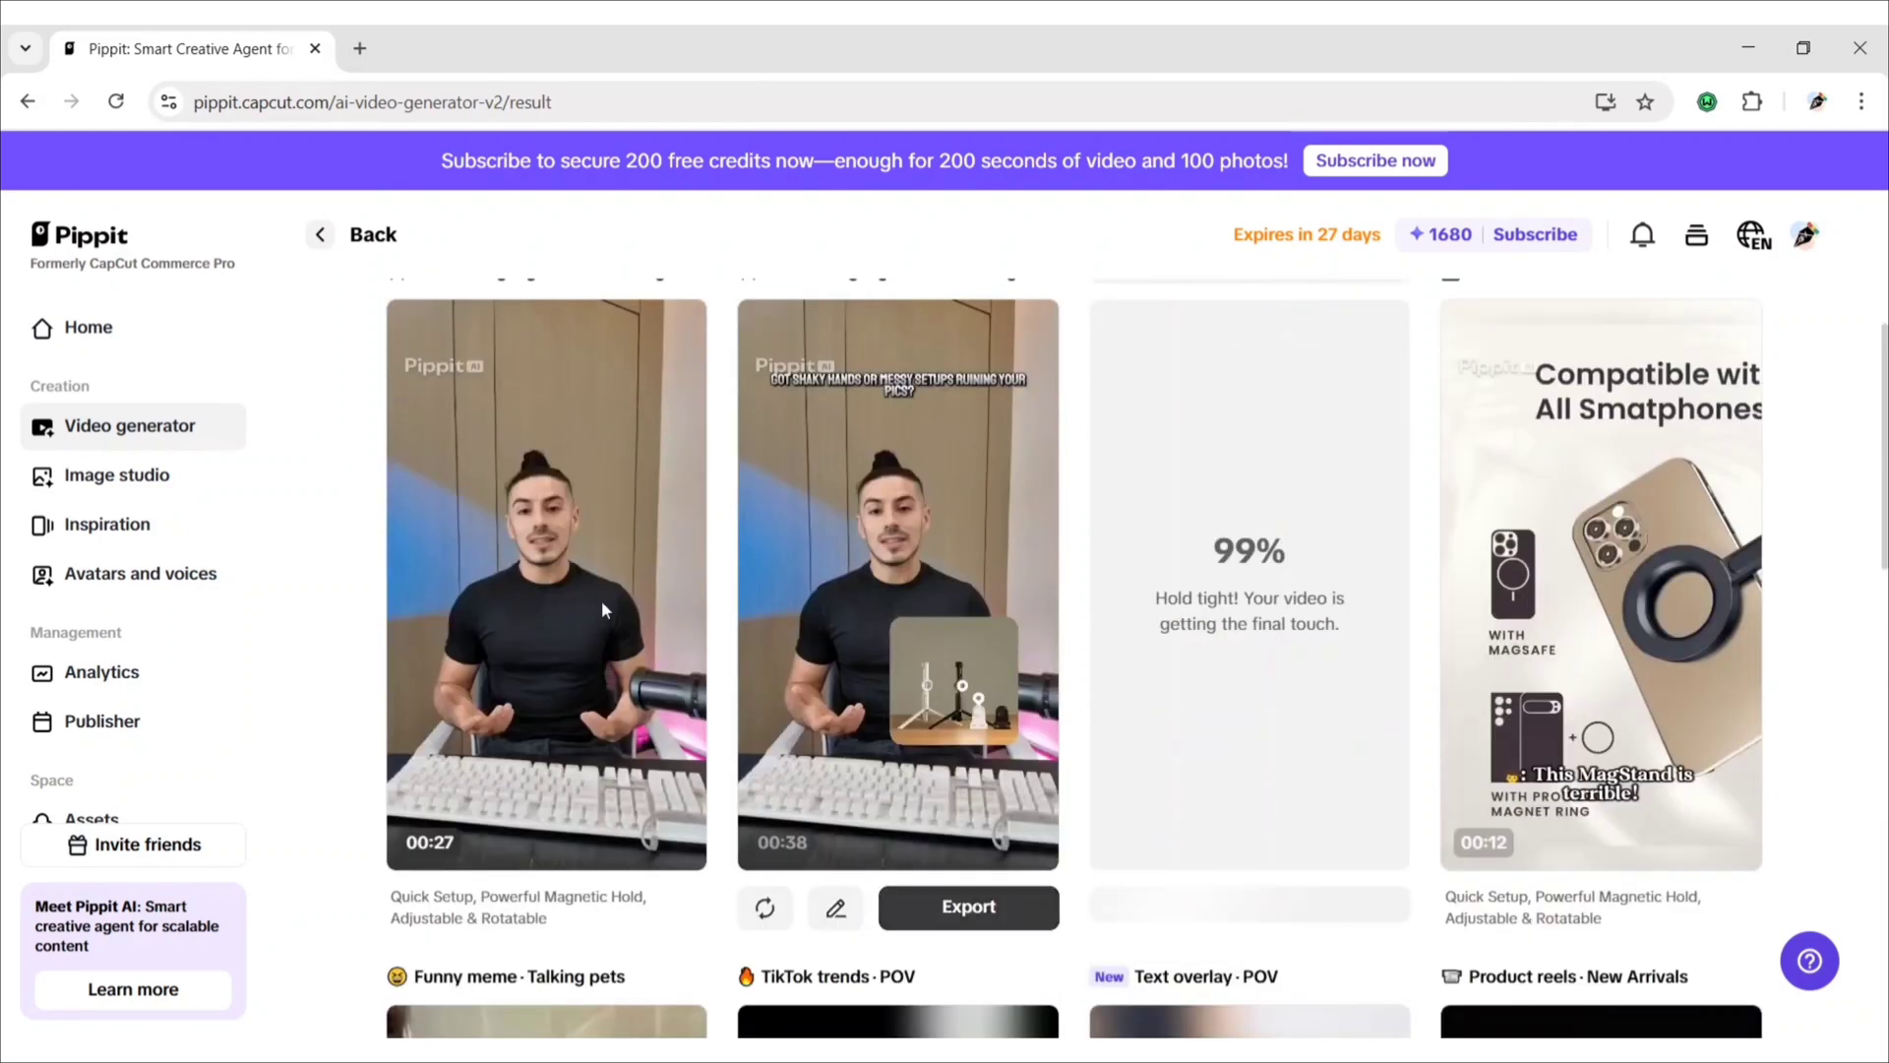
pyautogui.click(548, 587)
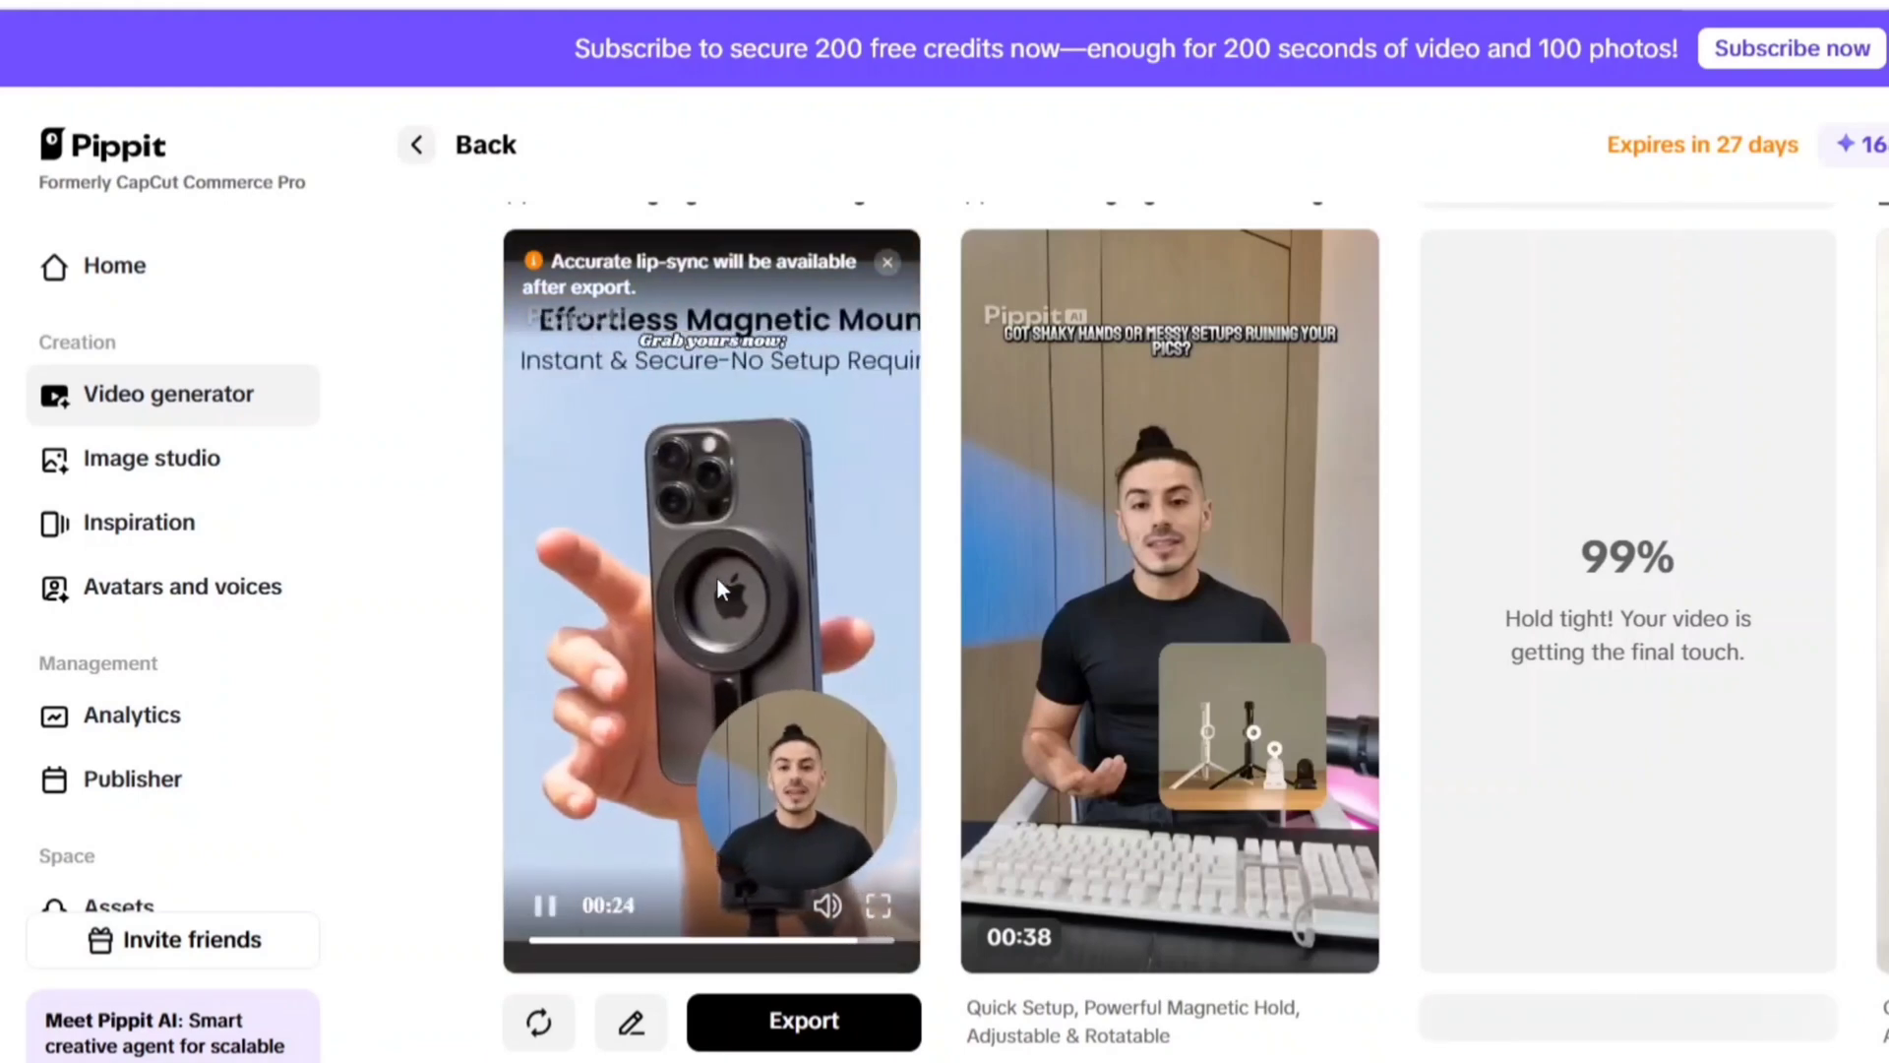
pyautogui.click(1173, 602)
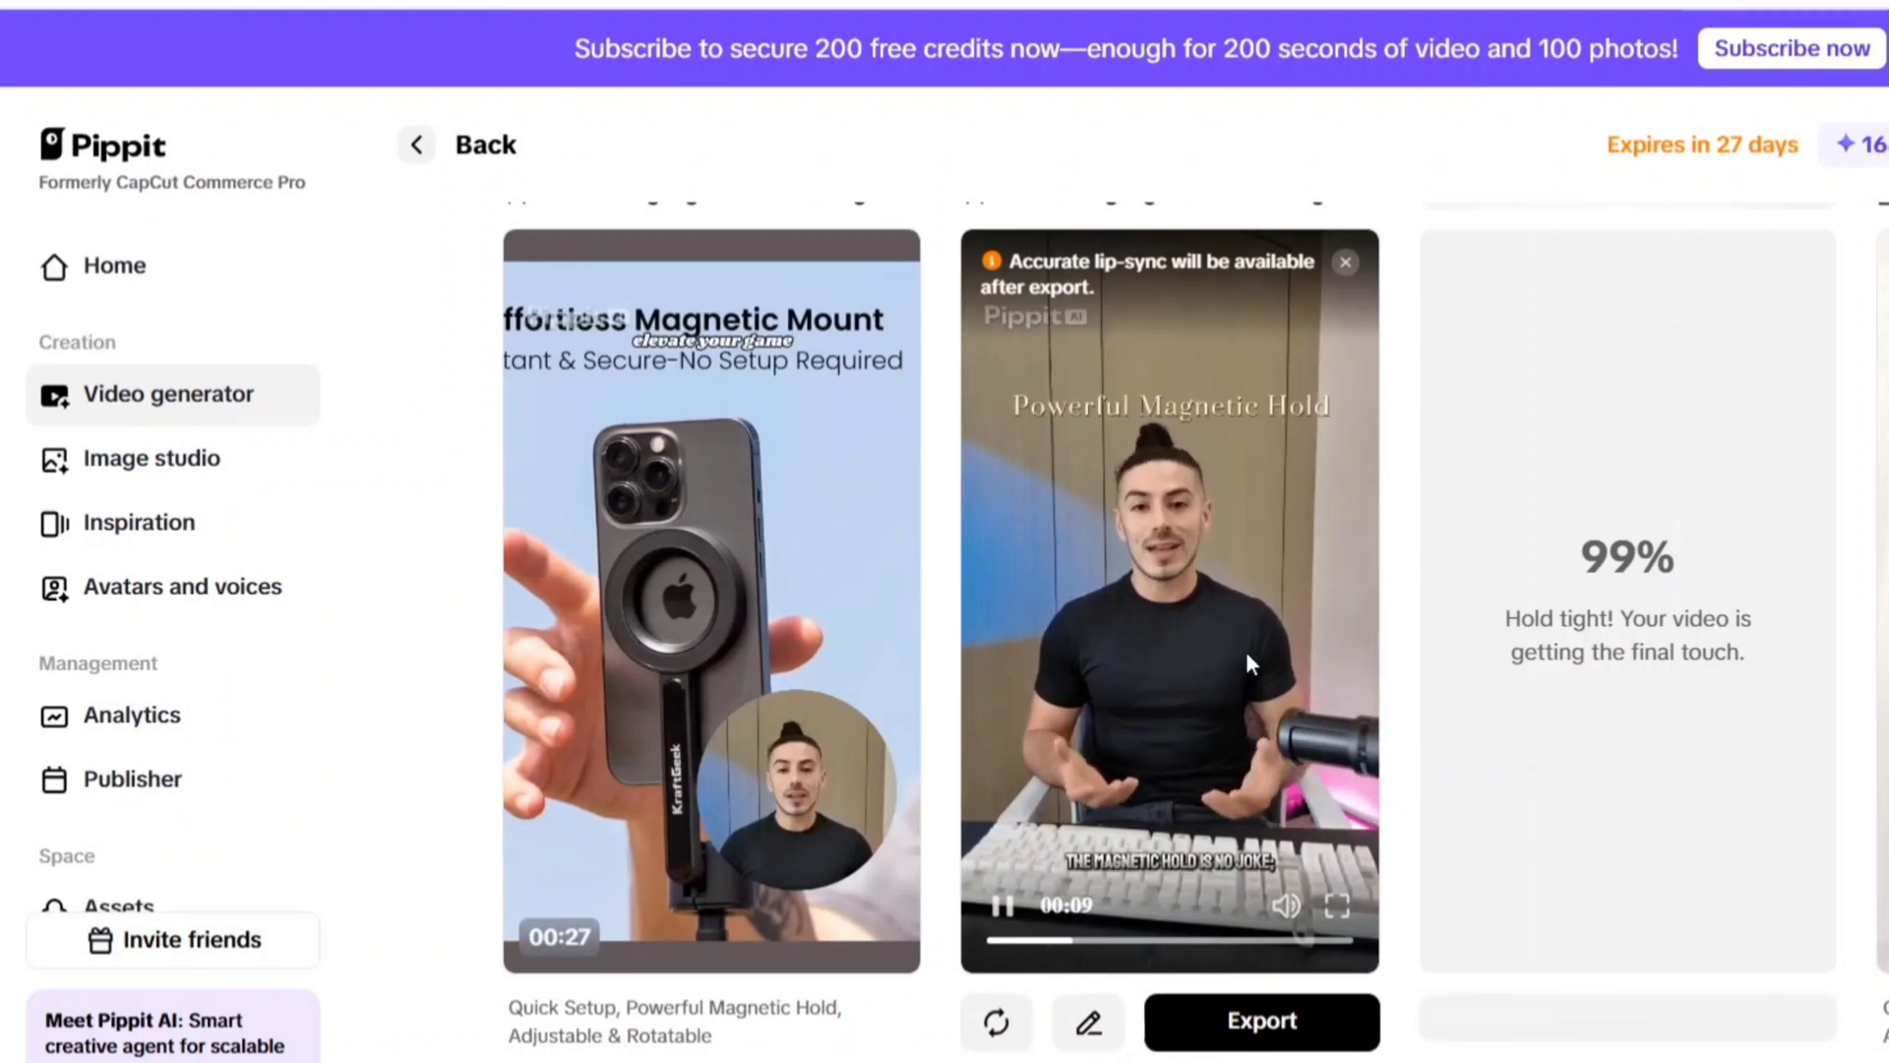
pyautogui.scroll(-10, 1385, 723)
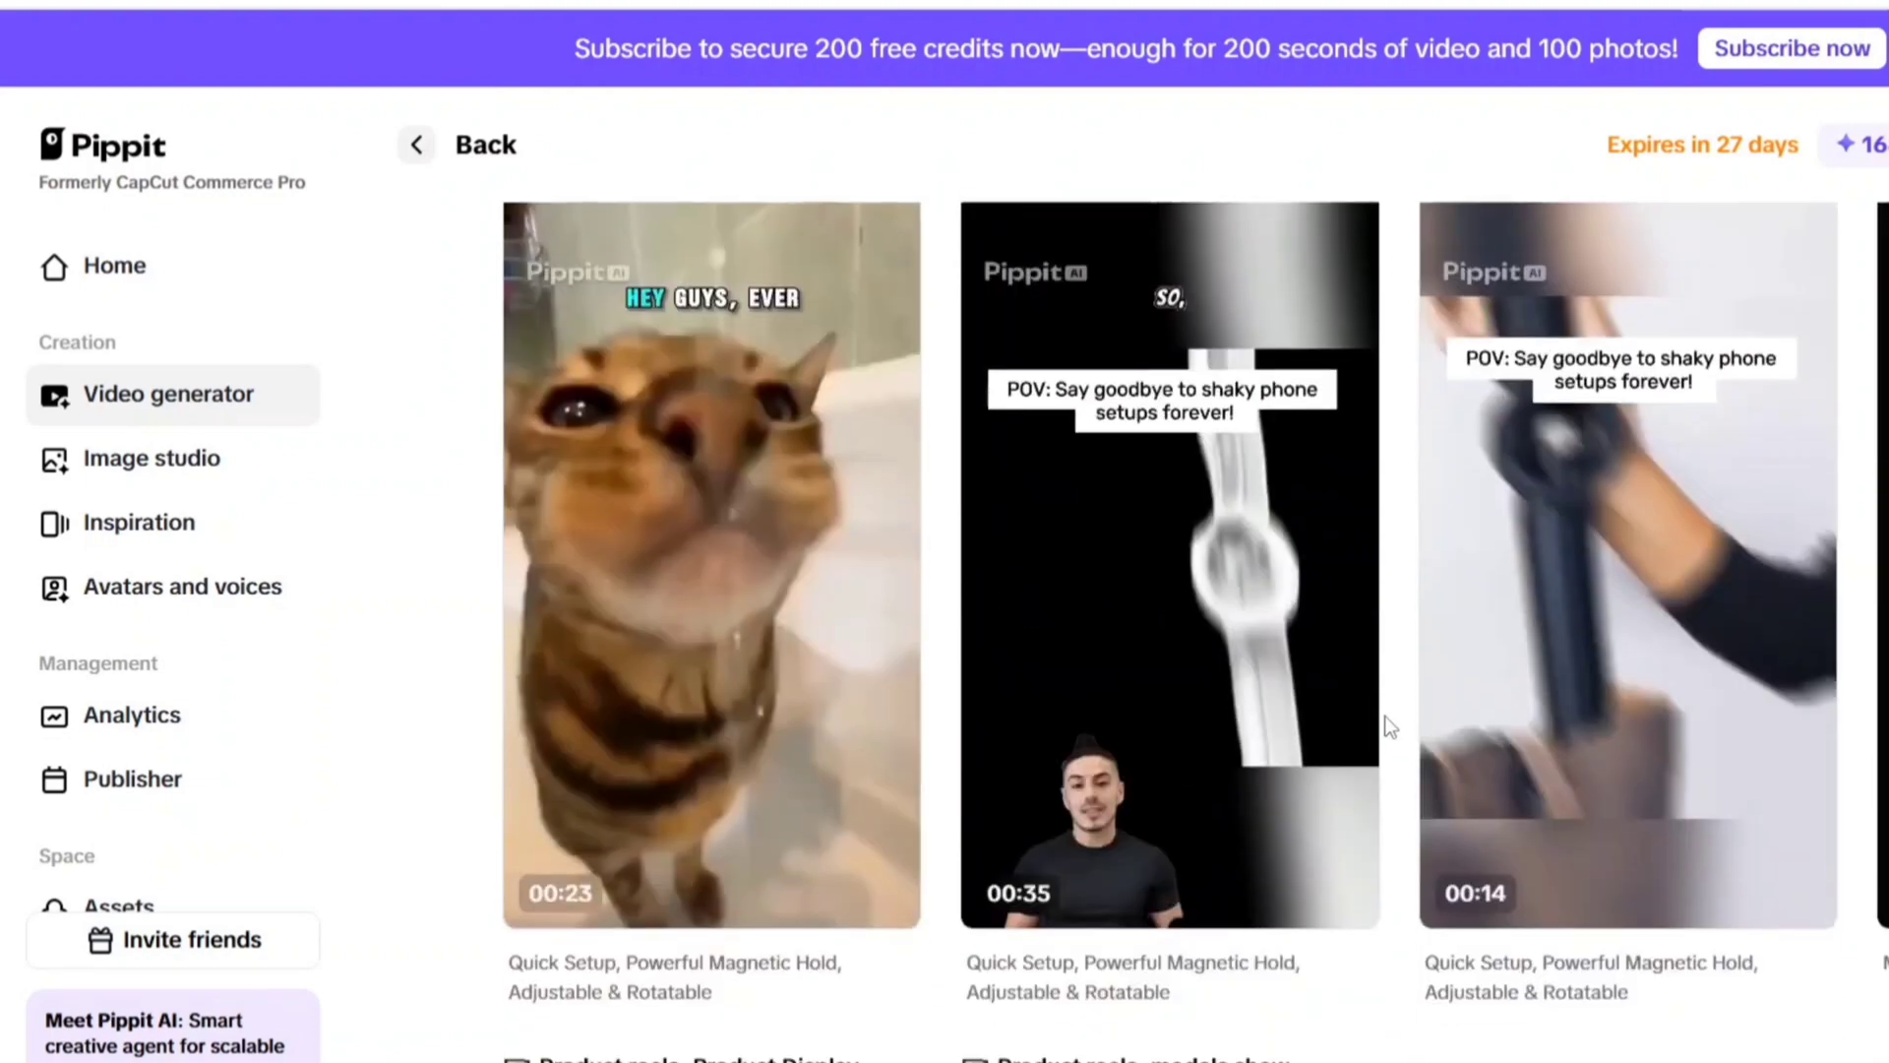
pyautogui.moveTo(1187, 658)
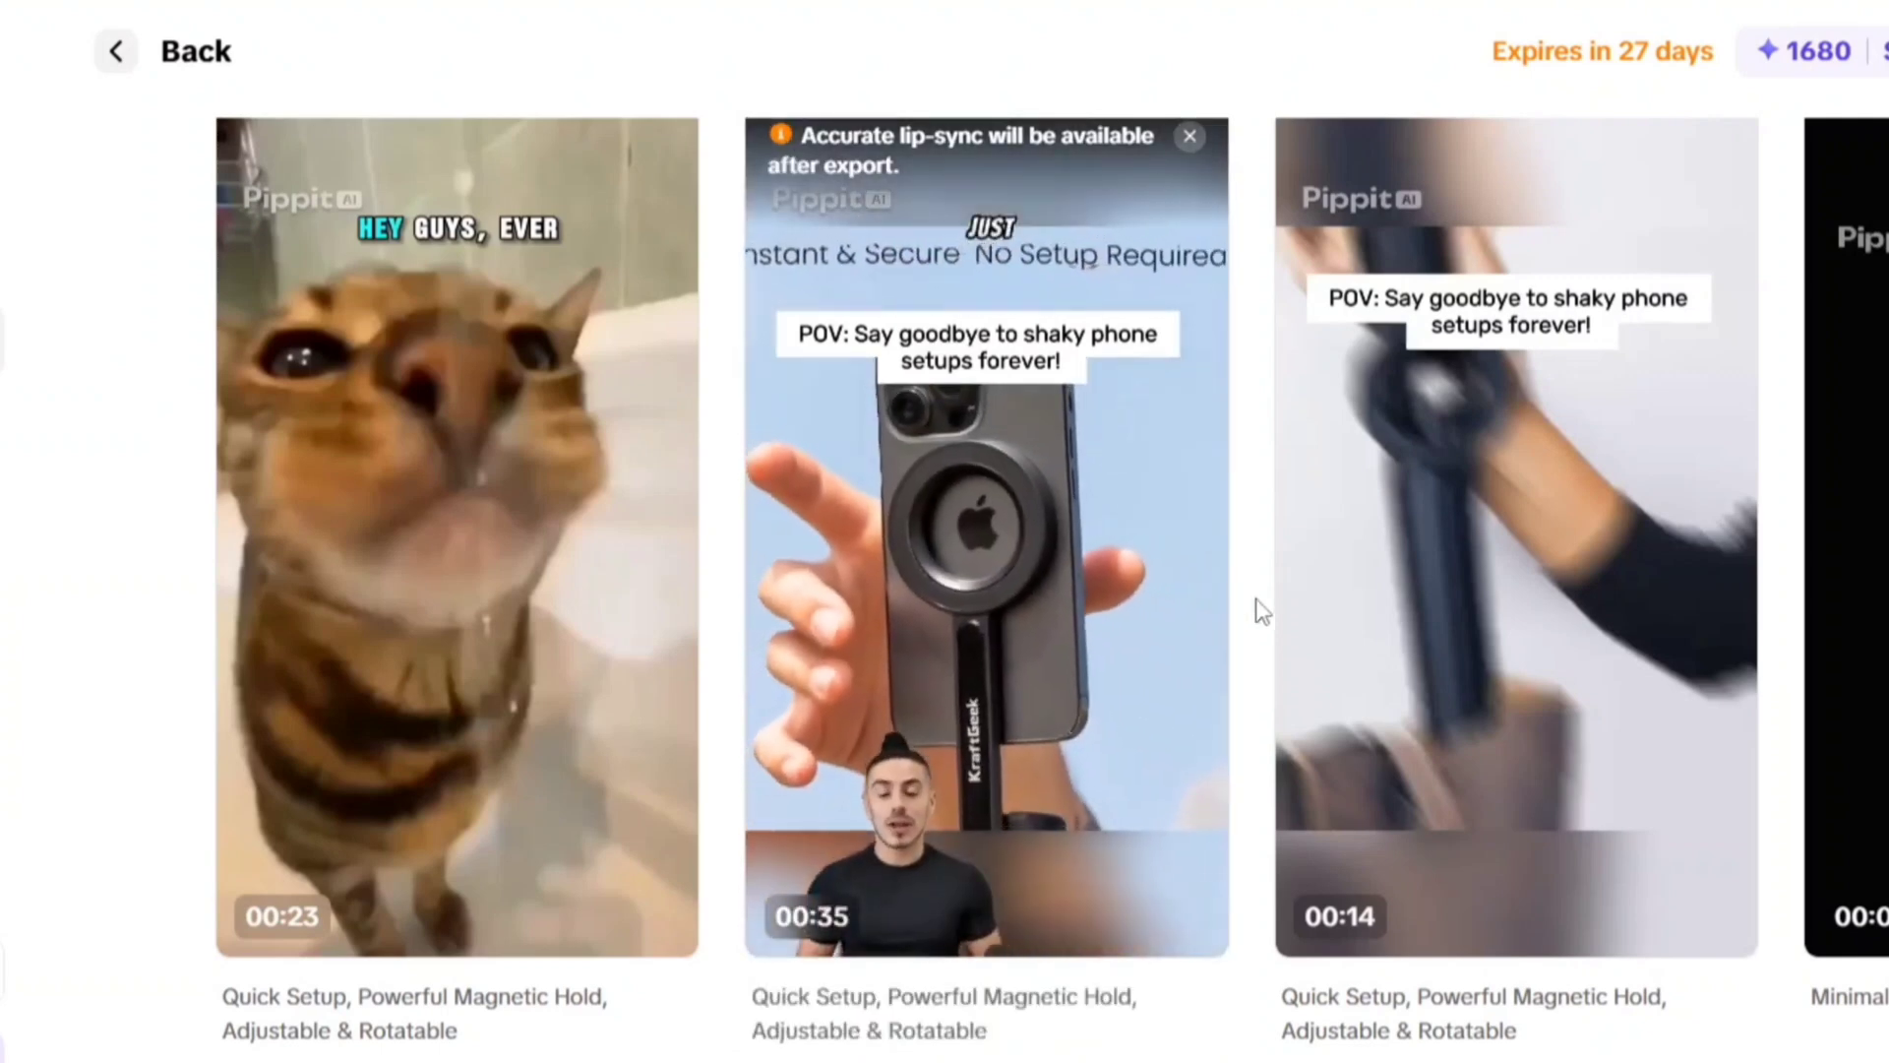
pyautogui.scroll(2, 1257, 612)
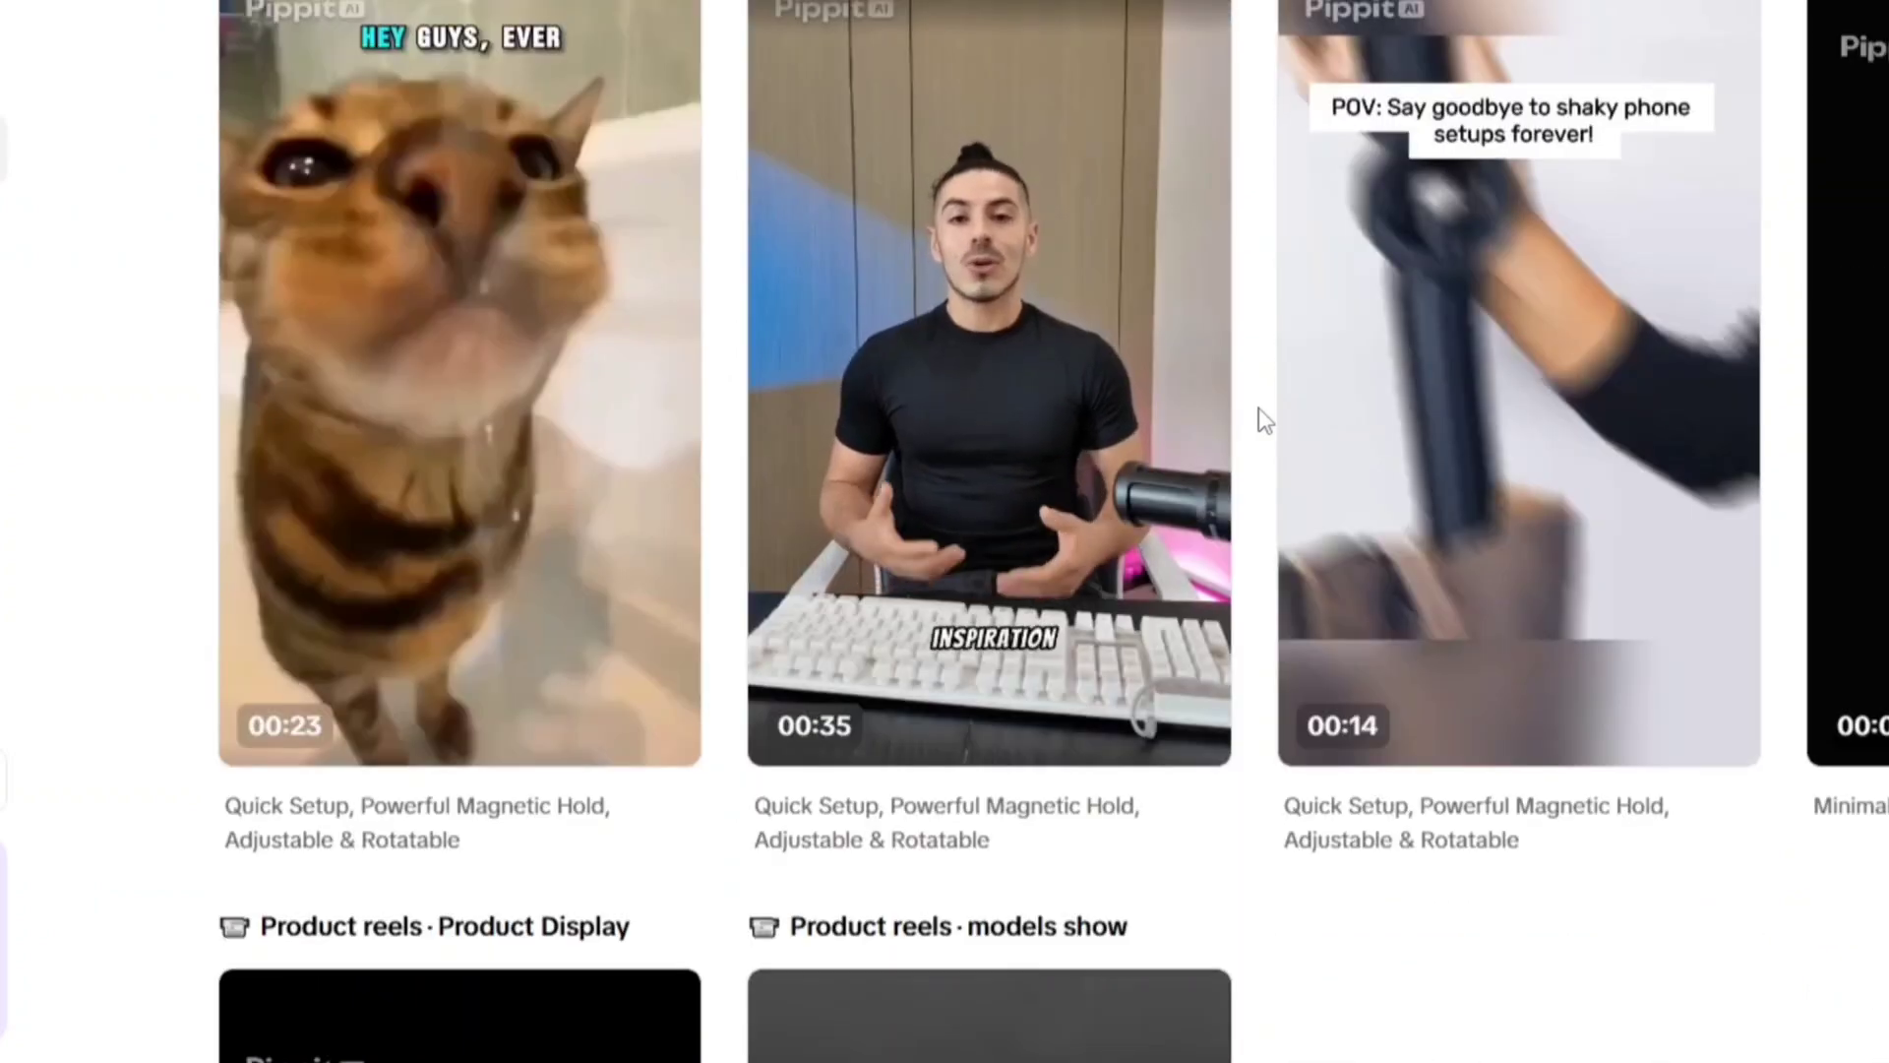
pyautogui.moveTo(961, 362)
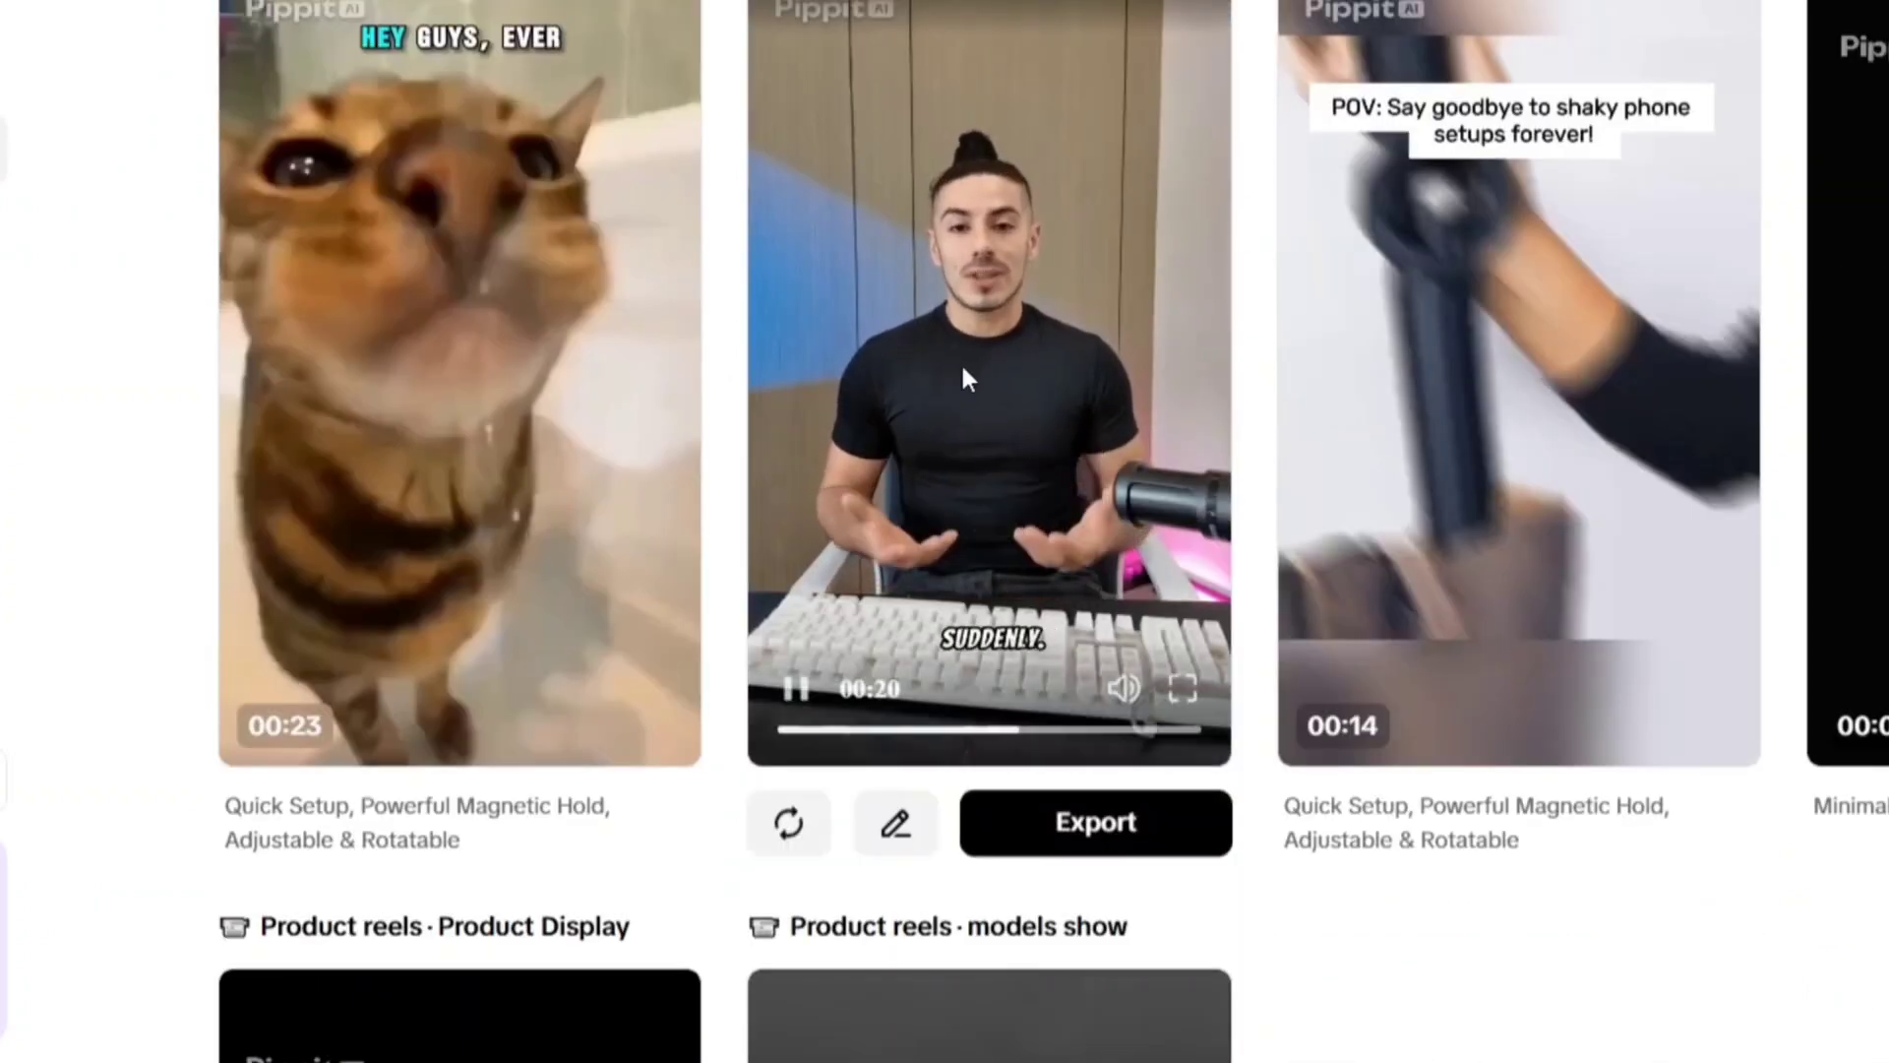
pyautogui.click(795, 705)
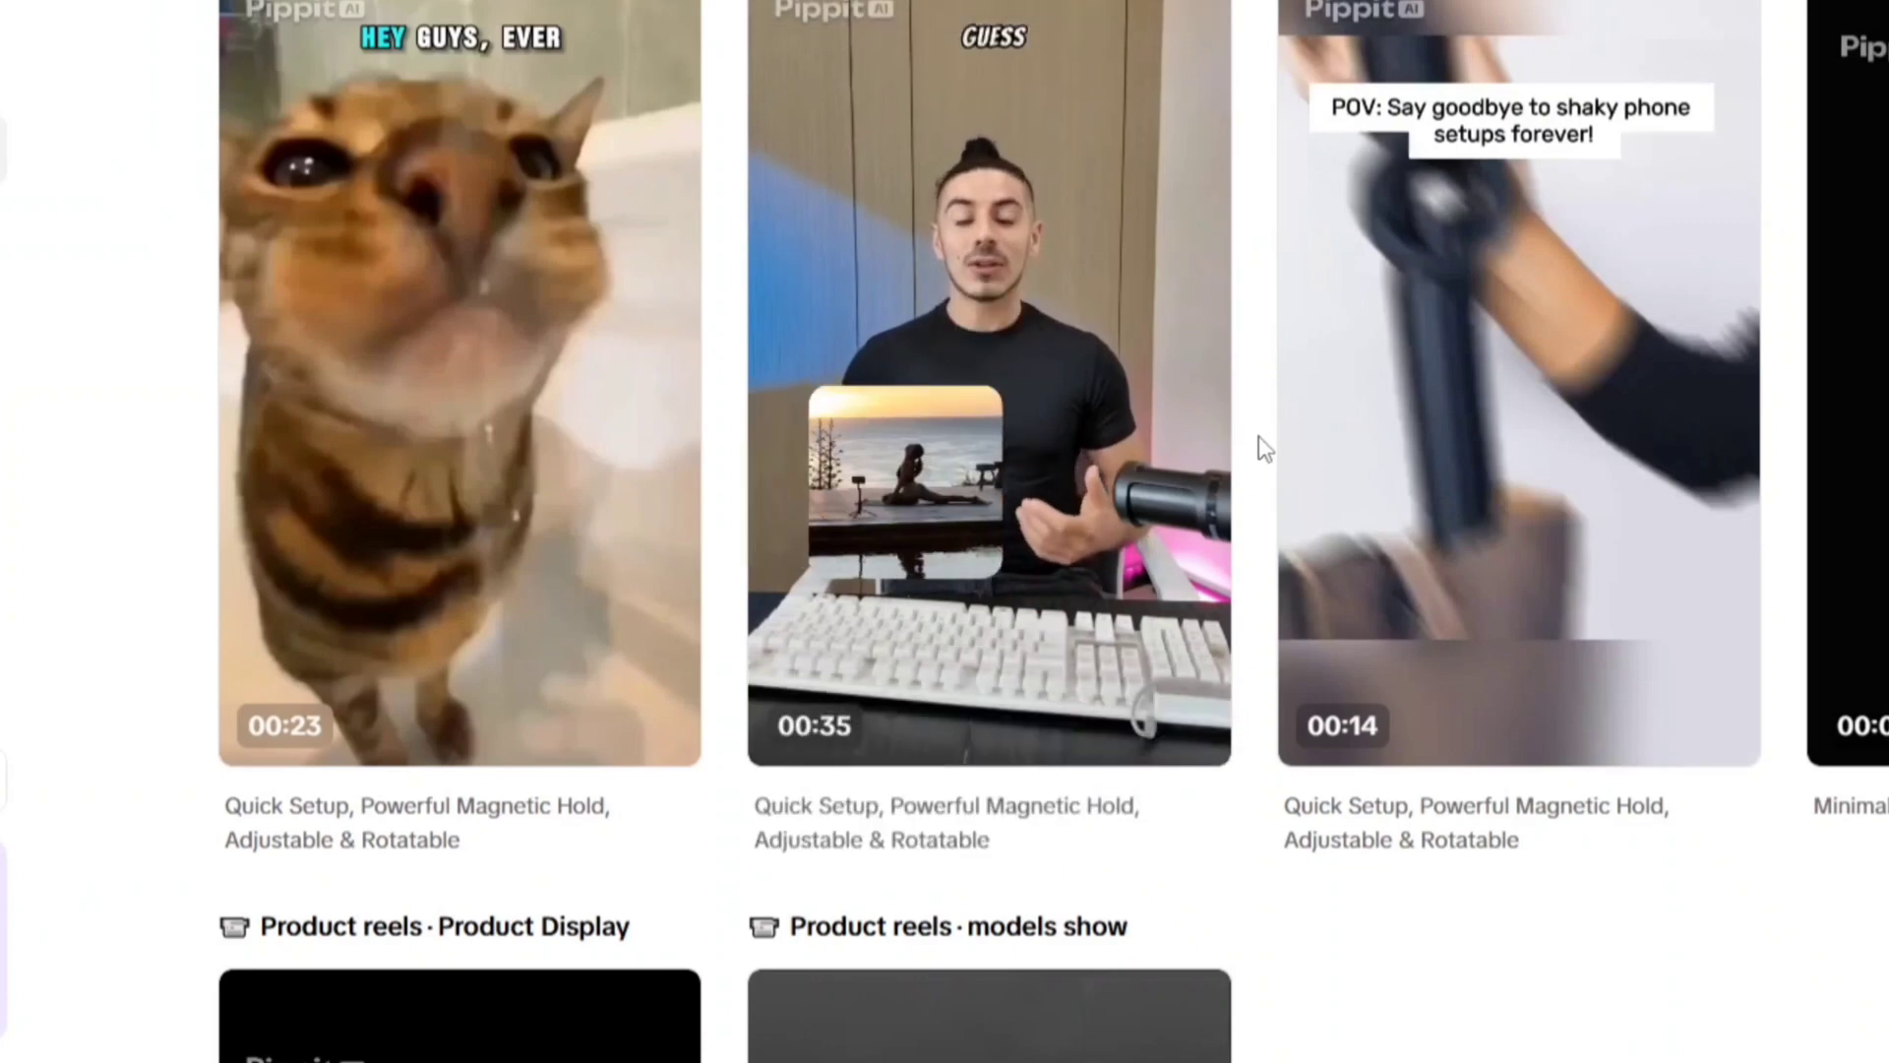
pyautogui.scroll(8, 1262, 443)
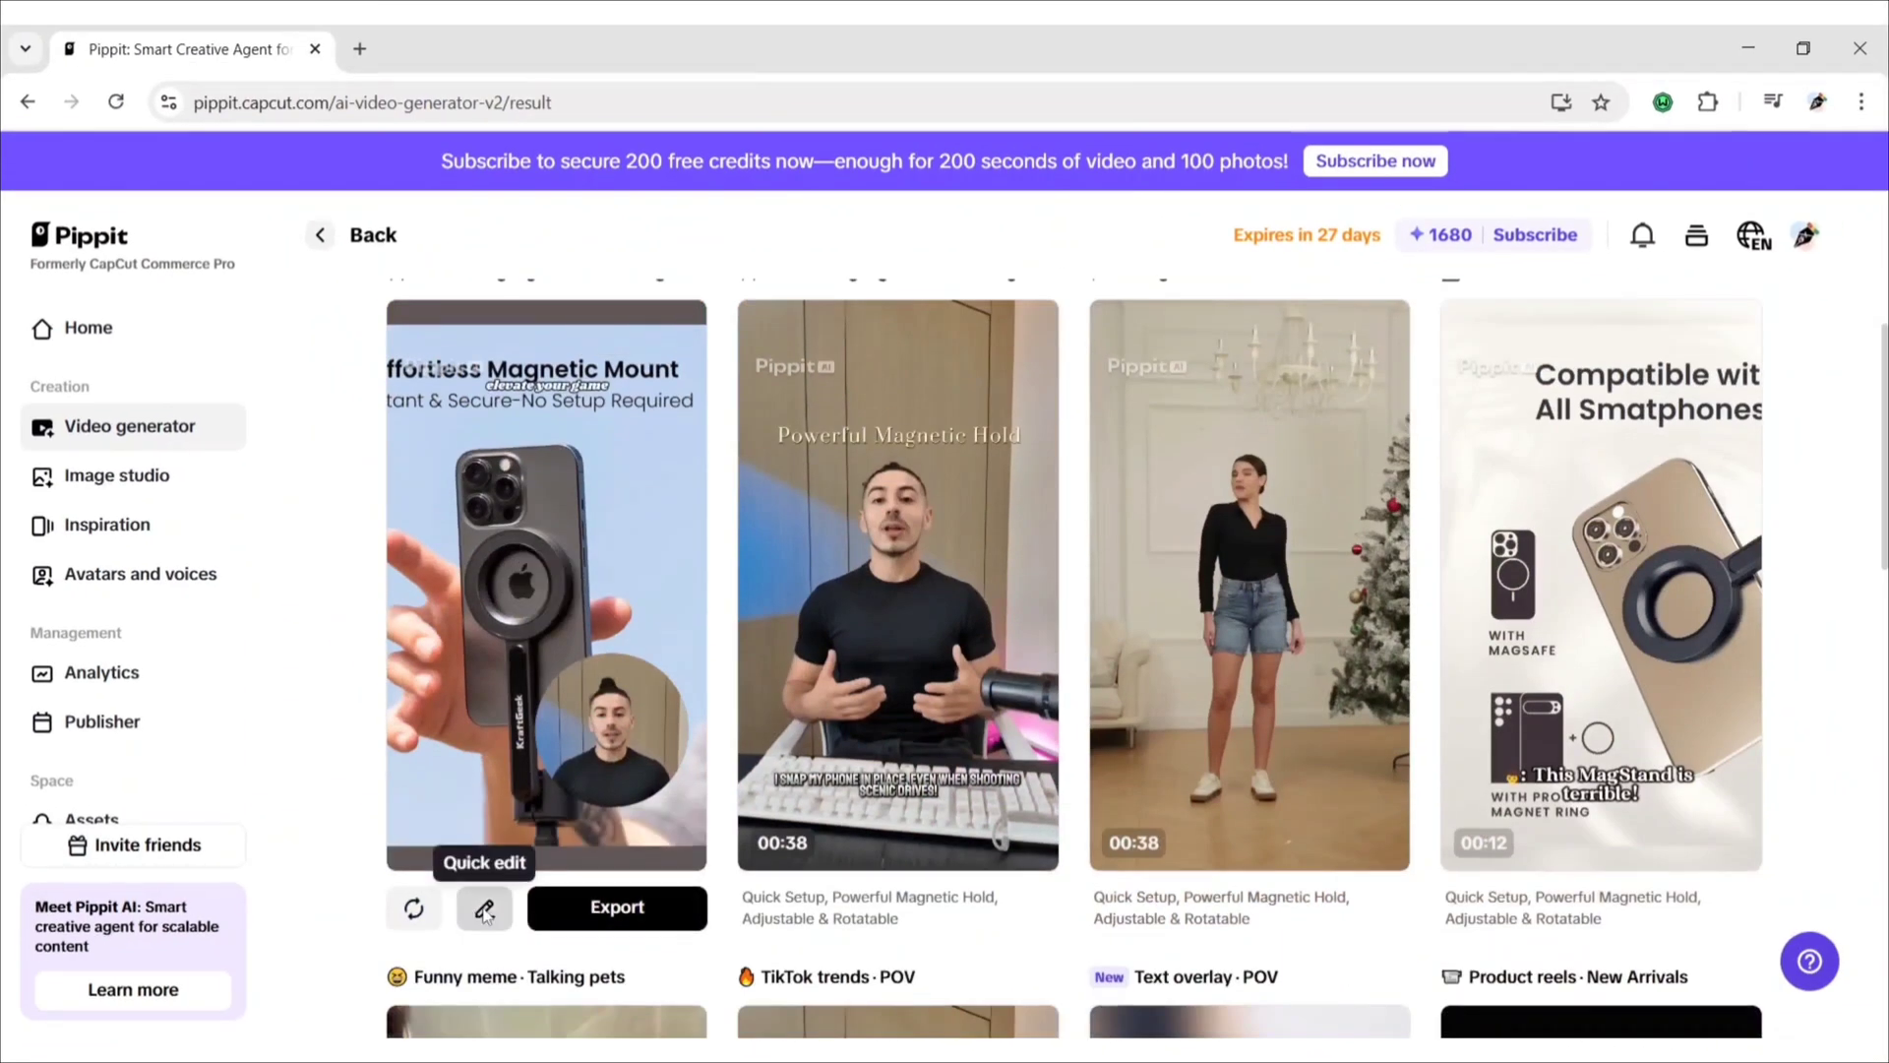
# Open the first video in the editor, preview it, and nudge the KraftGeek Phone Tripod title to 15, 533.
pyautogui.click(484, 907)
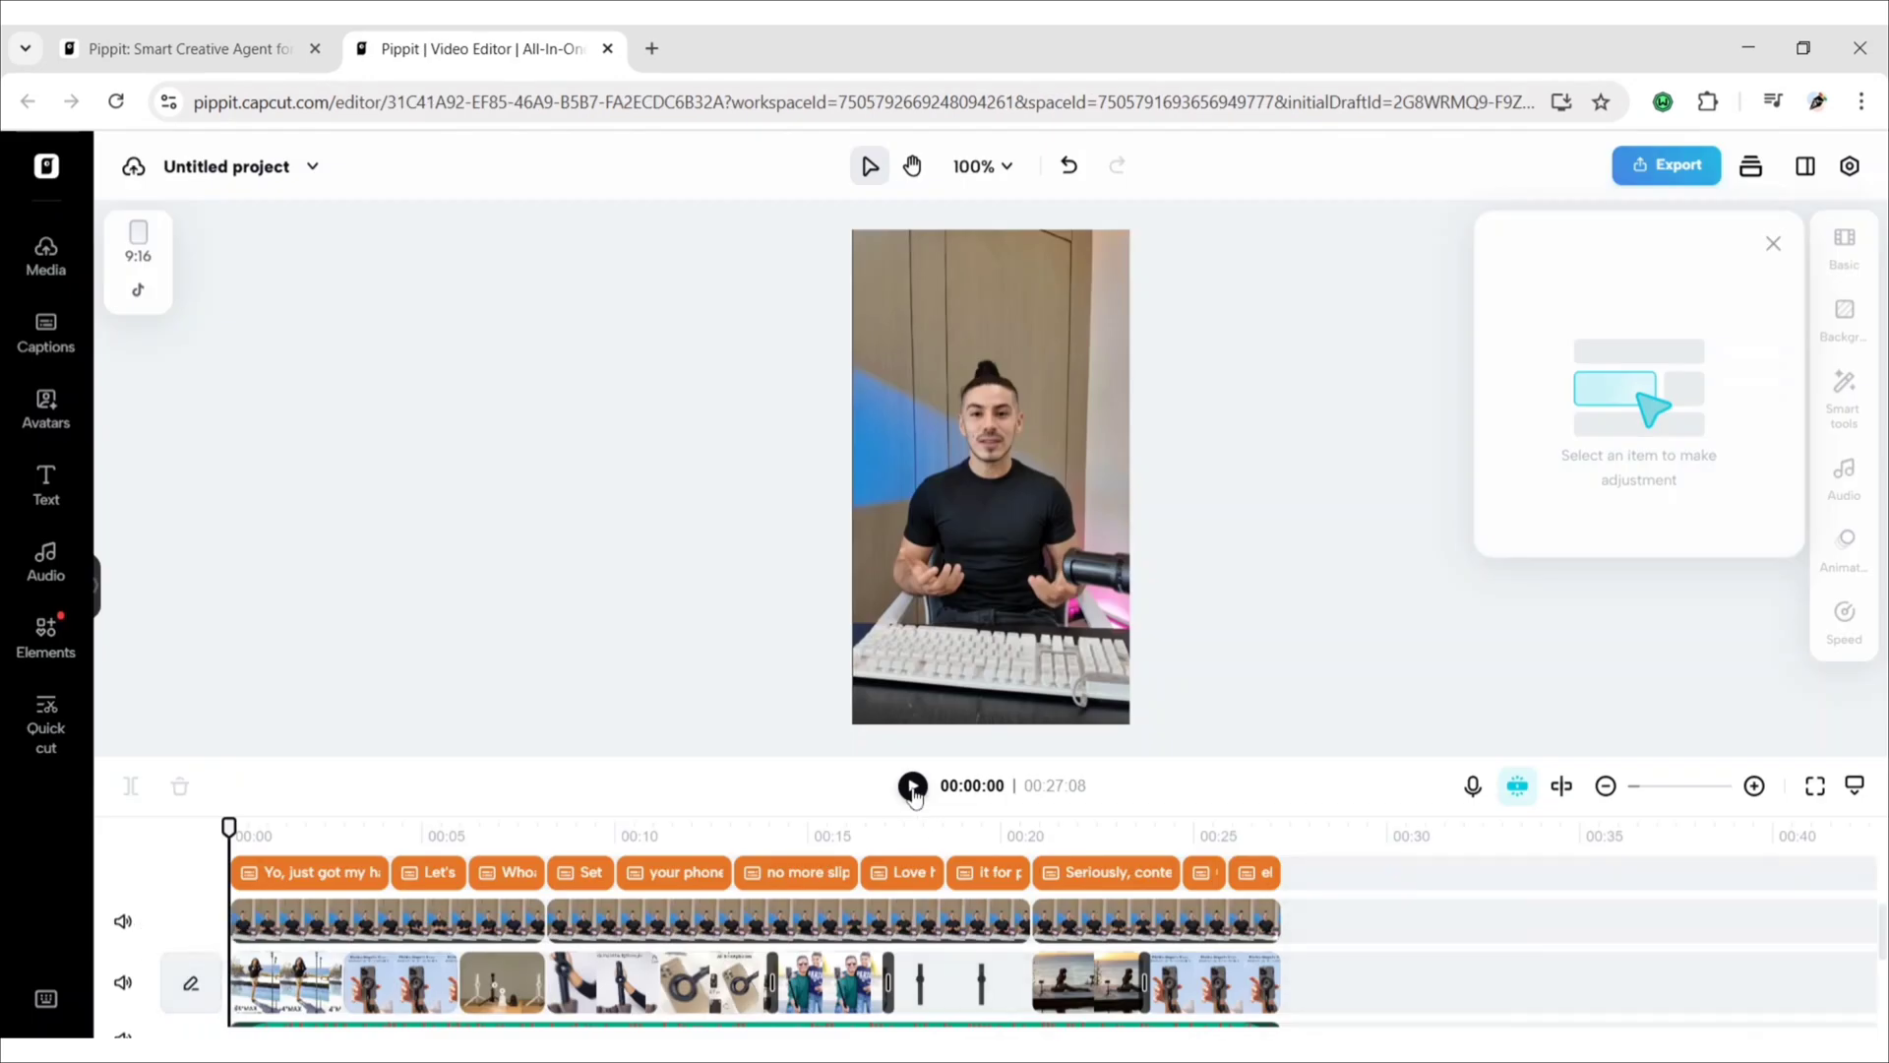
pyautogui.click(913, 787)
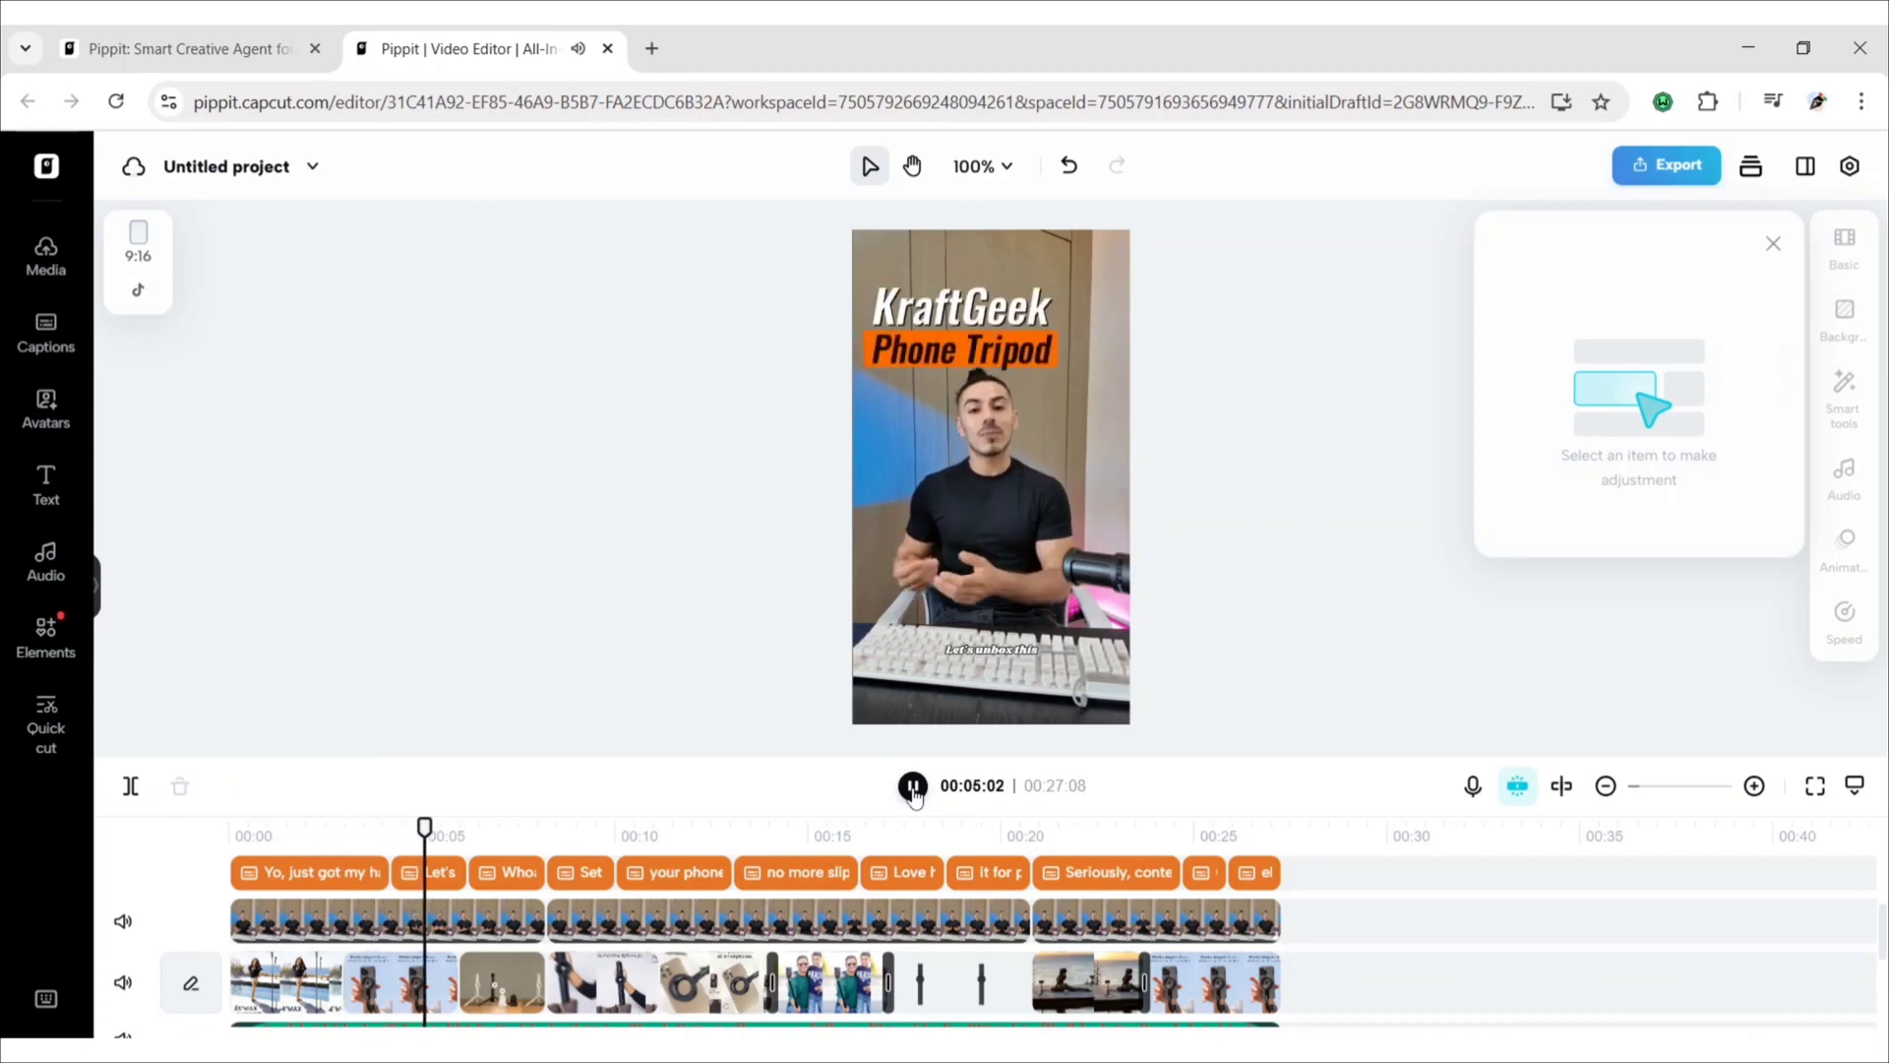
pyautogui.click(914, 788)
pyautogui.moveTo(1002, 349)
pyautogui.mouseDown()
pyautogui.moveTo(1021, 325)
pyautogui.moveTo(1006, 330)
pyautogui.mouseUp()
# Shrink the title to 80% and move it down to mid-frame.
pyautogui.click(912, 788)
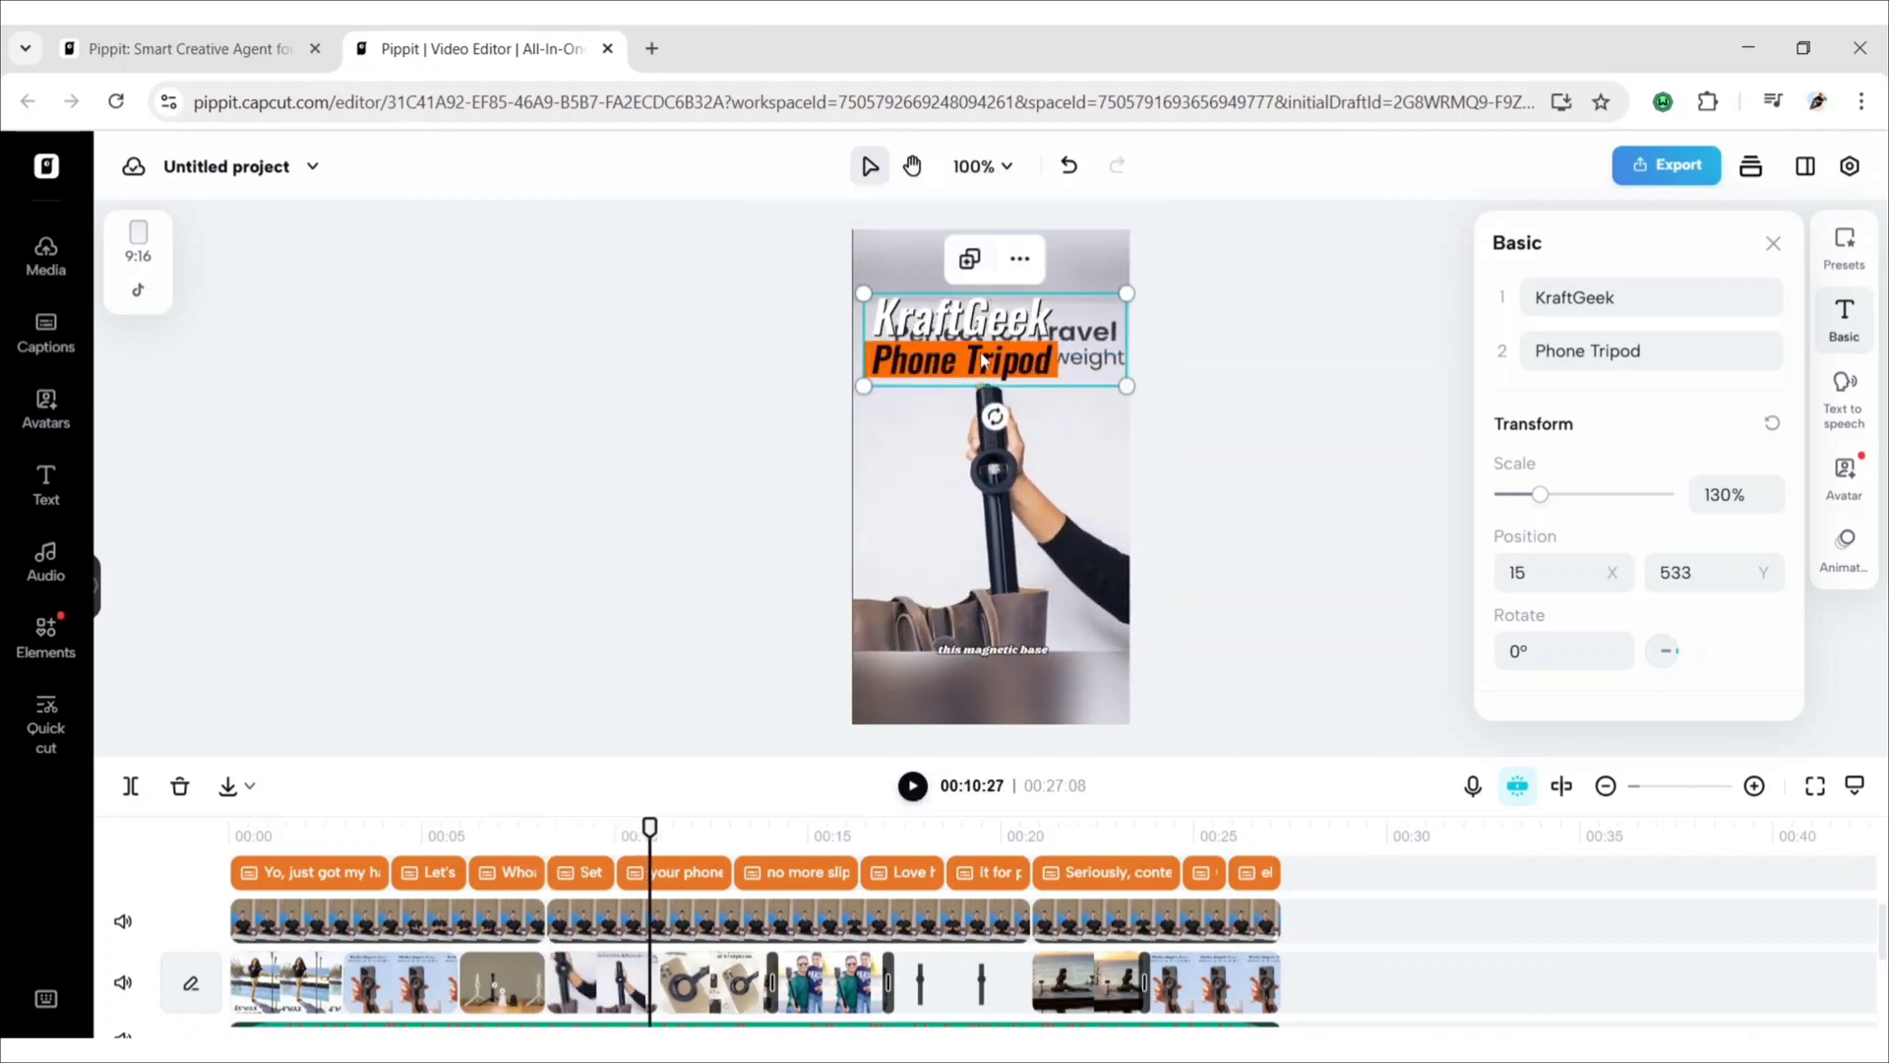
pyautogui.moveTo(1127, 356); pyautogui.dragTo(1032, 402)
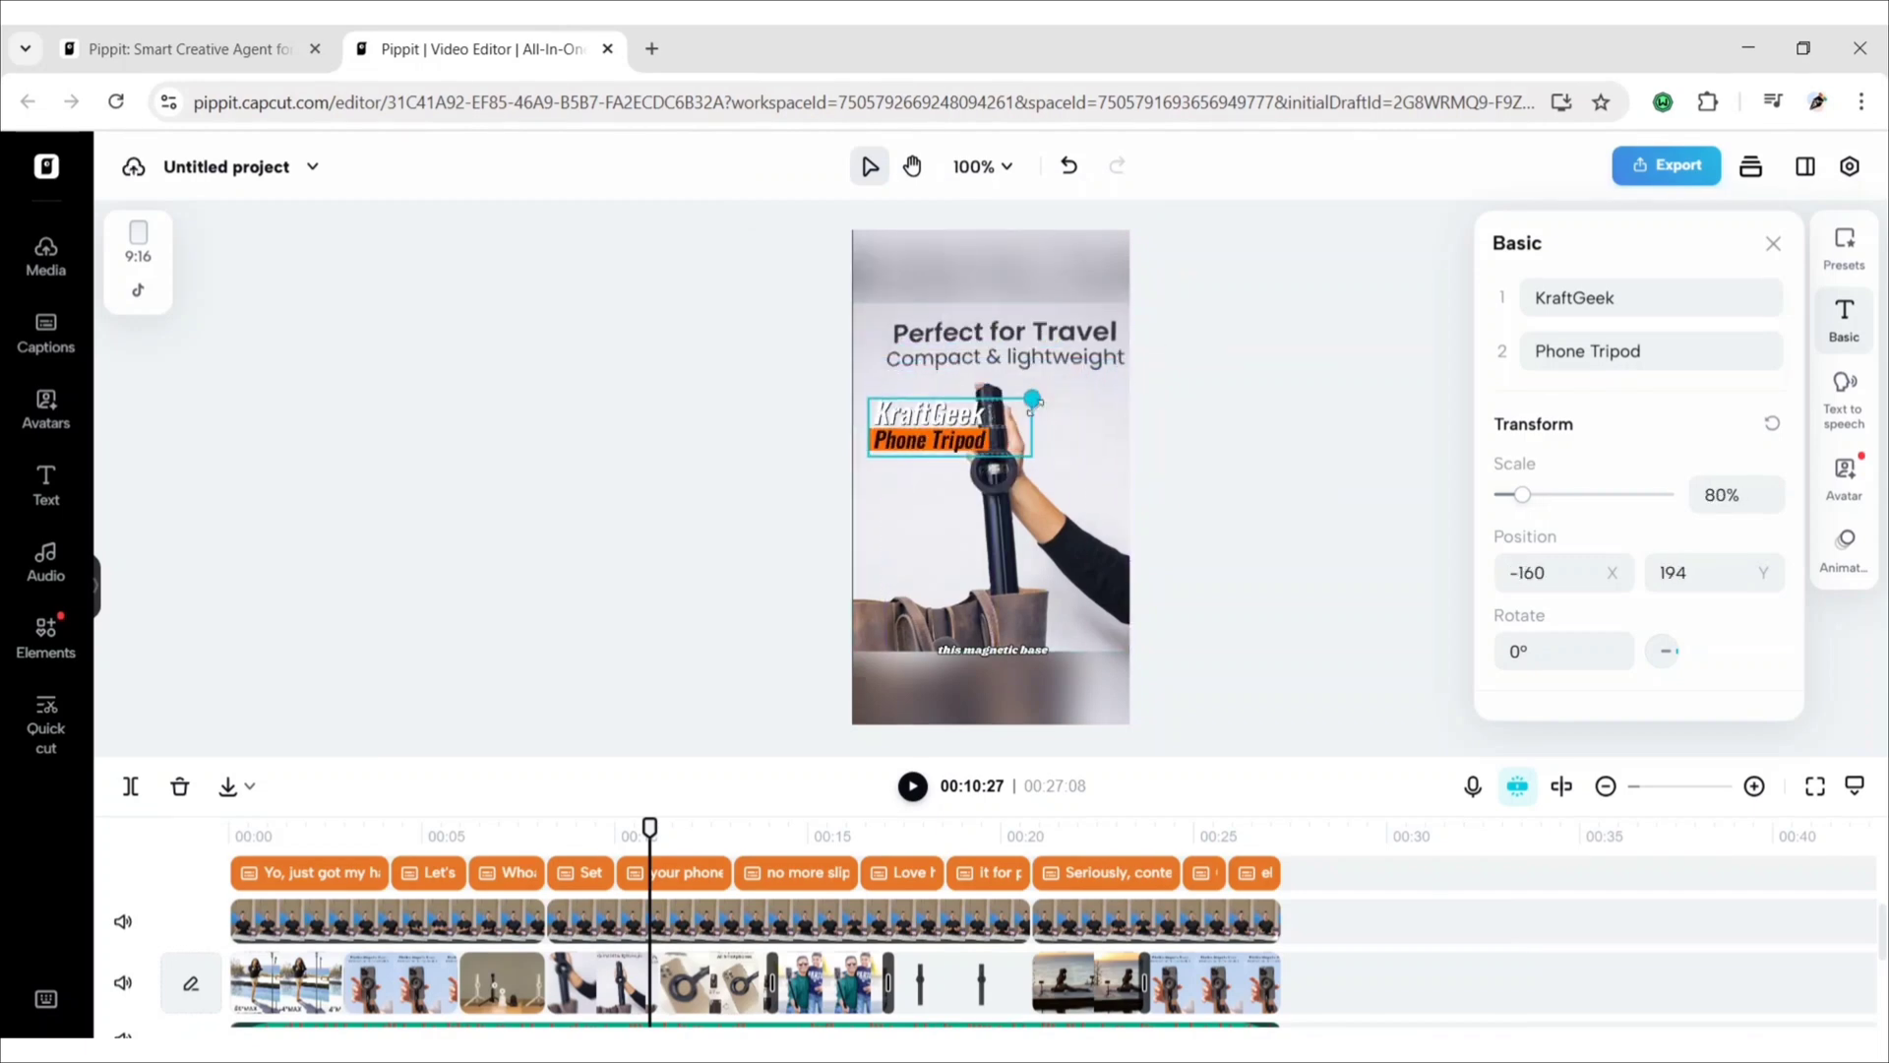
pyautogui.moveTo(895, 343); pyautogui.dragTo(944, 555)
# Rescale the title to 86% and place it lower right at 367, -482, checking playback.
pyautogui.click(912, 788)
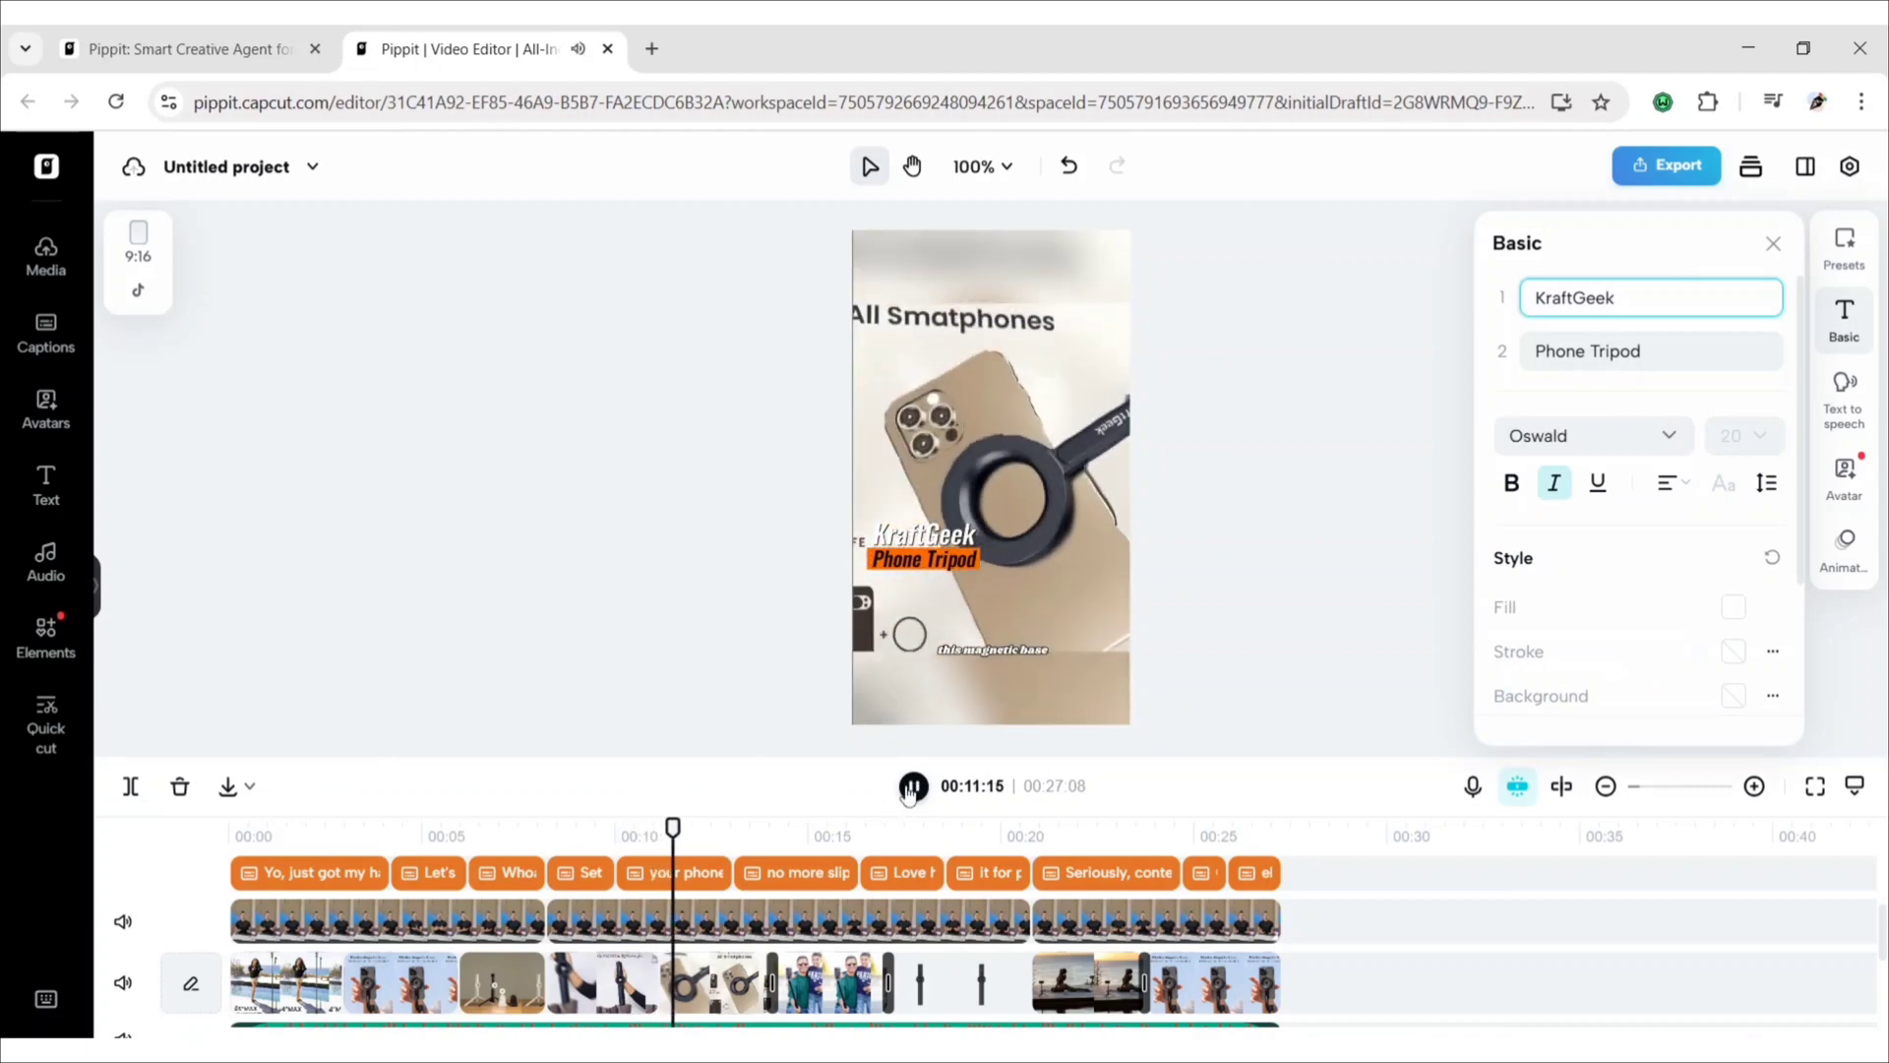
pyautogui.click(909, 792)
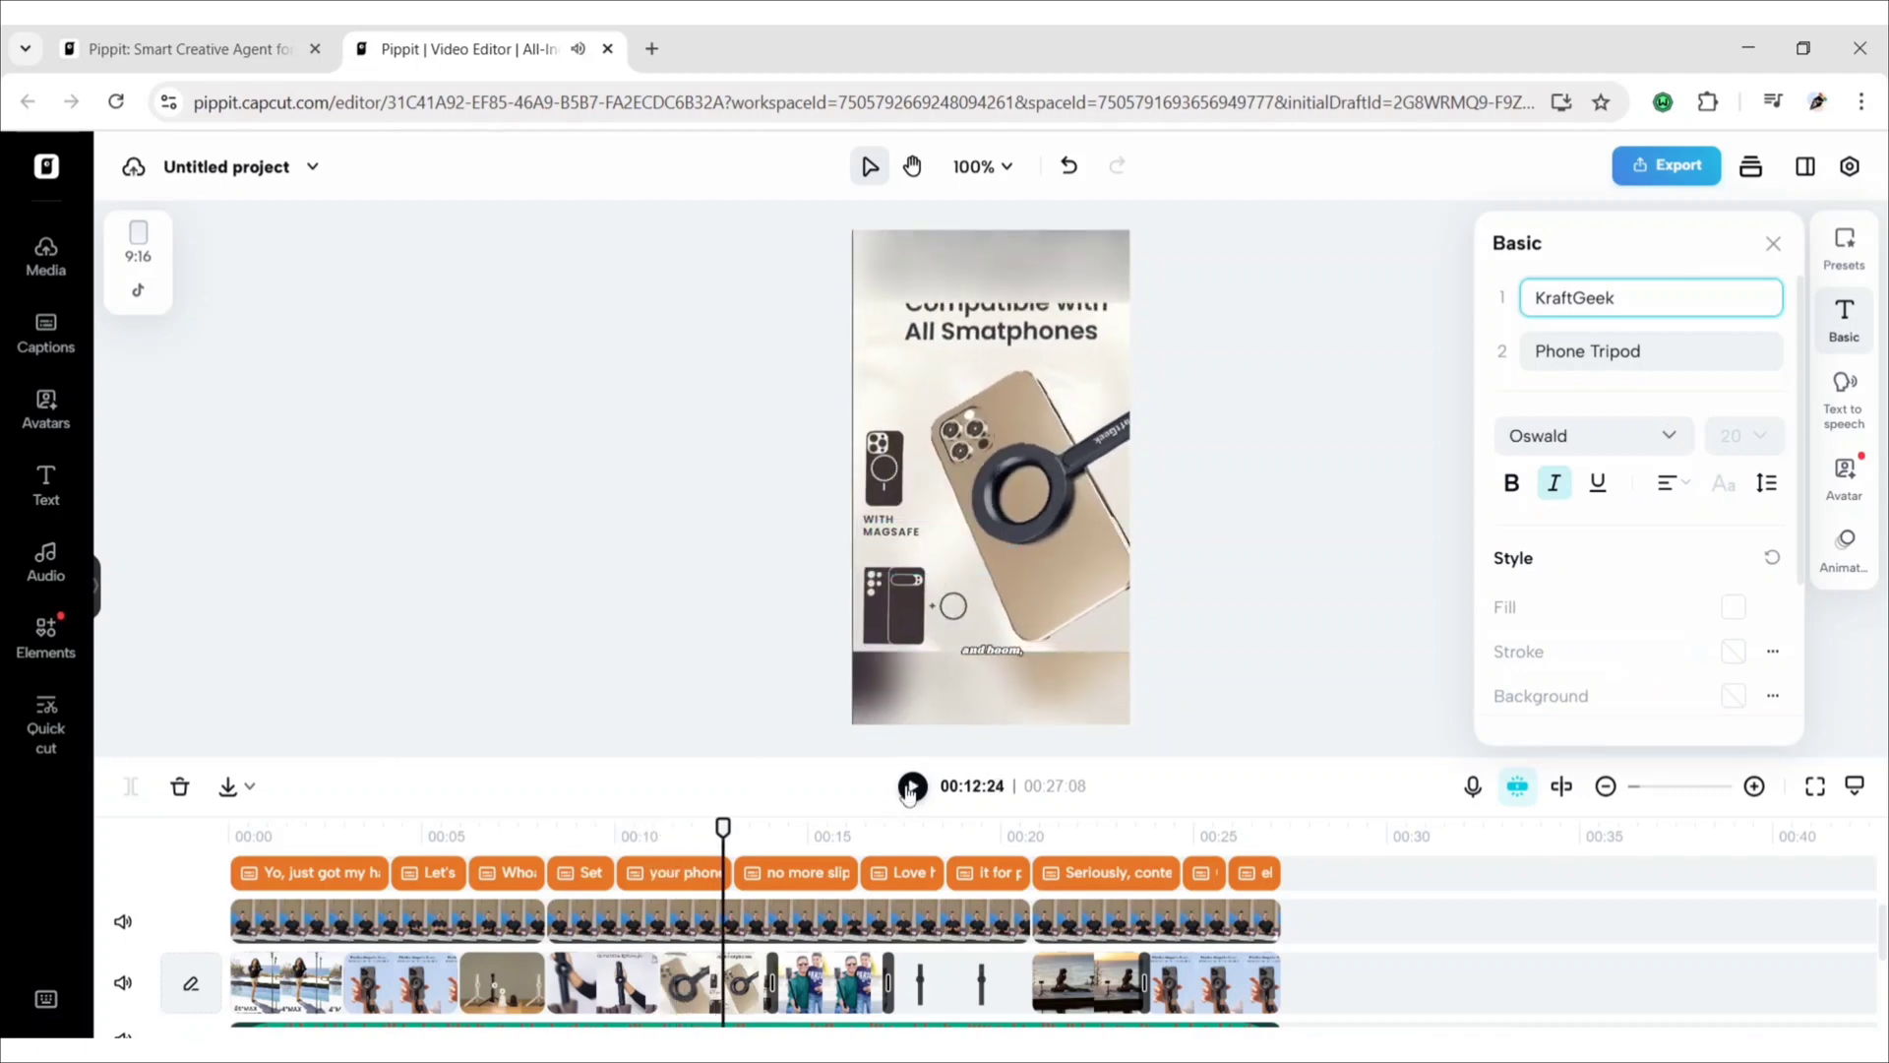
pyautogui.click(909, 792)
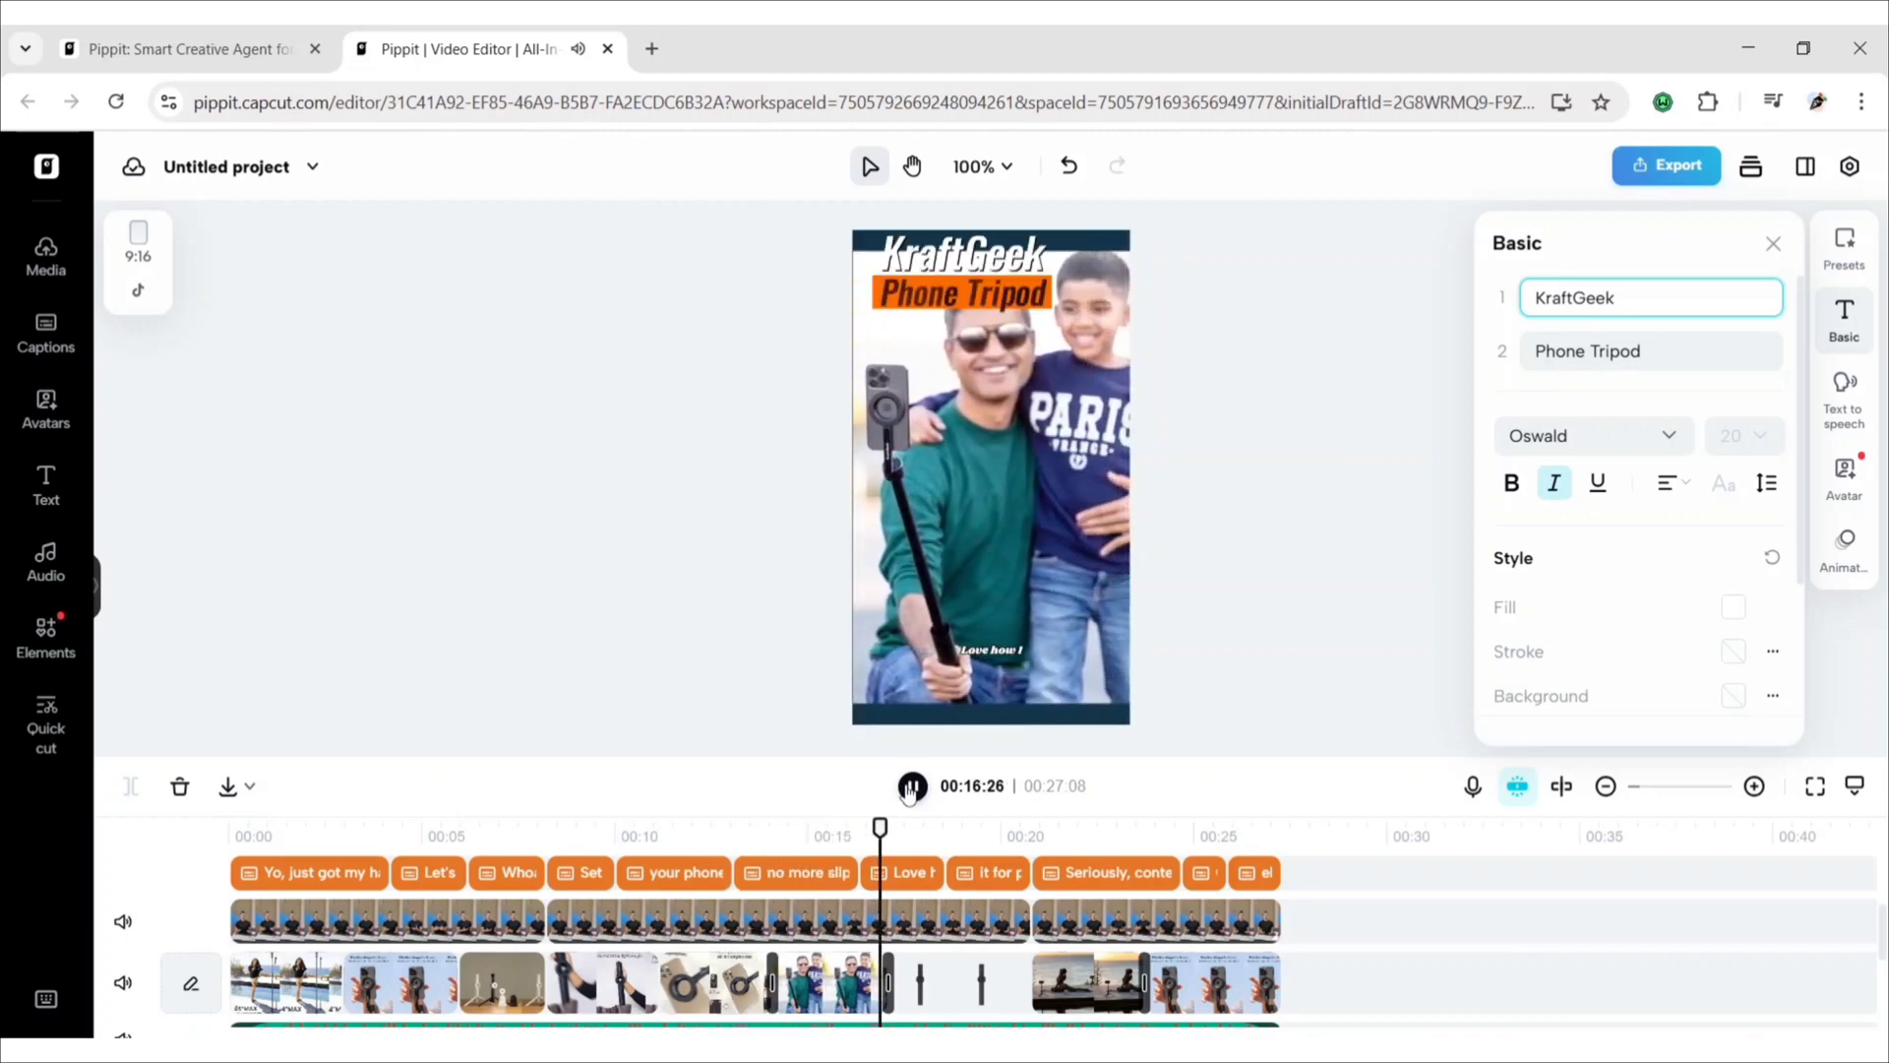
pyautogui.click(909, 792)
pyautogui.click(877, 351)
pyautogui.moveTo(877, 352); pyautogui.dragTo(1100, 611)
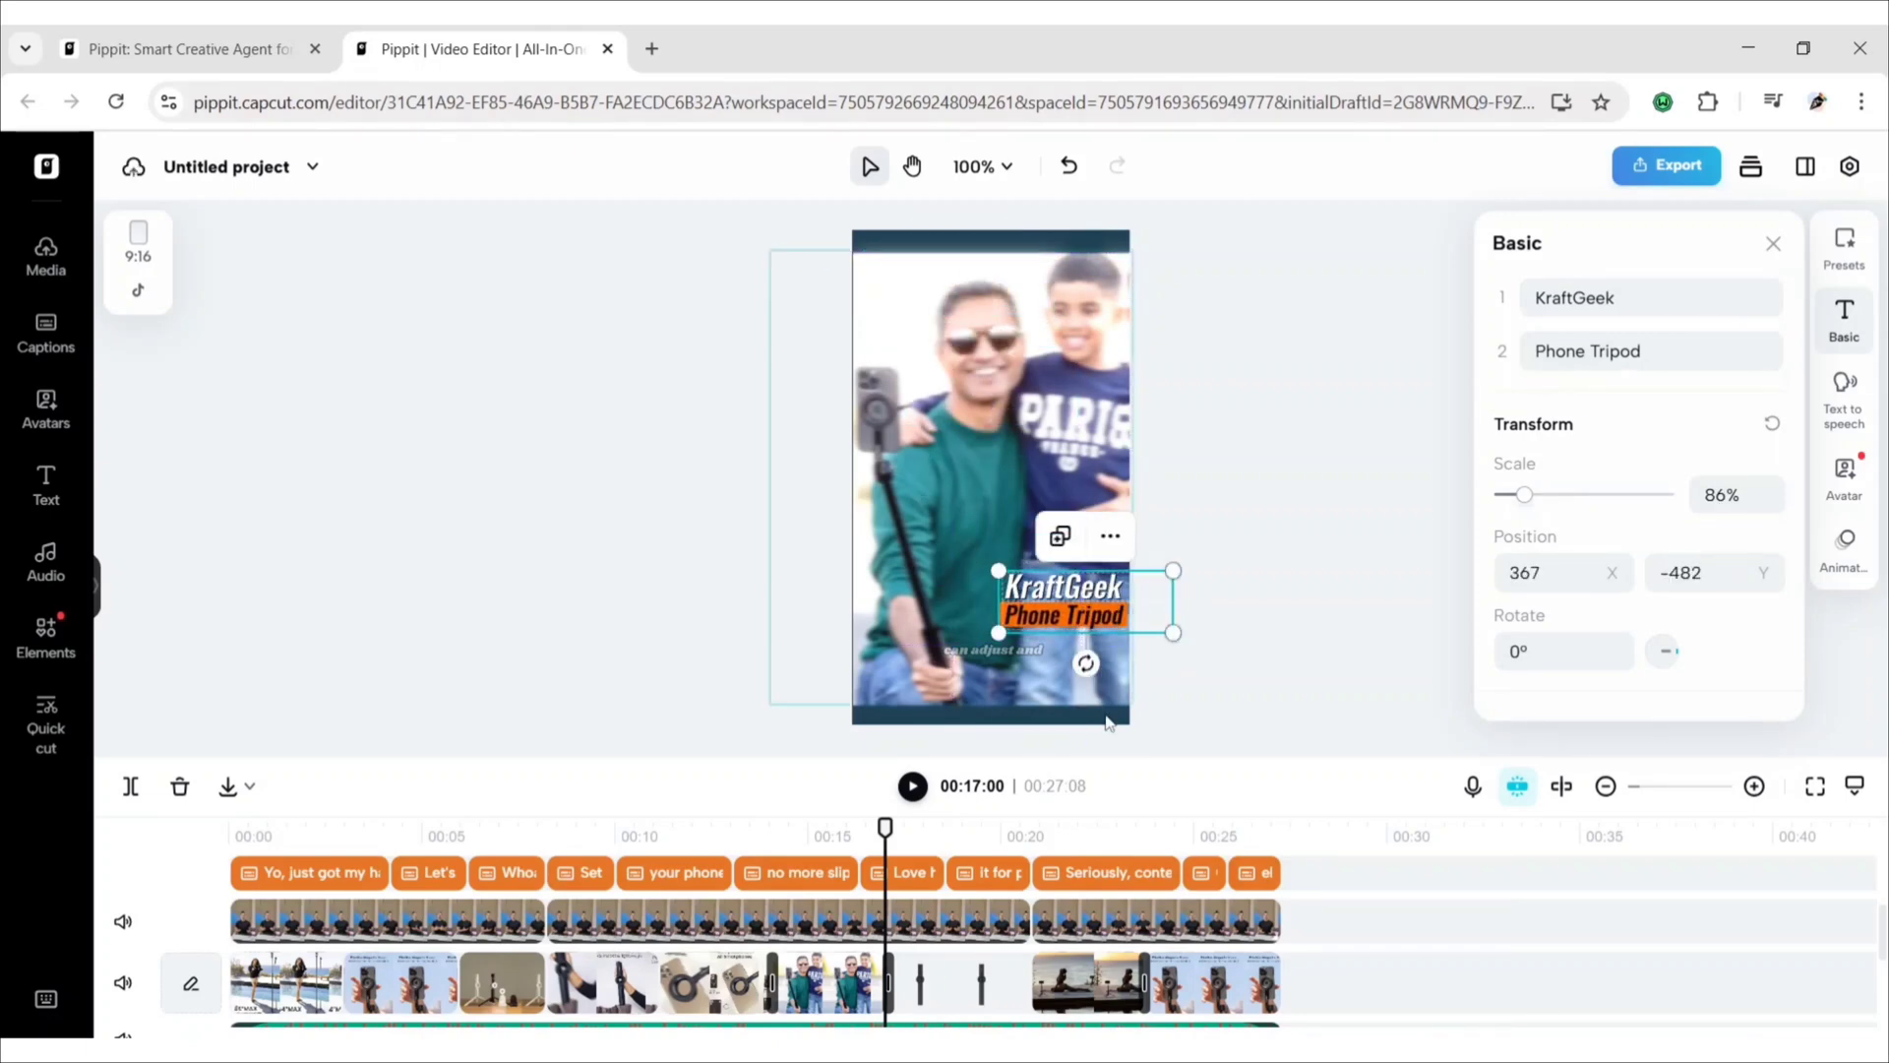
pyautogui.click(912, 787)
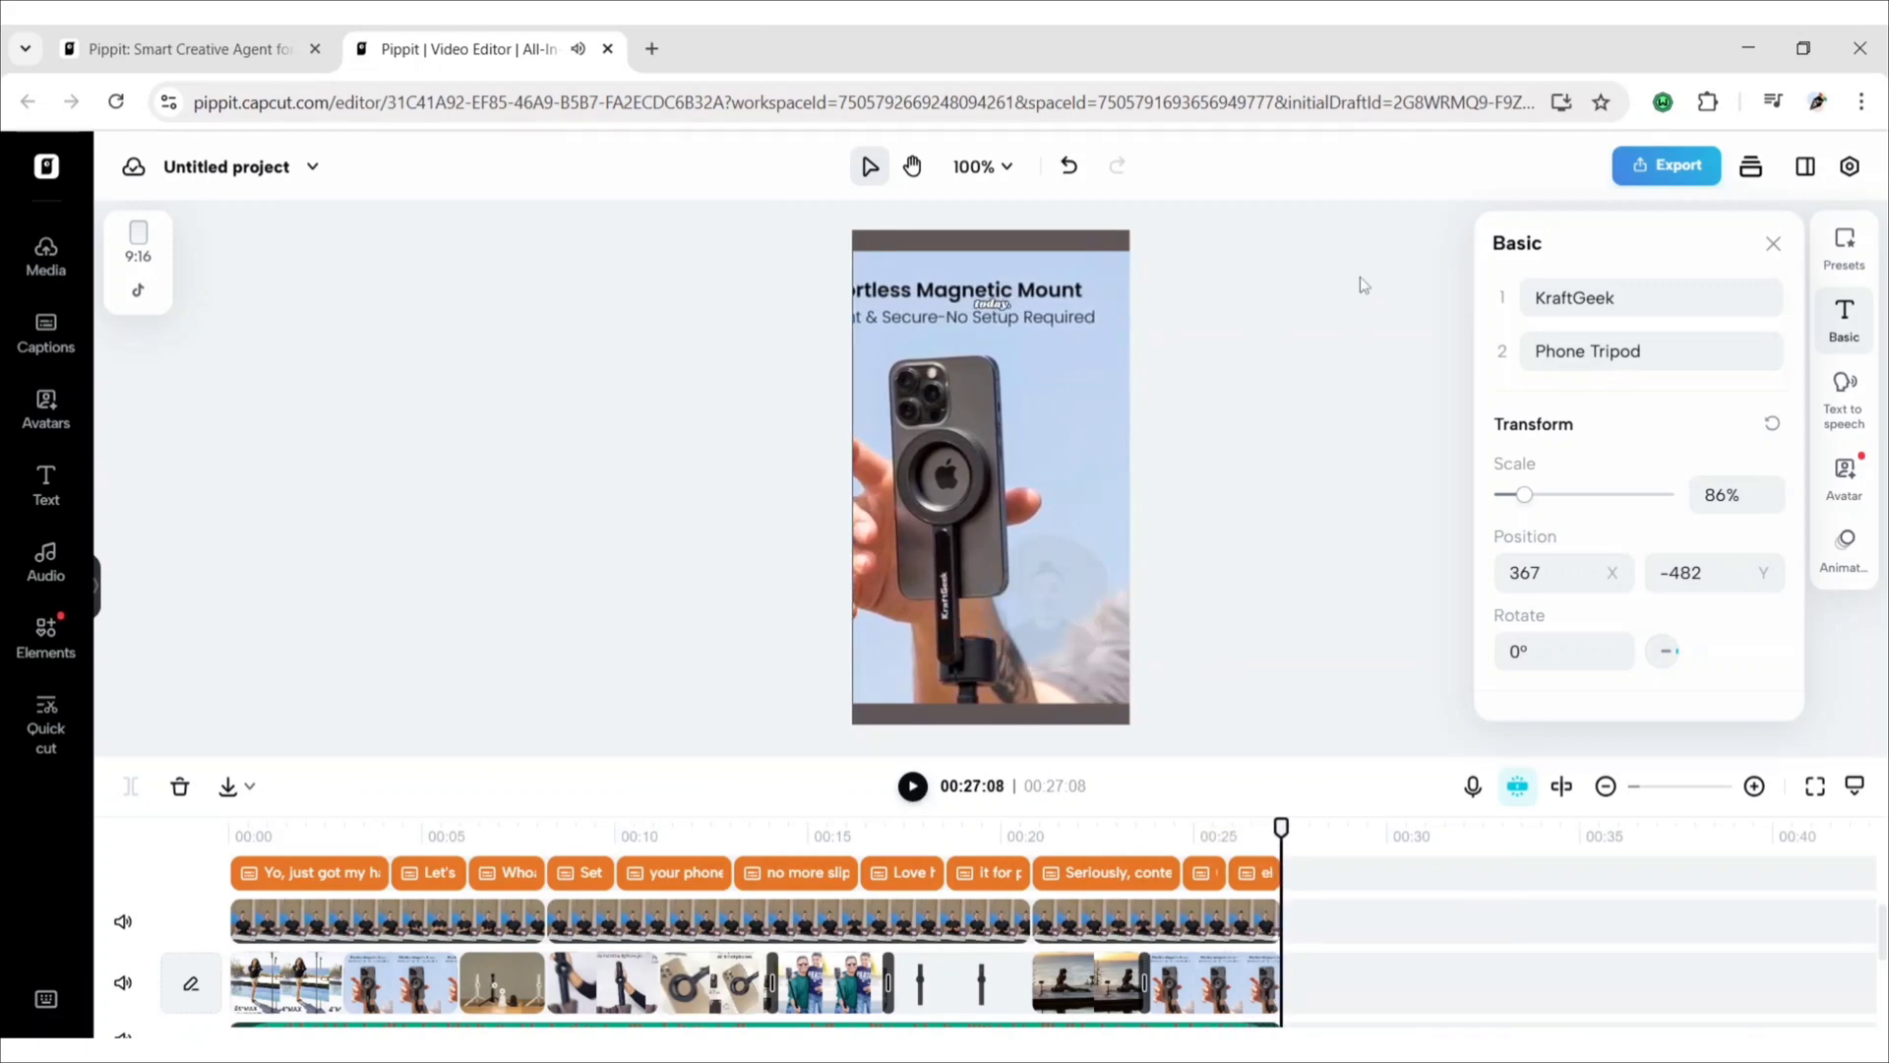
# Choose to download the video and name the export 'Tripod Review'.
pyautogui.click(1417, 374)
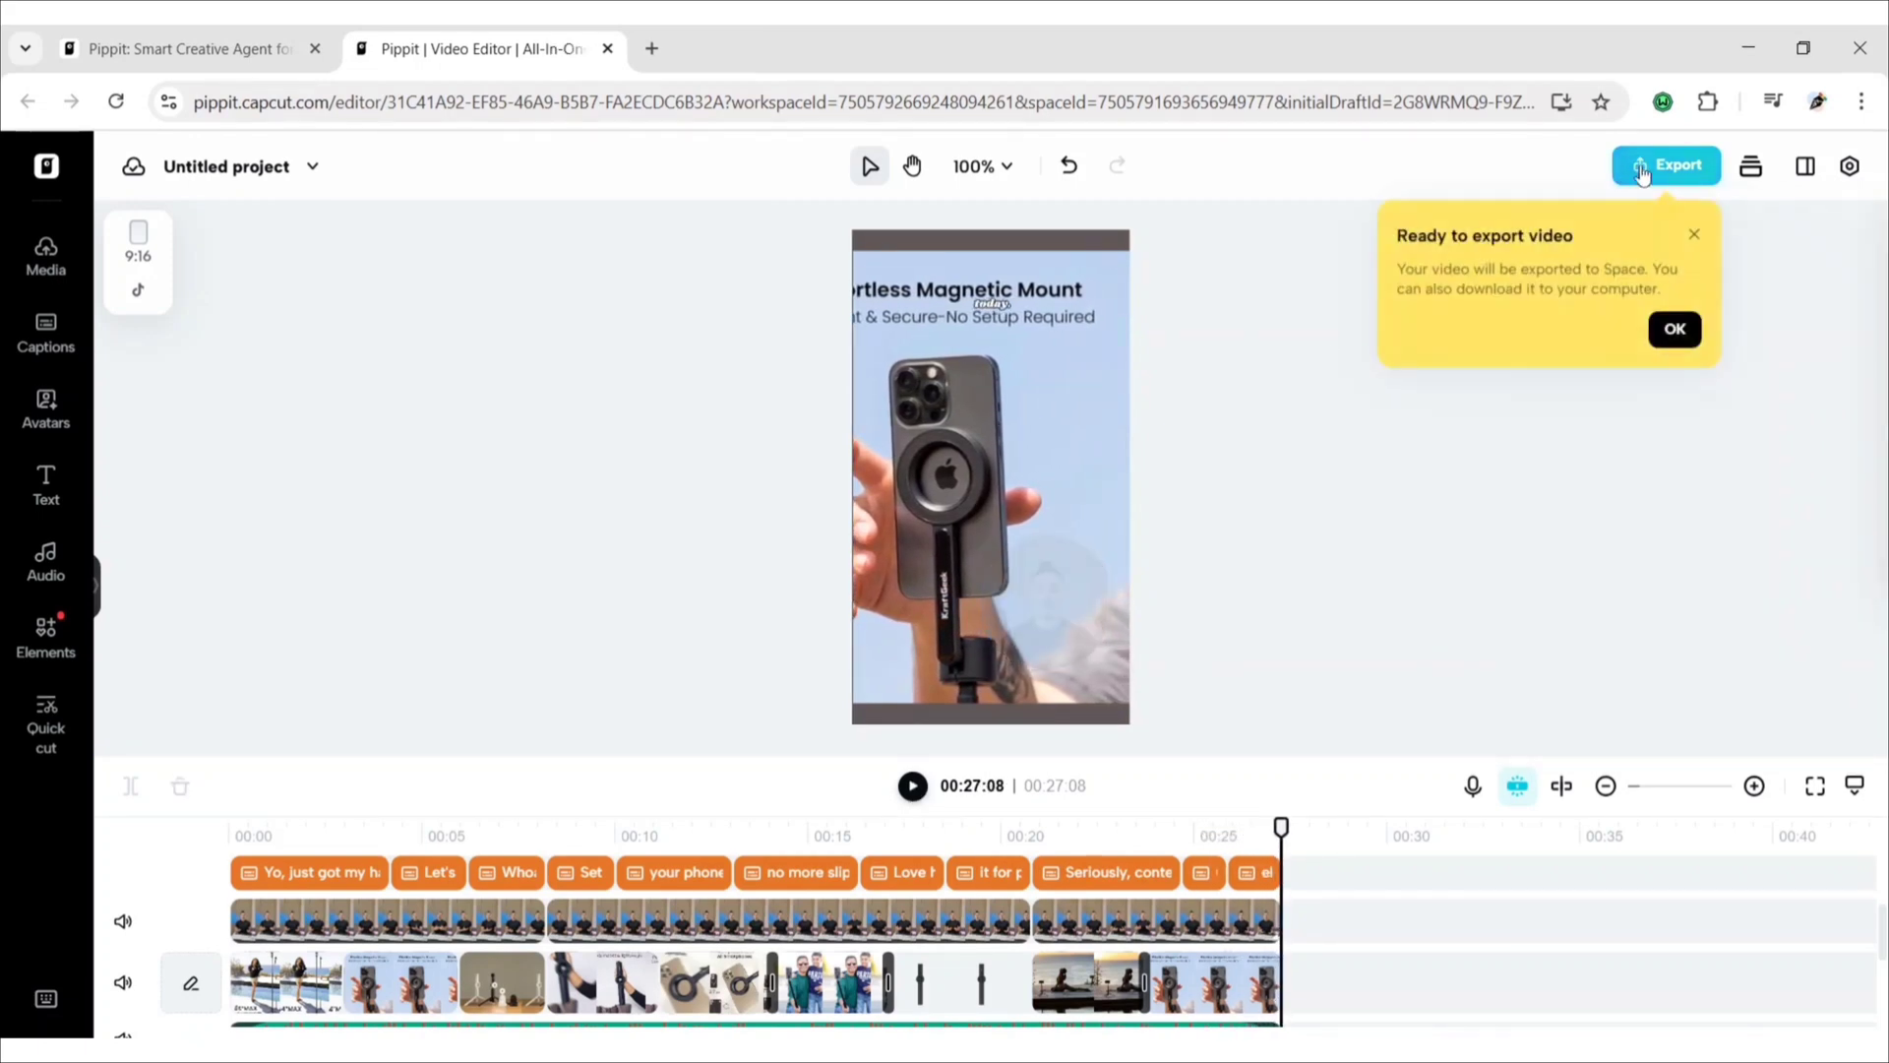
pyautogui.click(1666, 166)
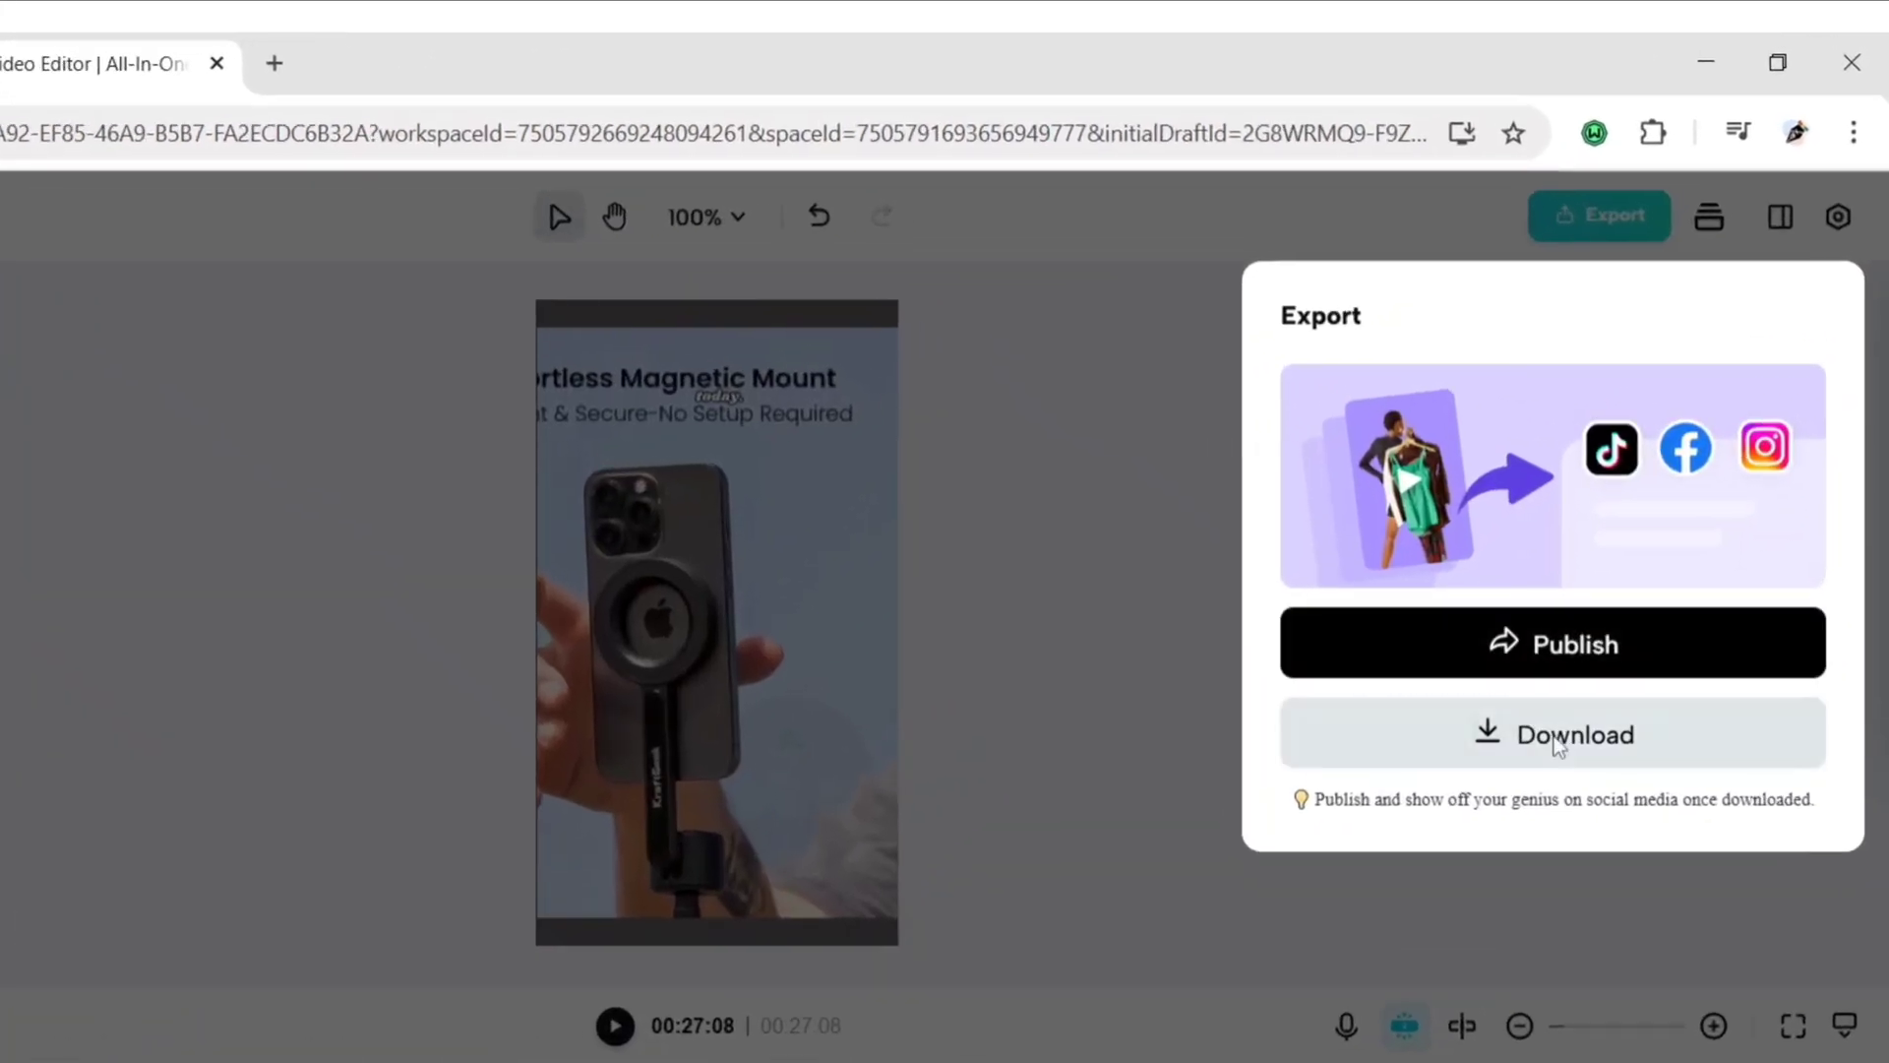
pyautogui.click(1556, 748)
pyautogui.click(1644, 744)
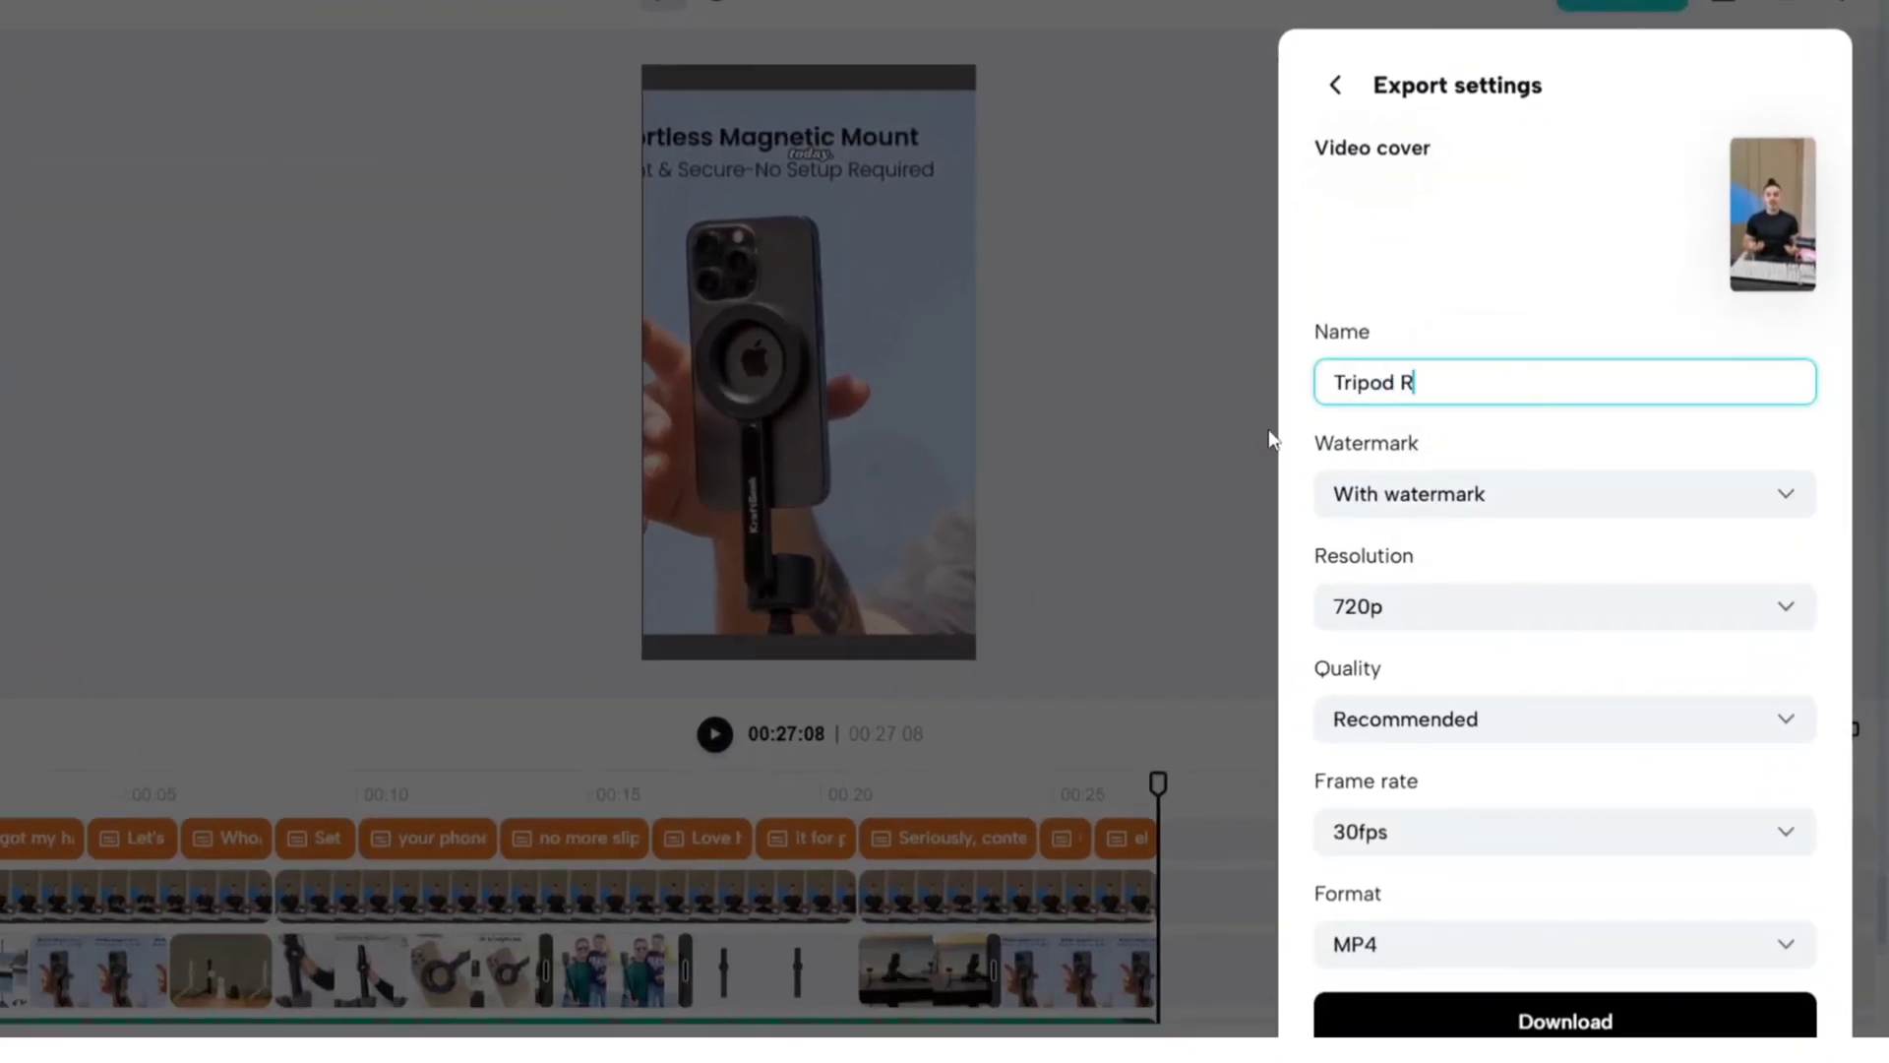
pyautogui.click(1517, 298)
# Export without watermark at 1080p resolution and start the download.
pyautogui.click(1754, 496)
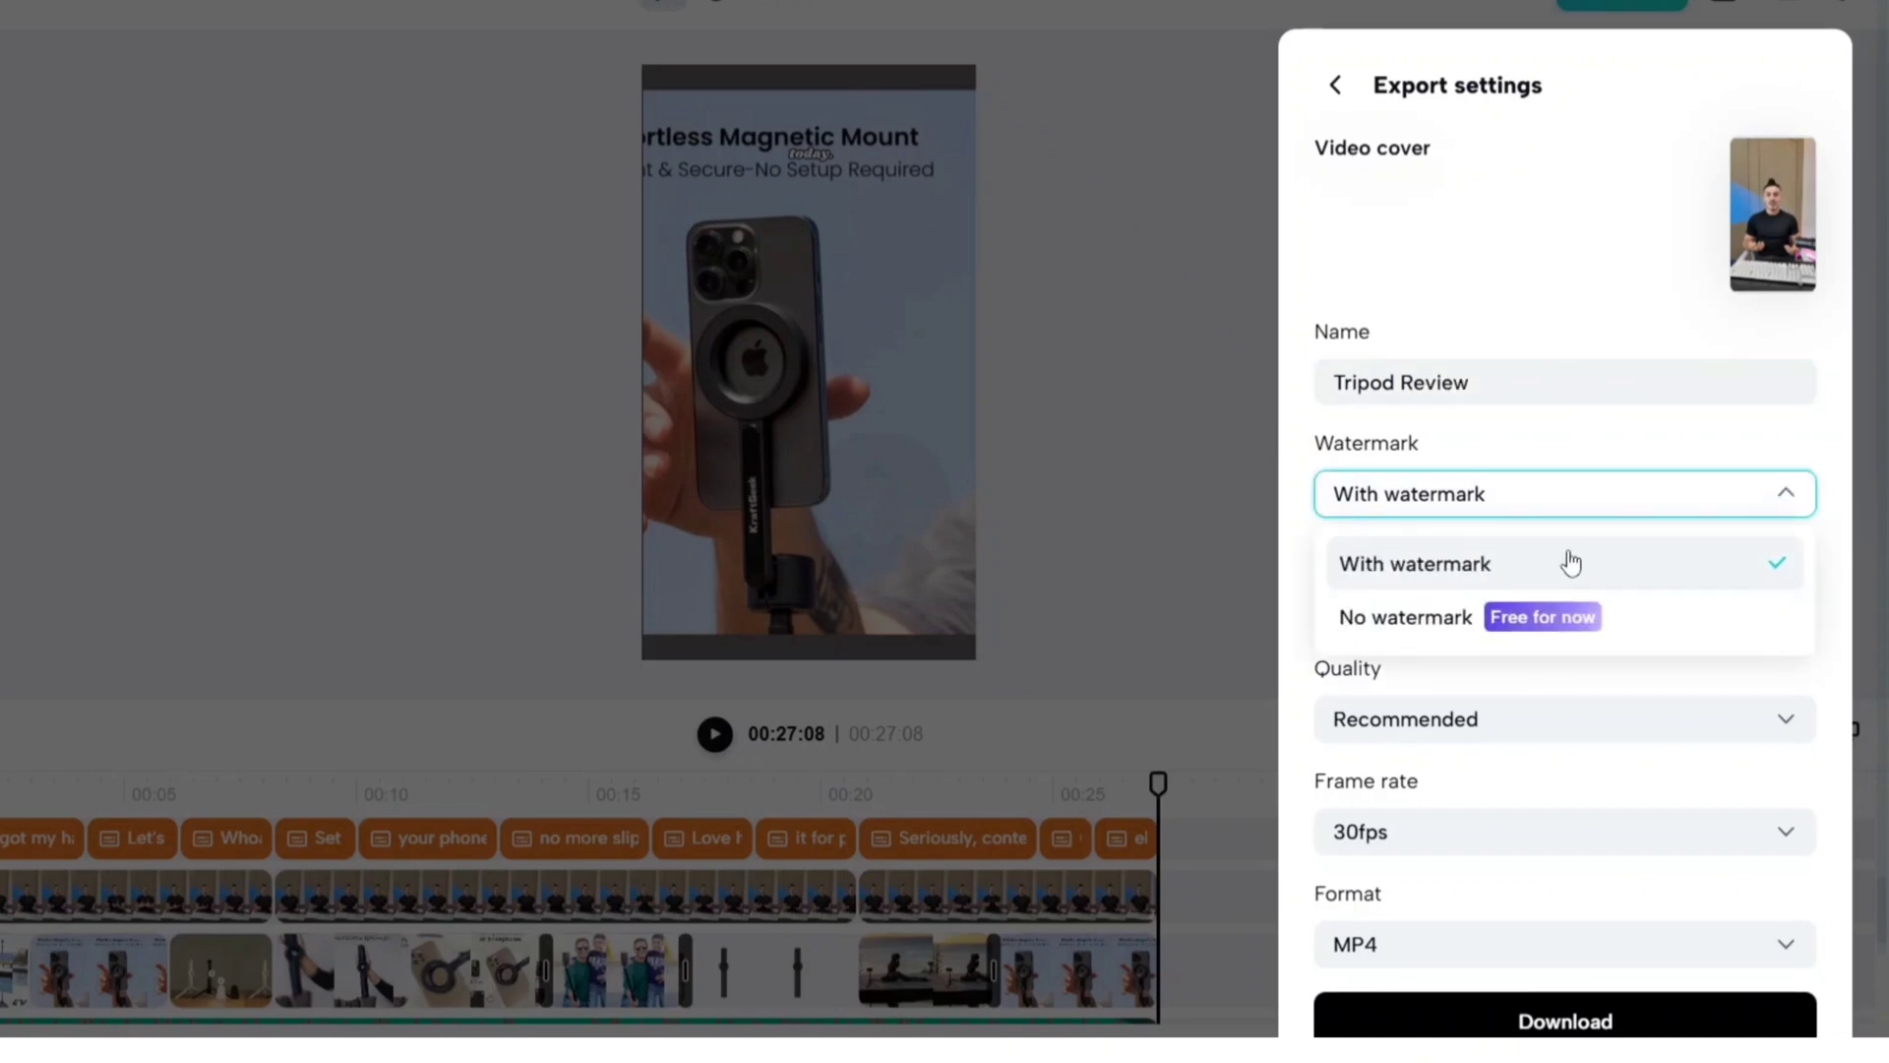
pyautogui.click(1511, 618)
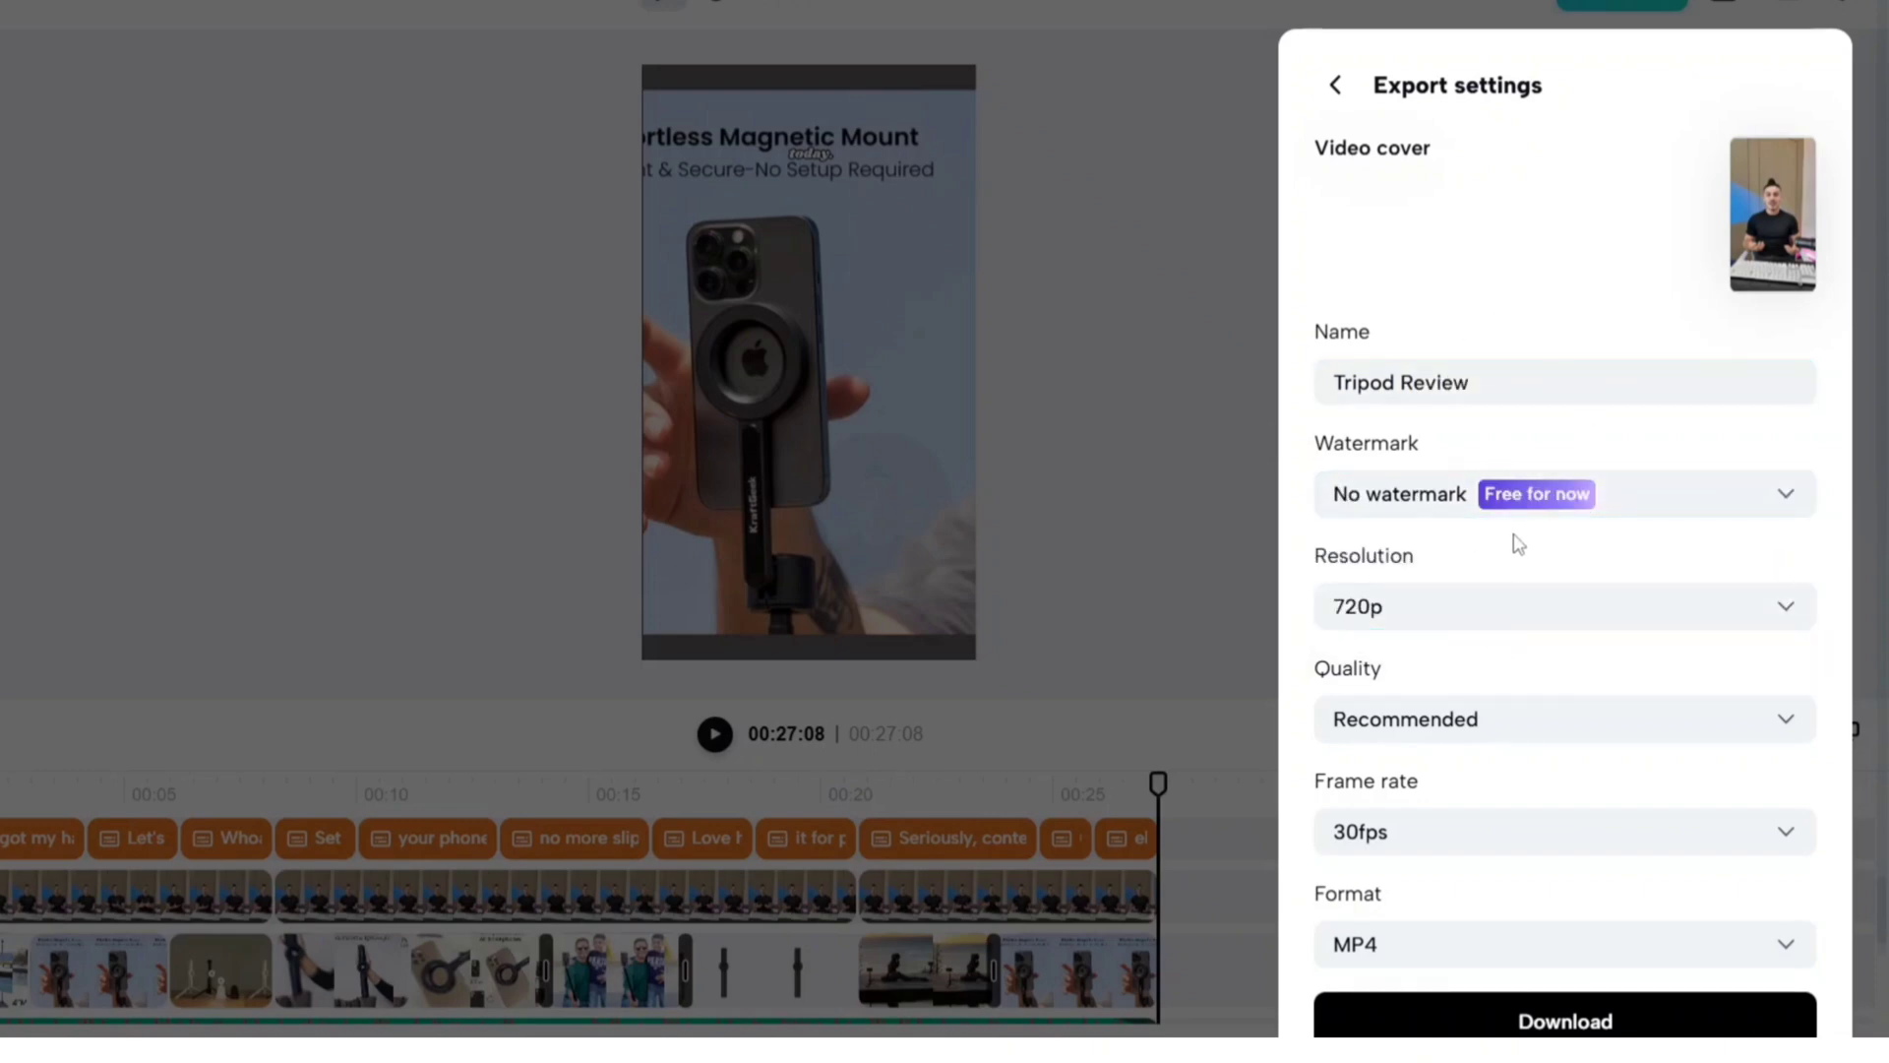
pyautogui.click(1743, 620)
pyautogui.click(1612, 848)
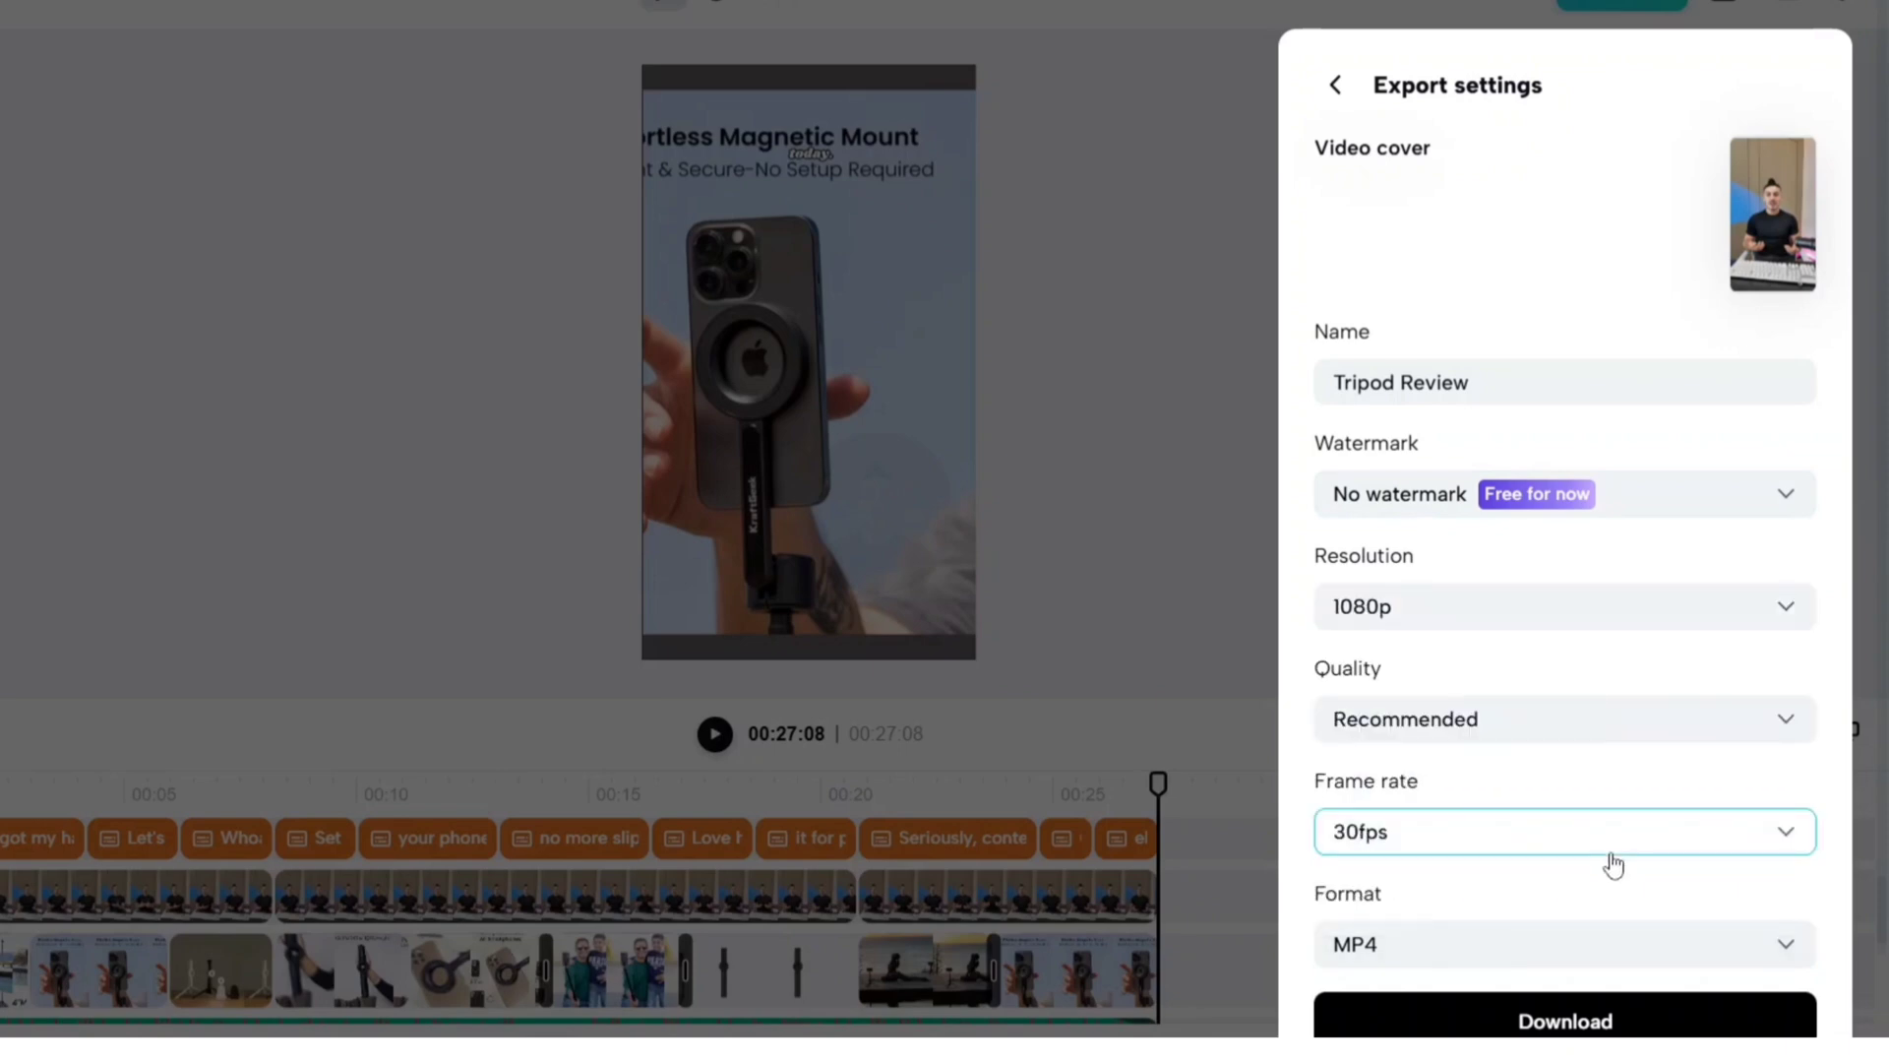
pyautogui.scroll(-1, 1644, 603)
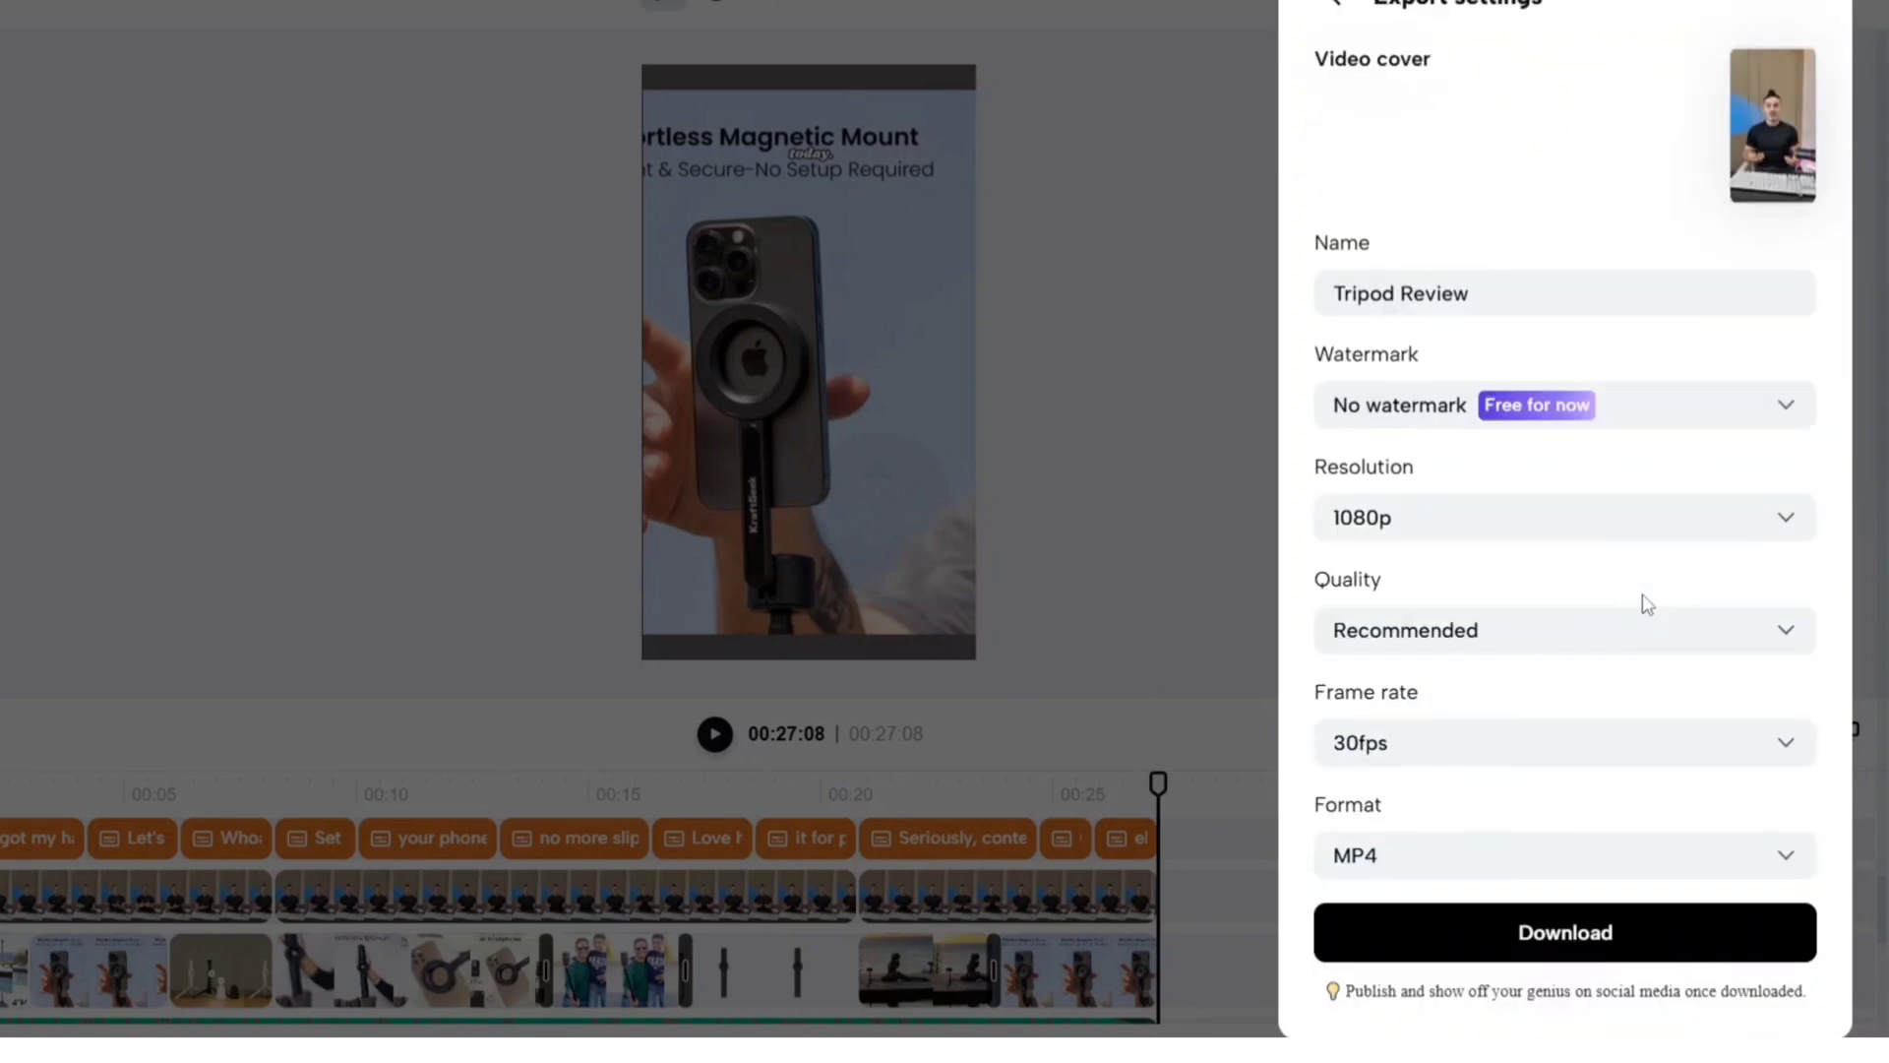
pyautogui.click(1566, 935)
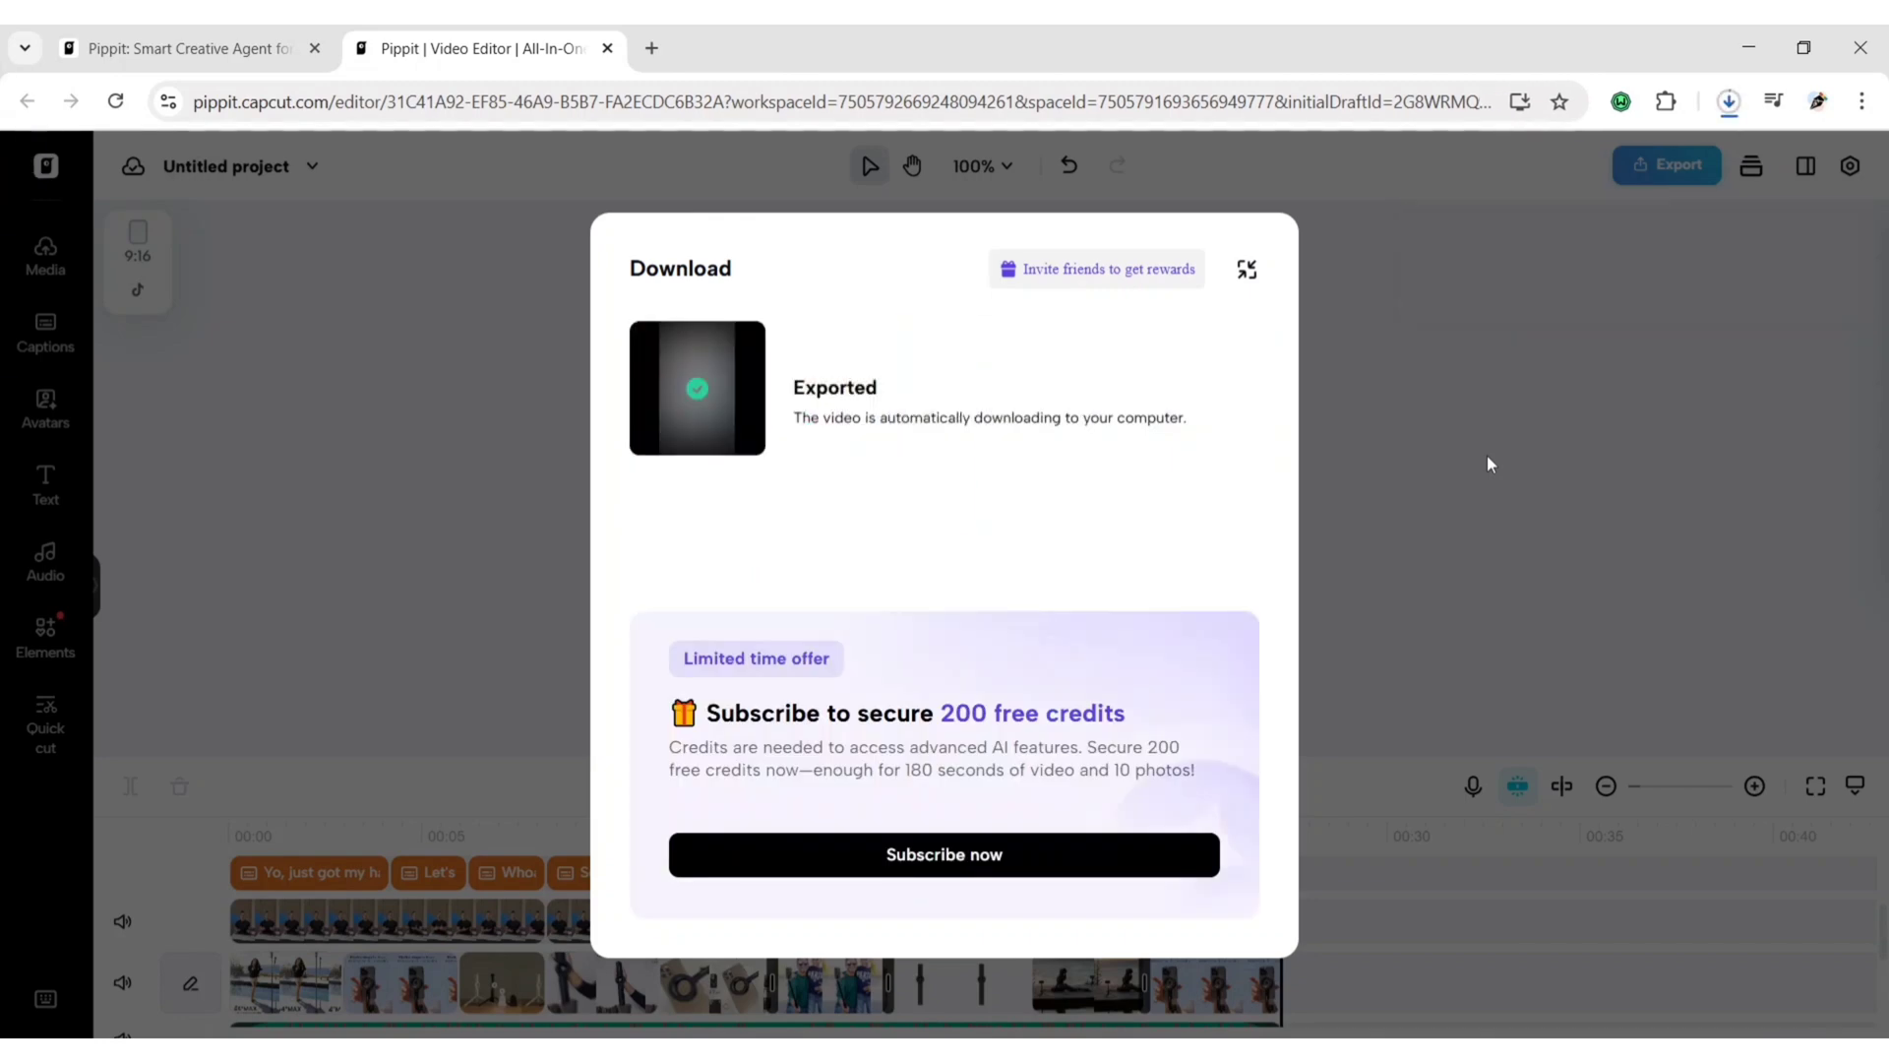
# Close the export result and check Tripod Review.mp4 in Chrome's downloads.
pyautogui.click(1487, 457)
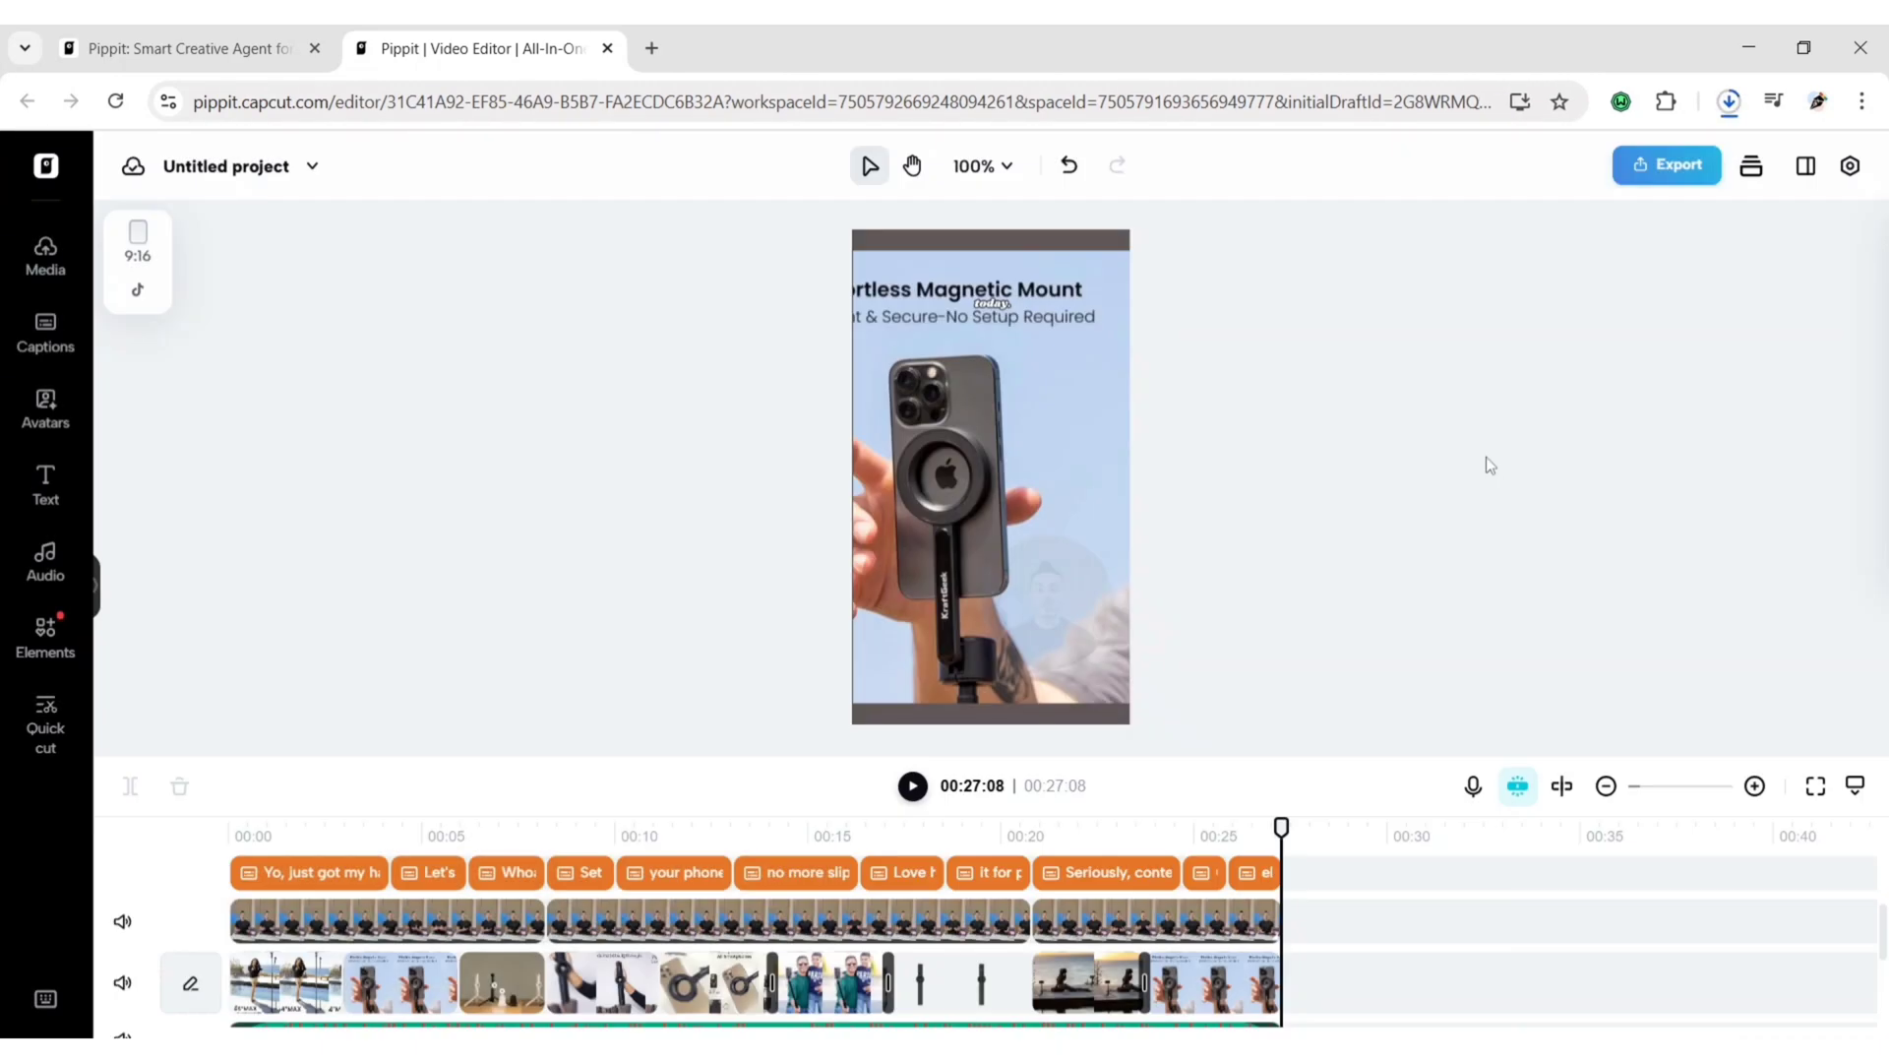
pyautogui.click(1730, 102)
pyautogui.moveTo(1546, 236)
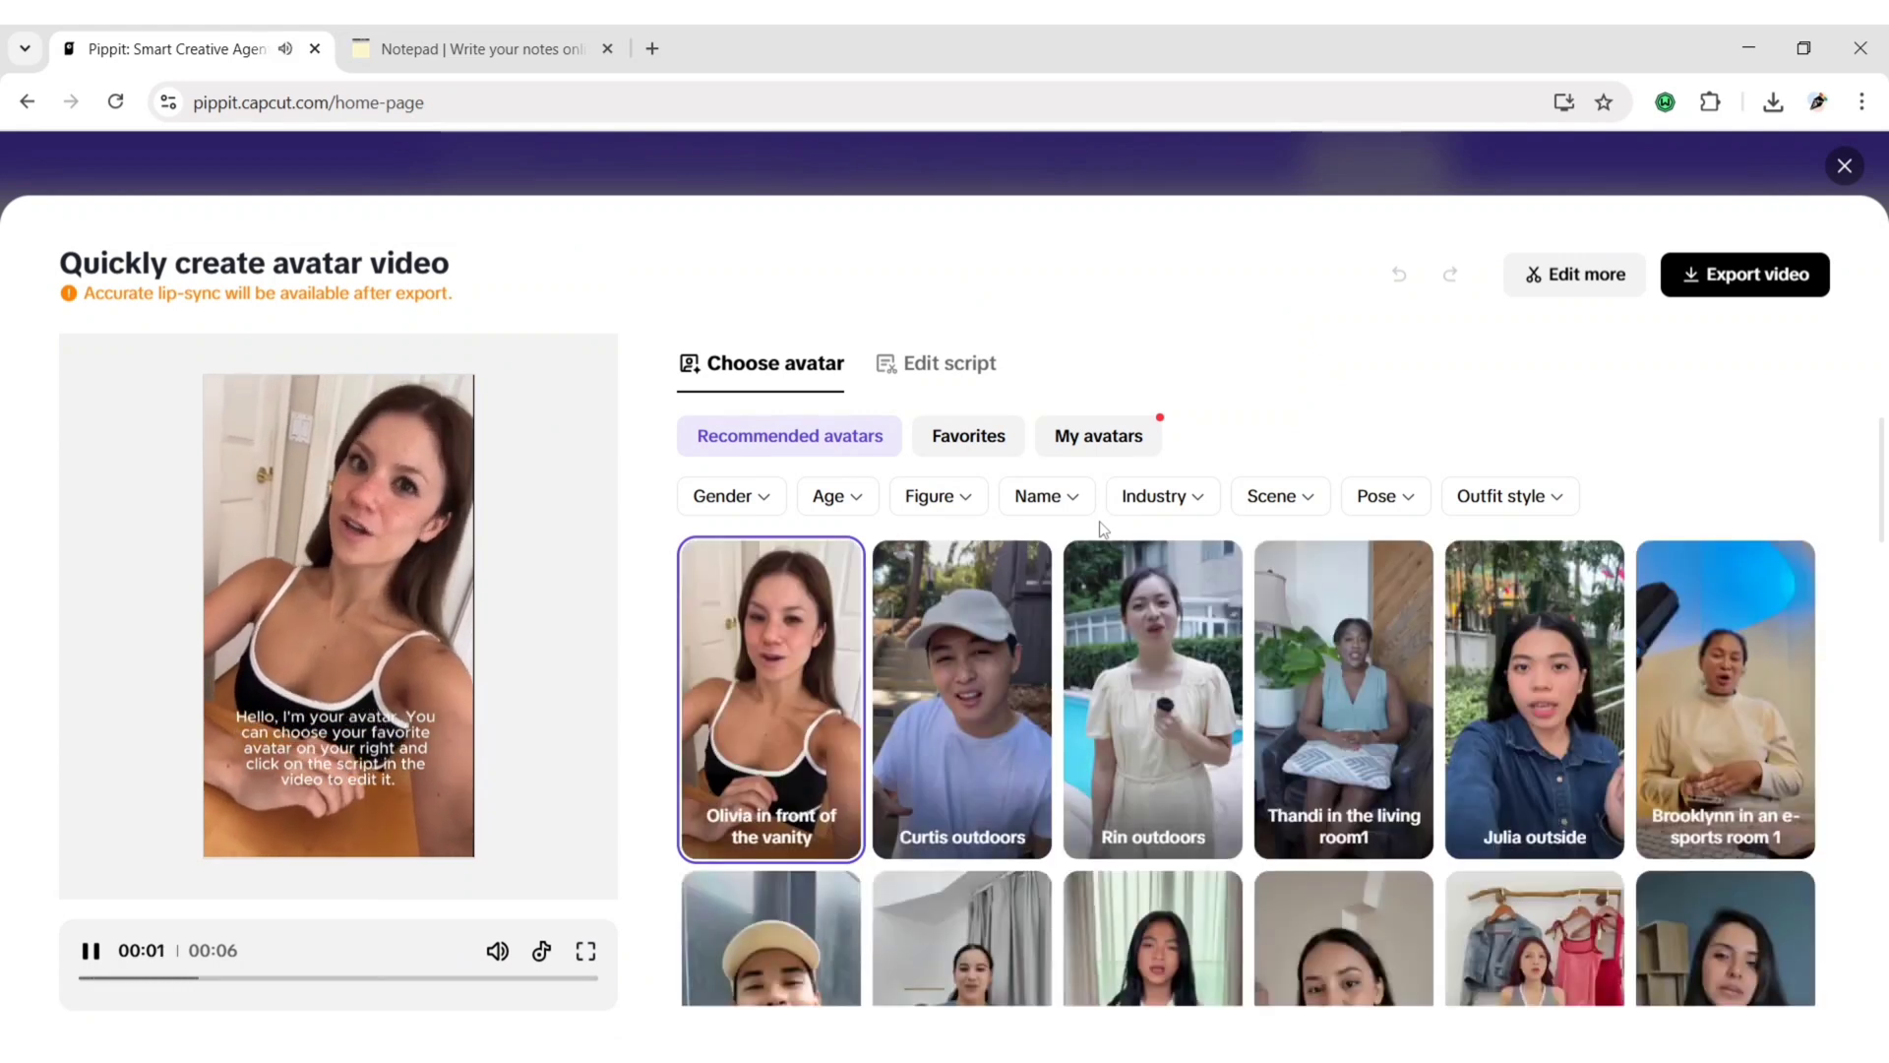
# Try the Rin outdoors and Eda in a living room avatars, previewing each.
pyautogui.click(1163, 688)
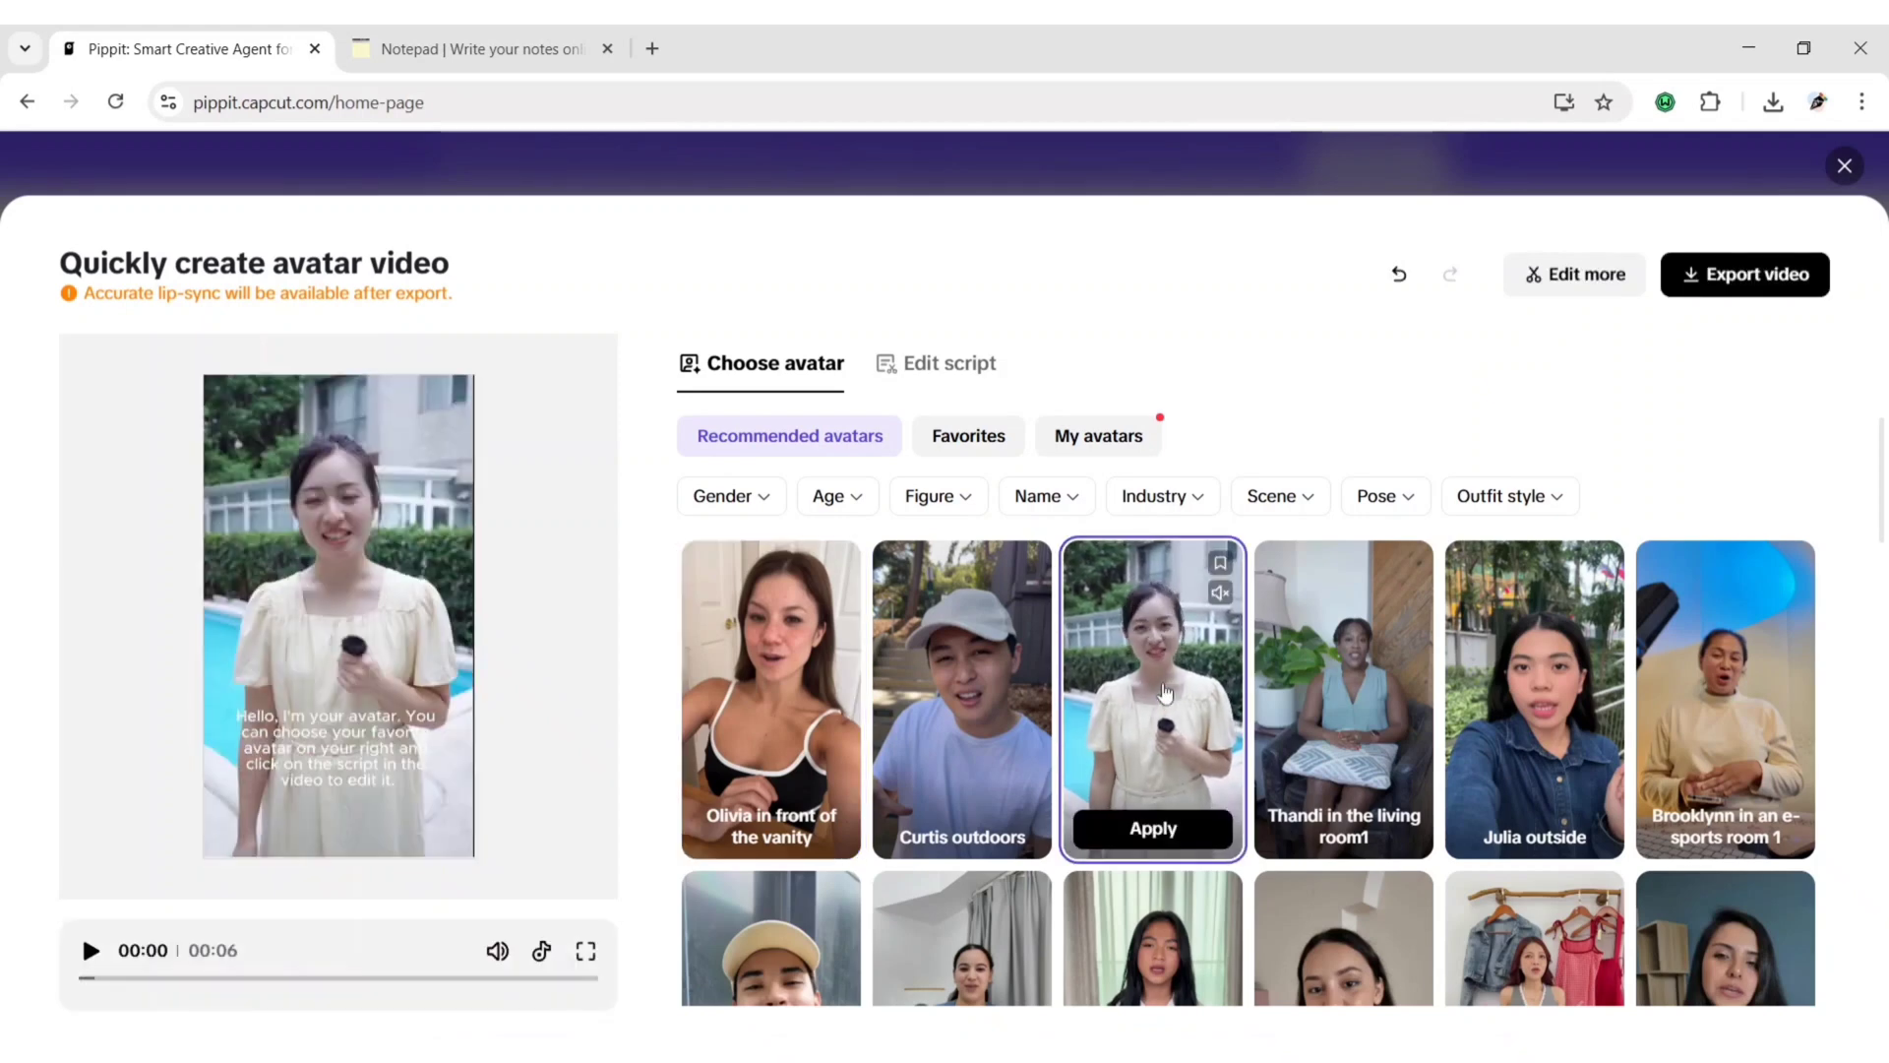
pyautogui.click(90, 951)
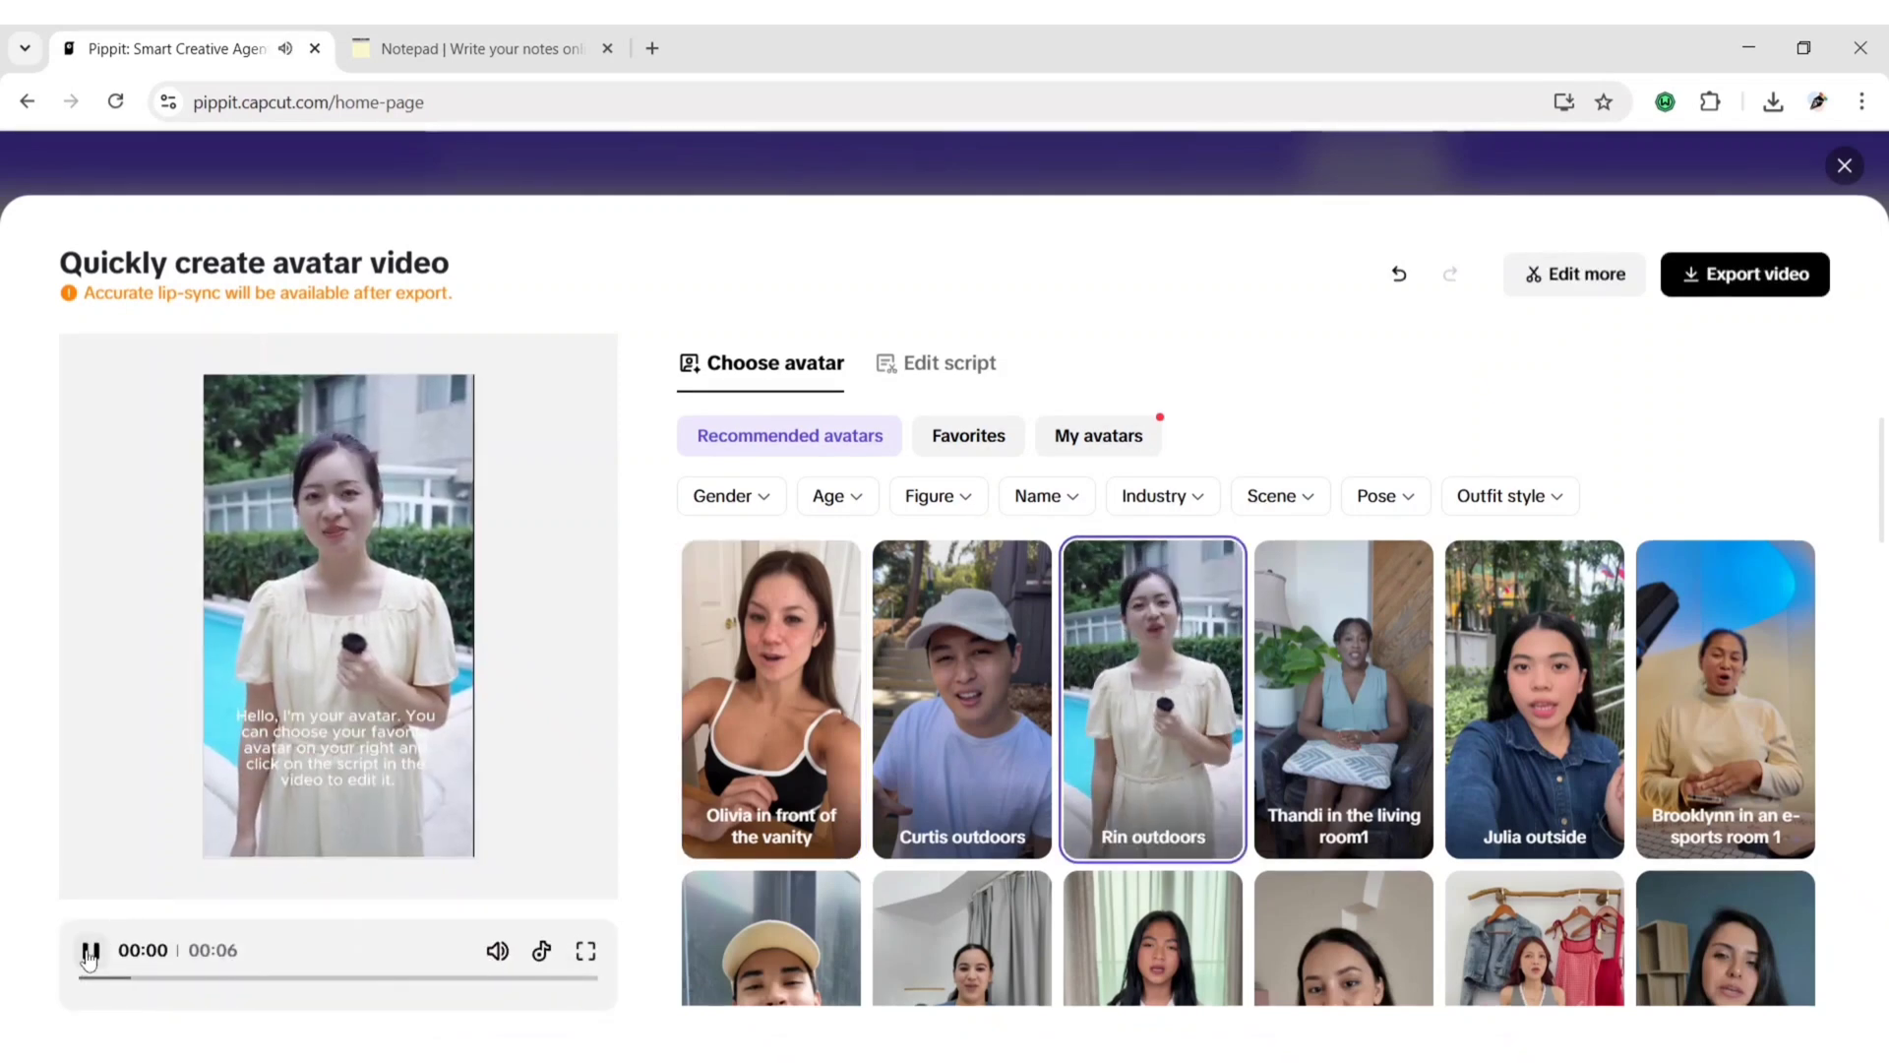
pyautogui.click(90, 951)
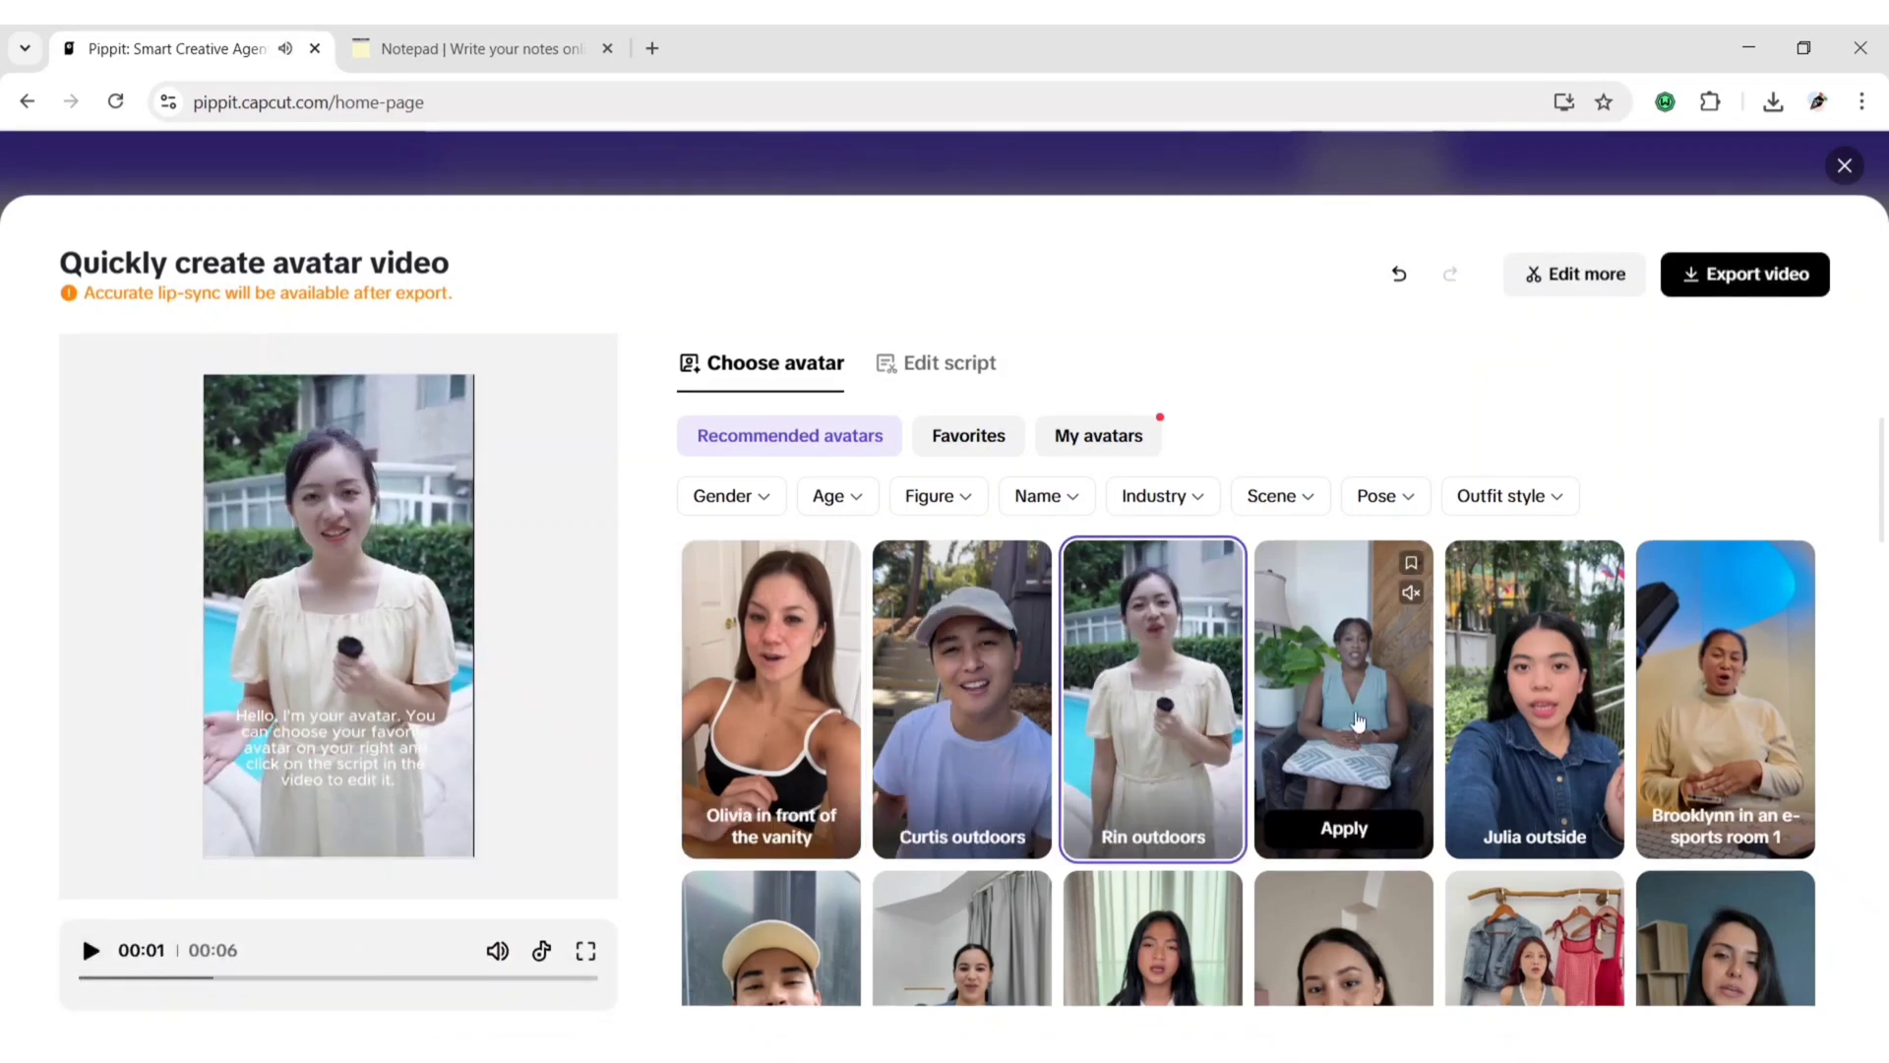
pyautogui.scroll(-10, 1371, 721)
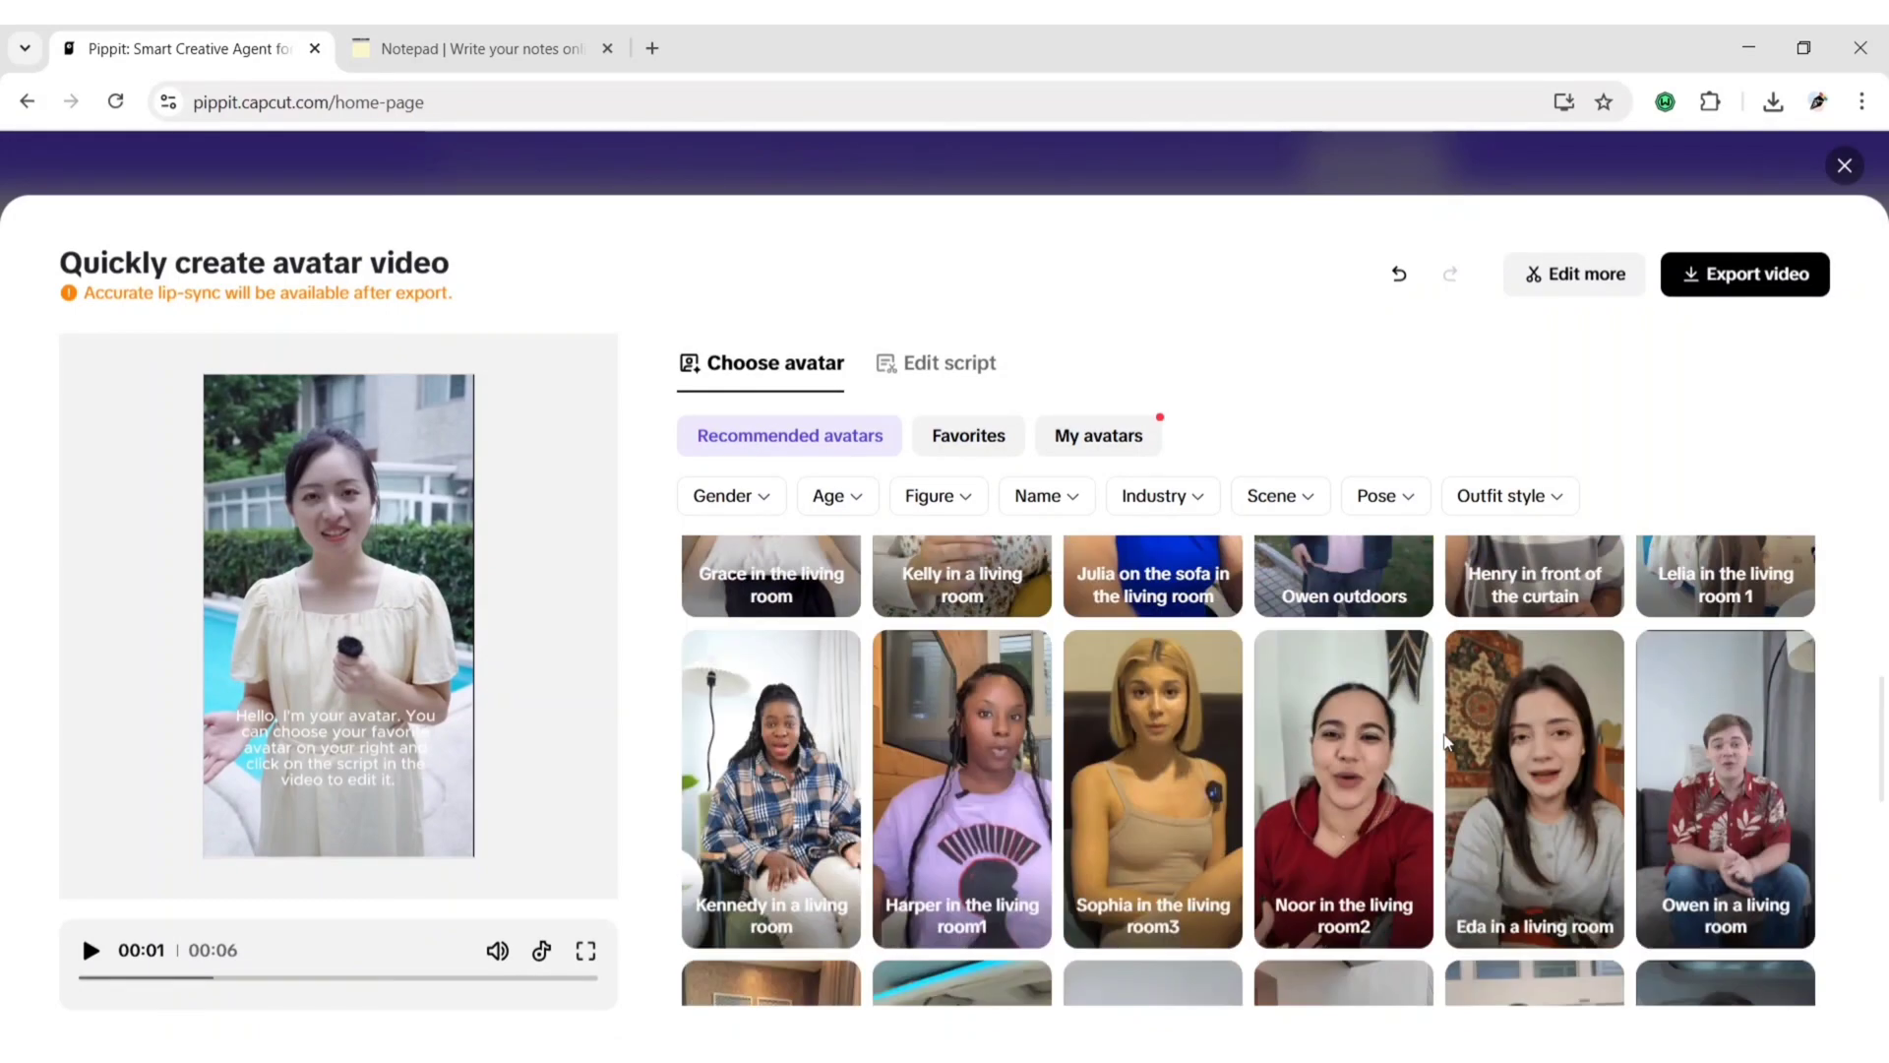
pyautogui.click(1446, 740)
pyautogui.click(89, 951)
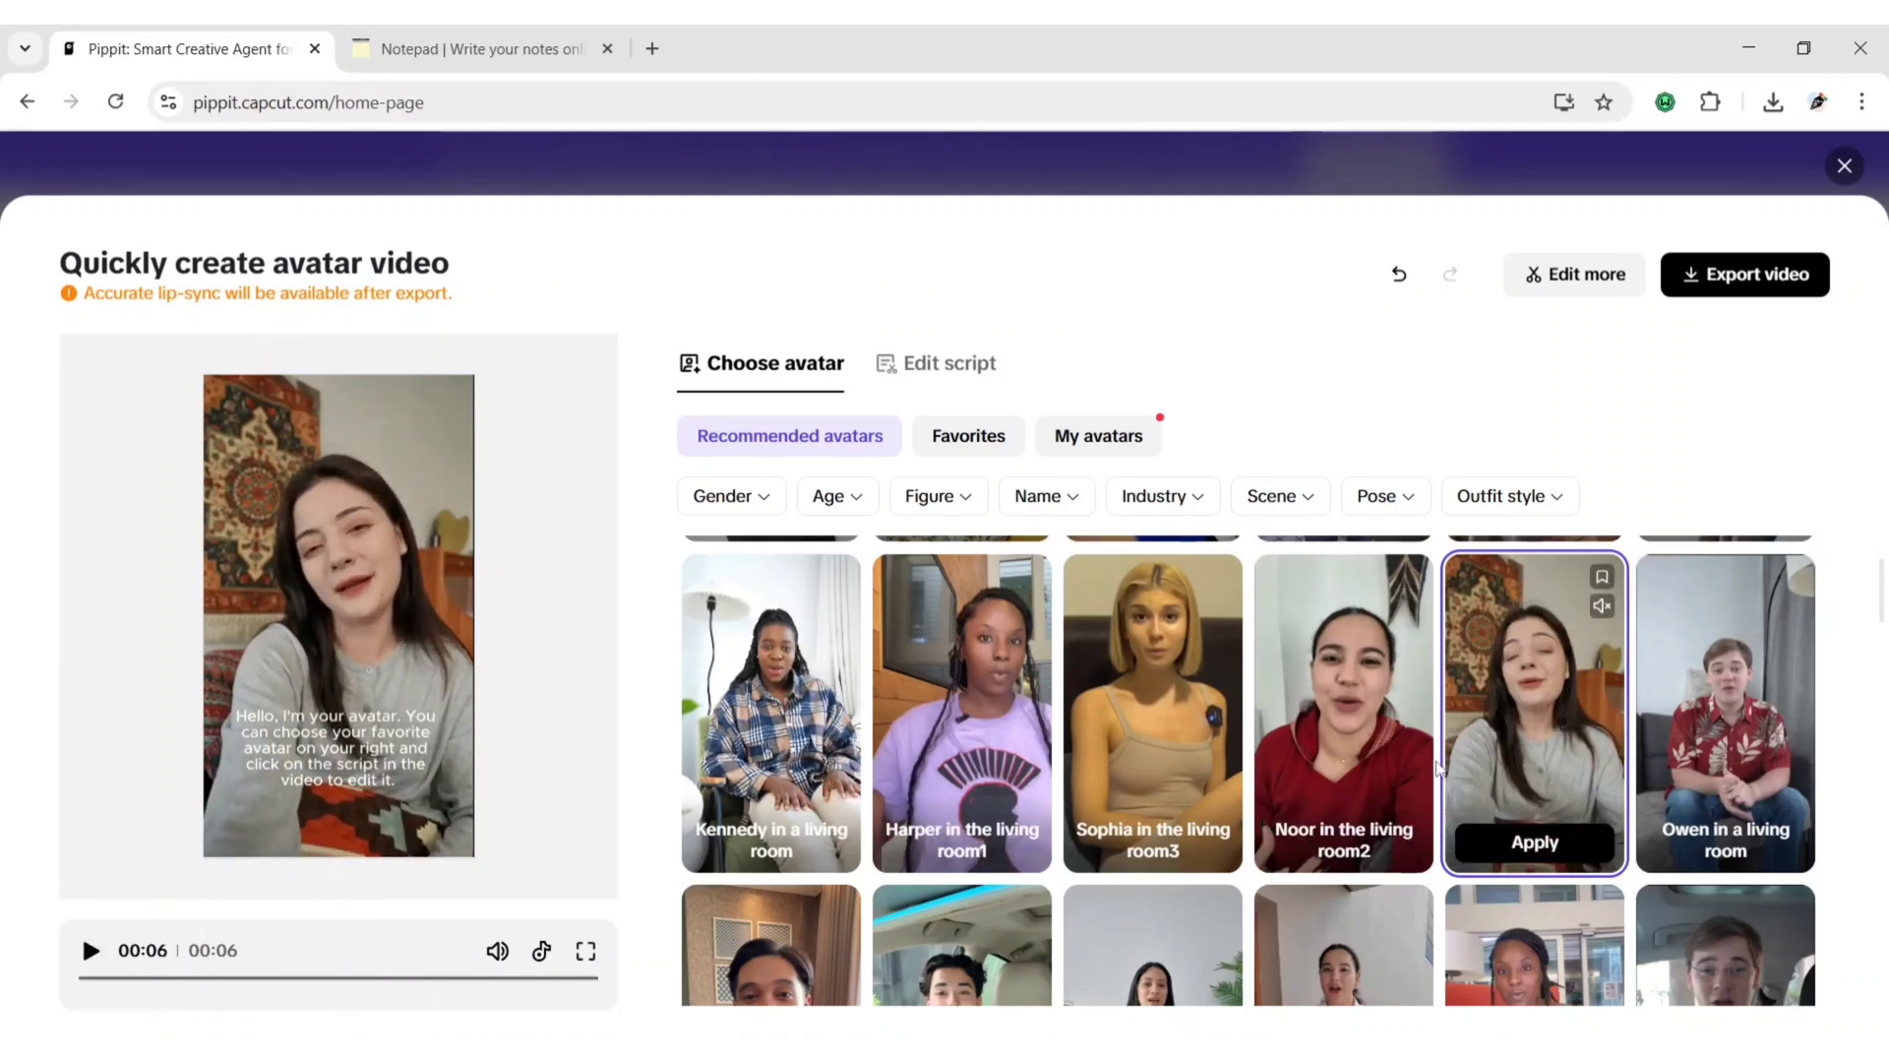
# Apply Dalia in the living room 1 and play the preview, adjusting volume.
pyautogui.scroll(-3, 1535, 787)
pyautogui.click(1535, 920)
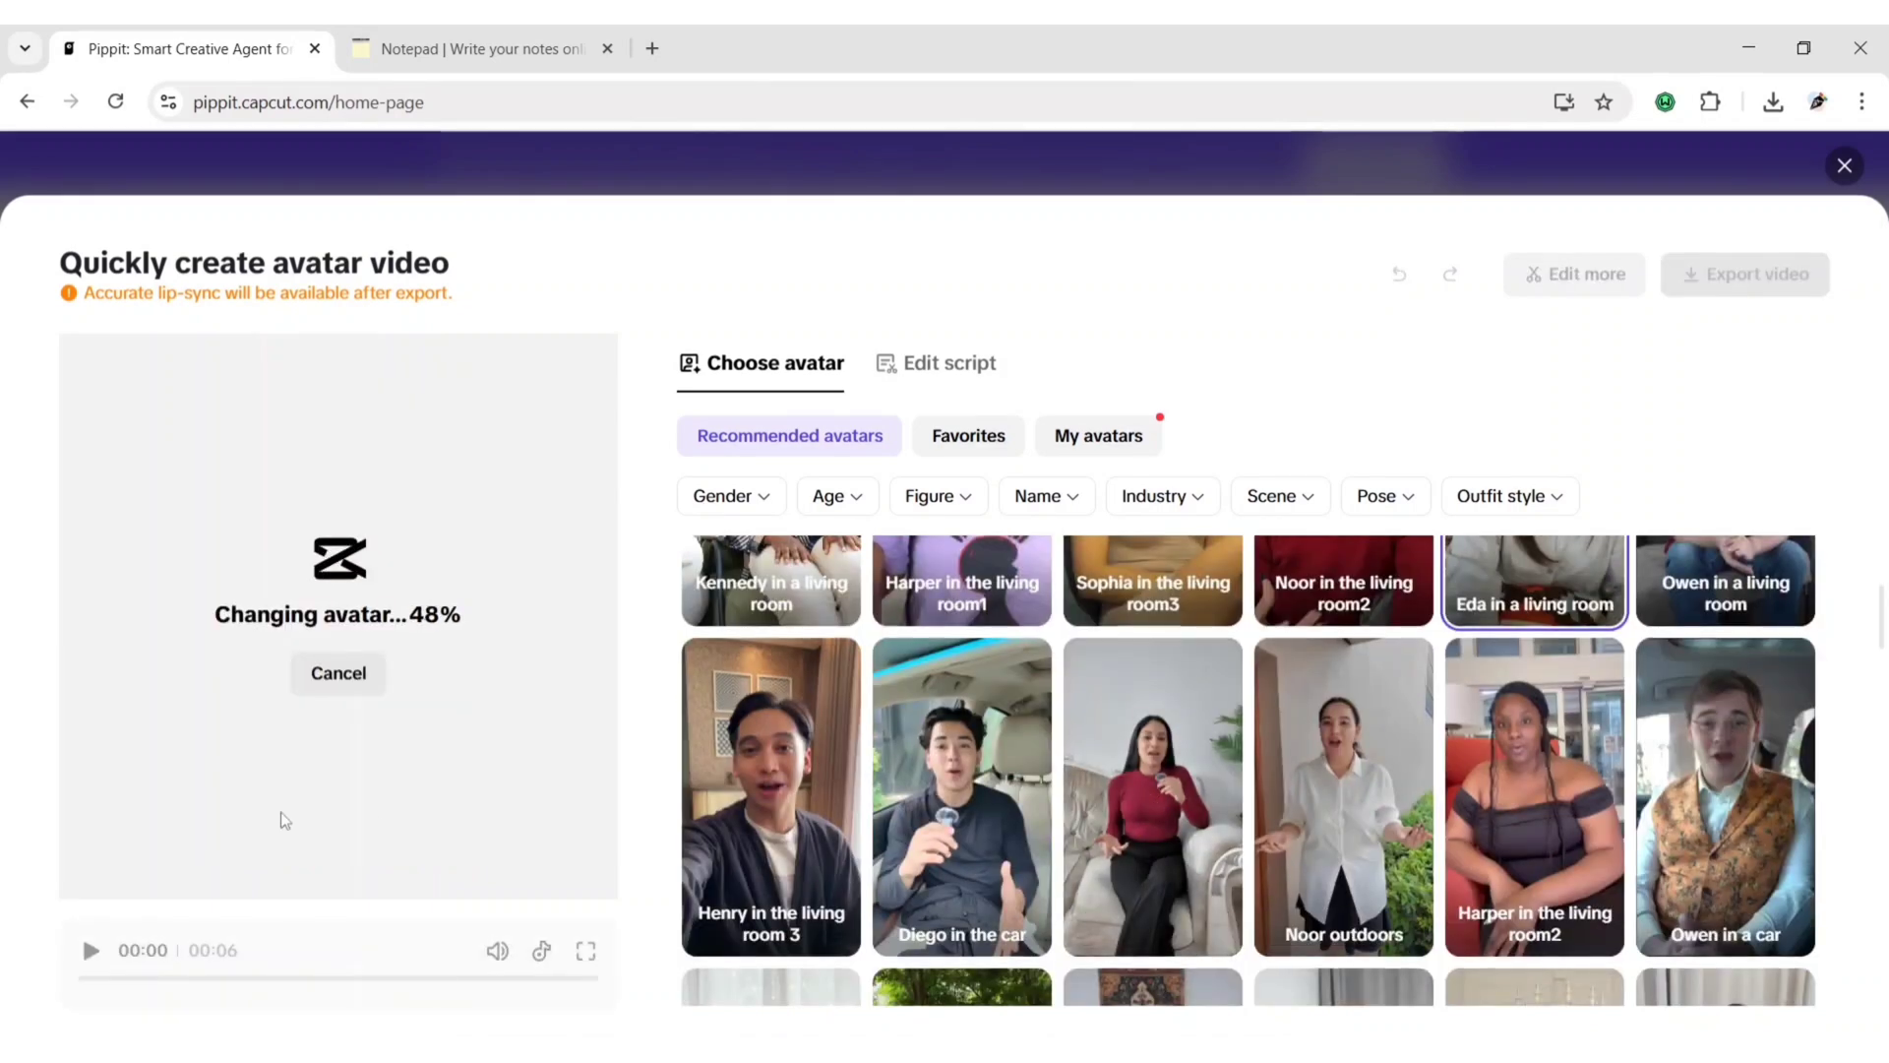
pyautogui.click(90, 951)
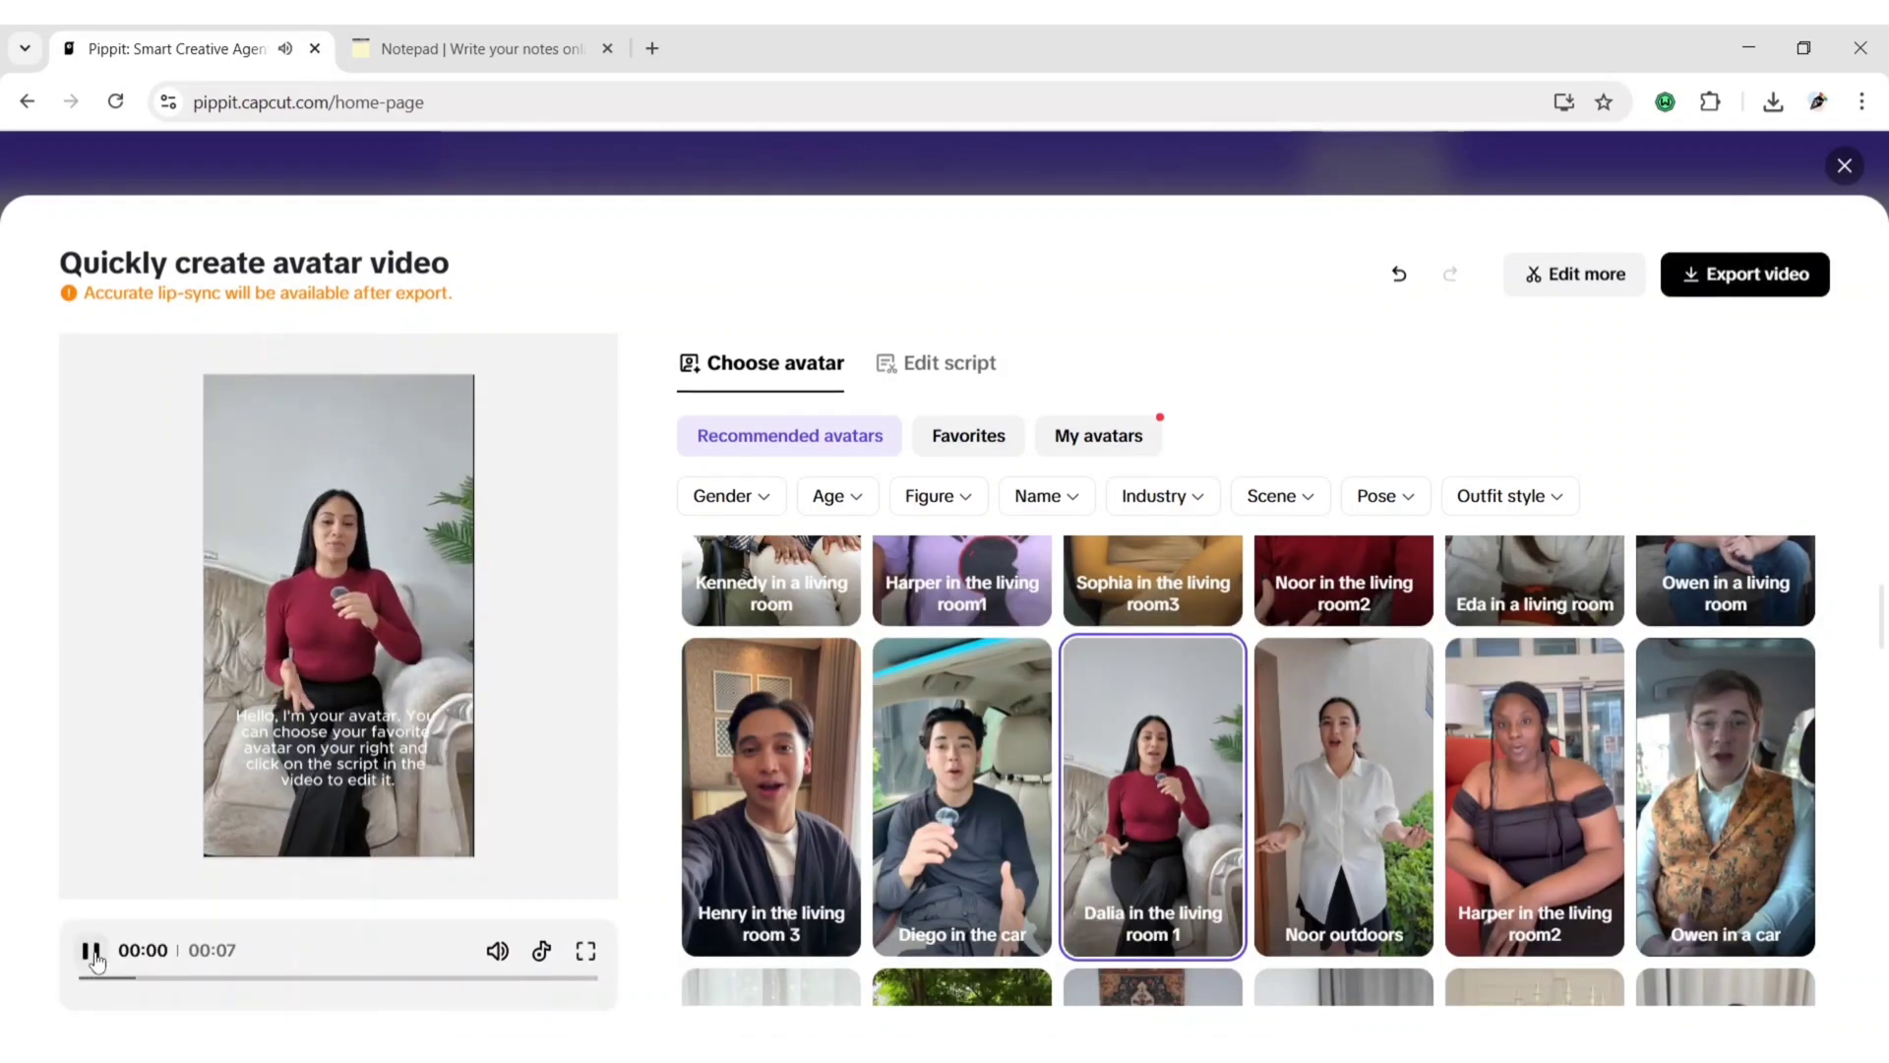
pyautogui.press('XF86AudioRaiseVolume')
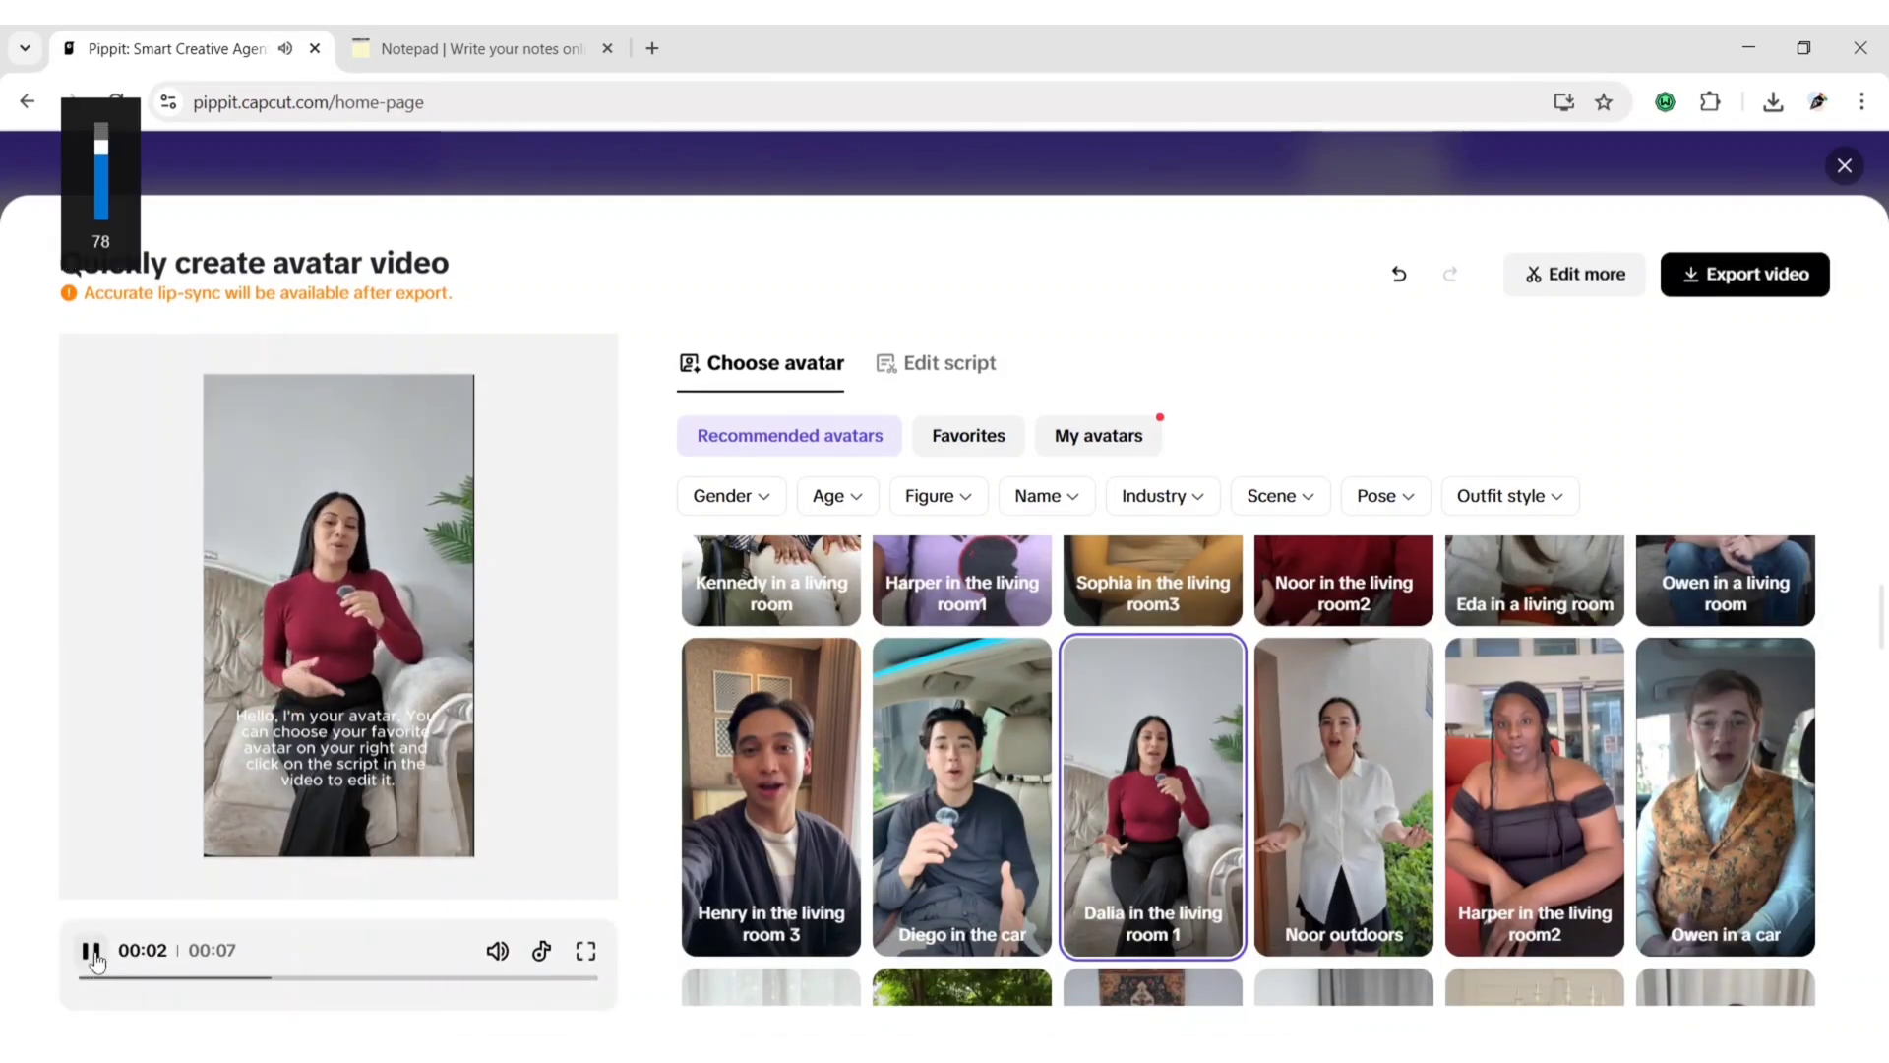
pyautogui.press('XF86AudioLowerVolume')
pyautogui.press('XF86AudioLowerVolume')
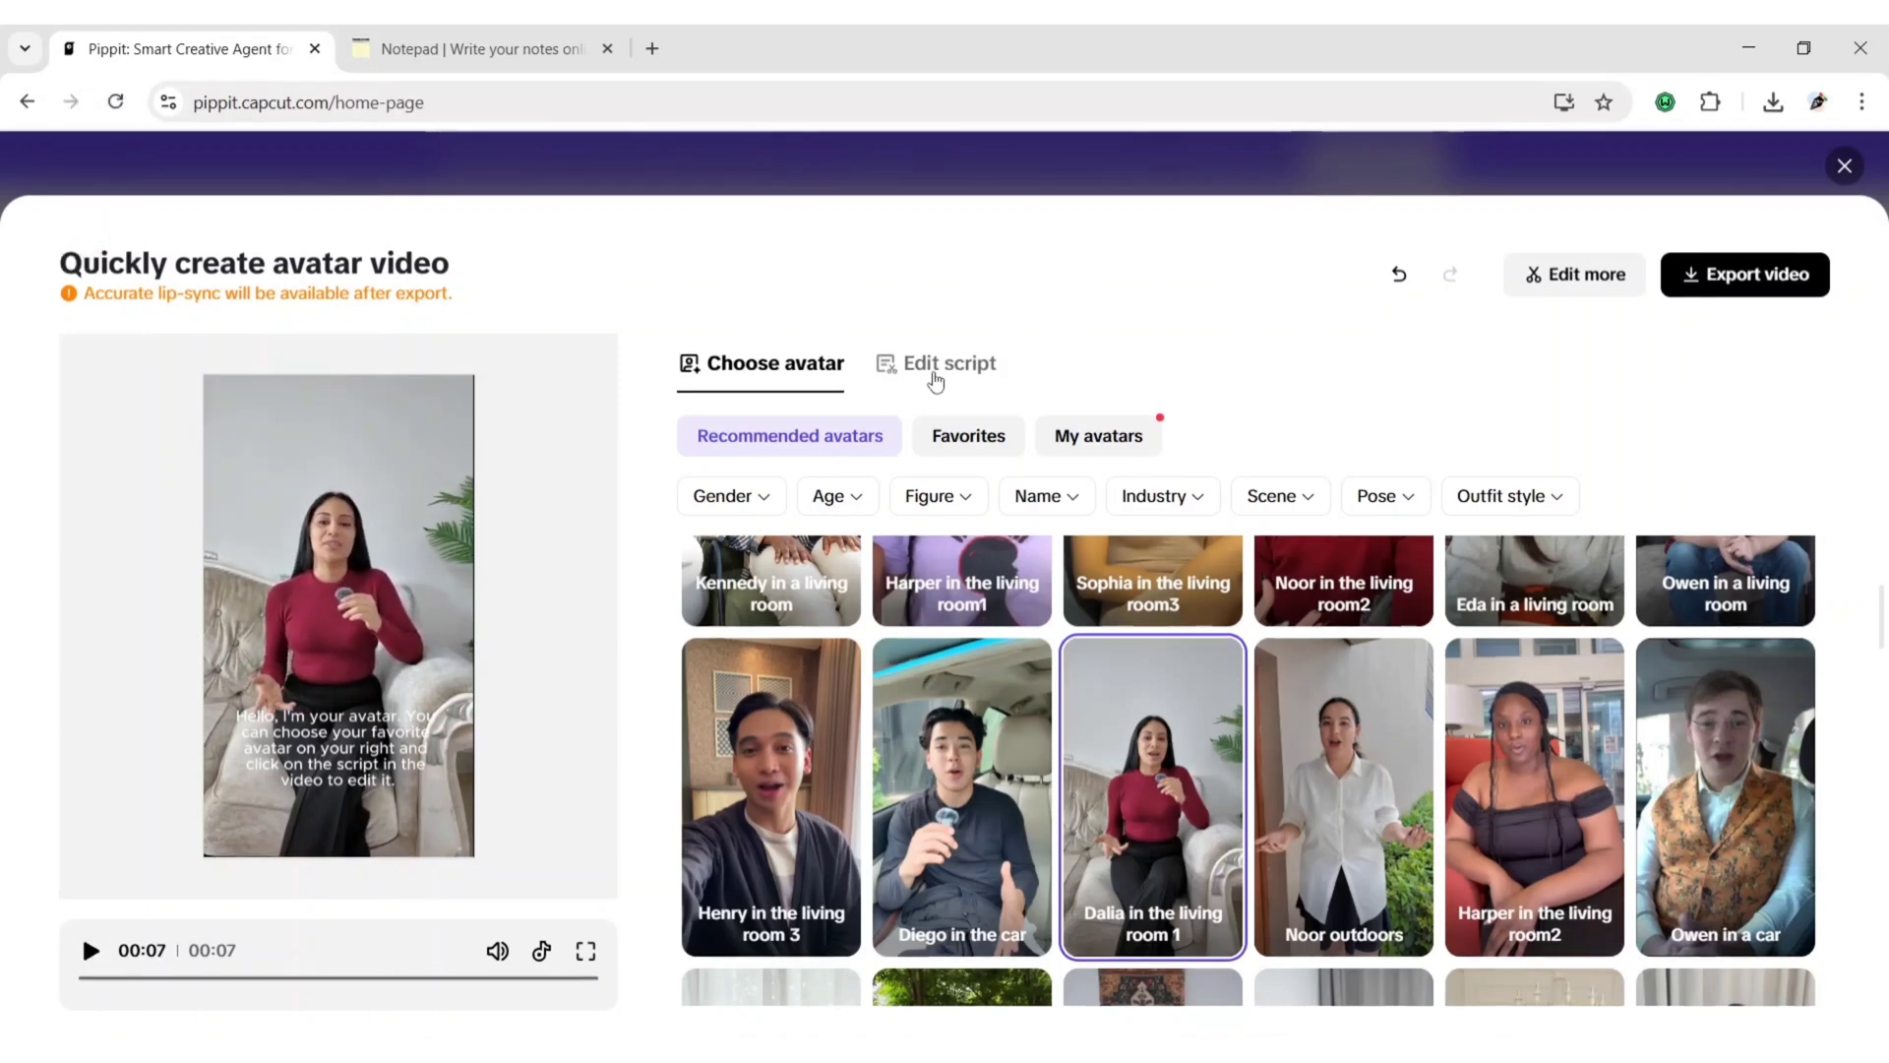
# Replace the avatar's script with the three 'Meet Pippit AI' promo lines from the notepad and save it.
pyautogui.click(934, 380)
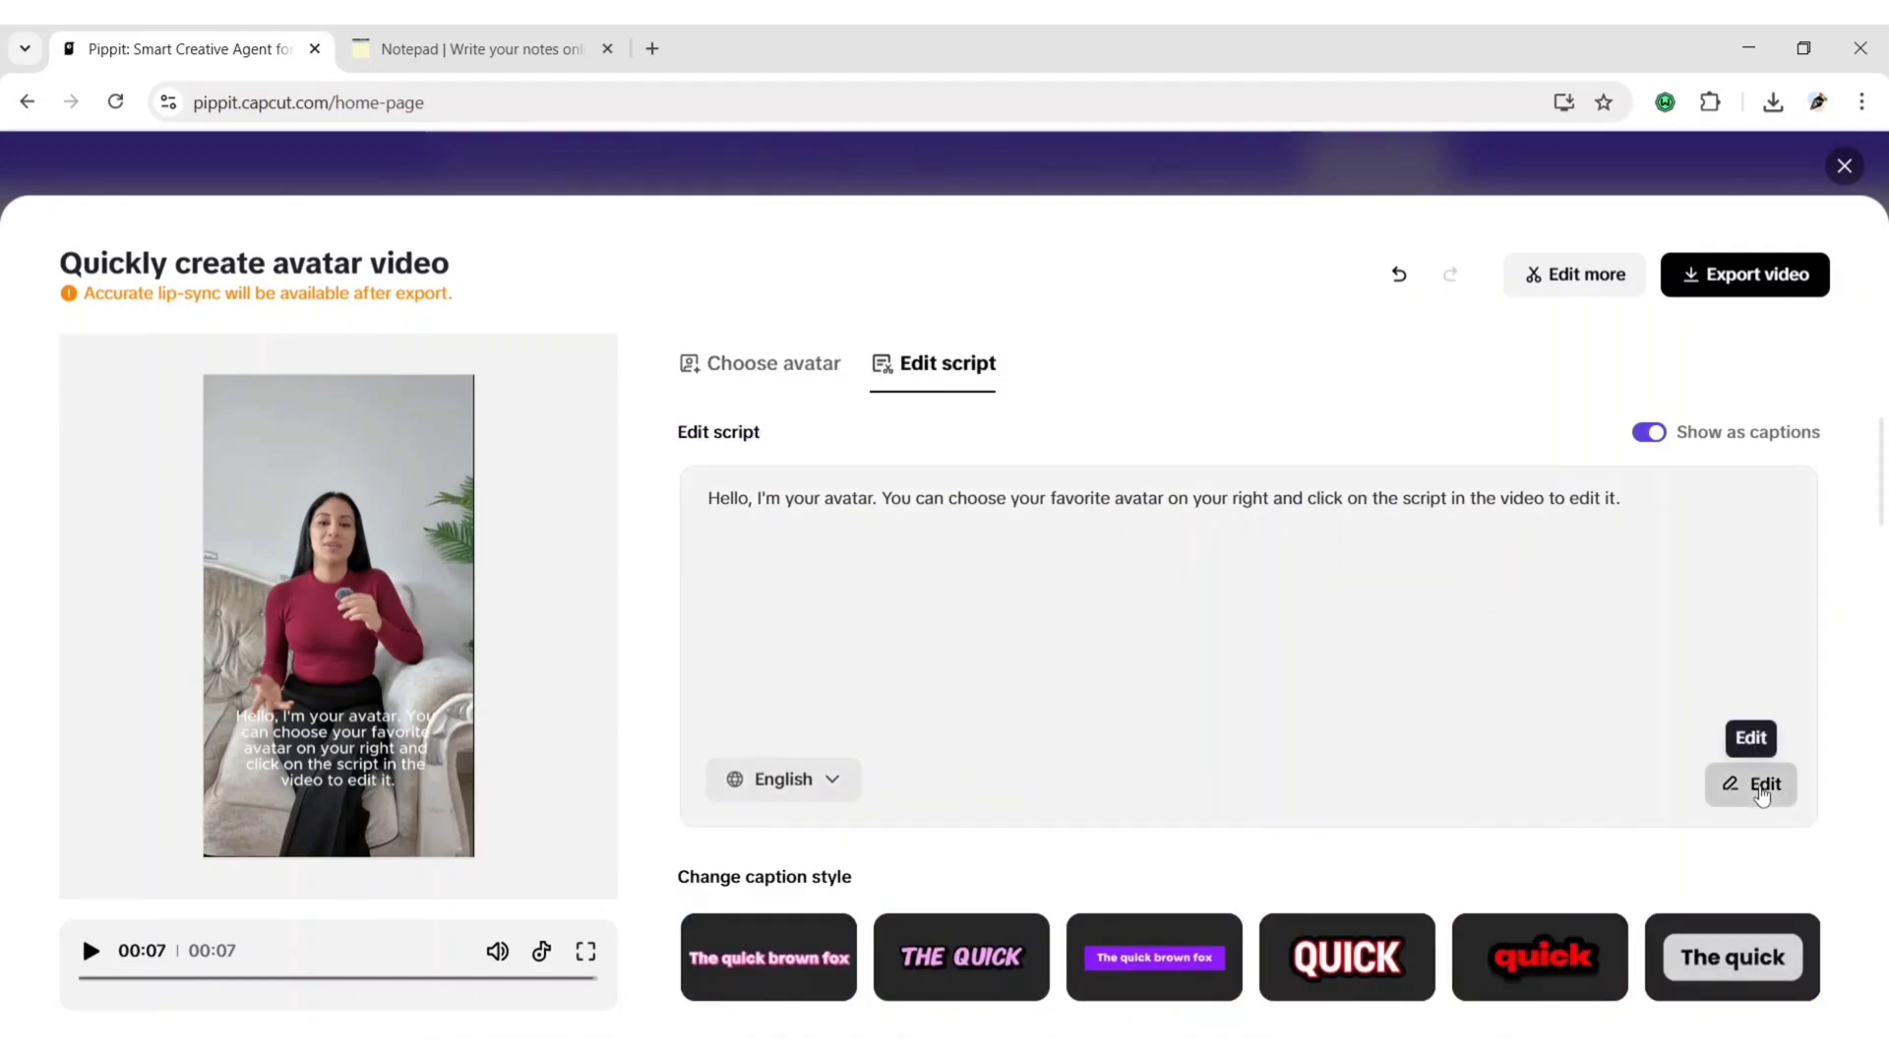
pyautogui.click(1762, 793)
pyautogui.hotkey('ctrl', 'Tab')
pyautogui.moveTo(57, 313); pyautogui.dragTo(653, 387)
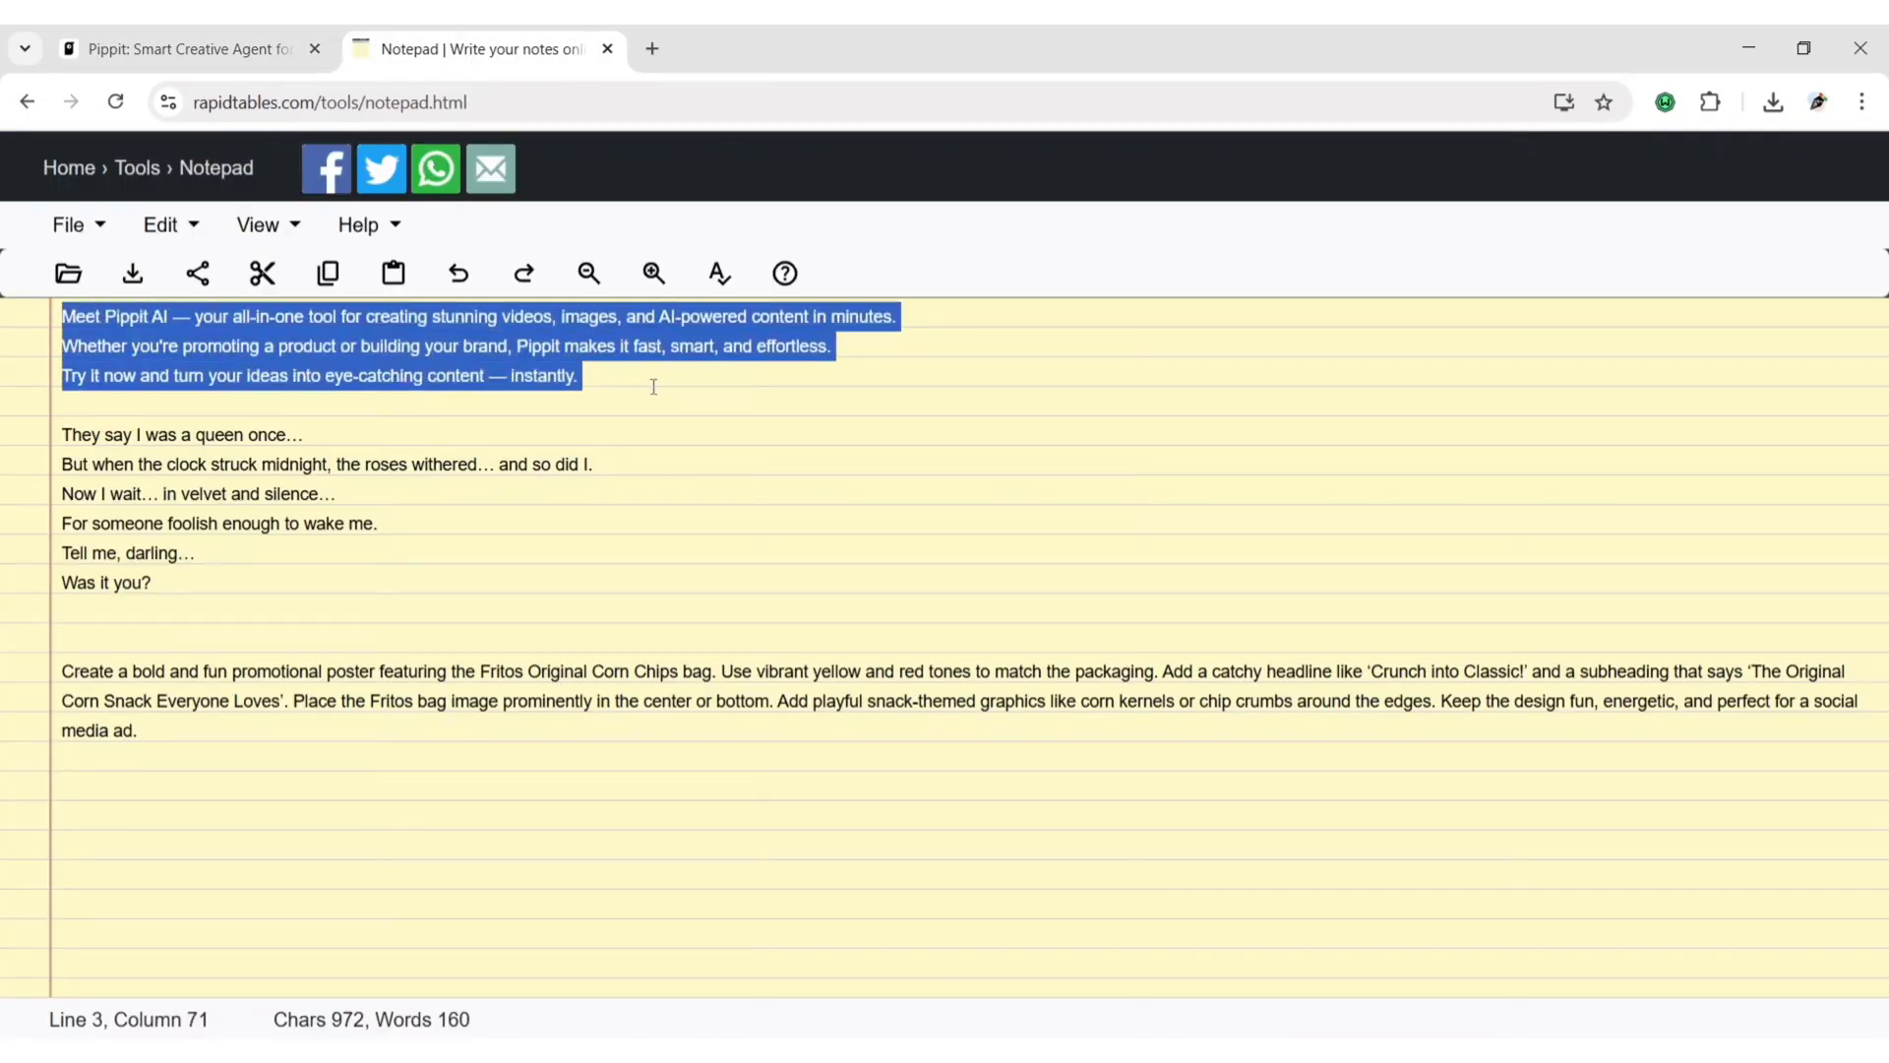
pyautogui.click(327, 273)
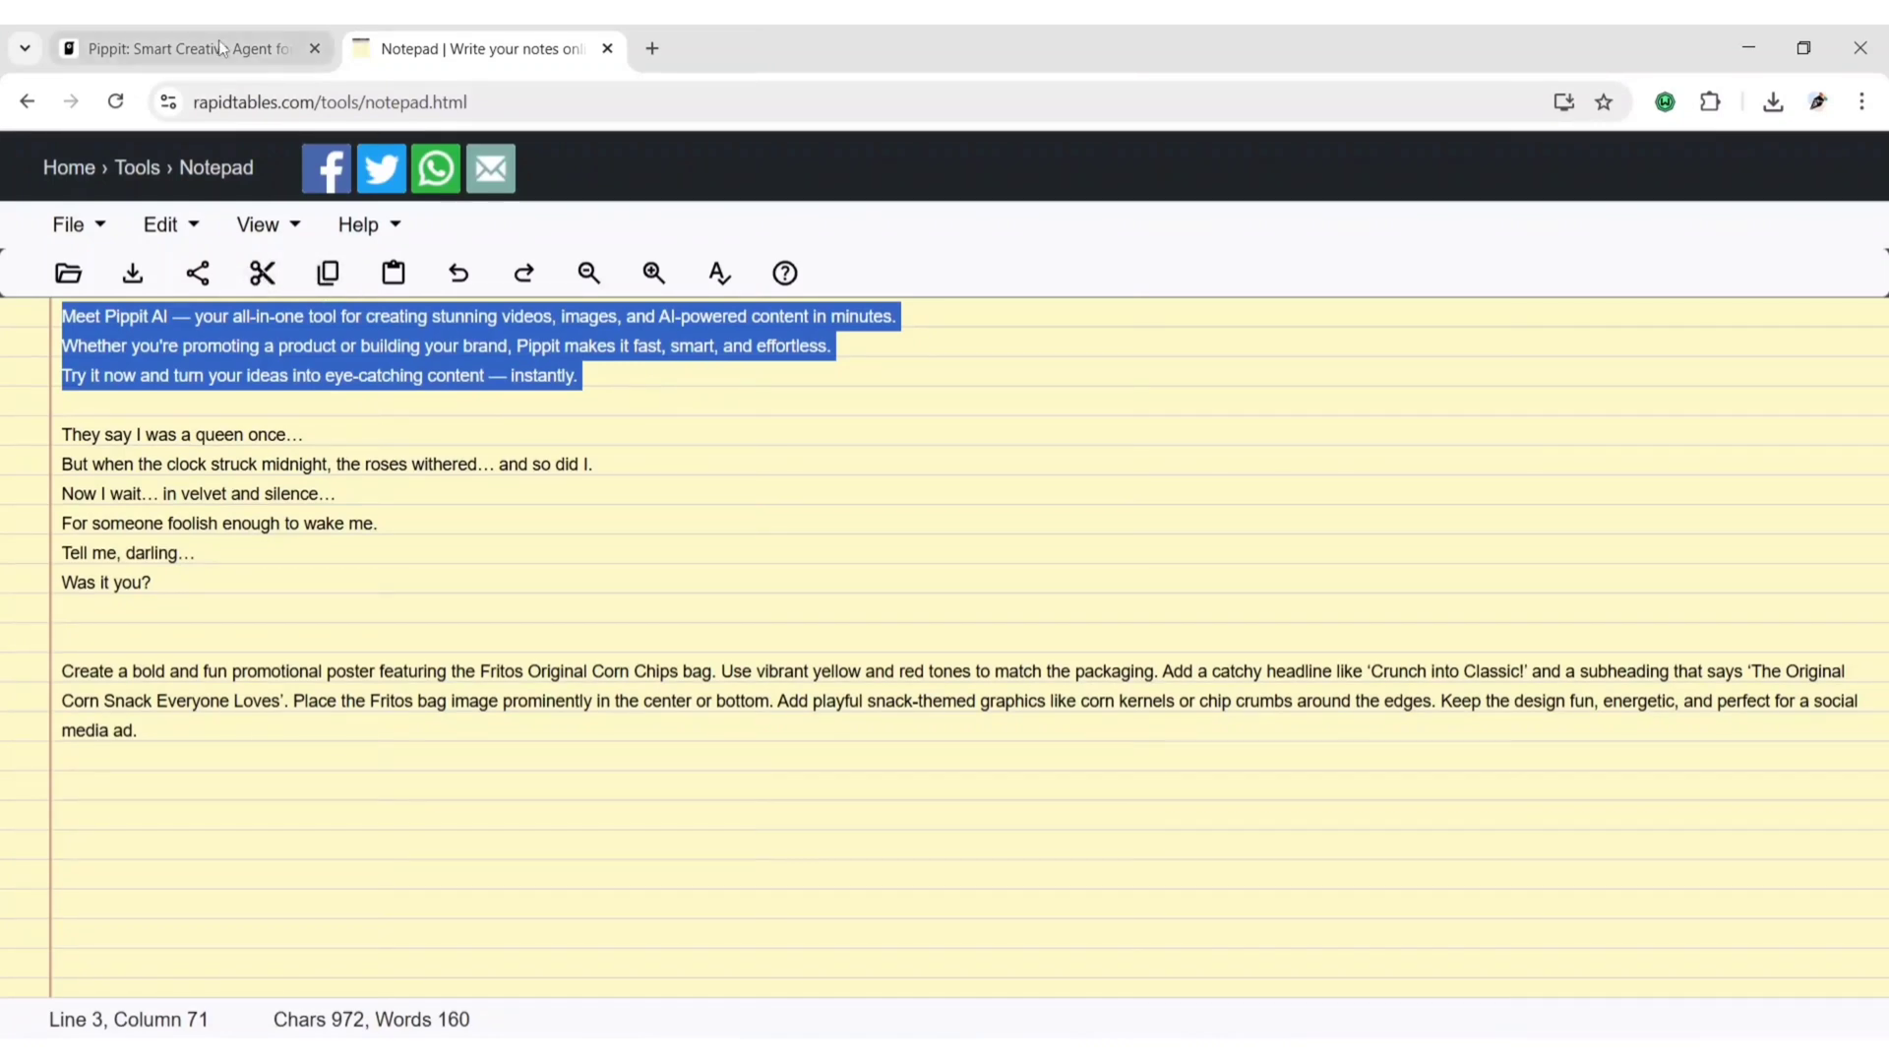
pyautogui.click(177, 48)
pyautogui.moveTo(1643, 511); pyautogui.dragTo(576, 537)
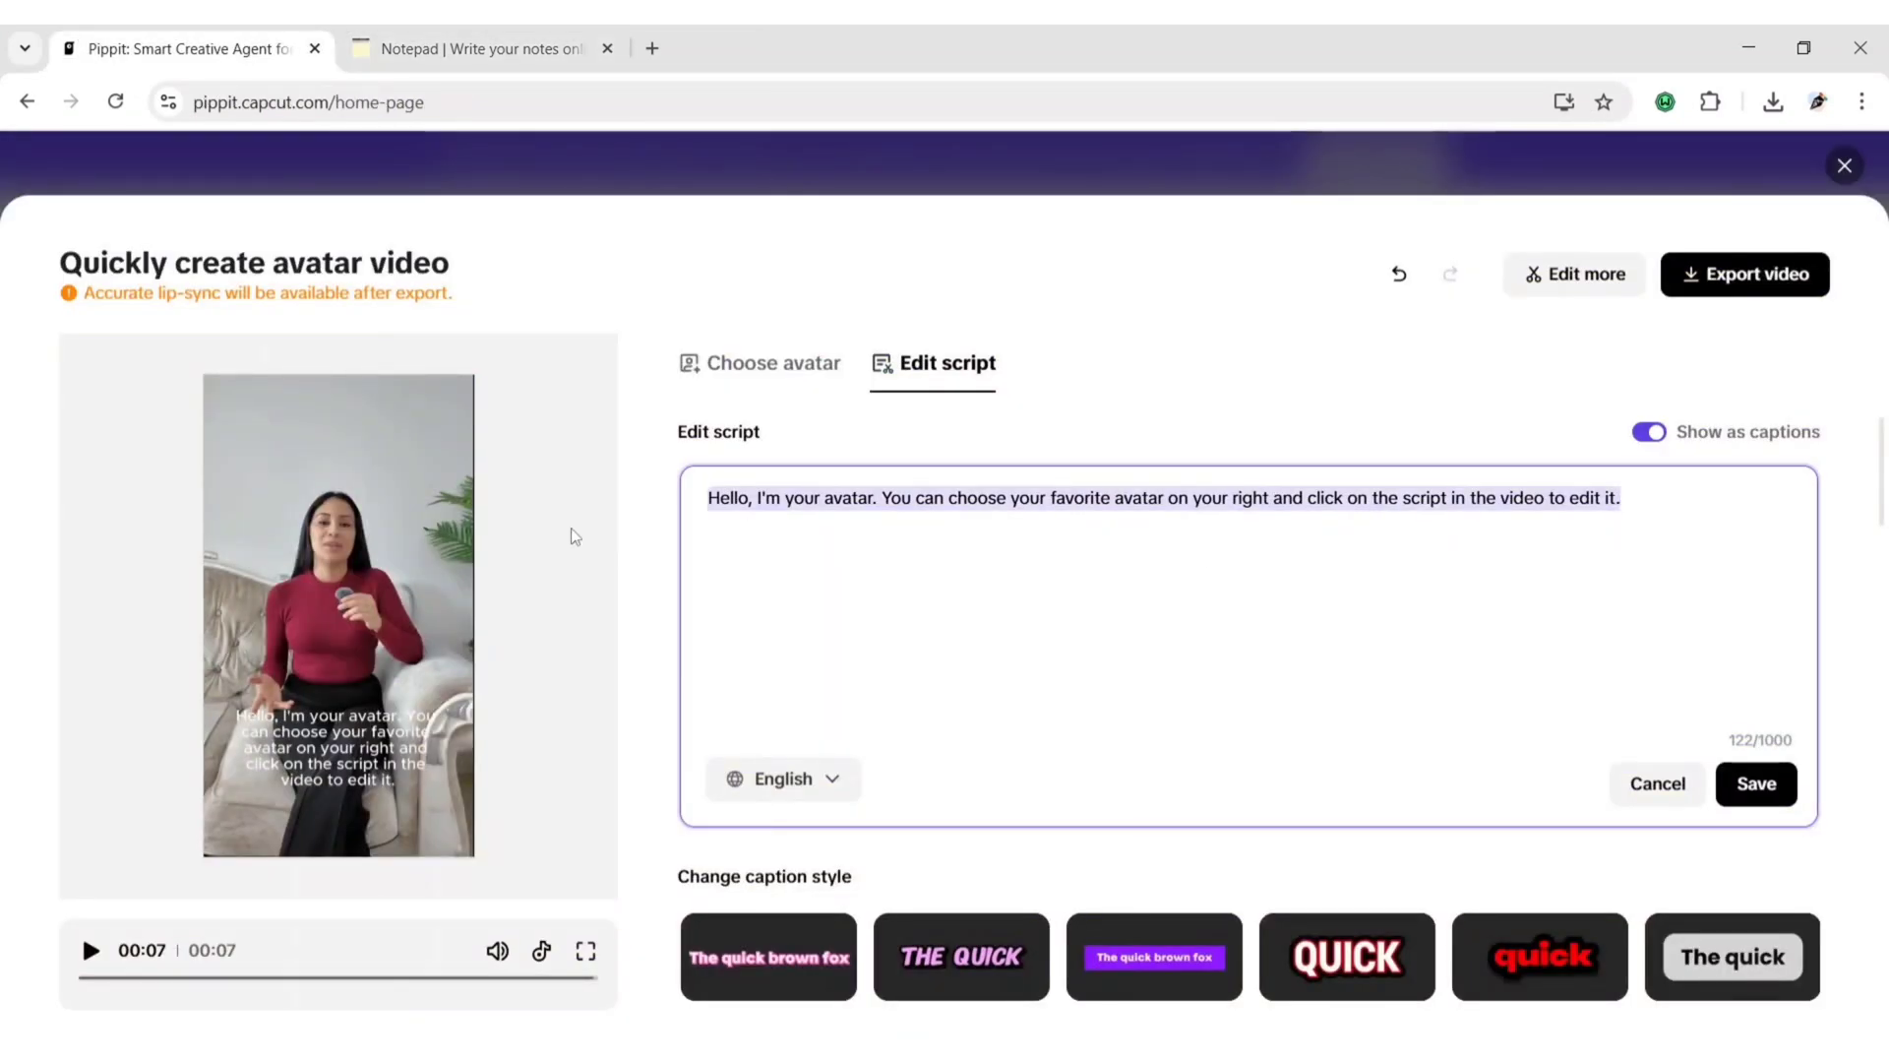
pyautogui.hotkey('ctrl', 'v')
pyautogui.click(1756, 783)
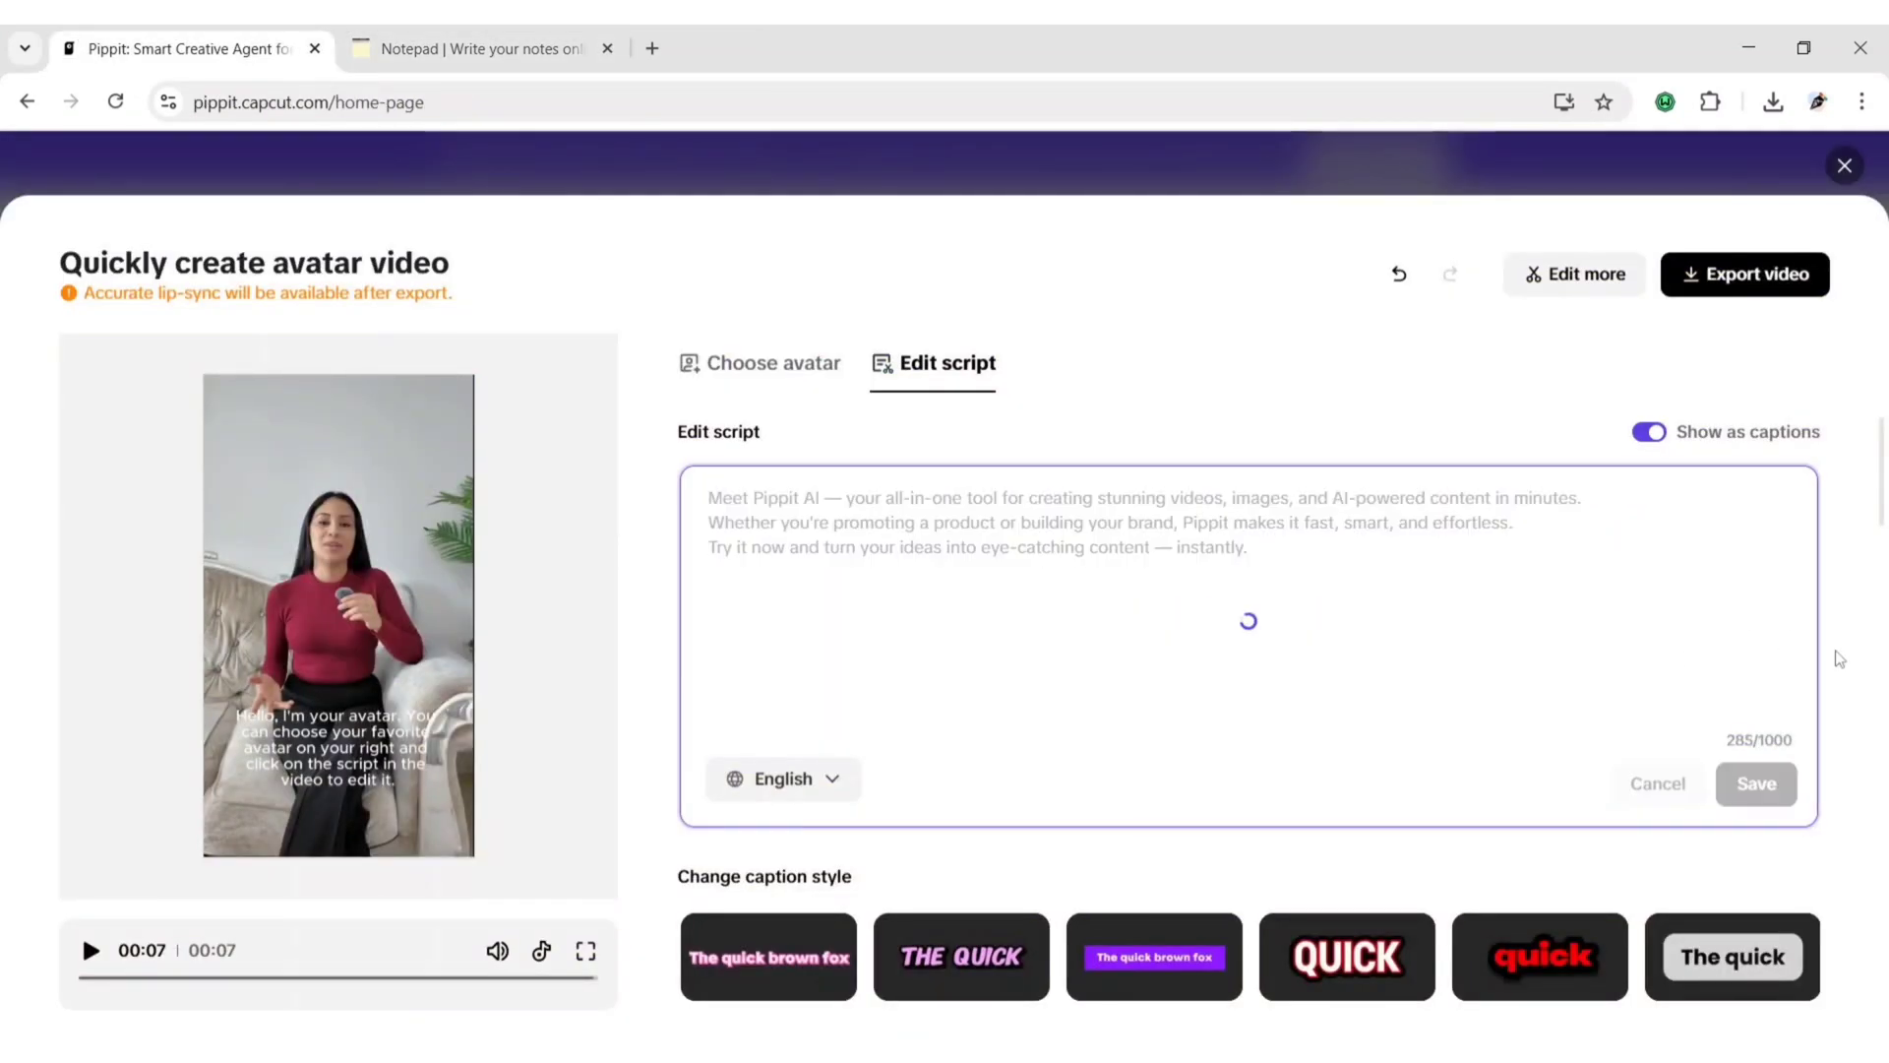
pyautogui.scroll(-3, 815, 631)
# Apply the purple-highlight 'THE QUICK BROWN FOX' caption style and play the 20-second preview.
pyautogui.click(795, 602)
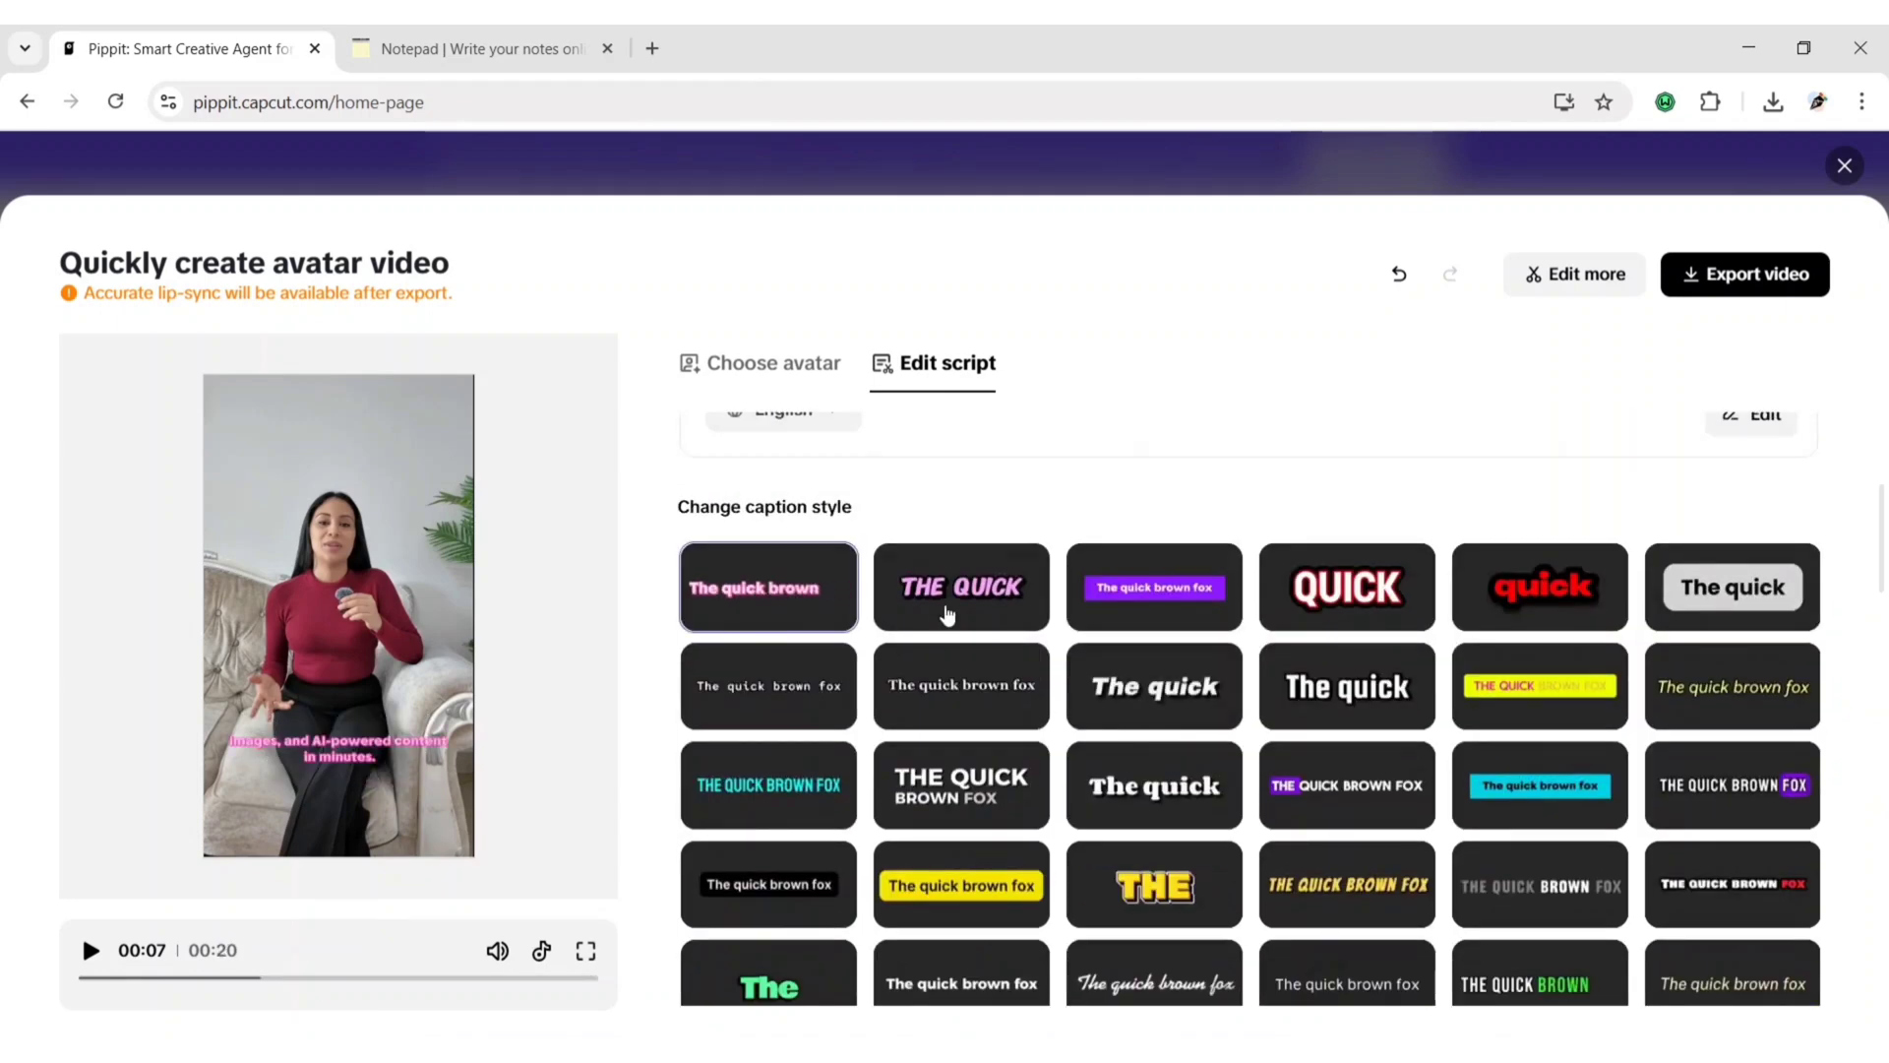
pyautogui.click(969, 607)
pyautogui.click(1133, 608)
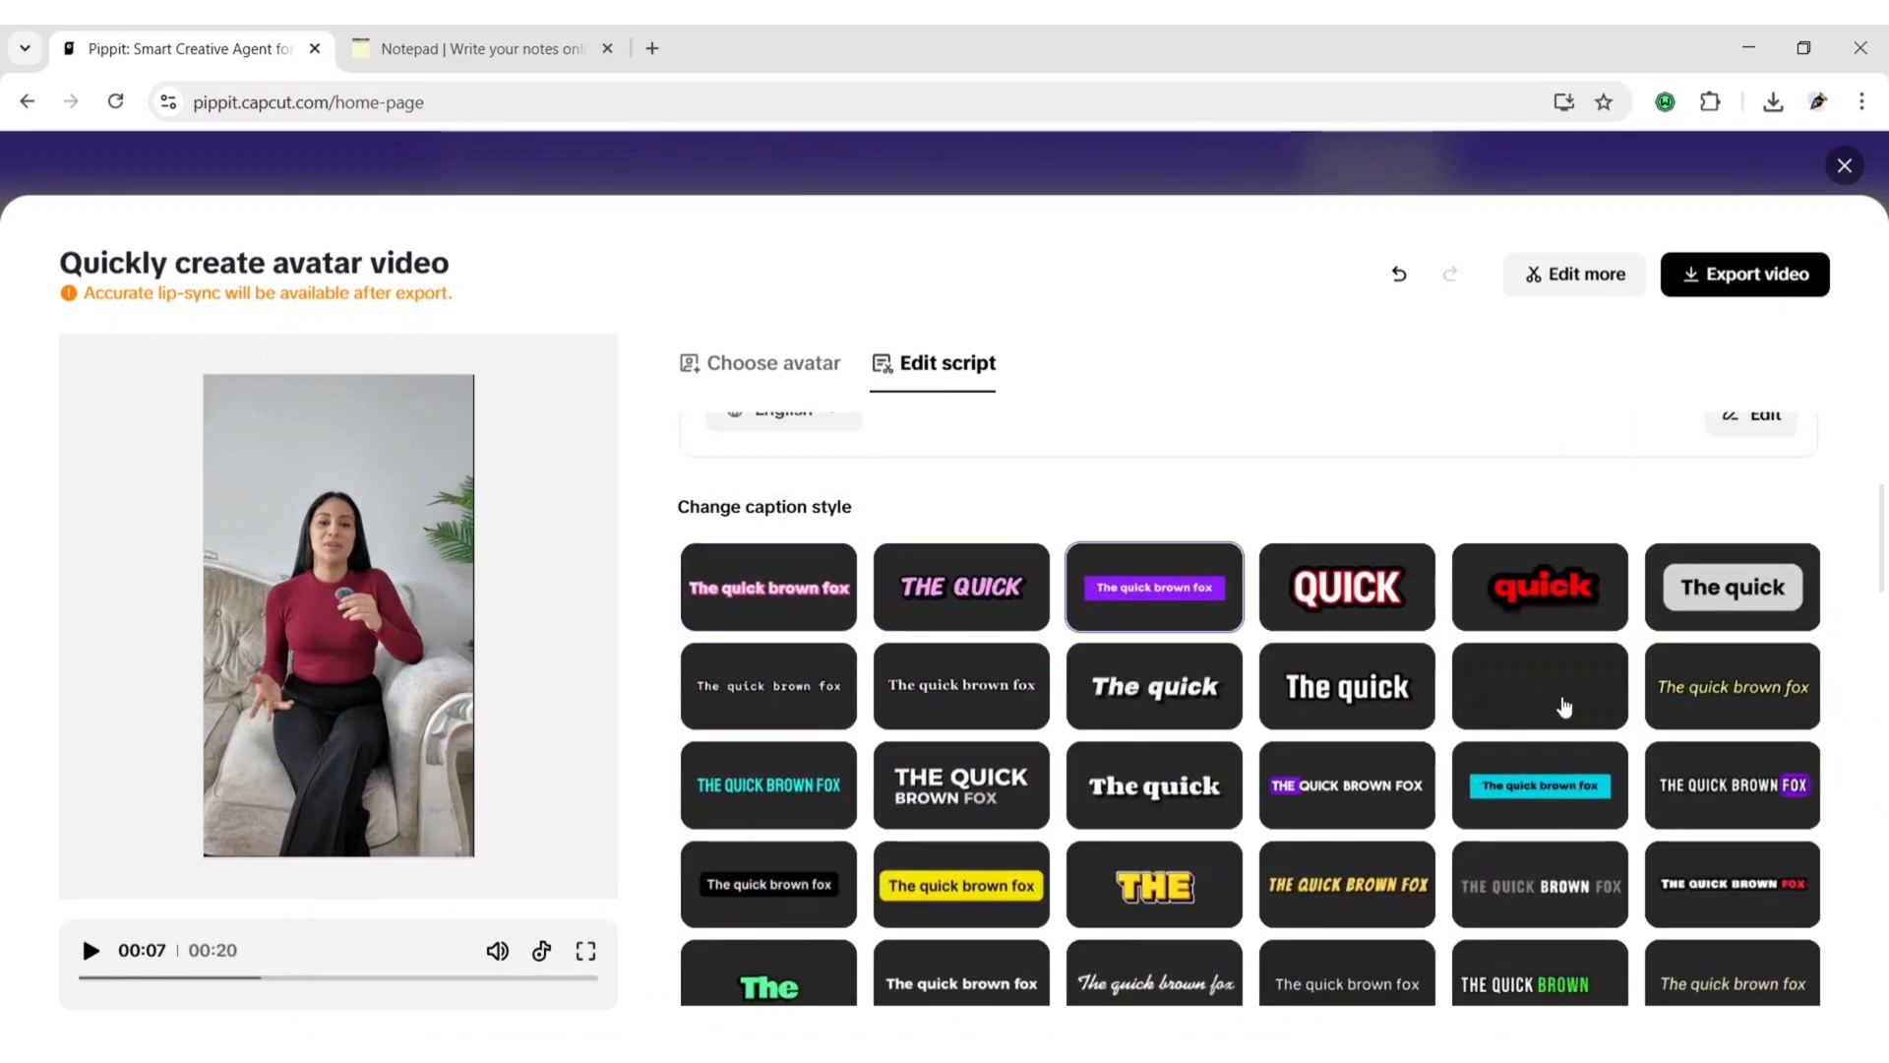
pyautogui.scroll(-10, 1560, 704)
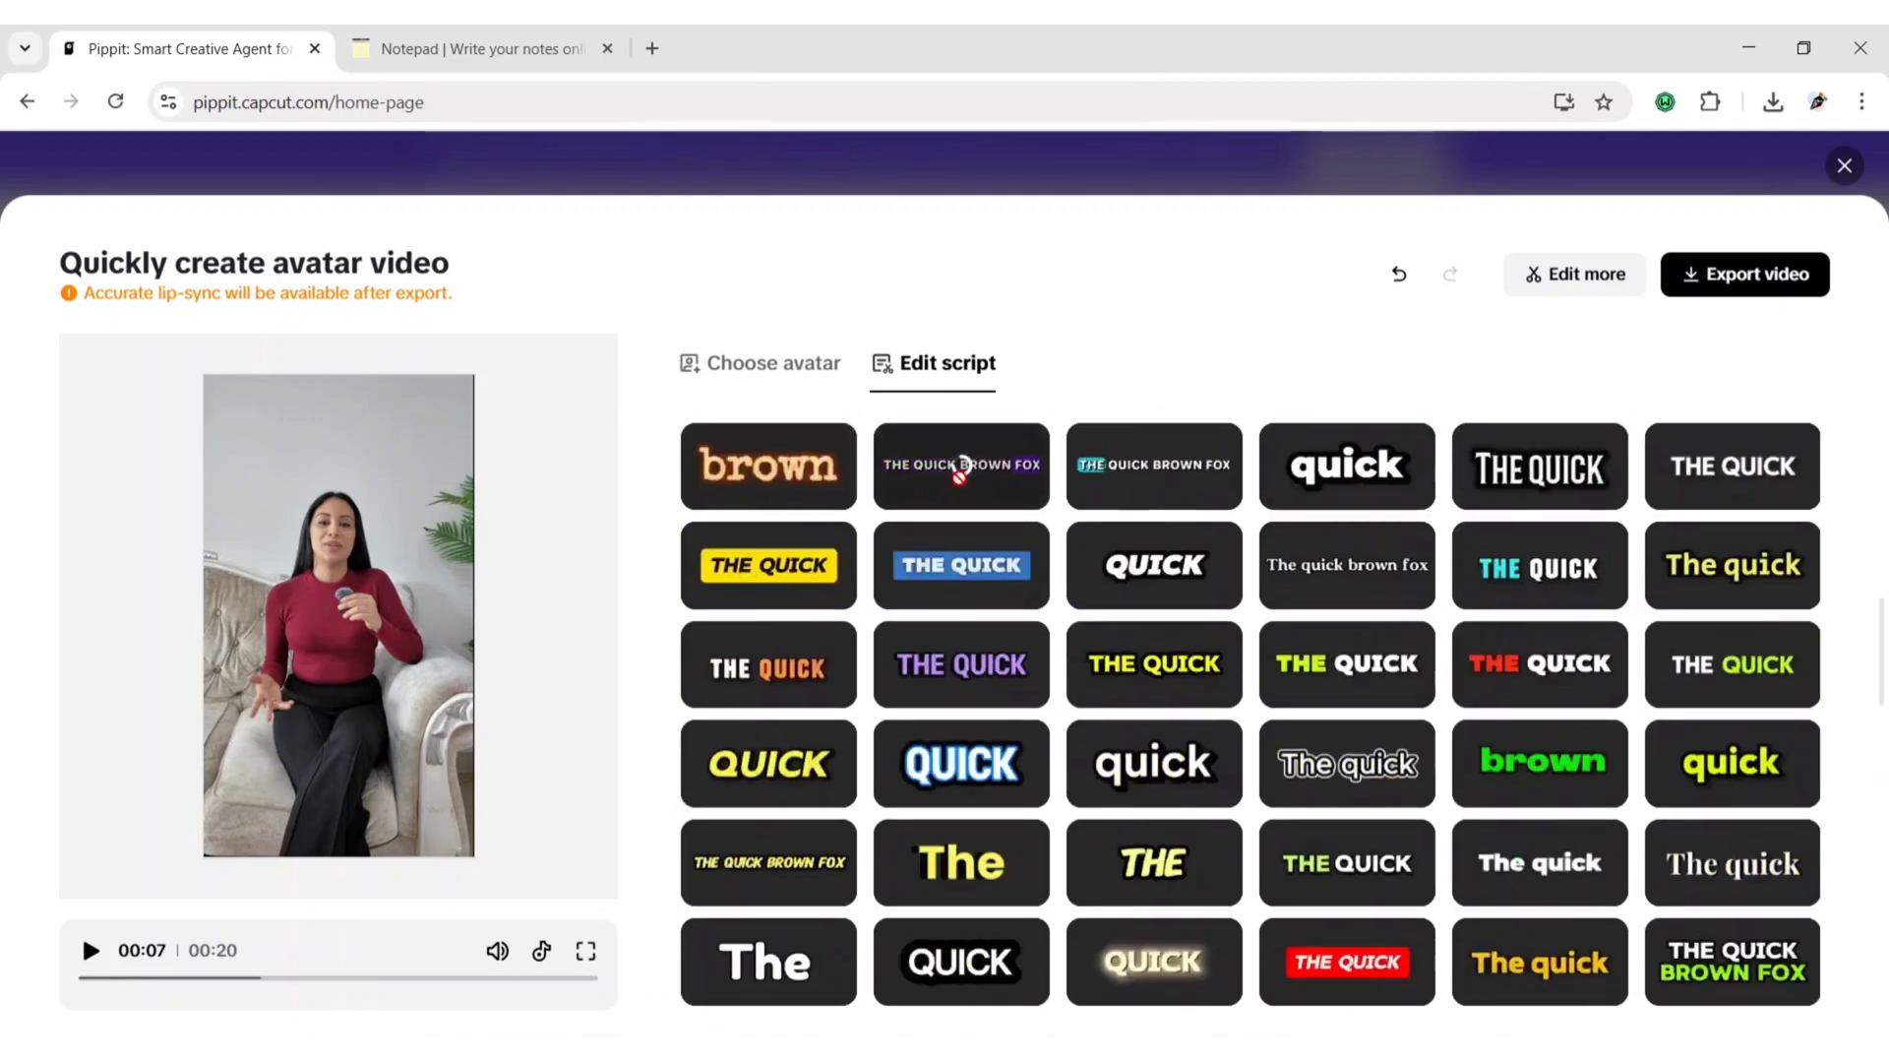
pyautogui.click(962, 481)
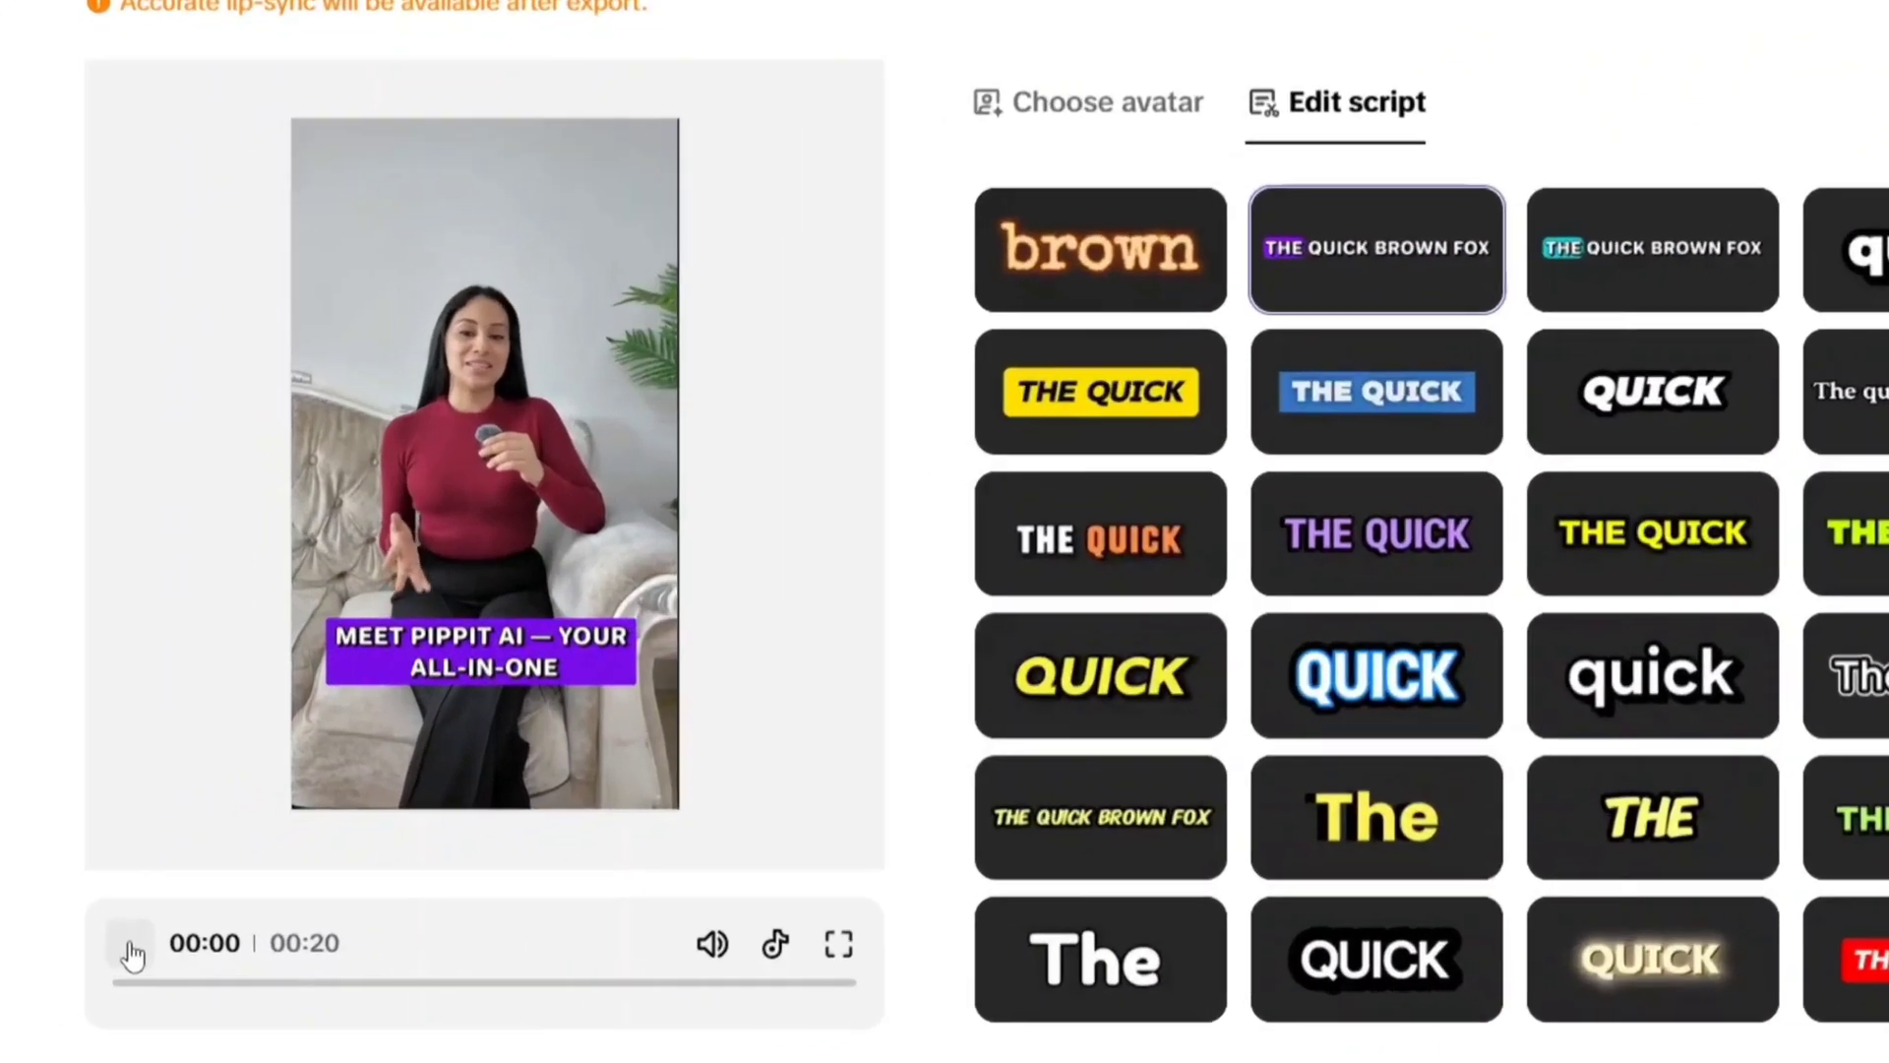
pyautogui.click(133, 953)
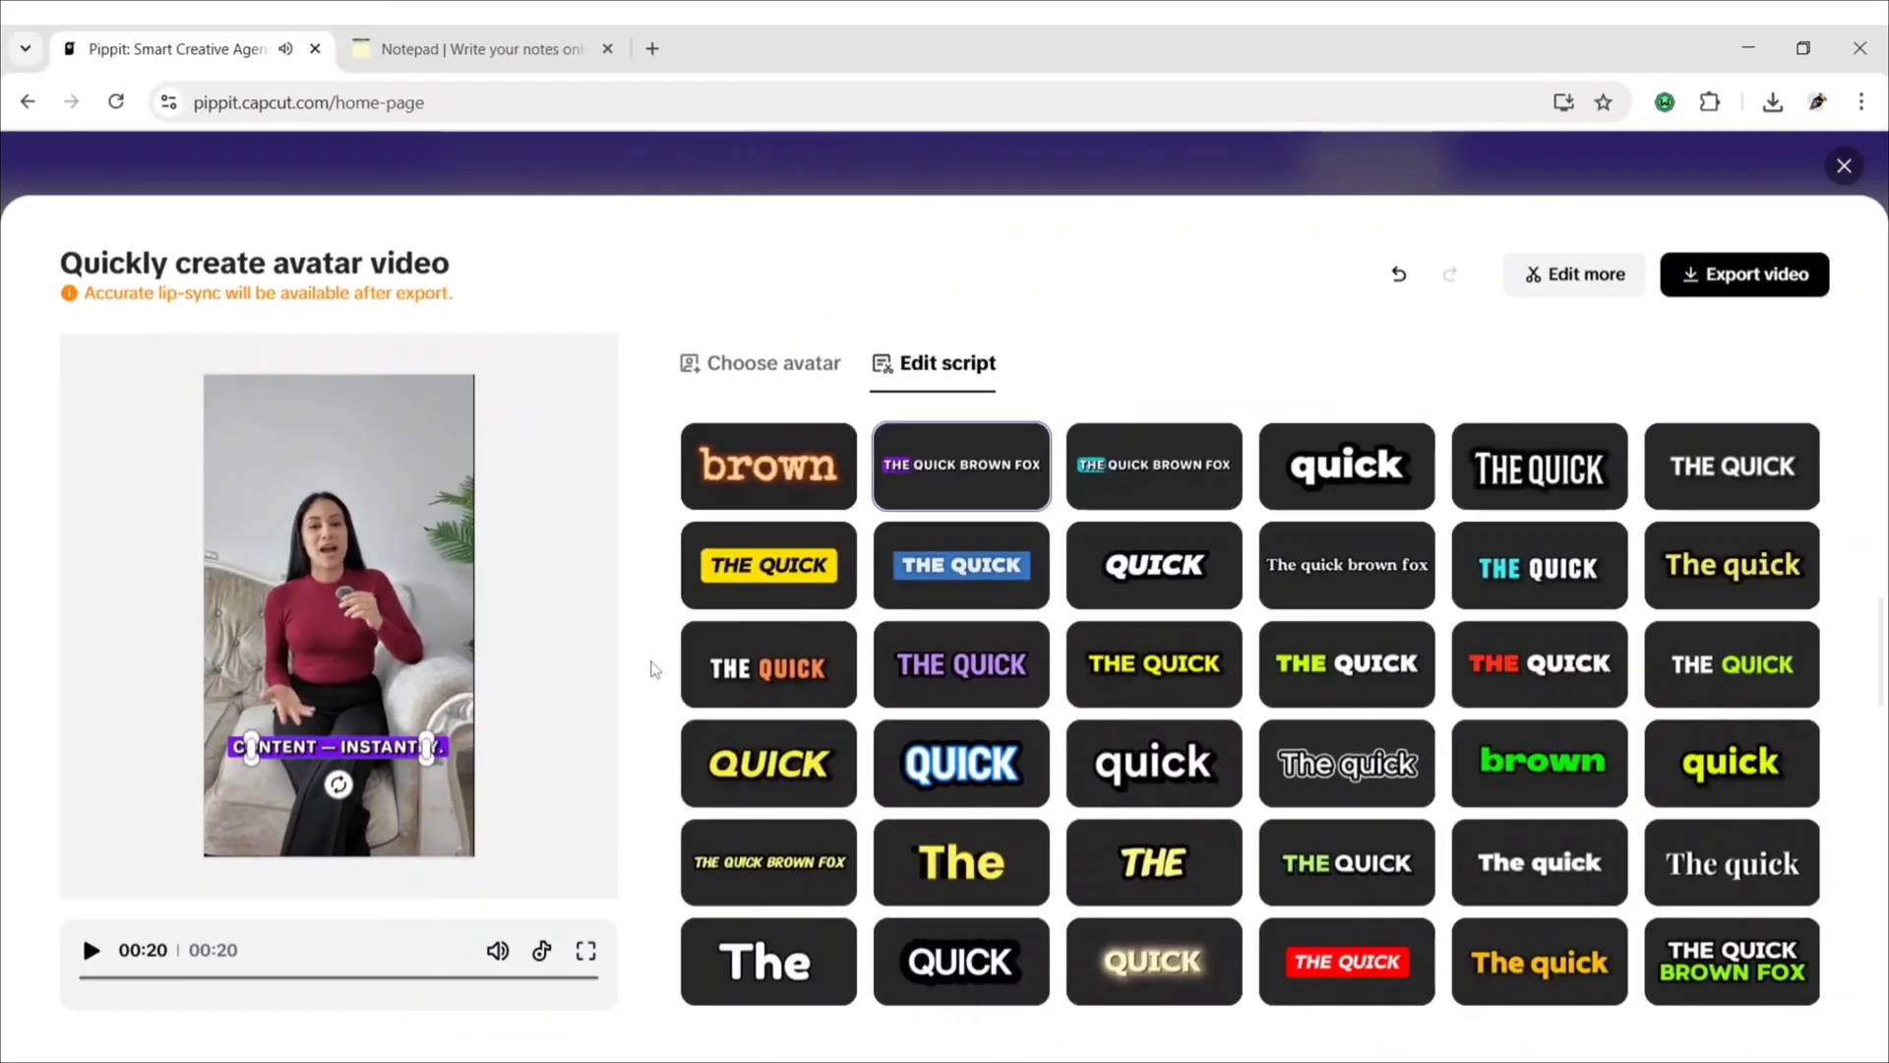
# Download the avatar video at 1080p and dismiss the download notice.
pyautogui.click(1795, 278)
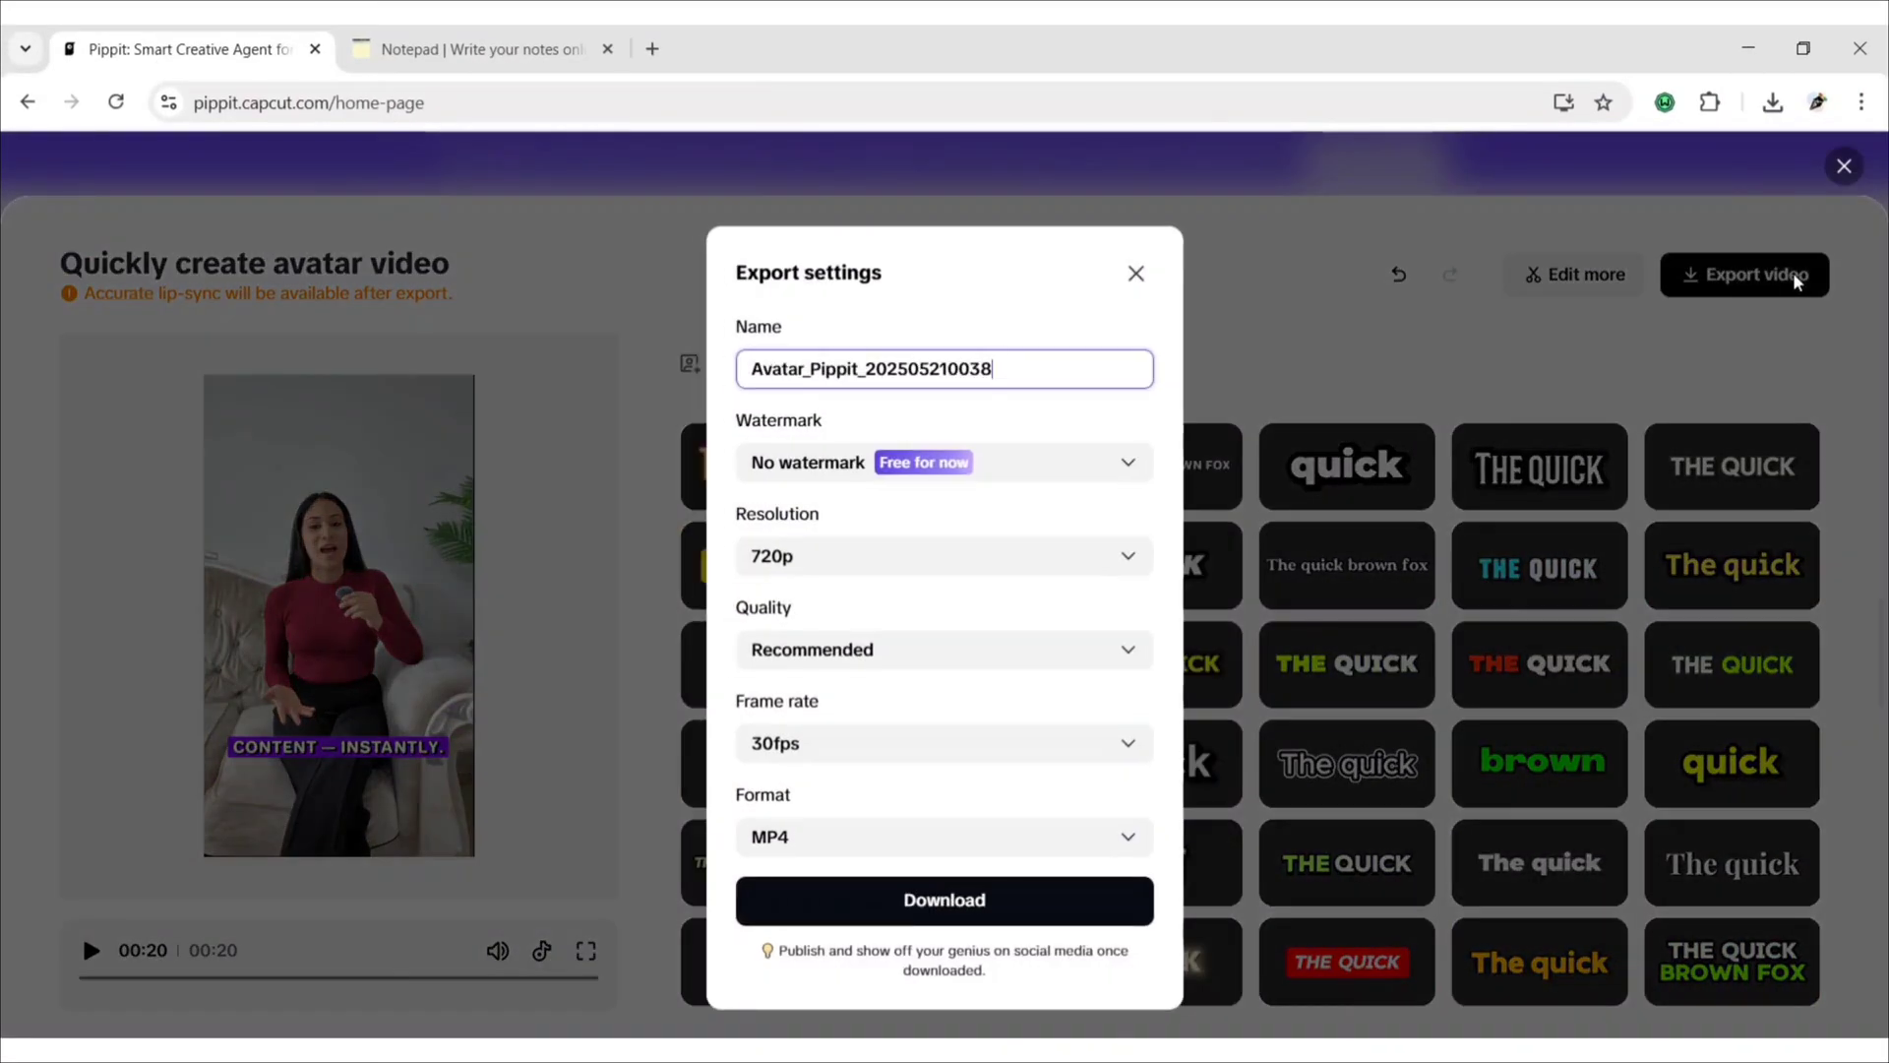
pyautogui.click(1100, 556)
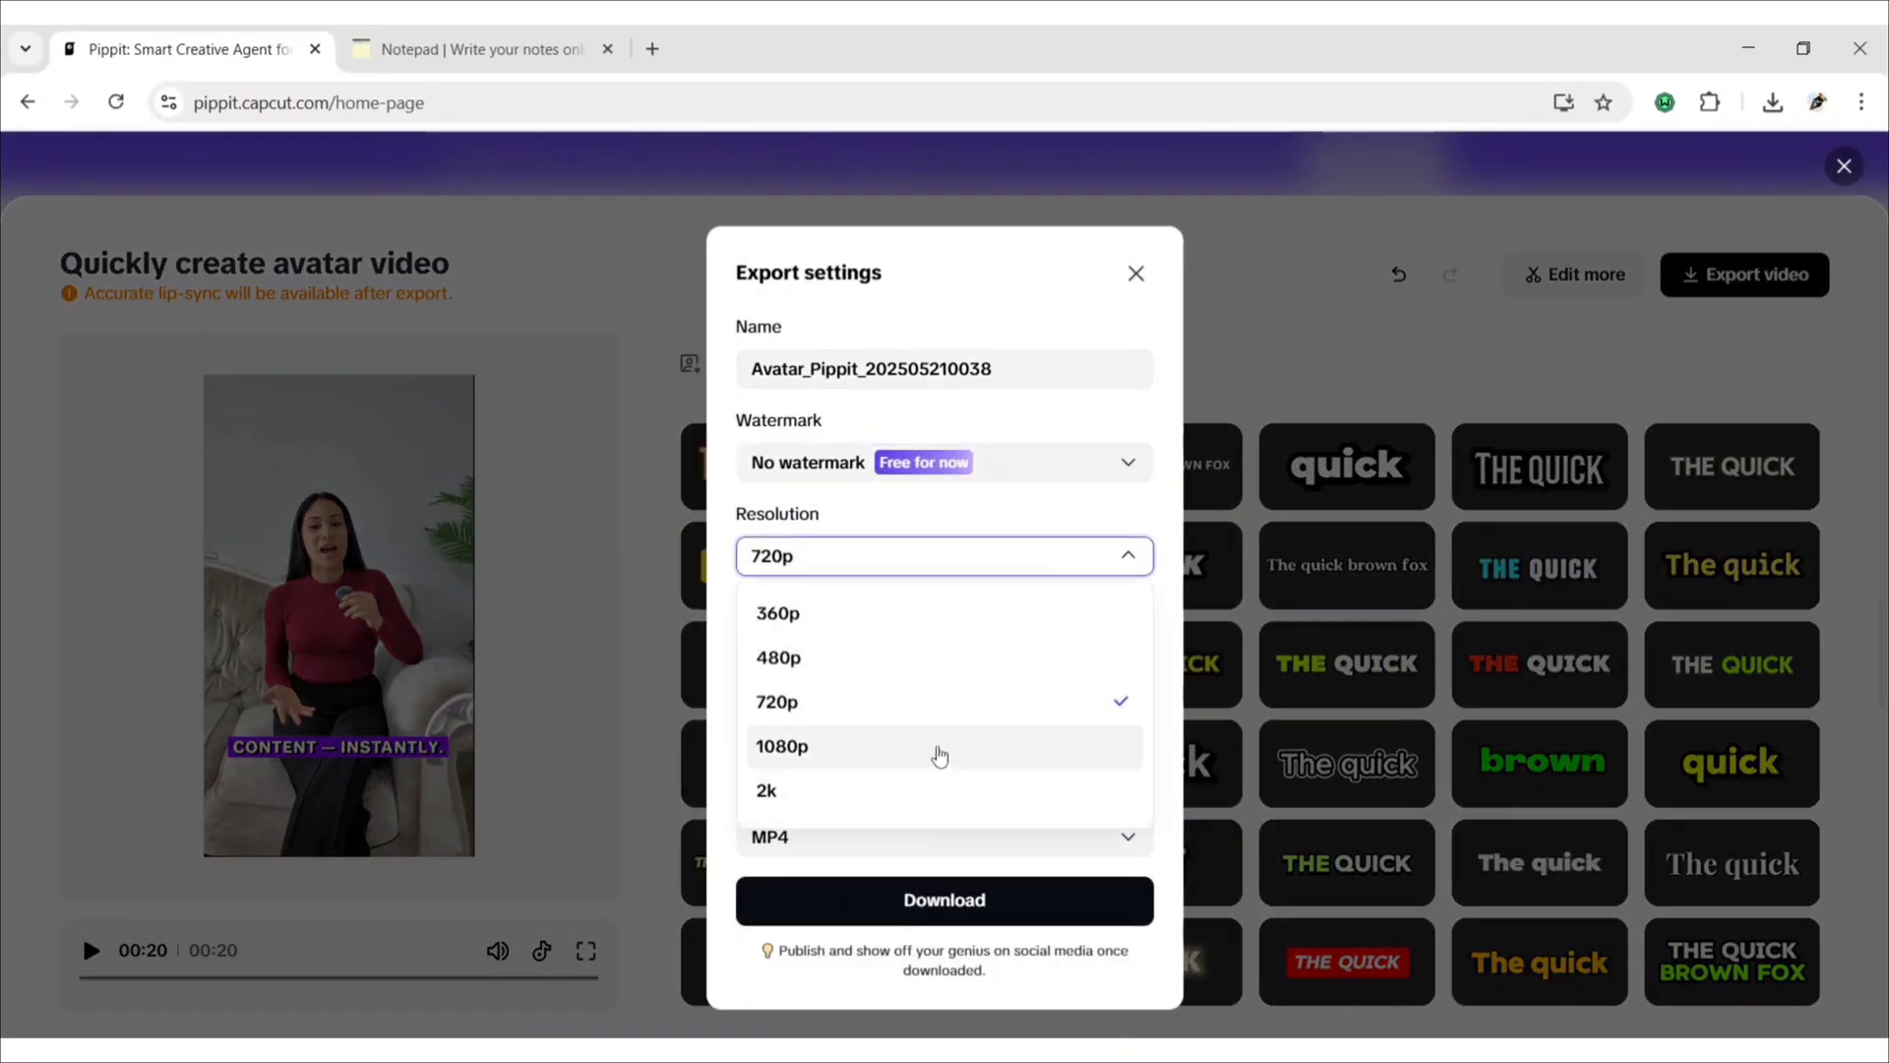
pyautogui.click(938, 755)
pyautogui.click(950, 900)
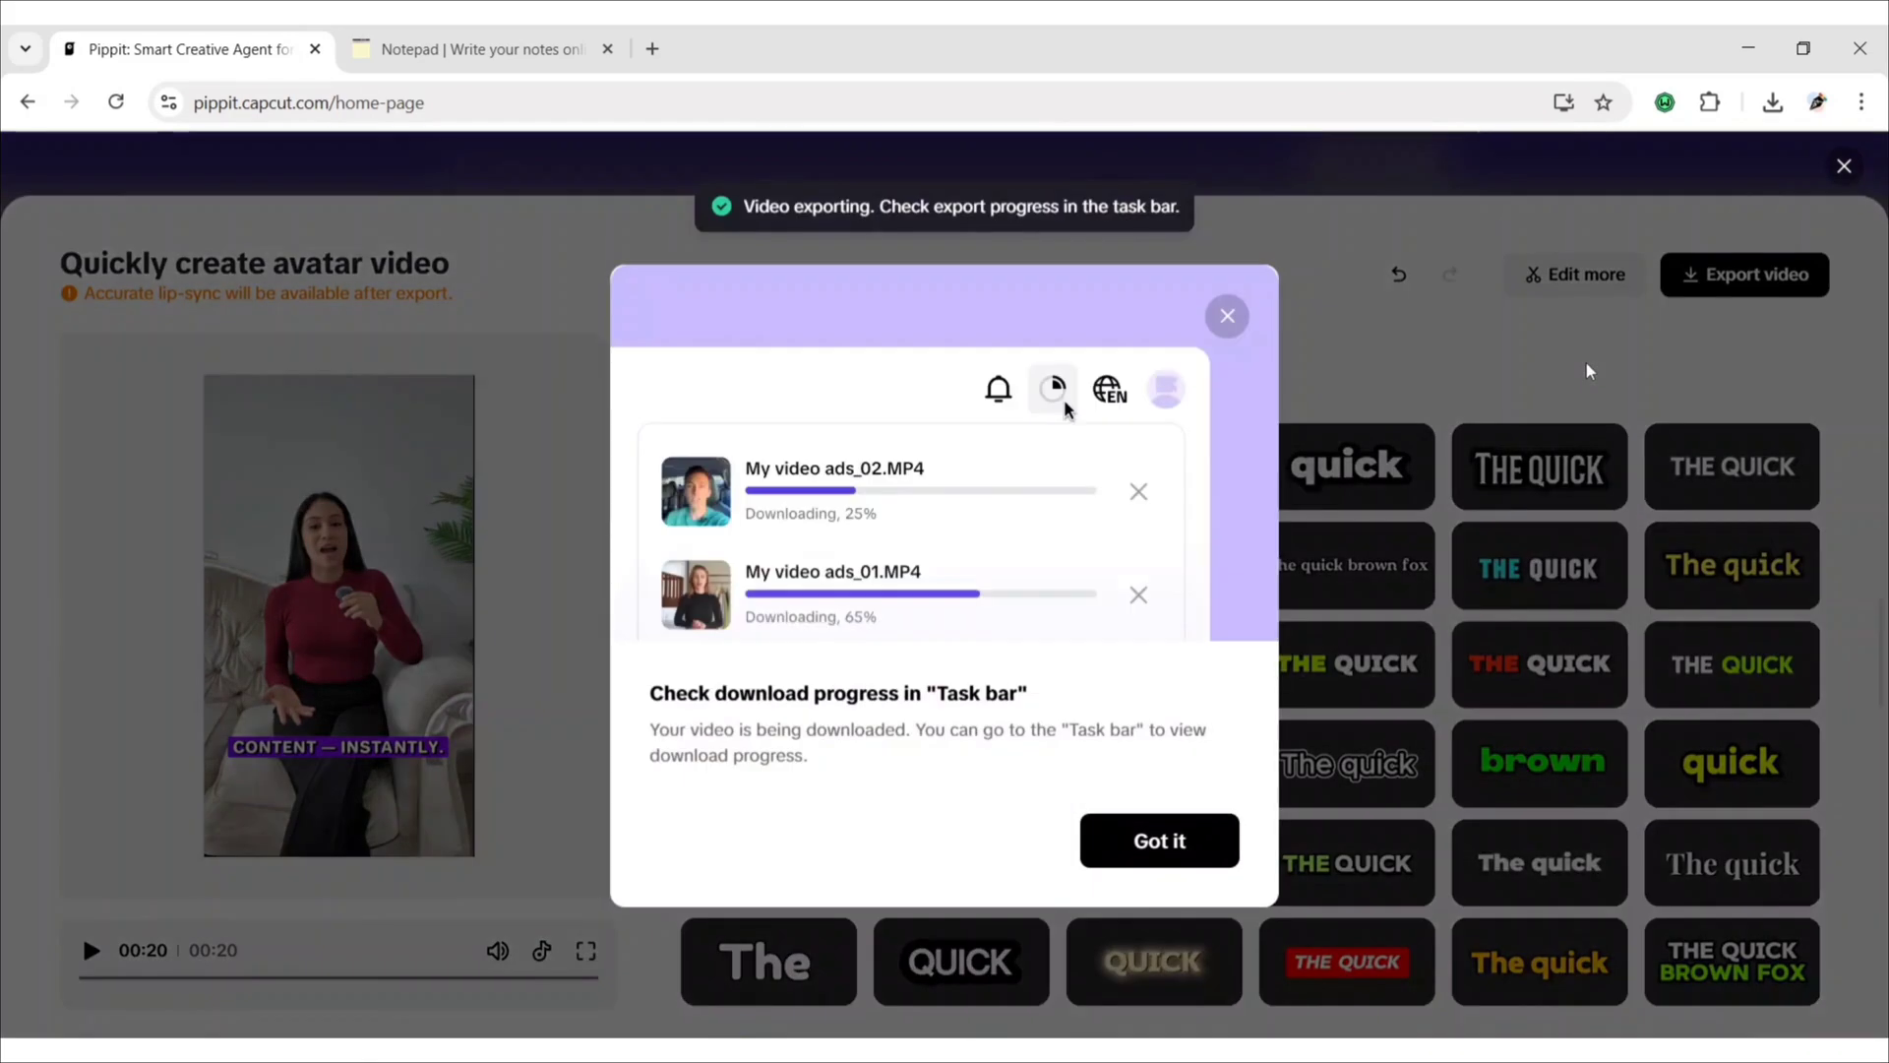
pyautogui.click(1592, 360)
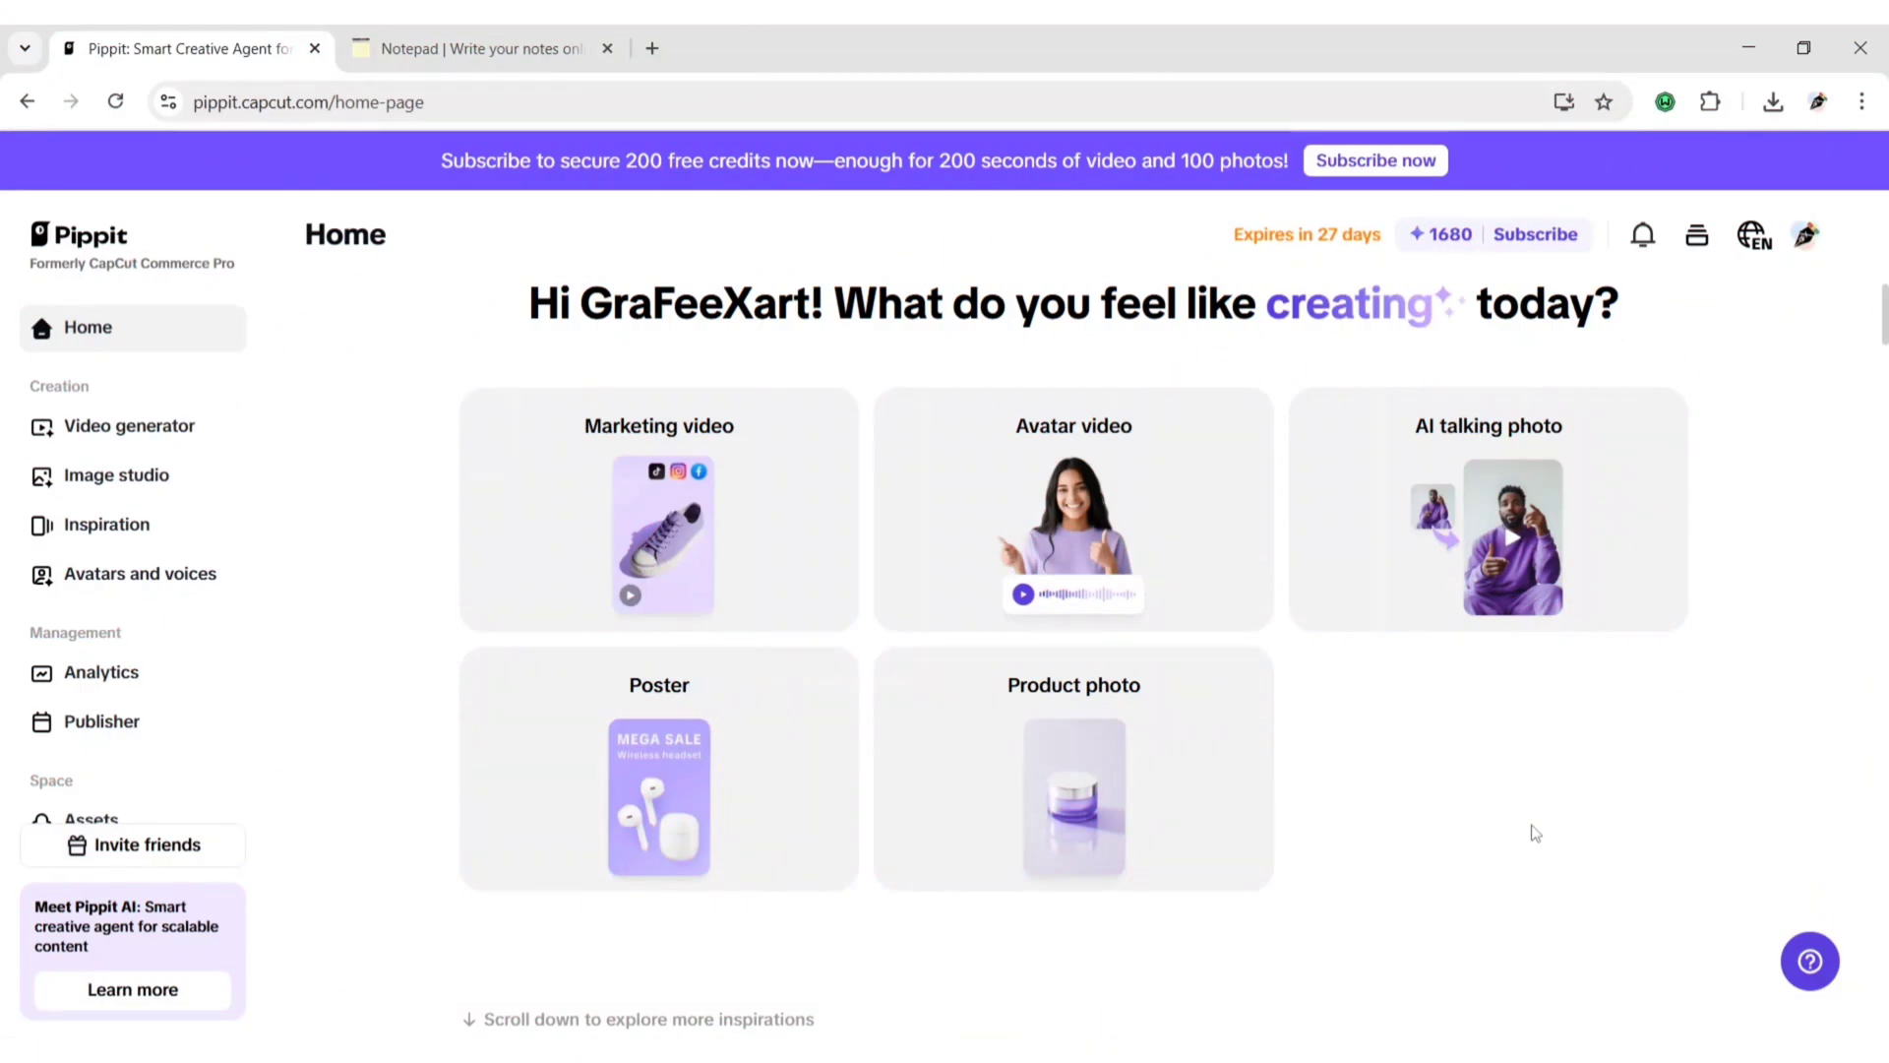
# Upload the cross_processing_vintage_film_photography_2.jpg portrait as a talking photo, confirm rights, and continue.
pyautogui.click(1505, 520)
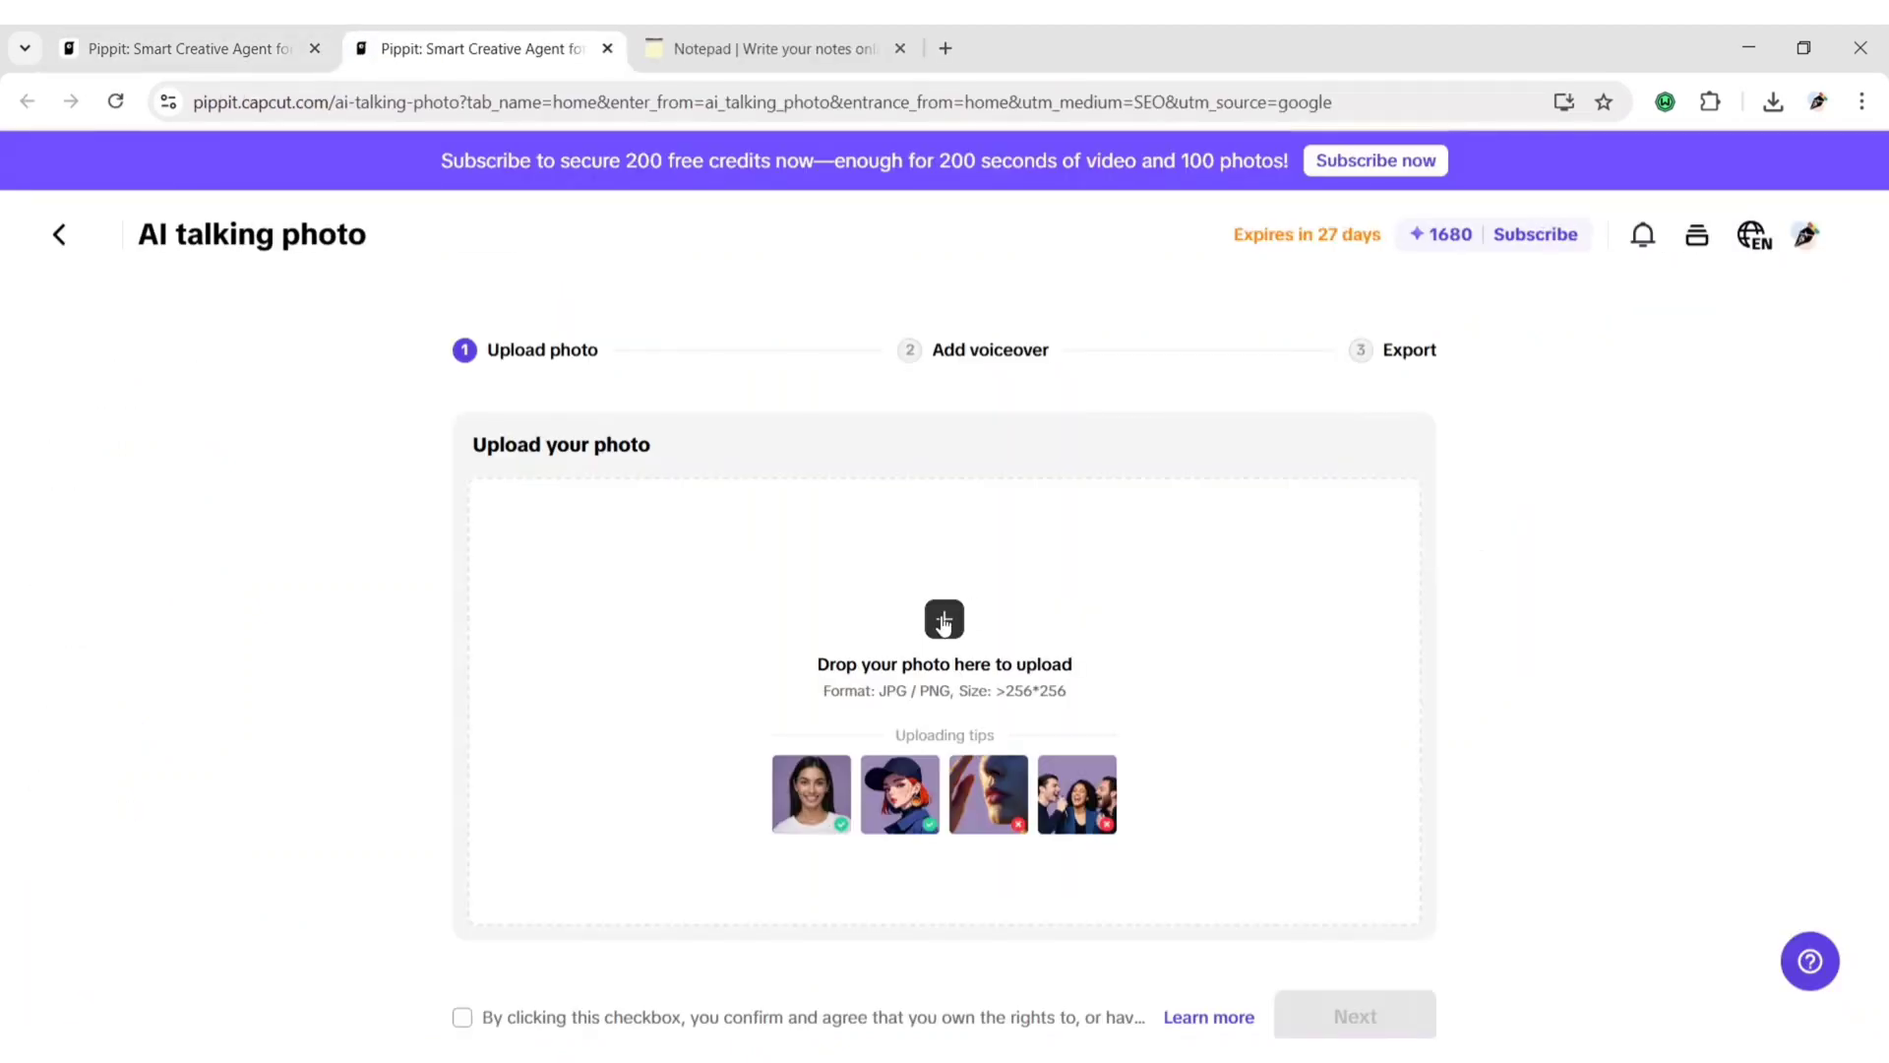
pyautogui.click(942, 620)
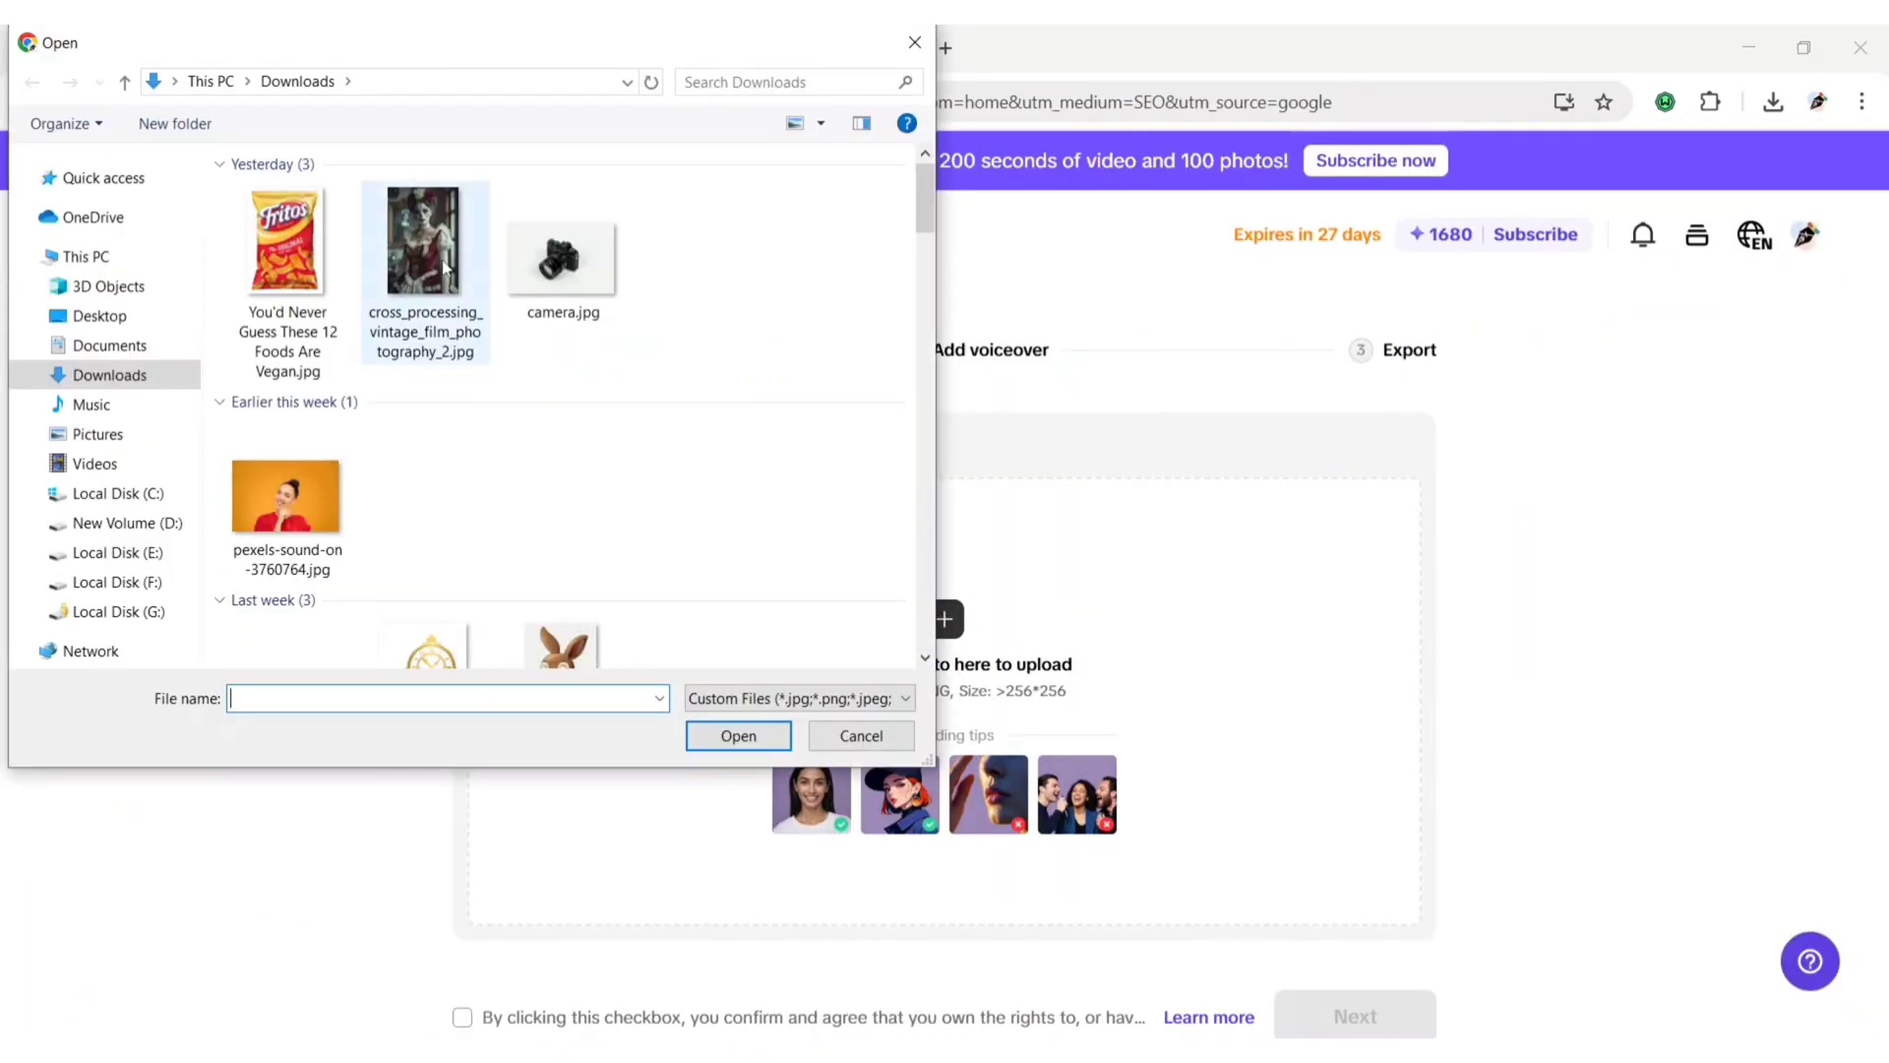
pyautogui.click(423, 246)
pyautogui.click(738, 735)
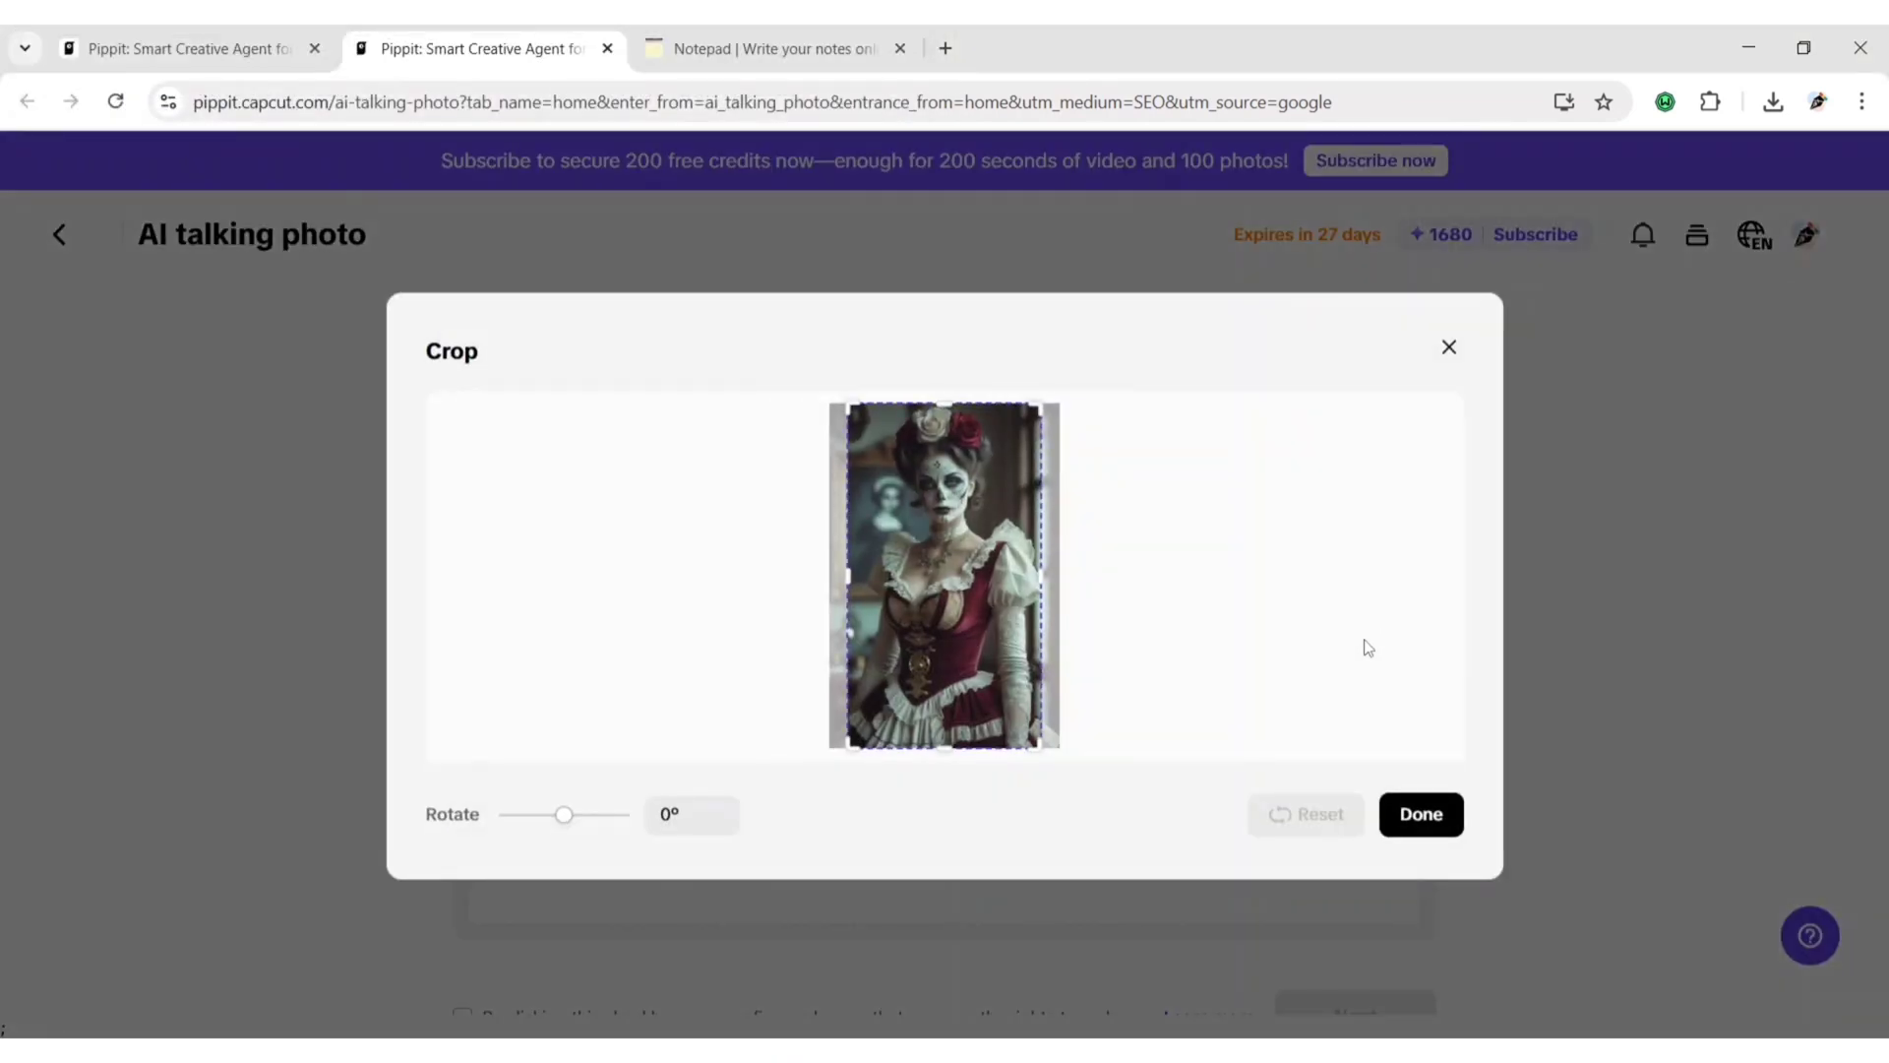
pyautogui.click(1417, 827)
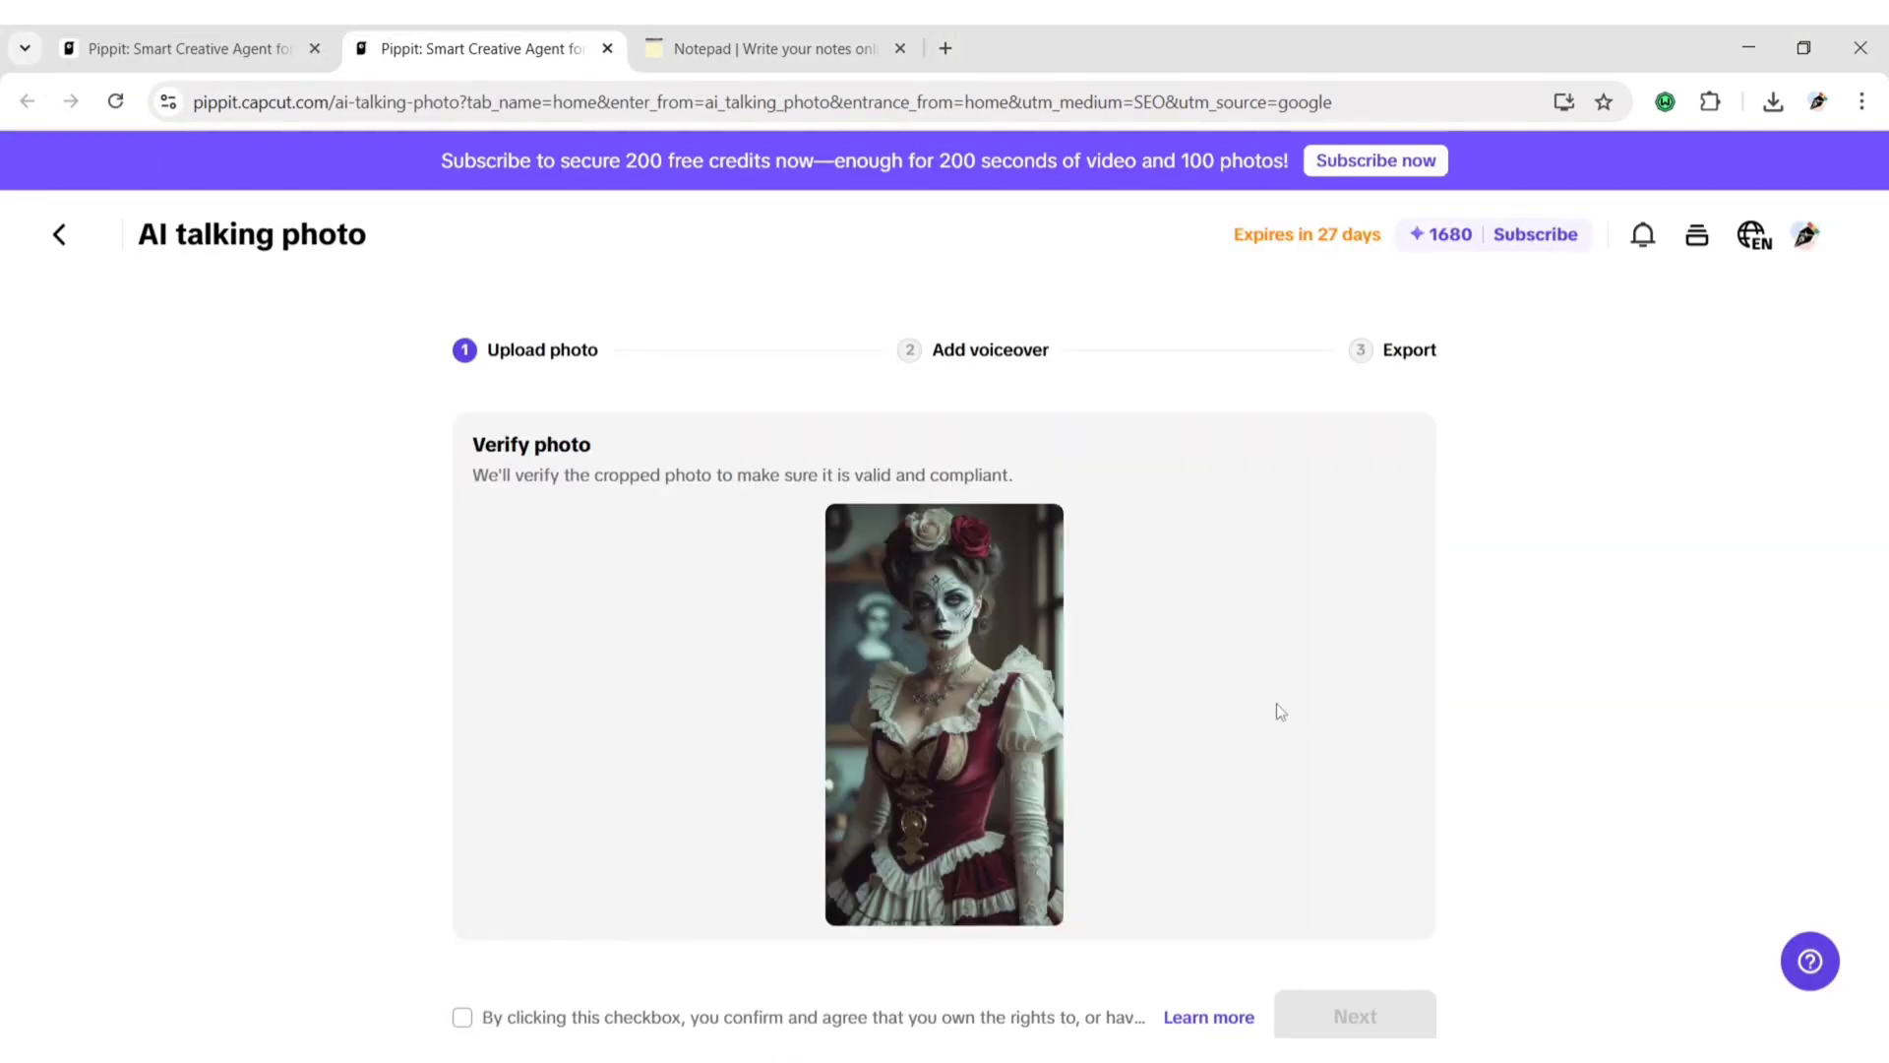
pyautogui.scroll(-1, 1230, 645)
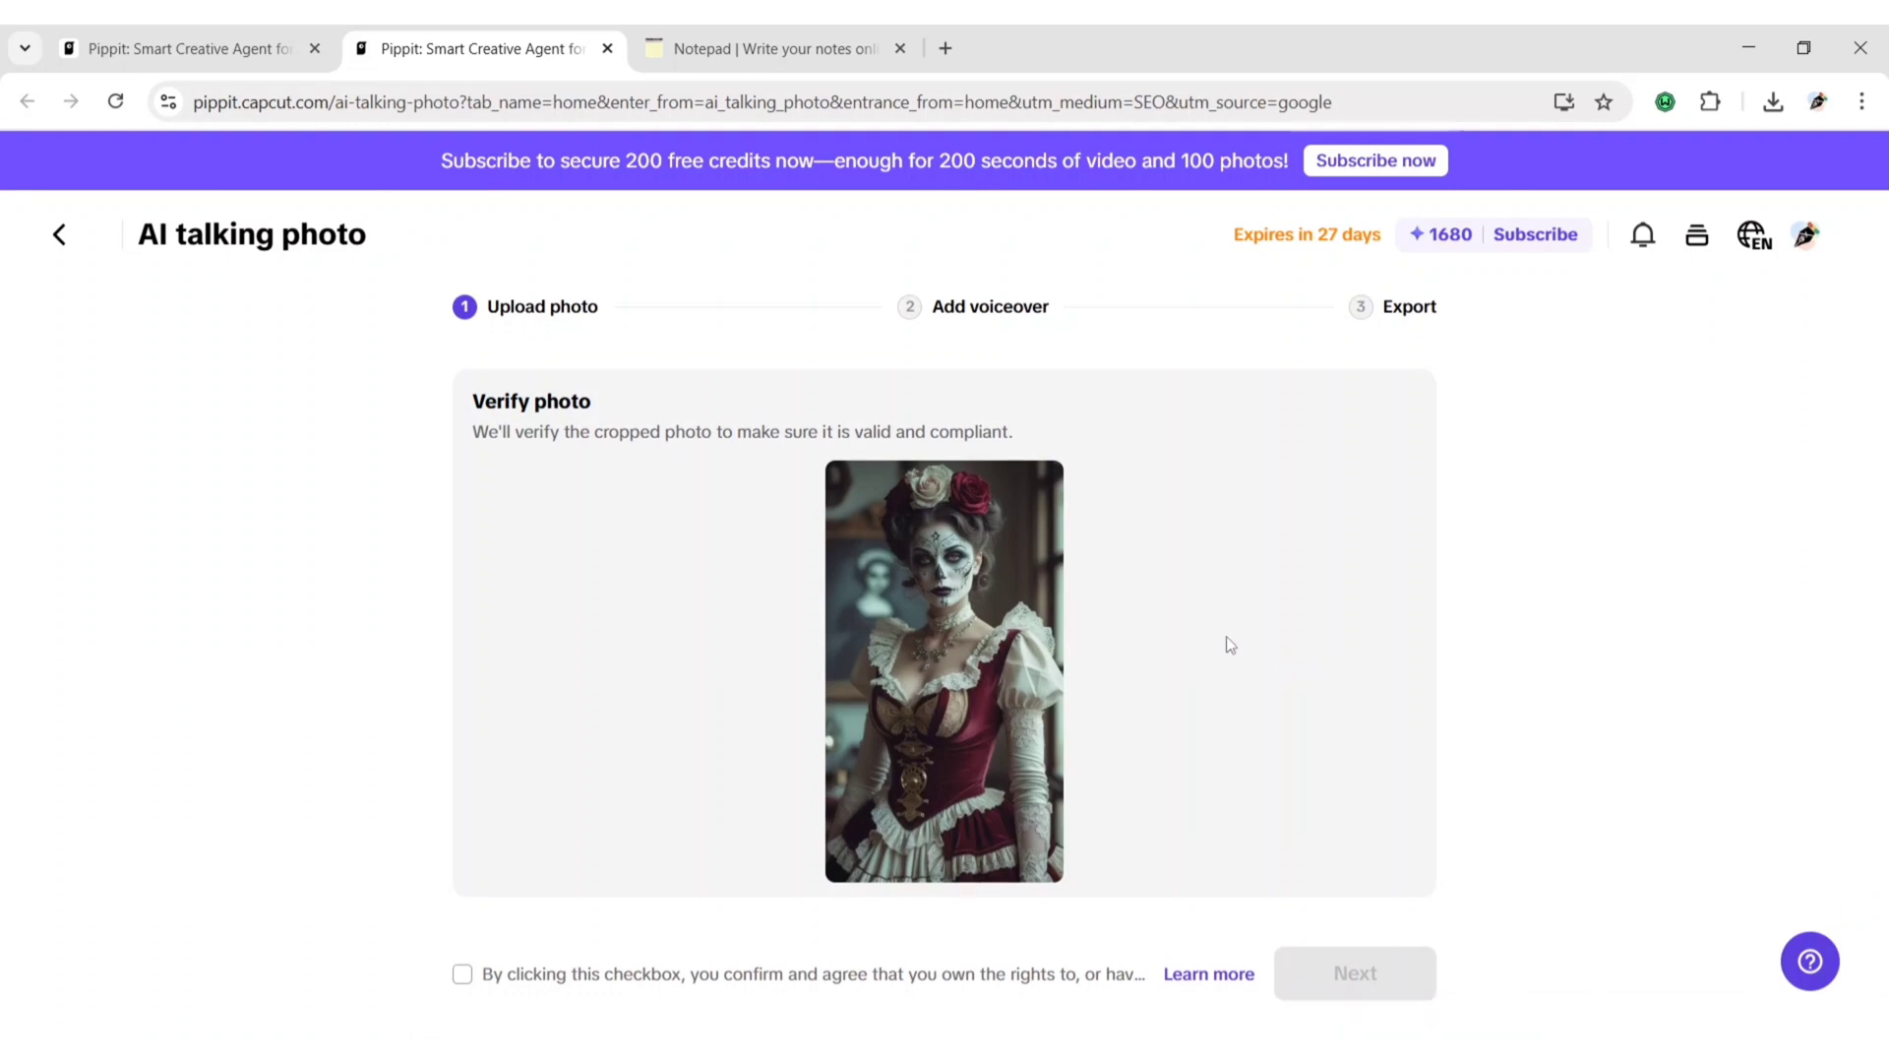
pyautogui.click(476, 982)
pyautogui.click(1341, 974)
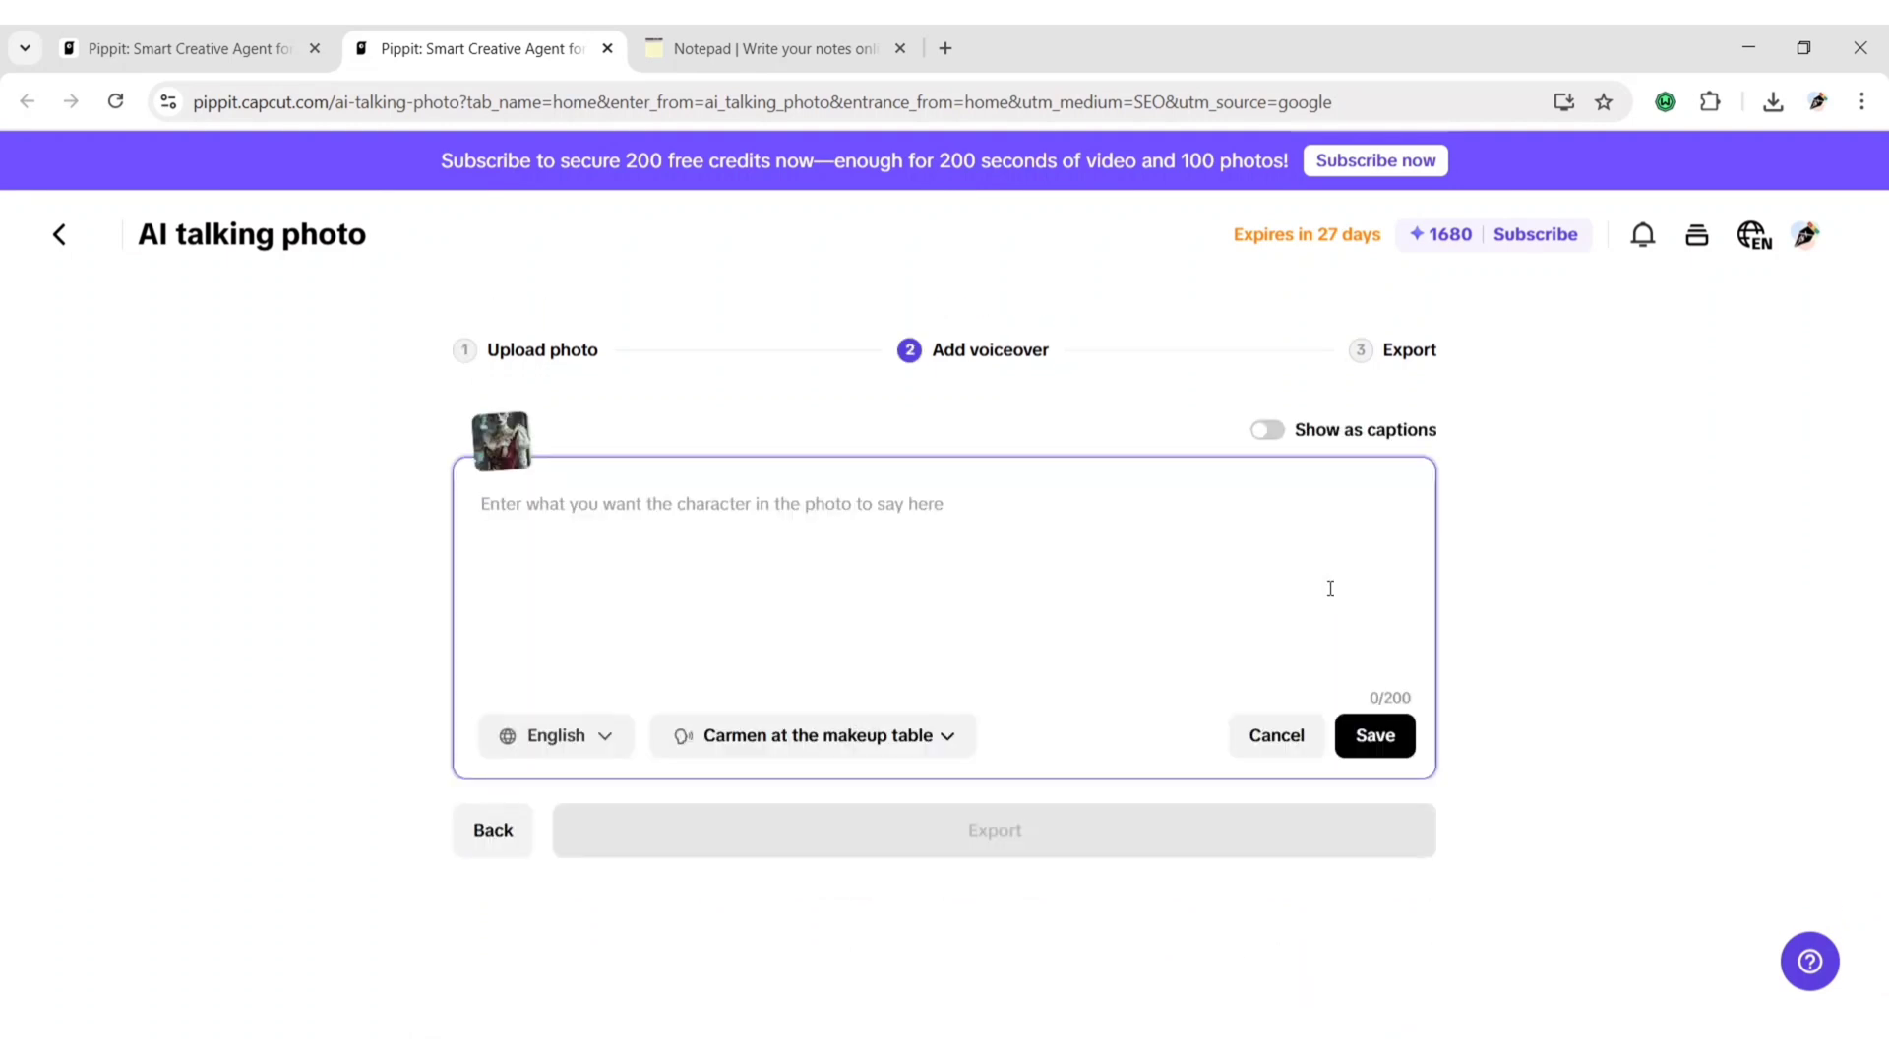
# Paste the 'They say I was a queen once…' poem into the script, remove the cut-off line, and save.
pyautogui.click(768, 48)
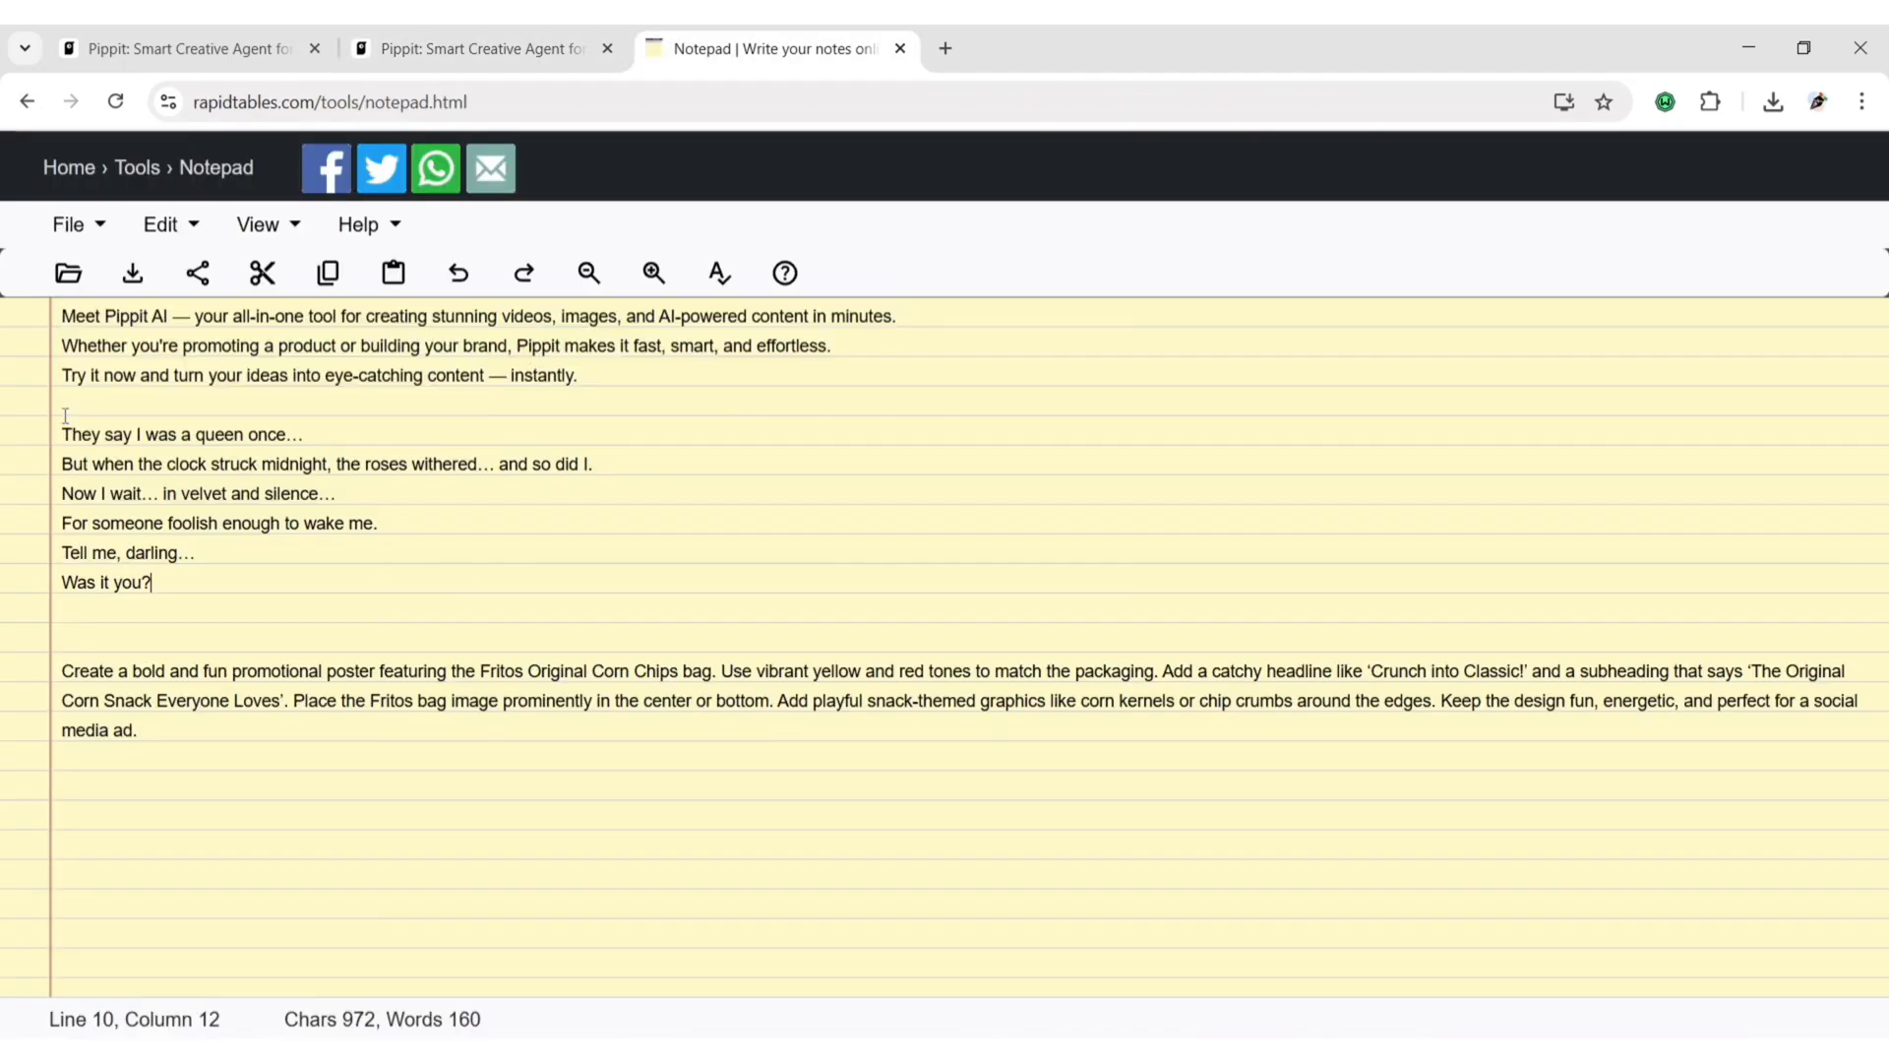
pyautogui.moveTo(63, 405); pyautogui.dragTo(152, 583)
pyautogui.hotkey('ctrl', 'c')
pyautogui.click(328, 273)
pyautogui.click(482, 49)
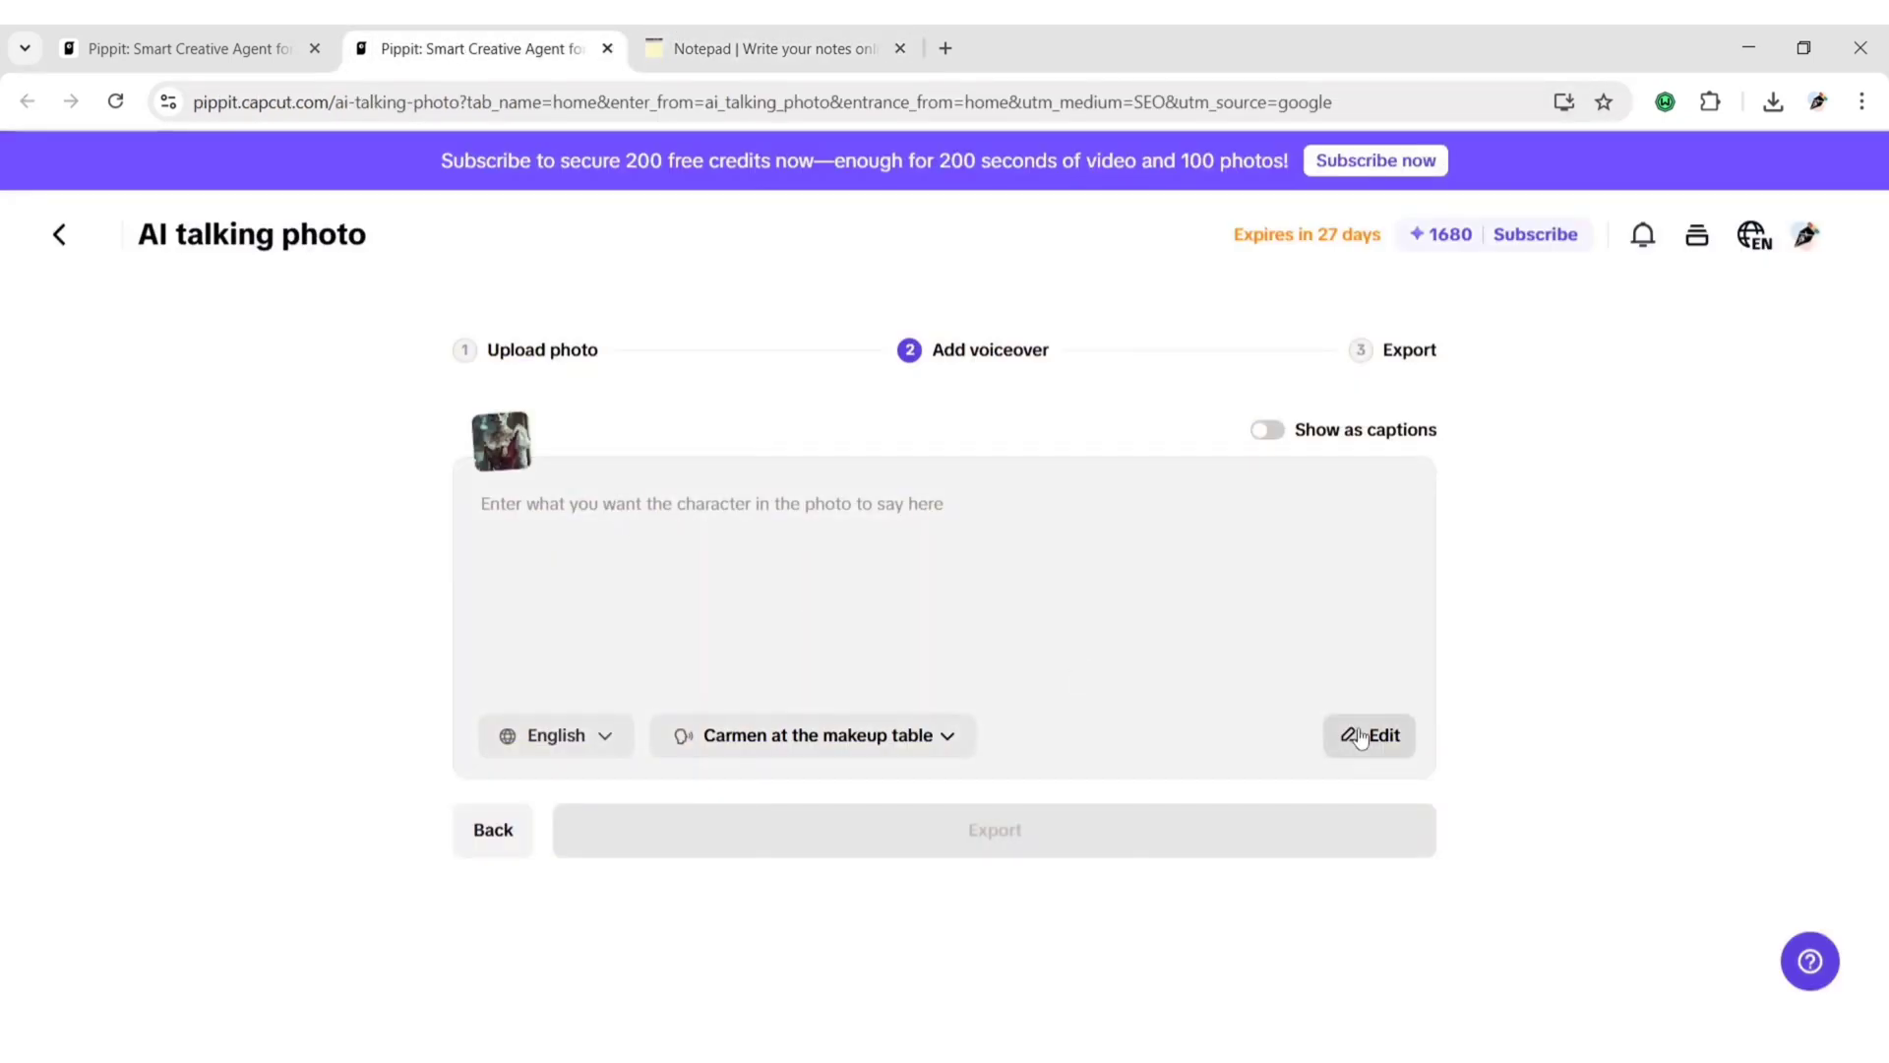
pyautogui.click(710, 527)
pyautogui.hotkey('ctrl', 'v')
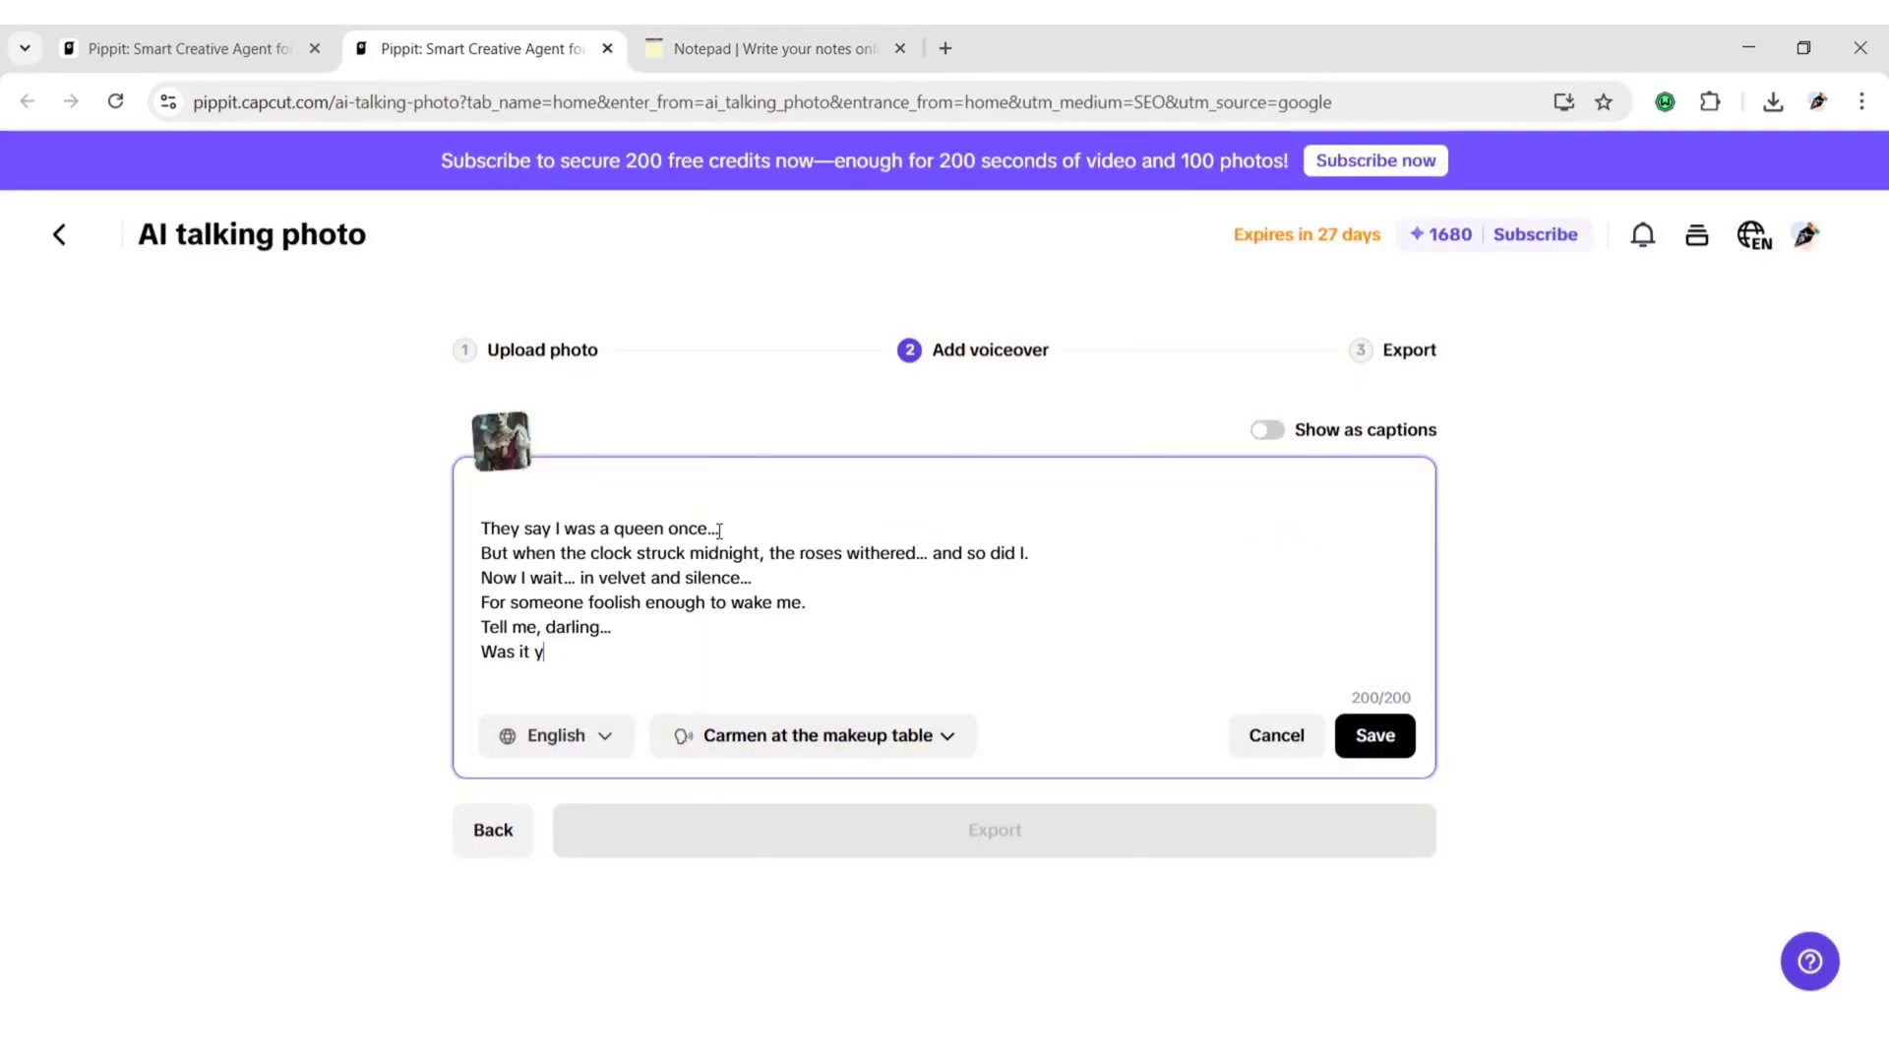
pyautogui.moveTo(573, 650); pyautogui.dragTo(455, 676)
pyautogui.press('BackSpace')
pyautogui.click(1396, 750)
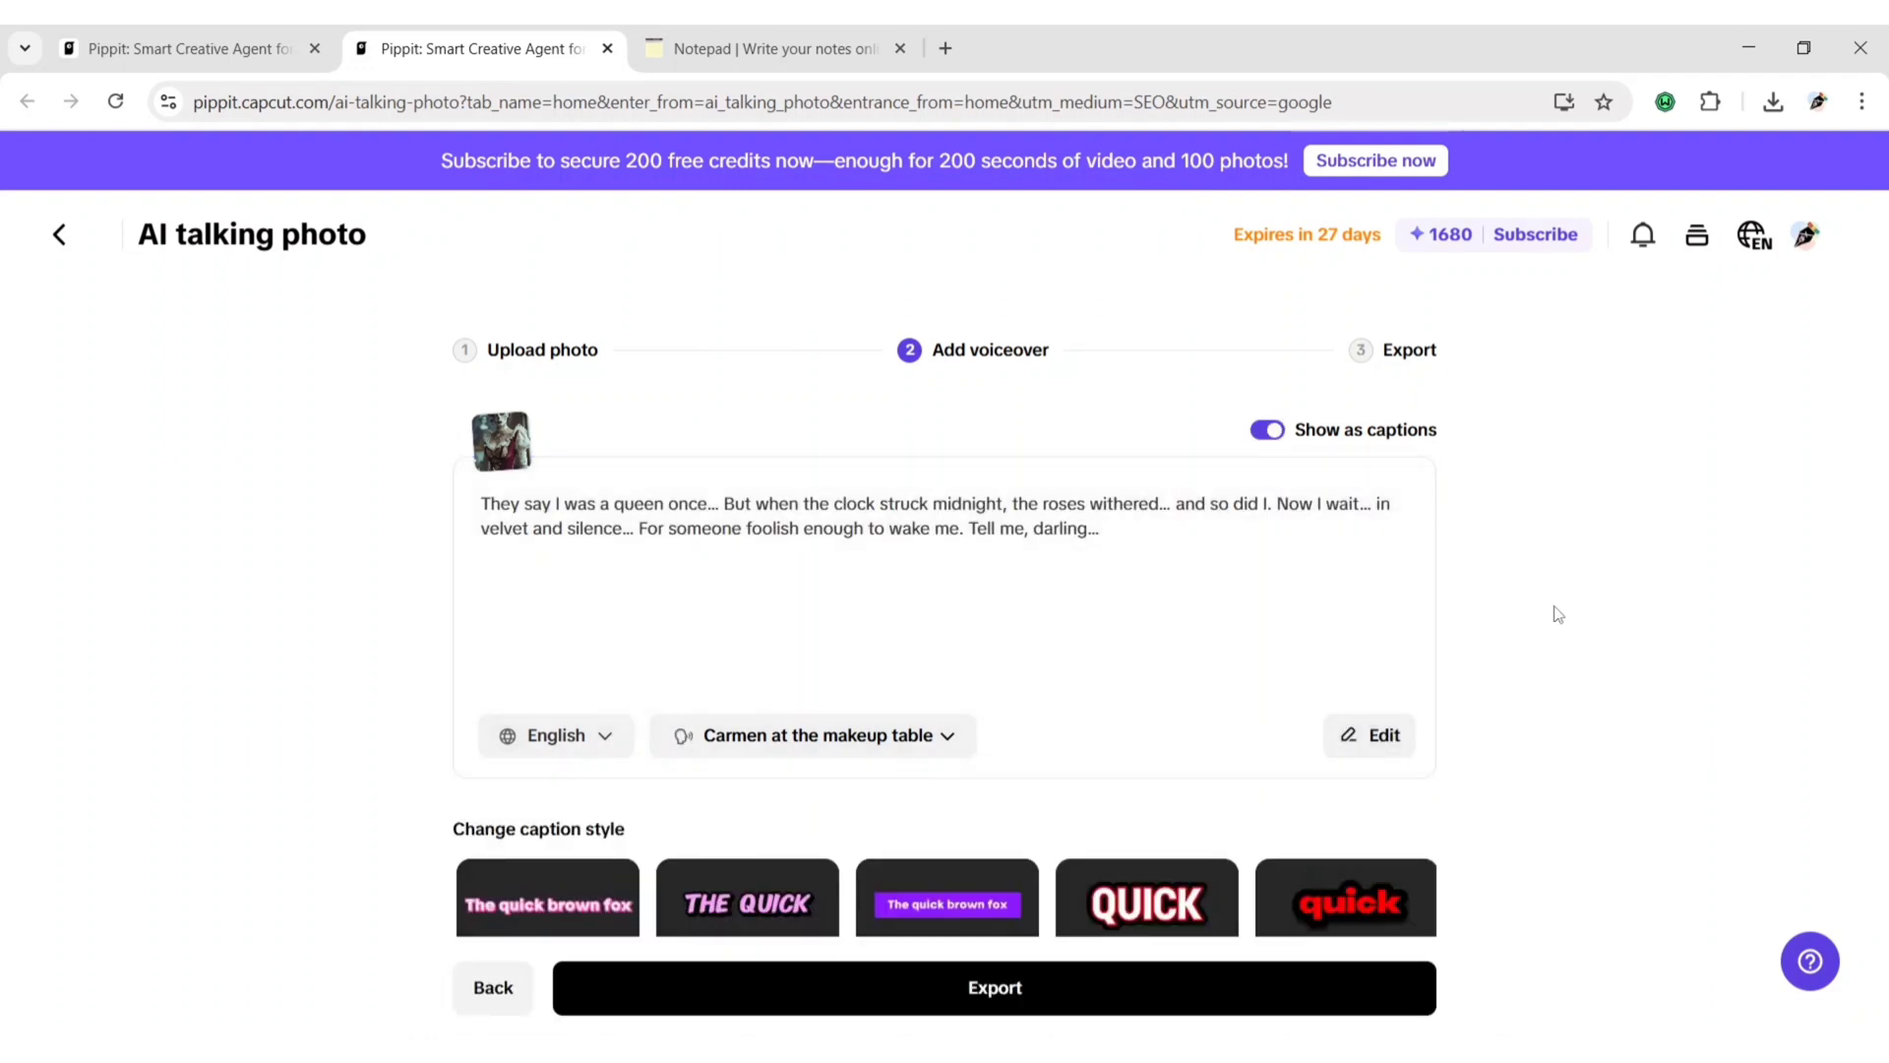
# Download the talking photo video as a 1080p MP4, declining the app install prompt.
pyautogui.click(1017, 988)
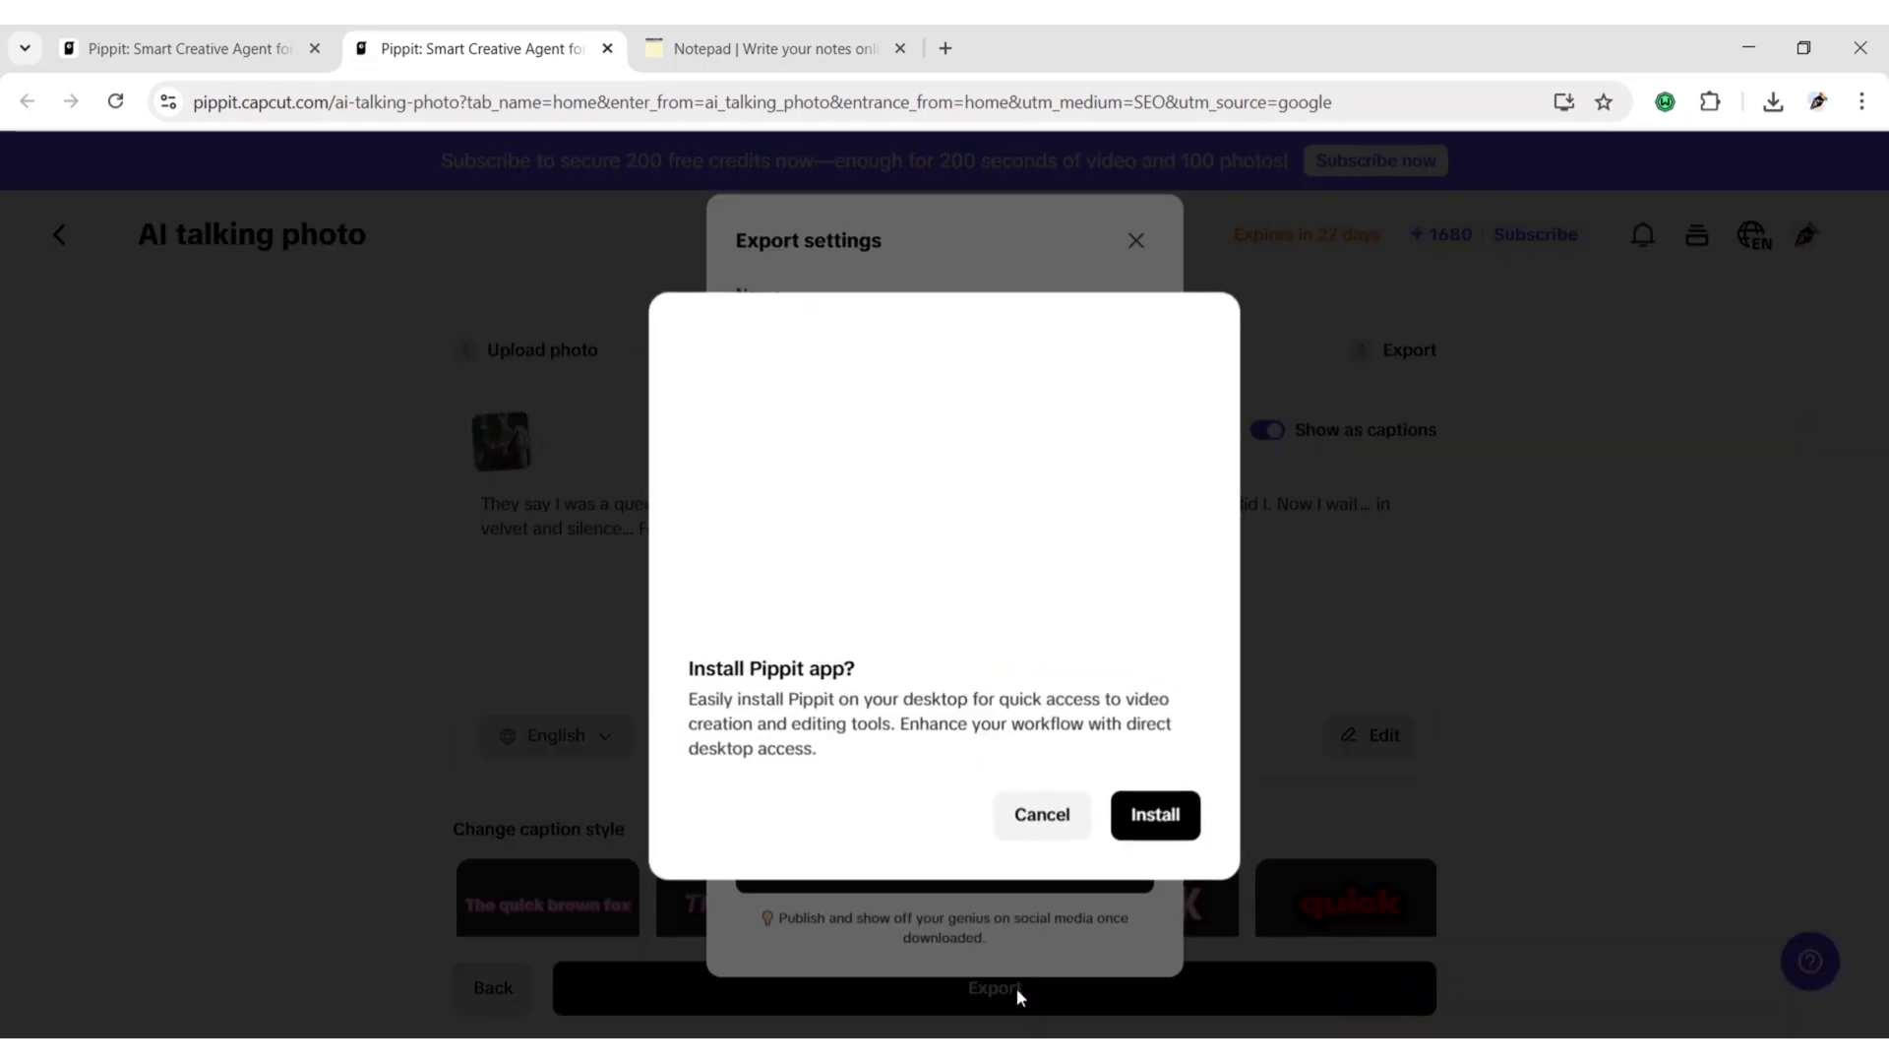
pyautogui.click(1045, 816)
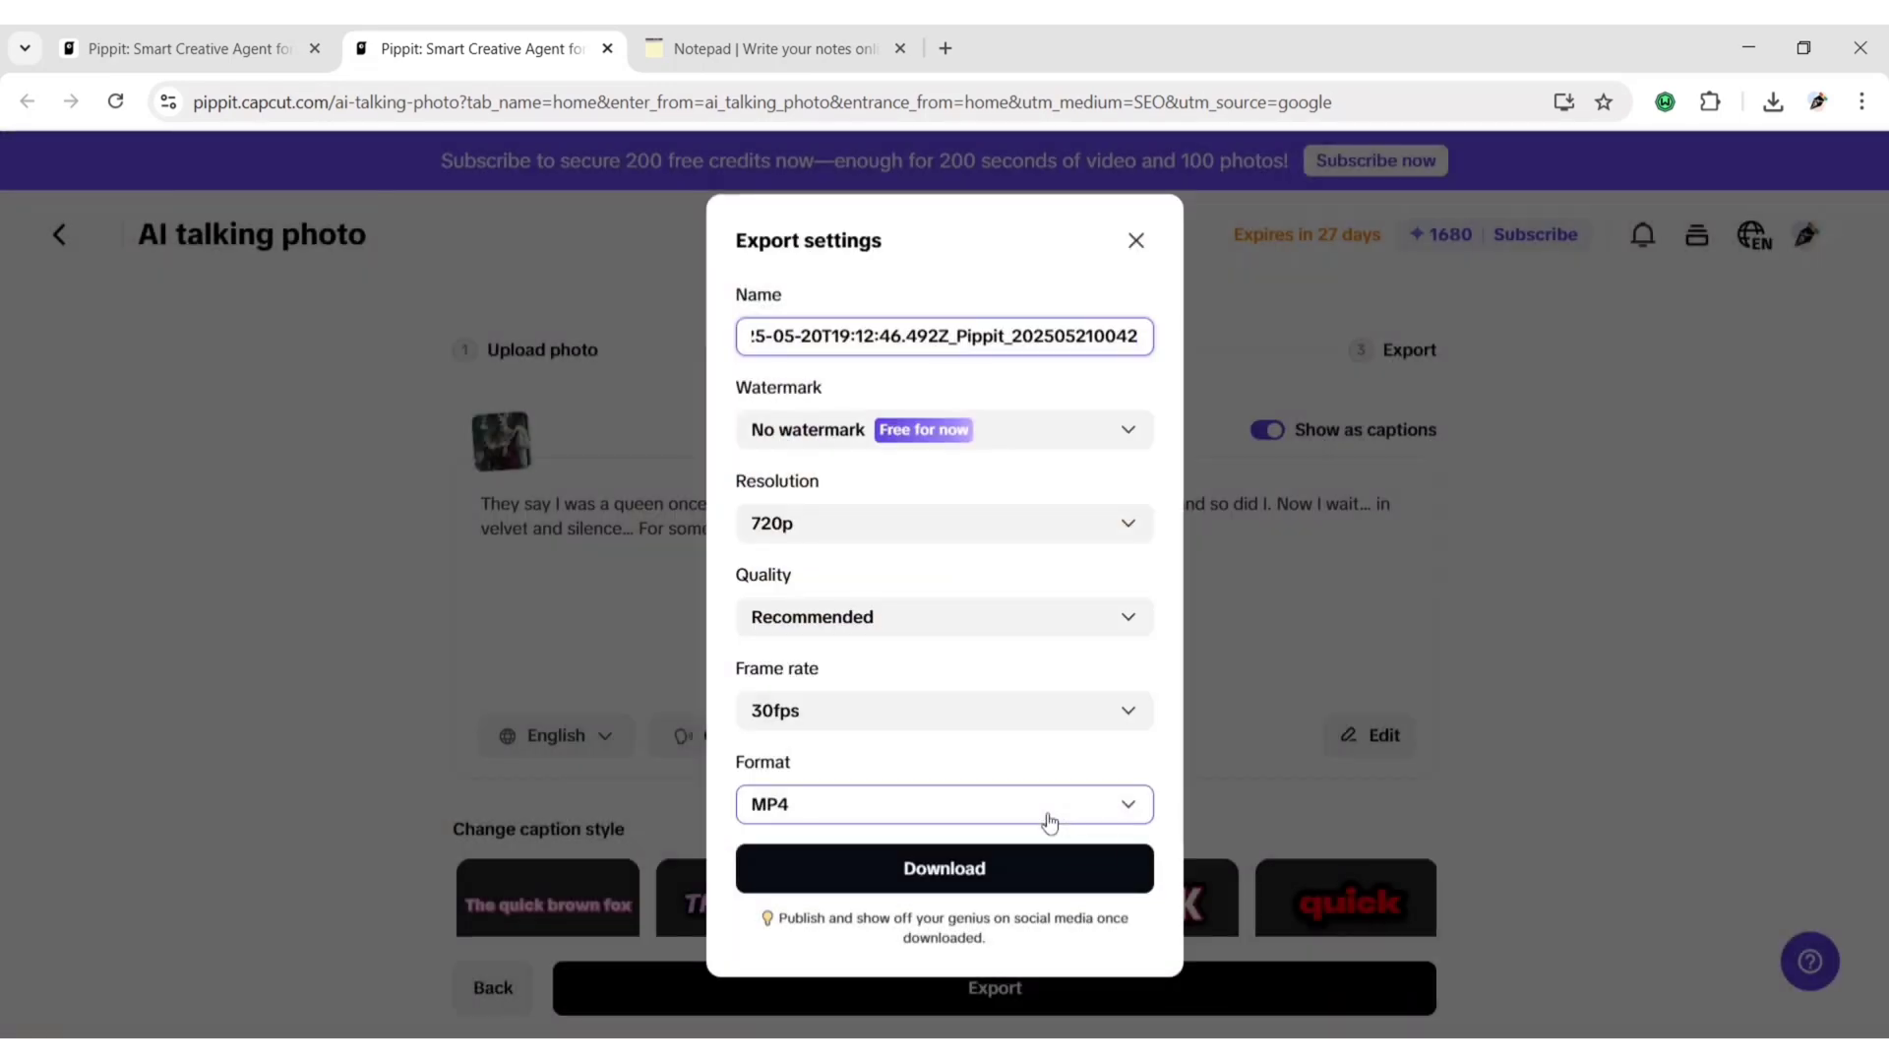
pyautogui.click(1118, 525)
pyautogui.click(936, 724)
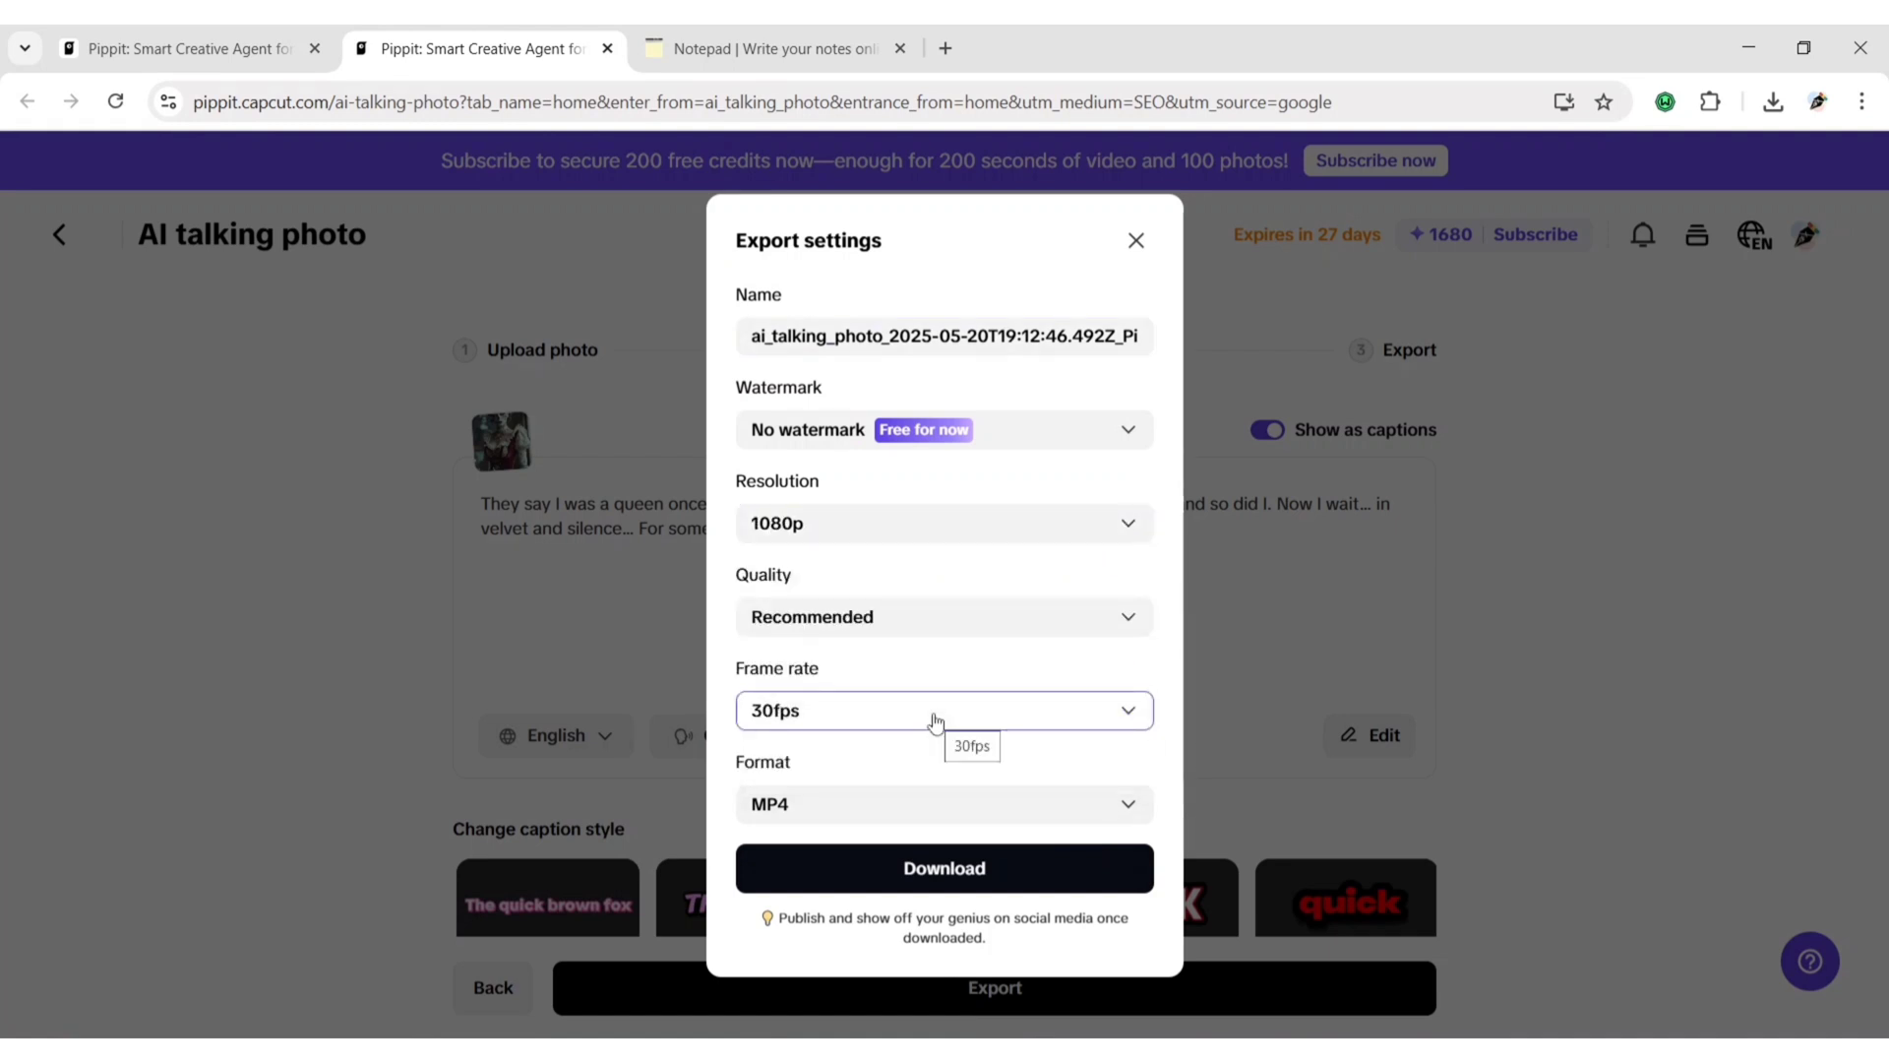
pyautogui.click(928, 870)
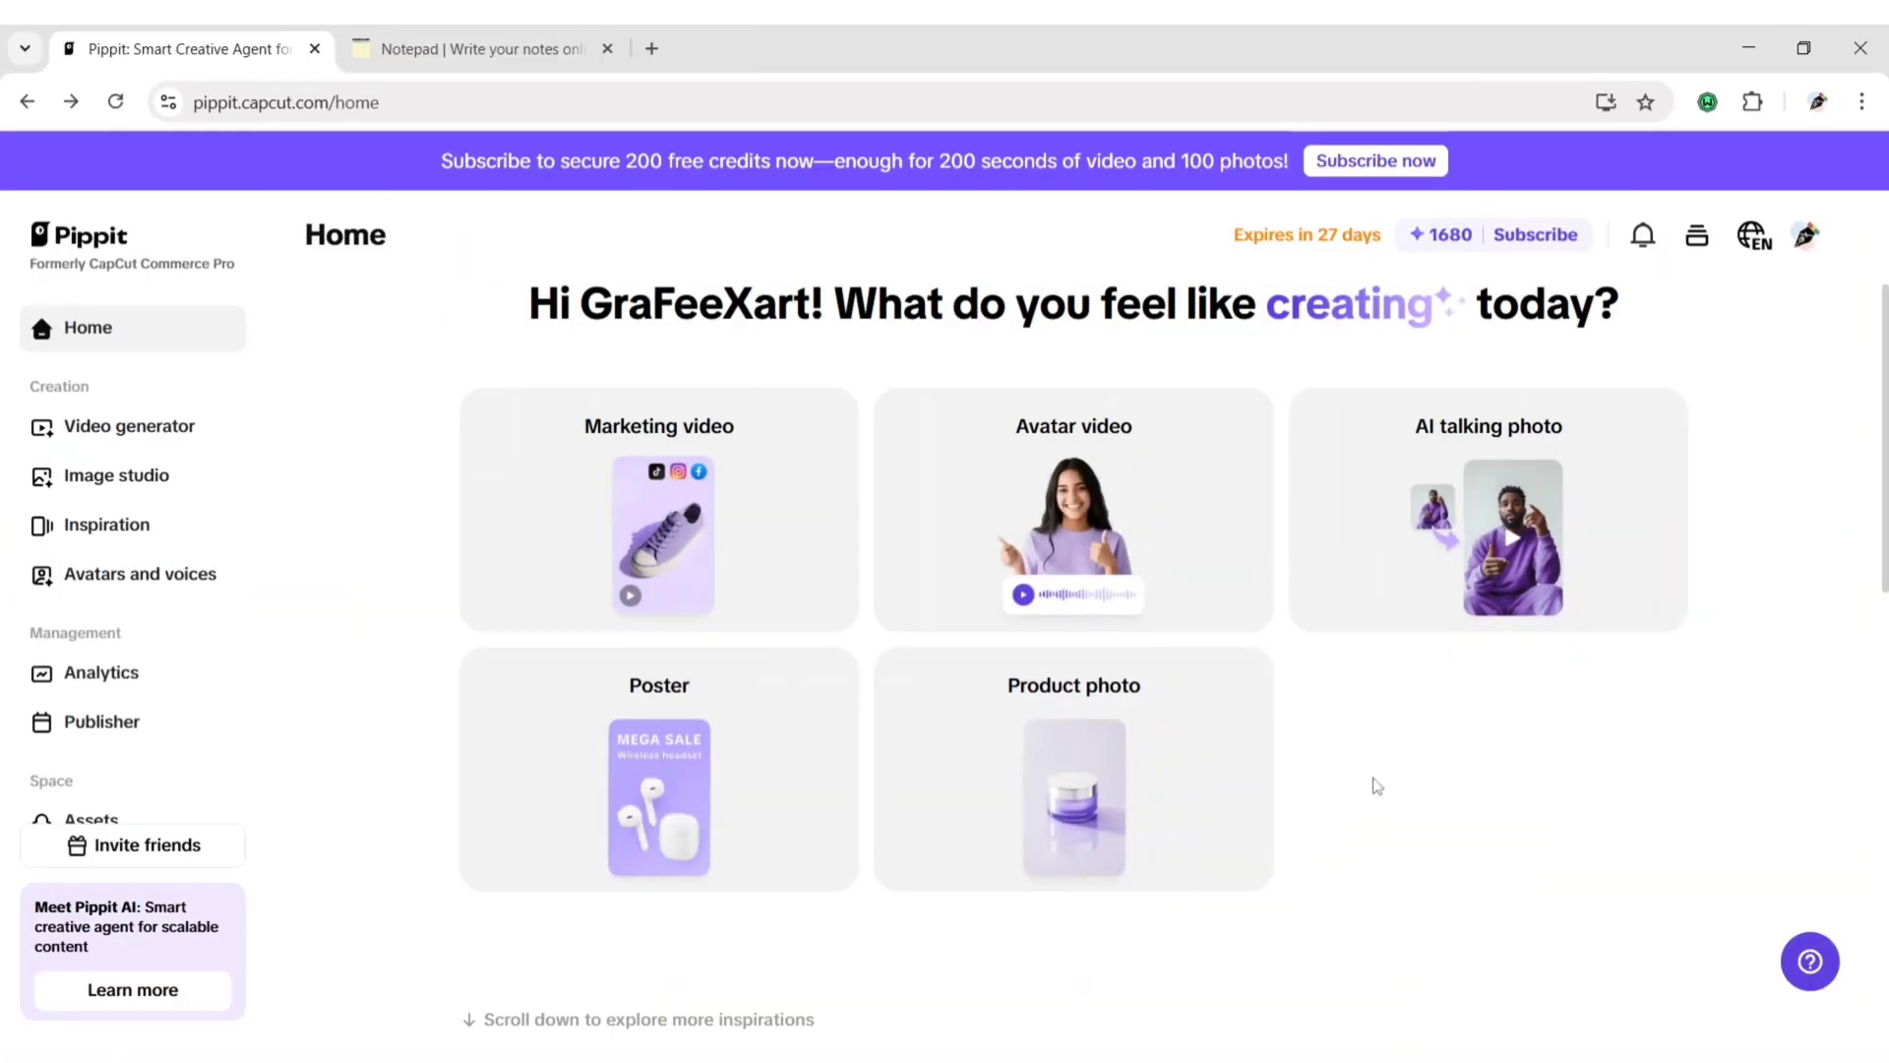
# Go to the Image studio.
pyautogui.click(166, 495)
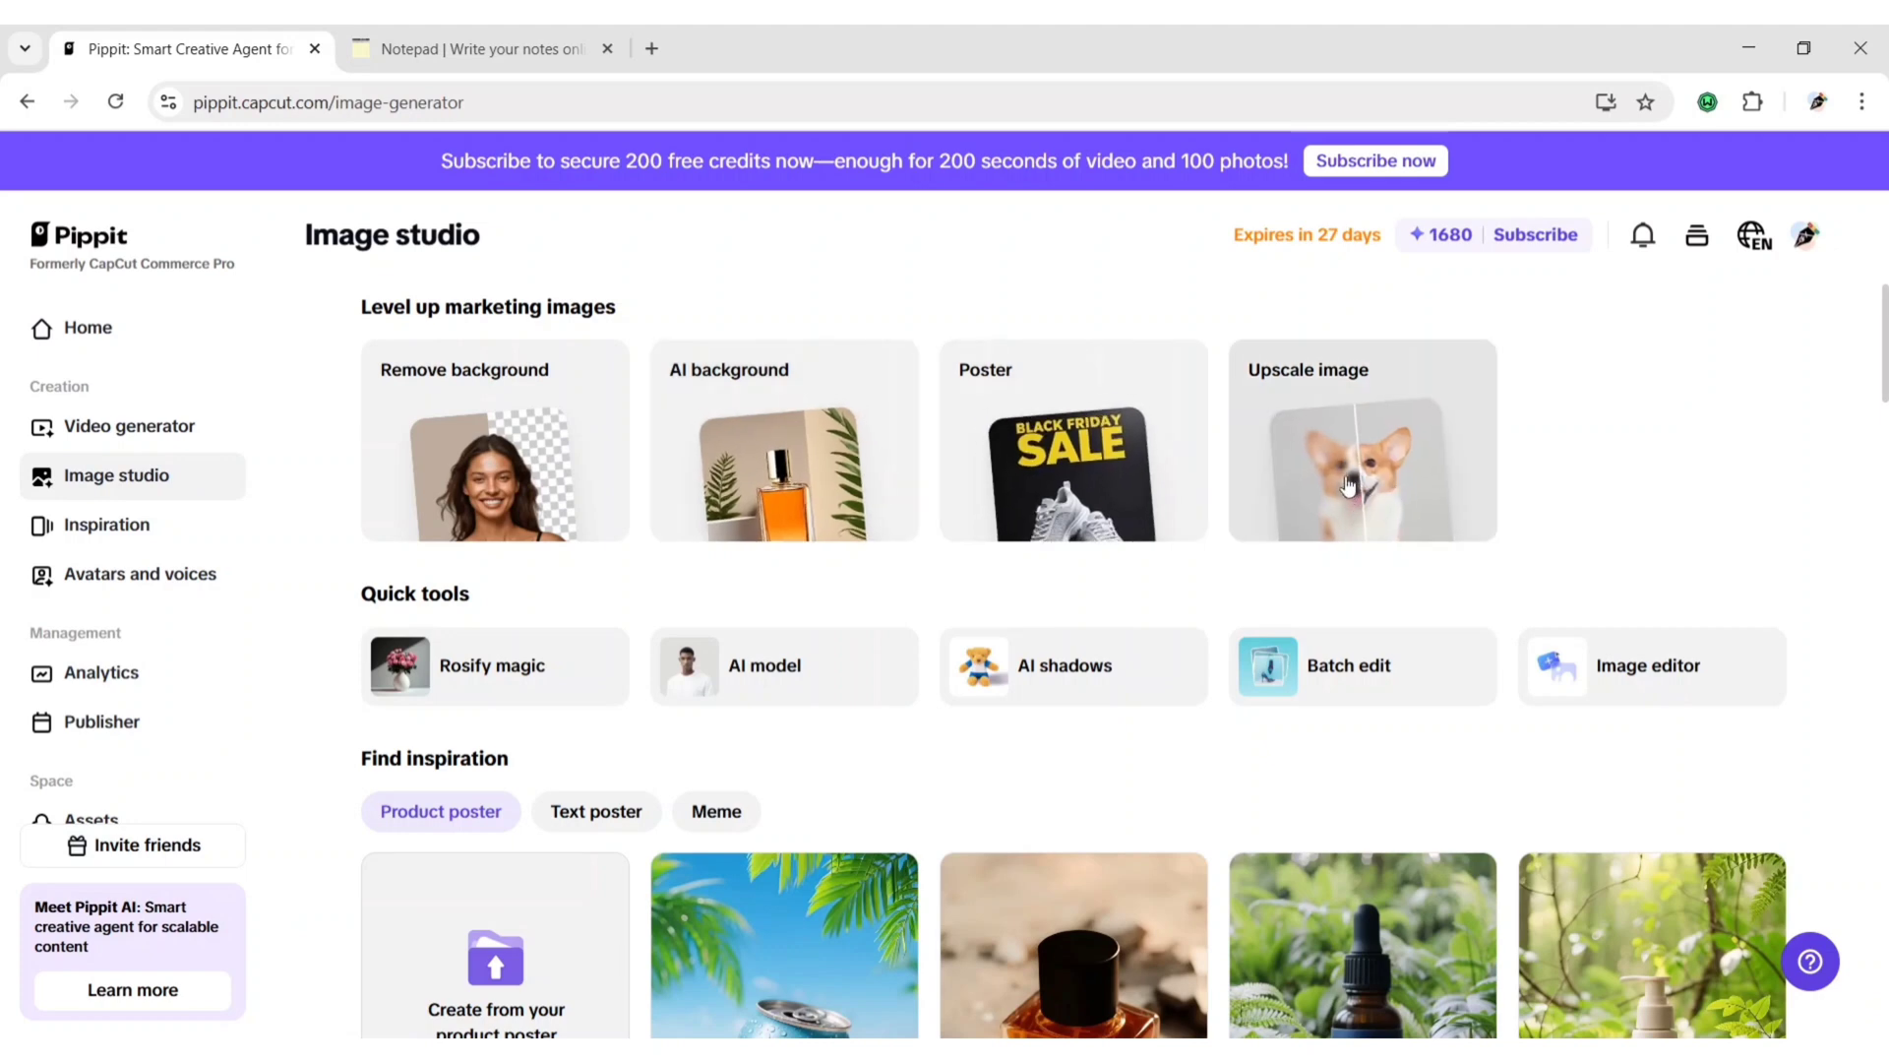
# Remove the background from Chips.jpg uploaded from the computer.
pyautogui.click(404, 435)
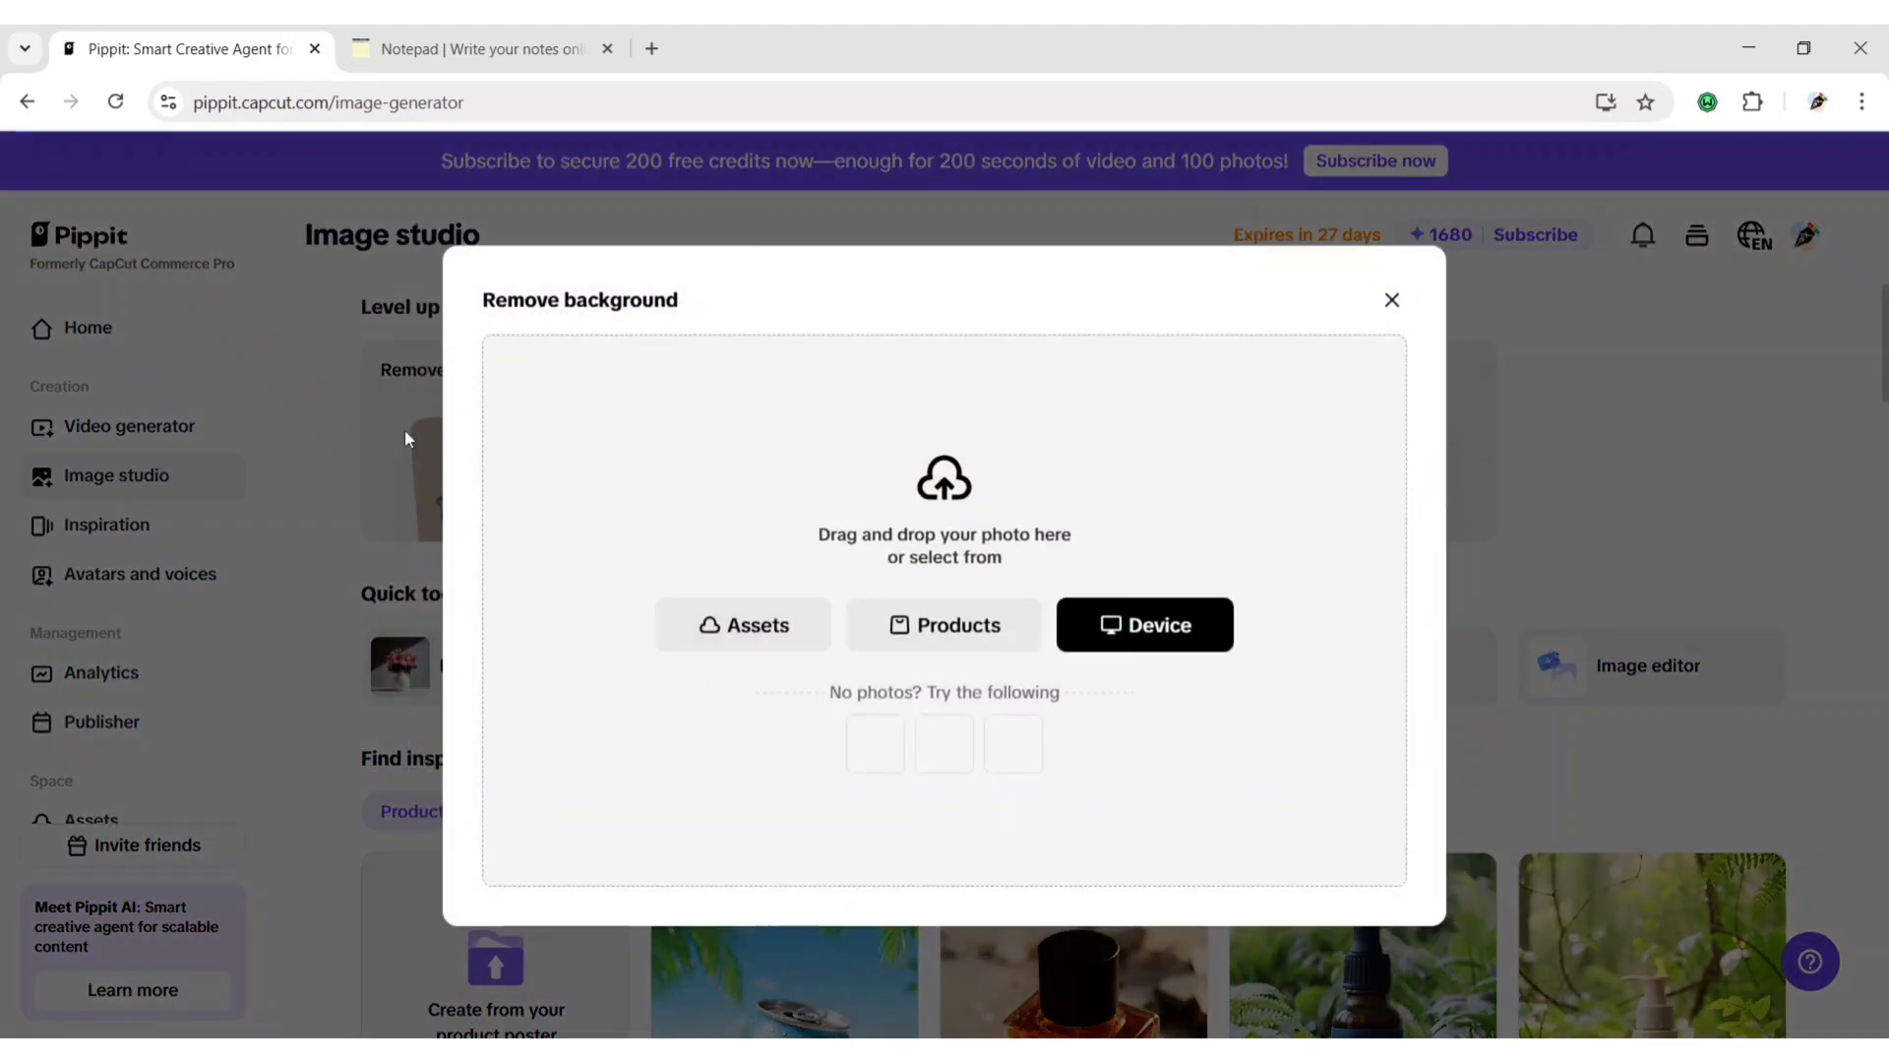
pyautogui.click(1186, 630)
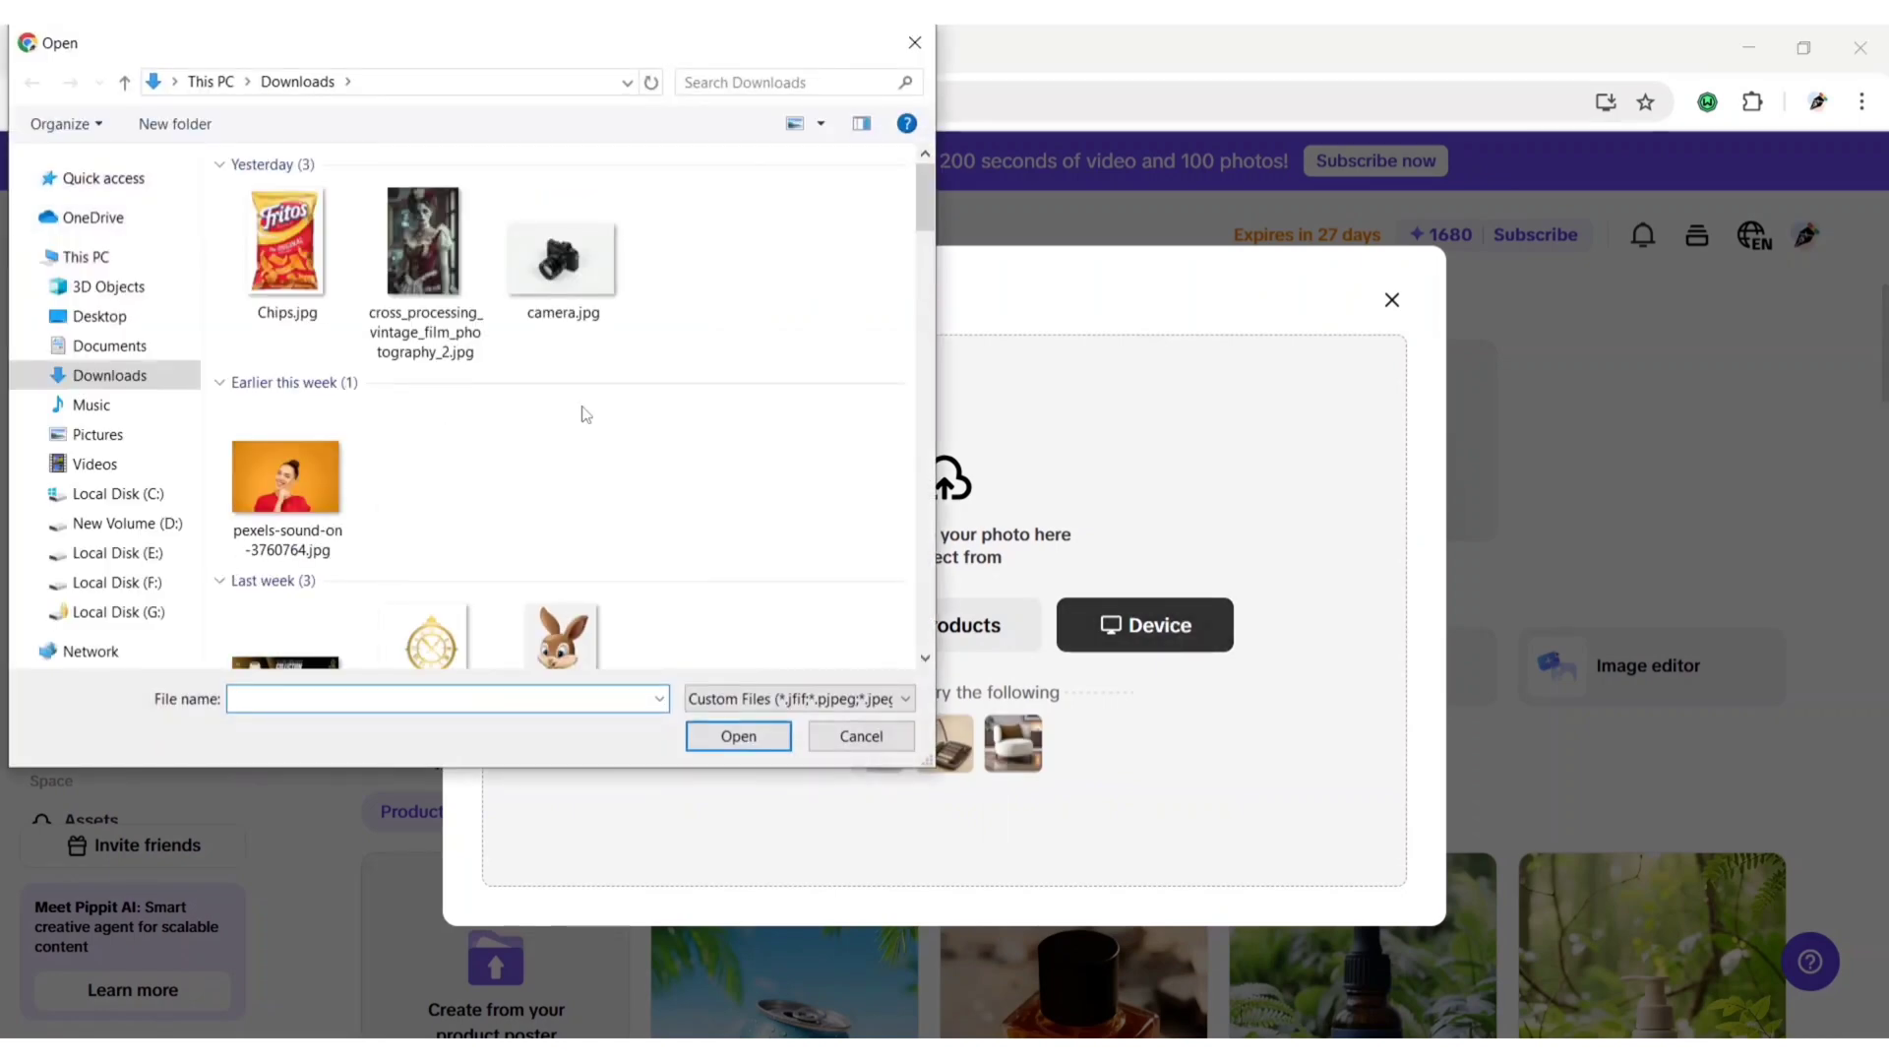
pyautogui.click(319, 286)
pyautogui.click(739, 737)
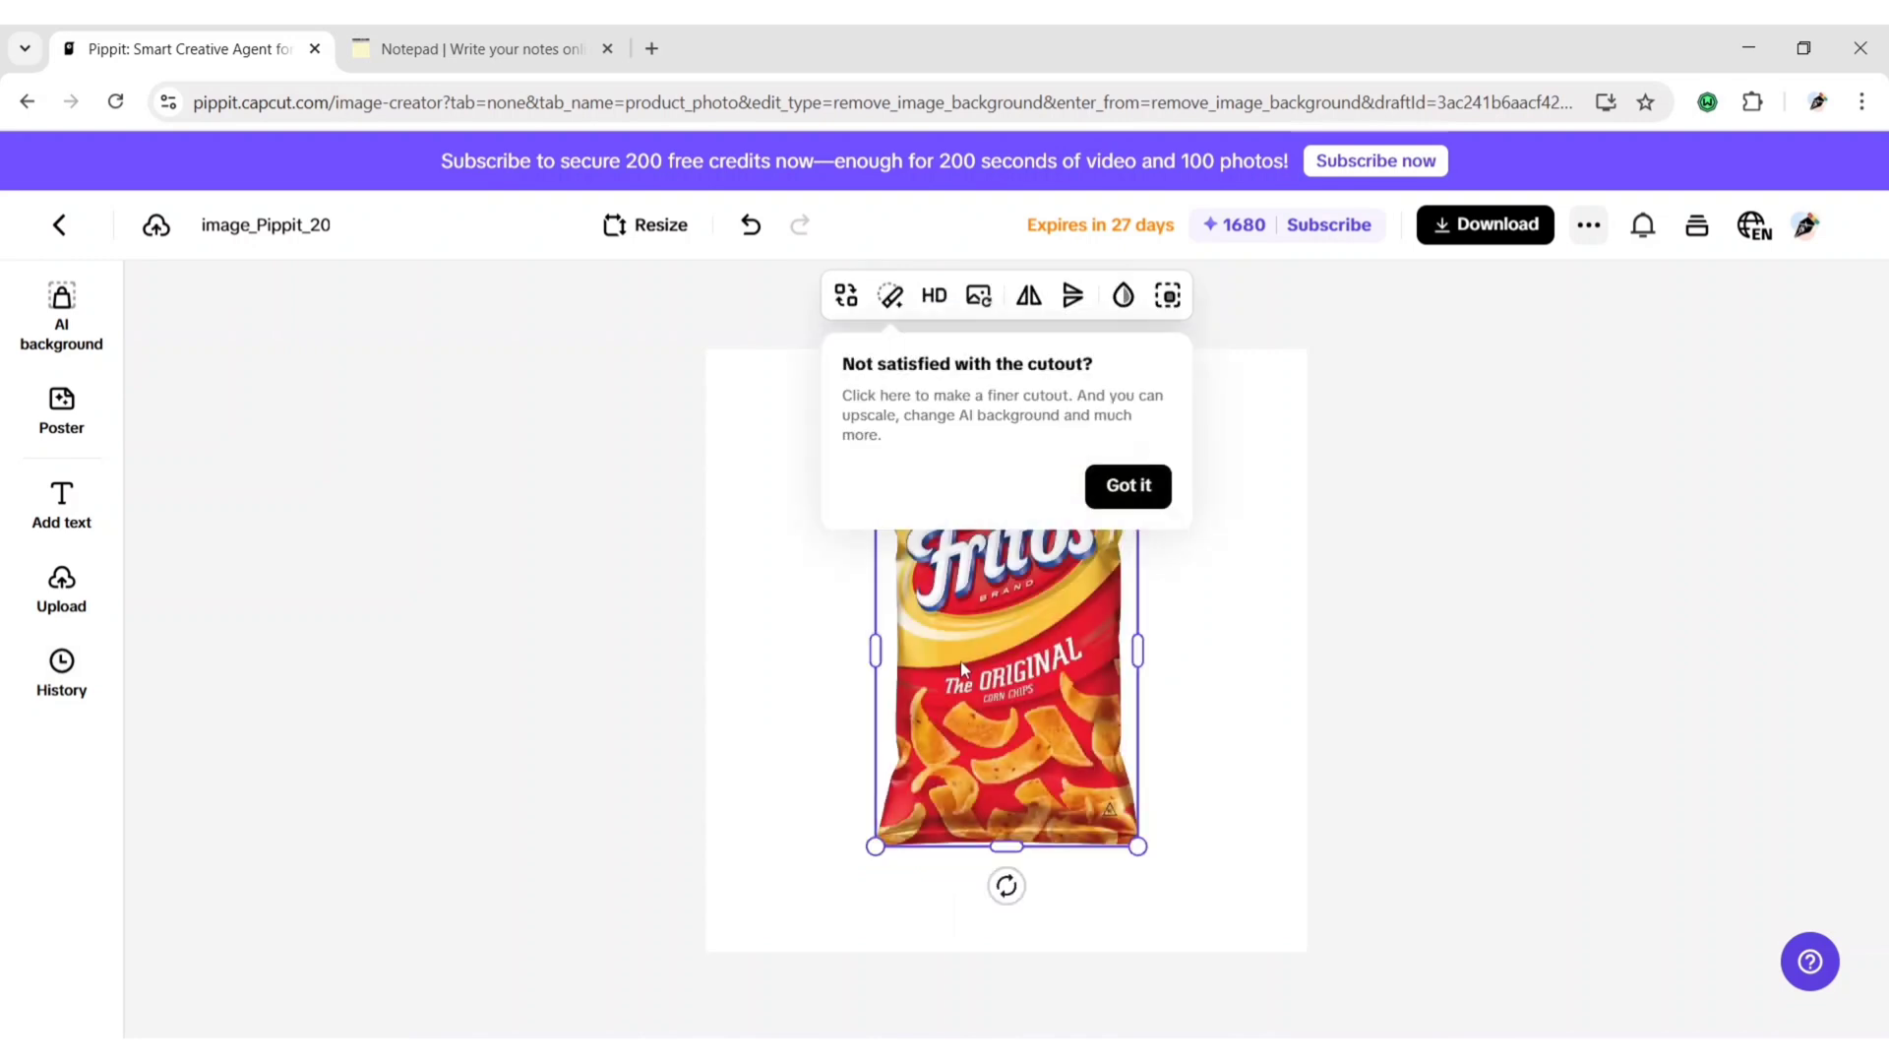
pyautogui.click(1129, 485)
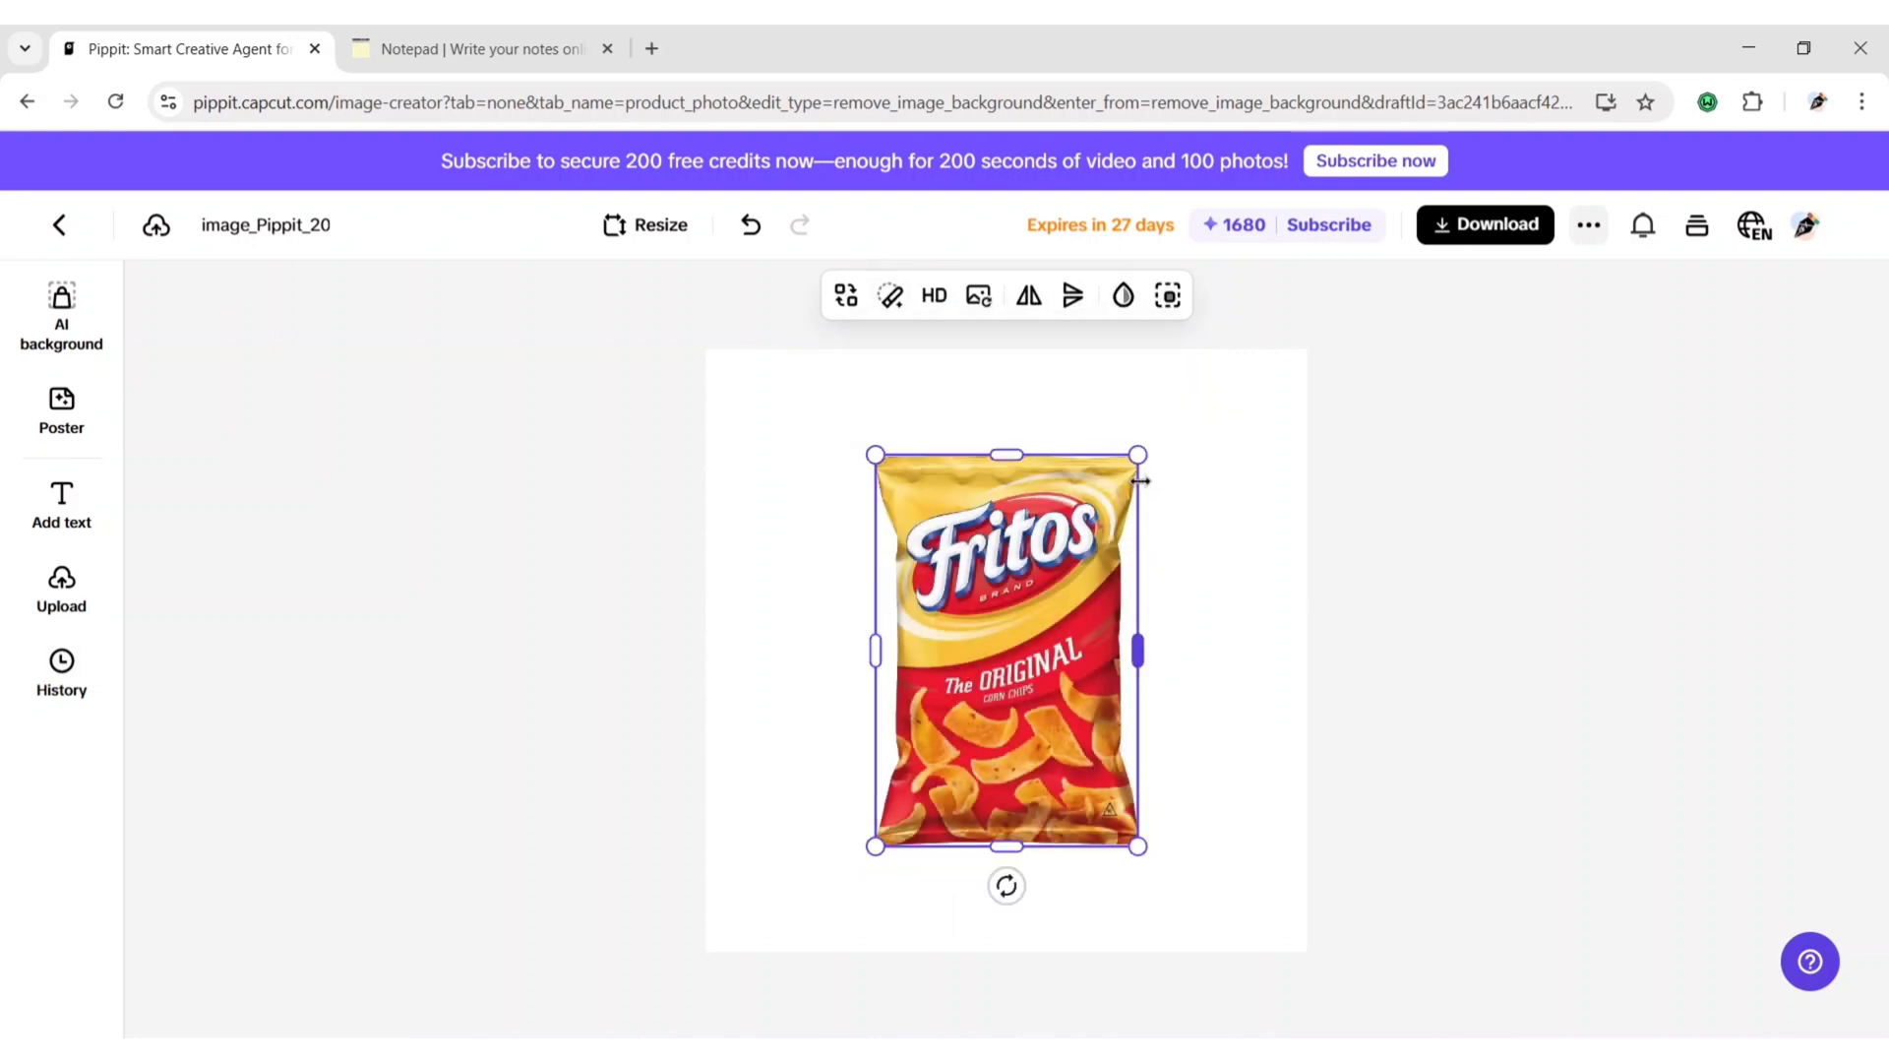
# Move the Fritos bag toward the top-left and enlarge it to fill the canvas.
pyautogui.click(1446, 624)
pyautogui.click(1031, 679)
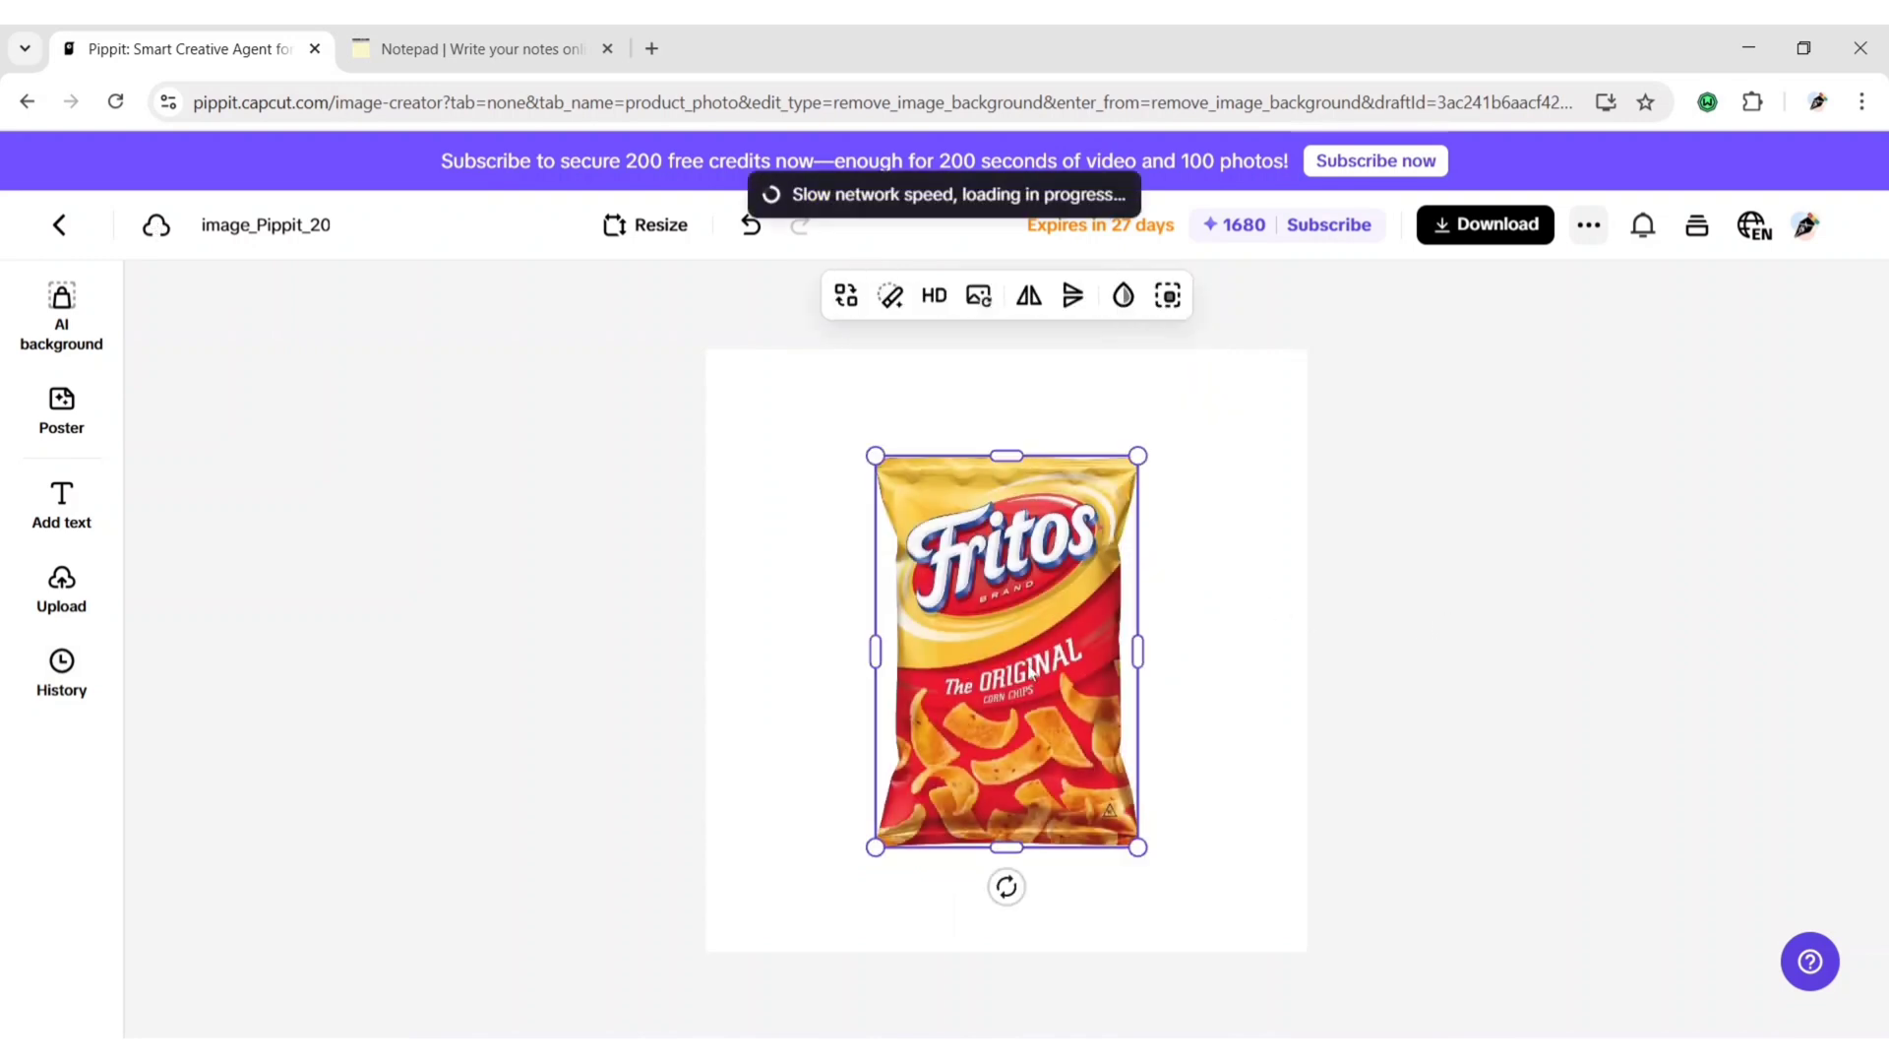
pyautogui.moveTo(1029, 675); pyautogui.dragTo(859, 570)
pyautogui.moveTo(971, 742); pyautogui.dragTo(1042, 730)
# Download the Fritos cutout as a transparent-background PNG, then open the Poster maker.
pyautogui.click(1442, 679)
pyautogui.click(1100, 297)
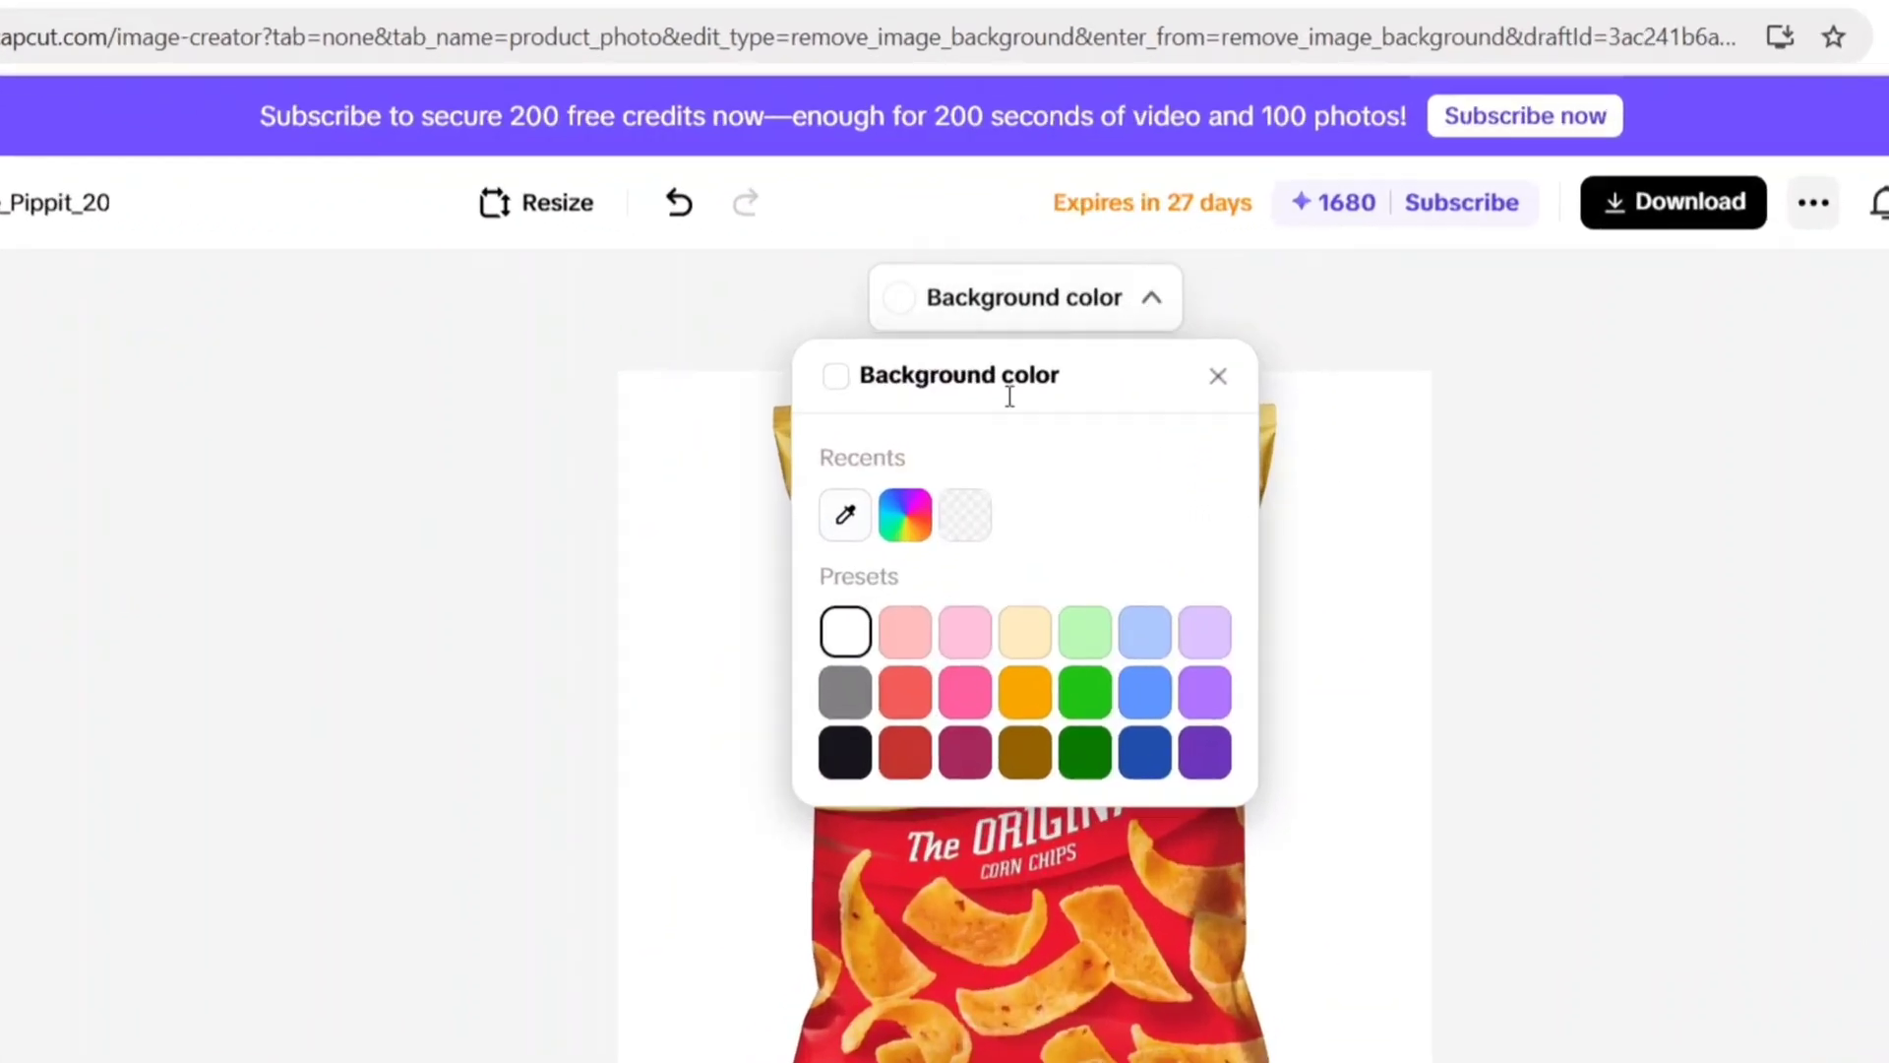
pyautogui.click(969, 516)
pyautogui.click(1377, 417)
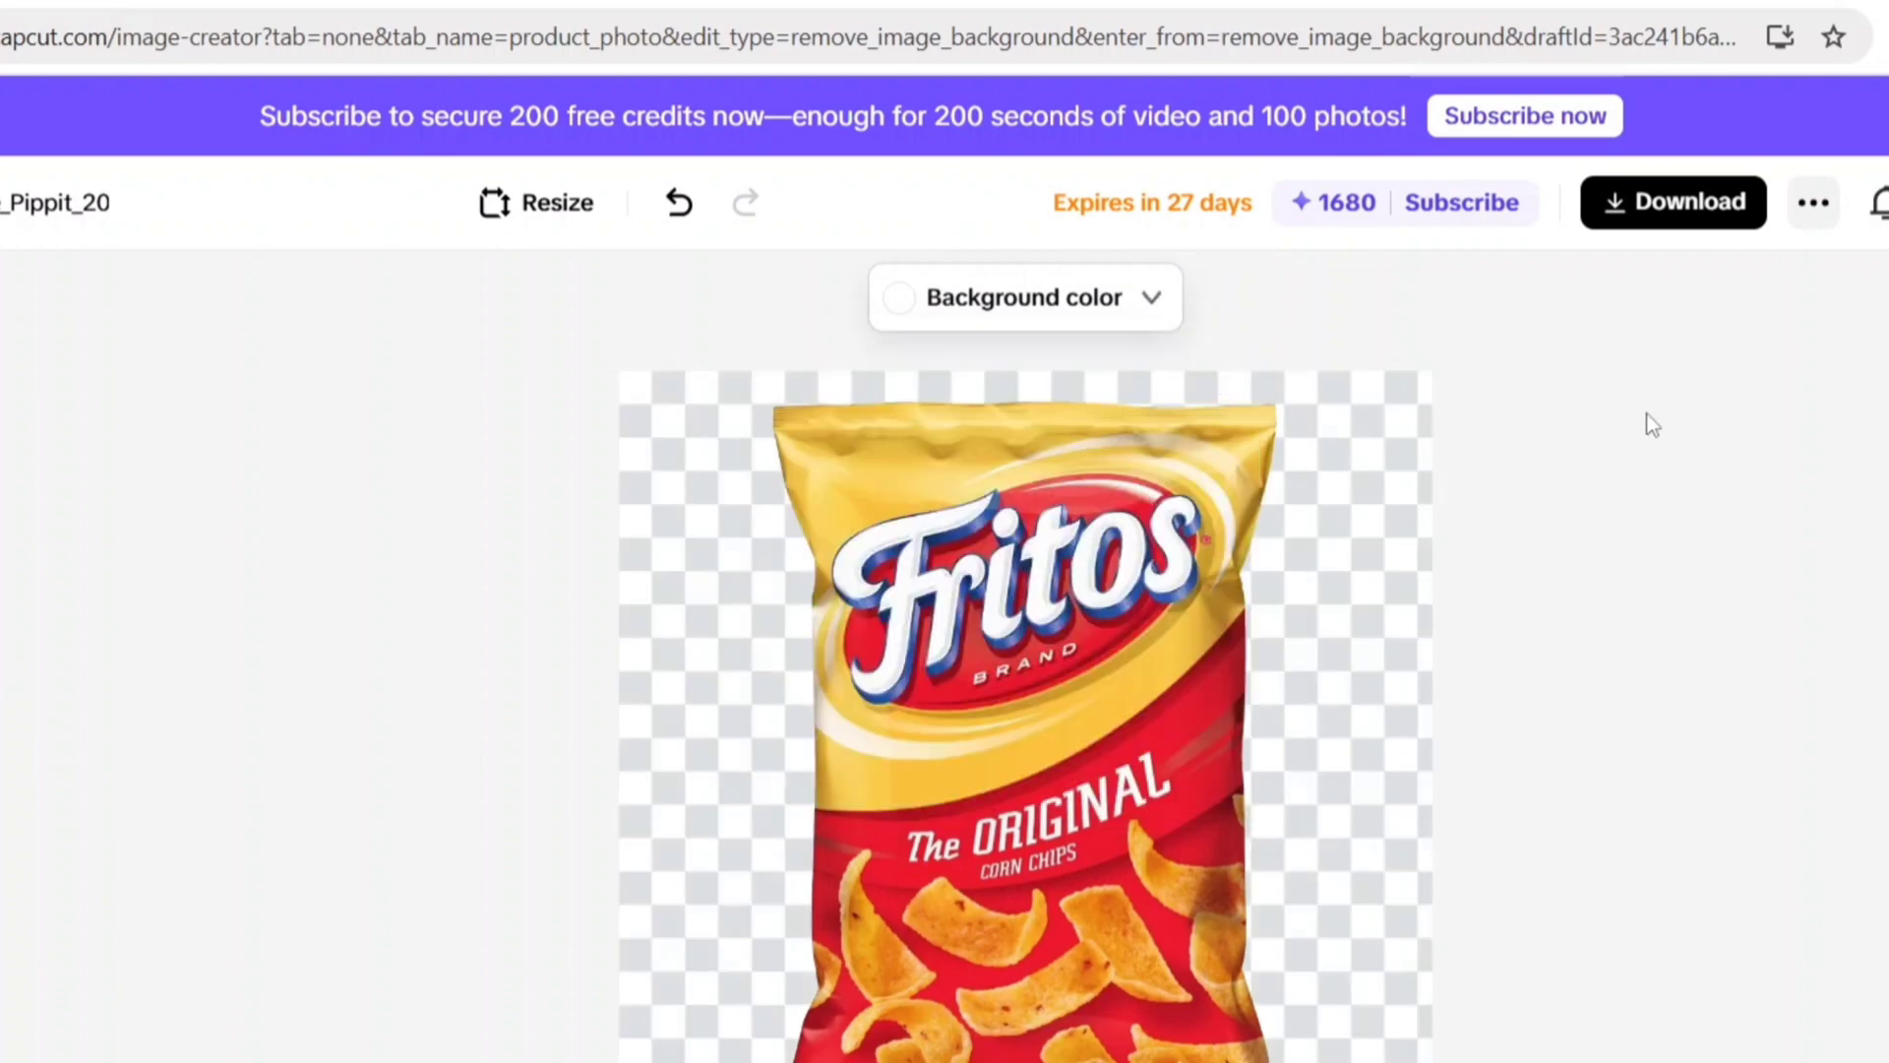
pyautogui.click(1673, 202)
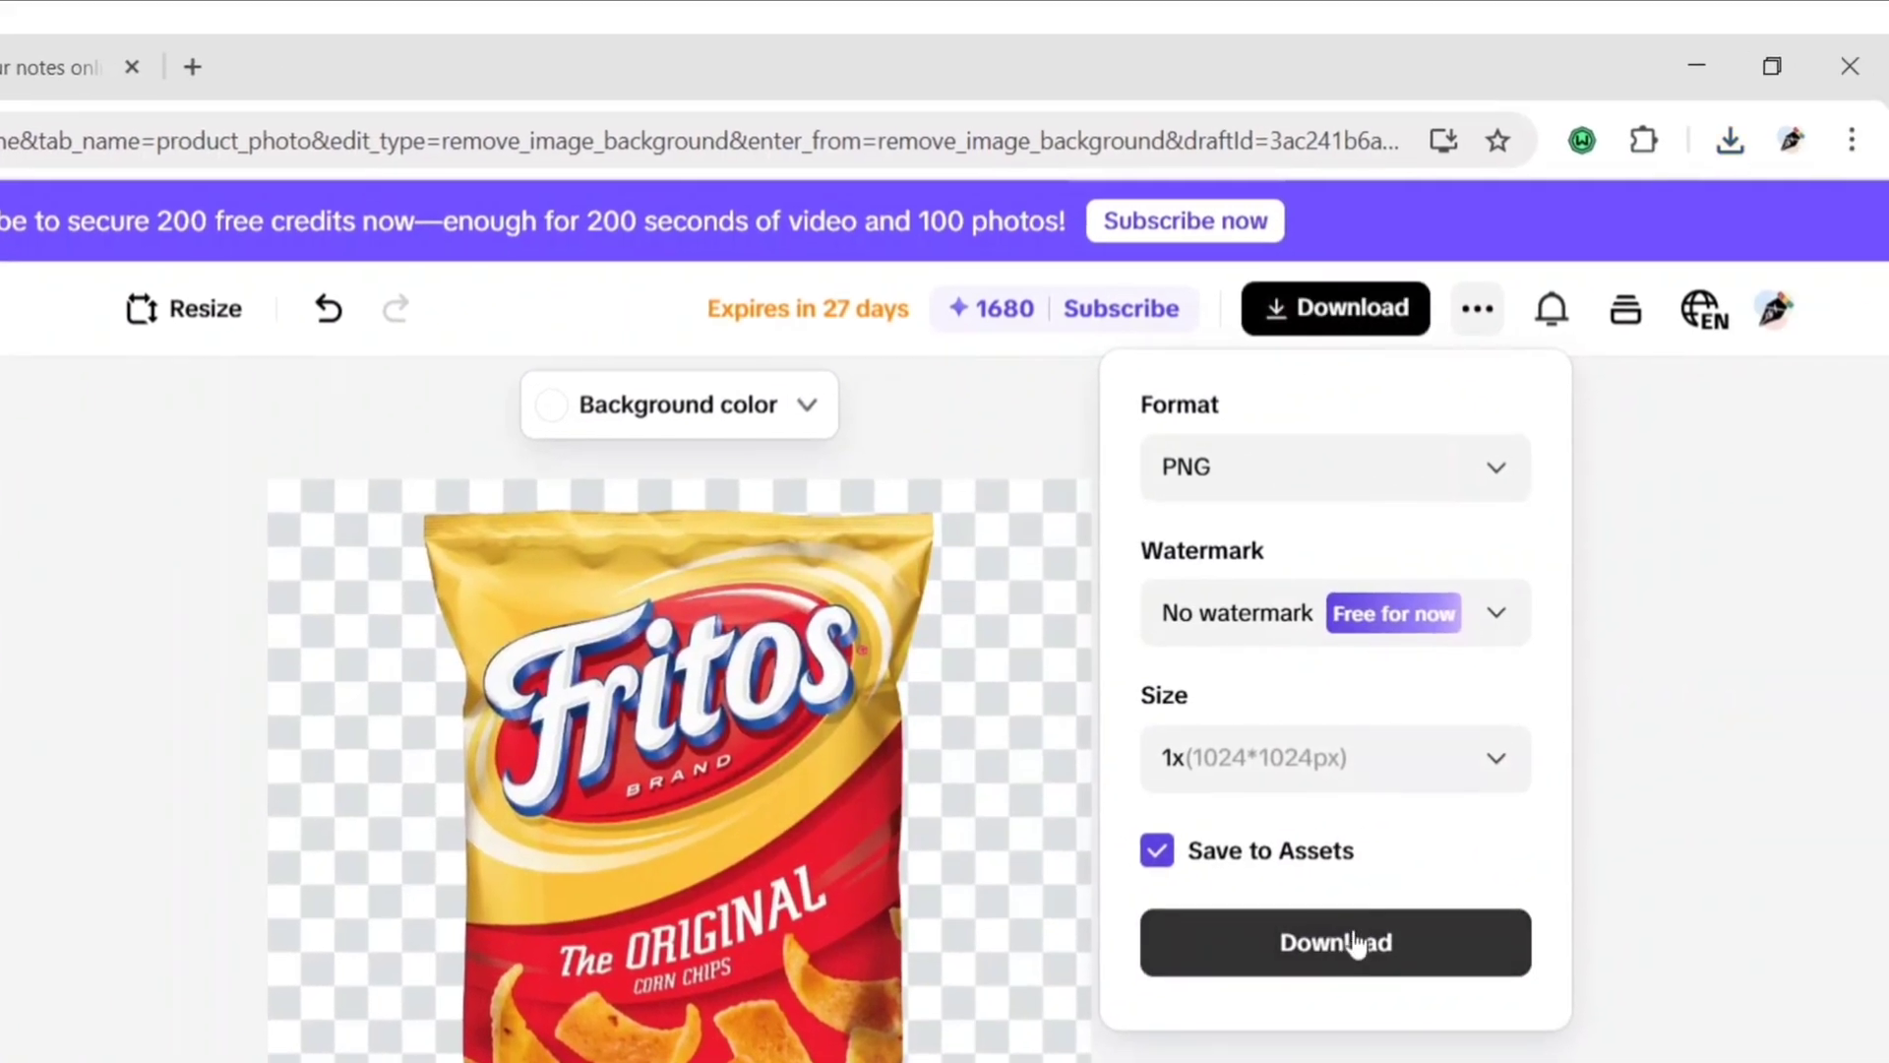
pyautogui.click(1358, 945)
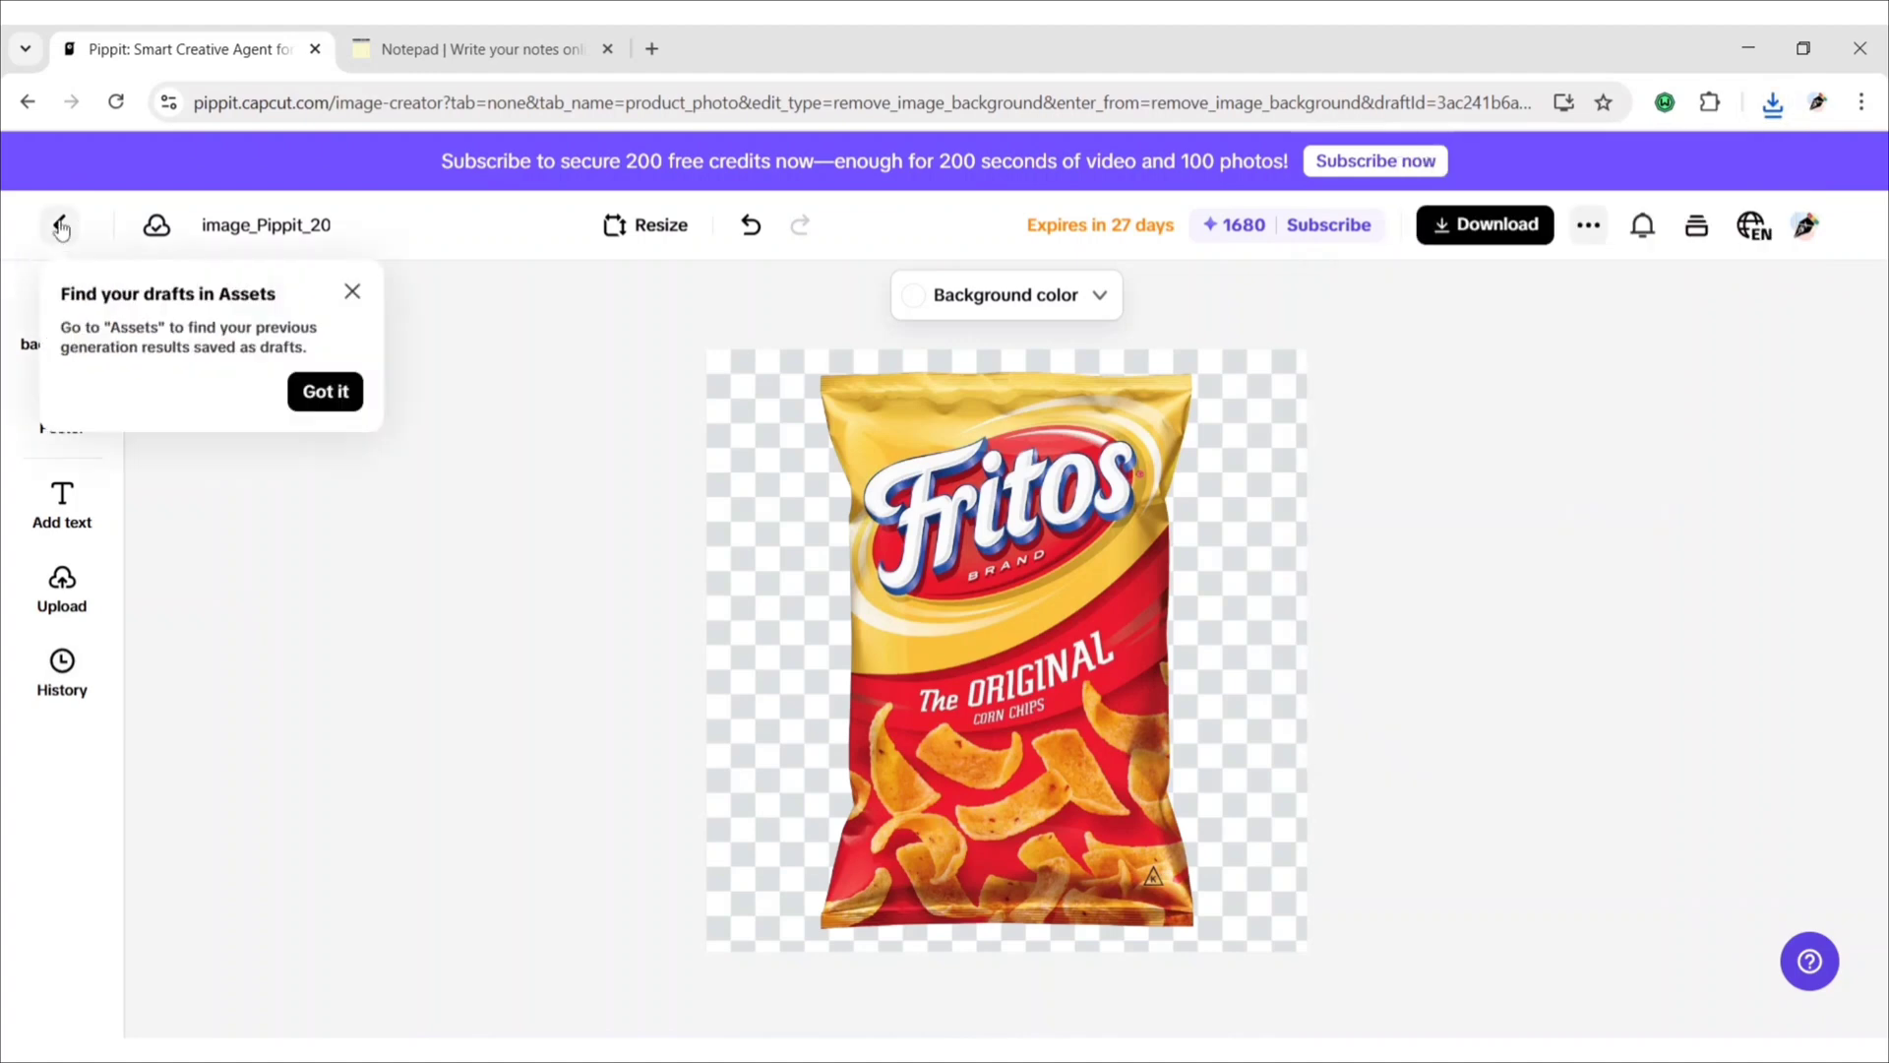
pyautogui.click(60, 226)
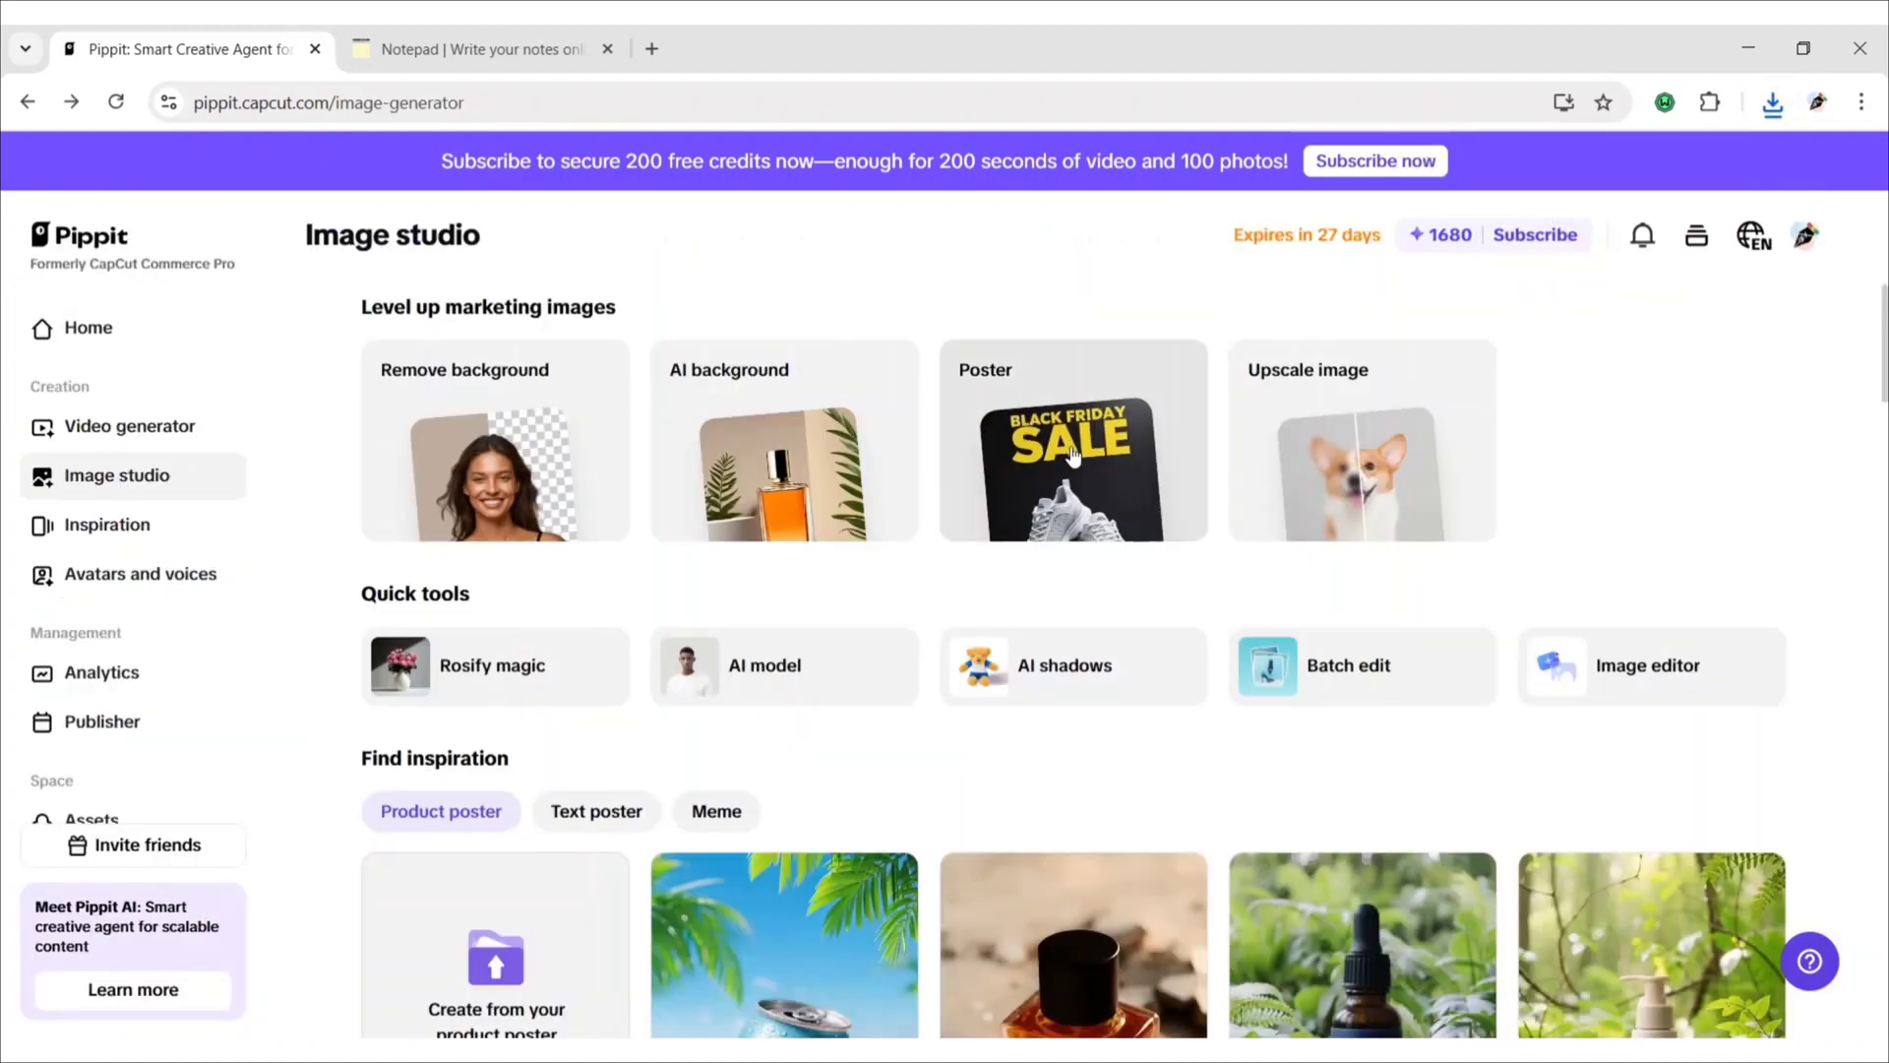
pyautogui.click(1073, 456)
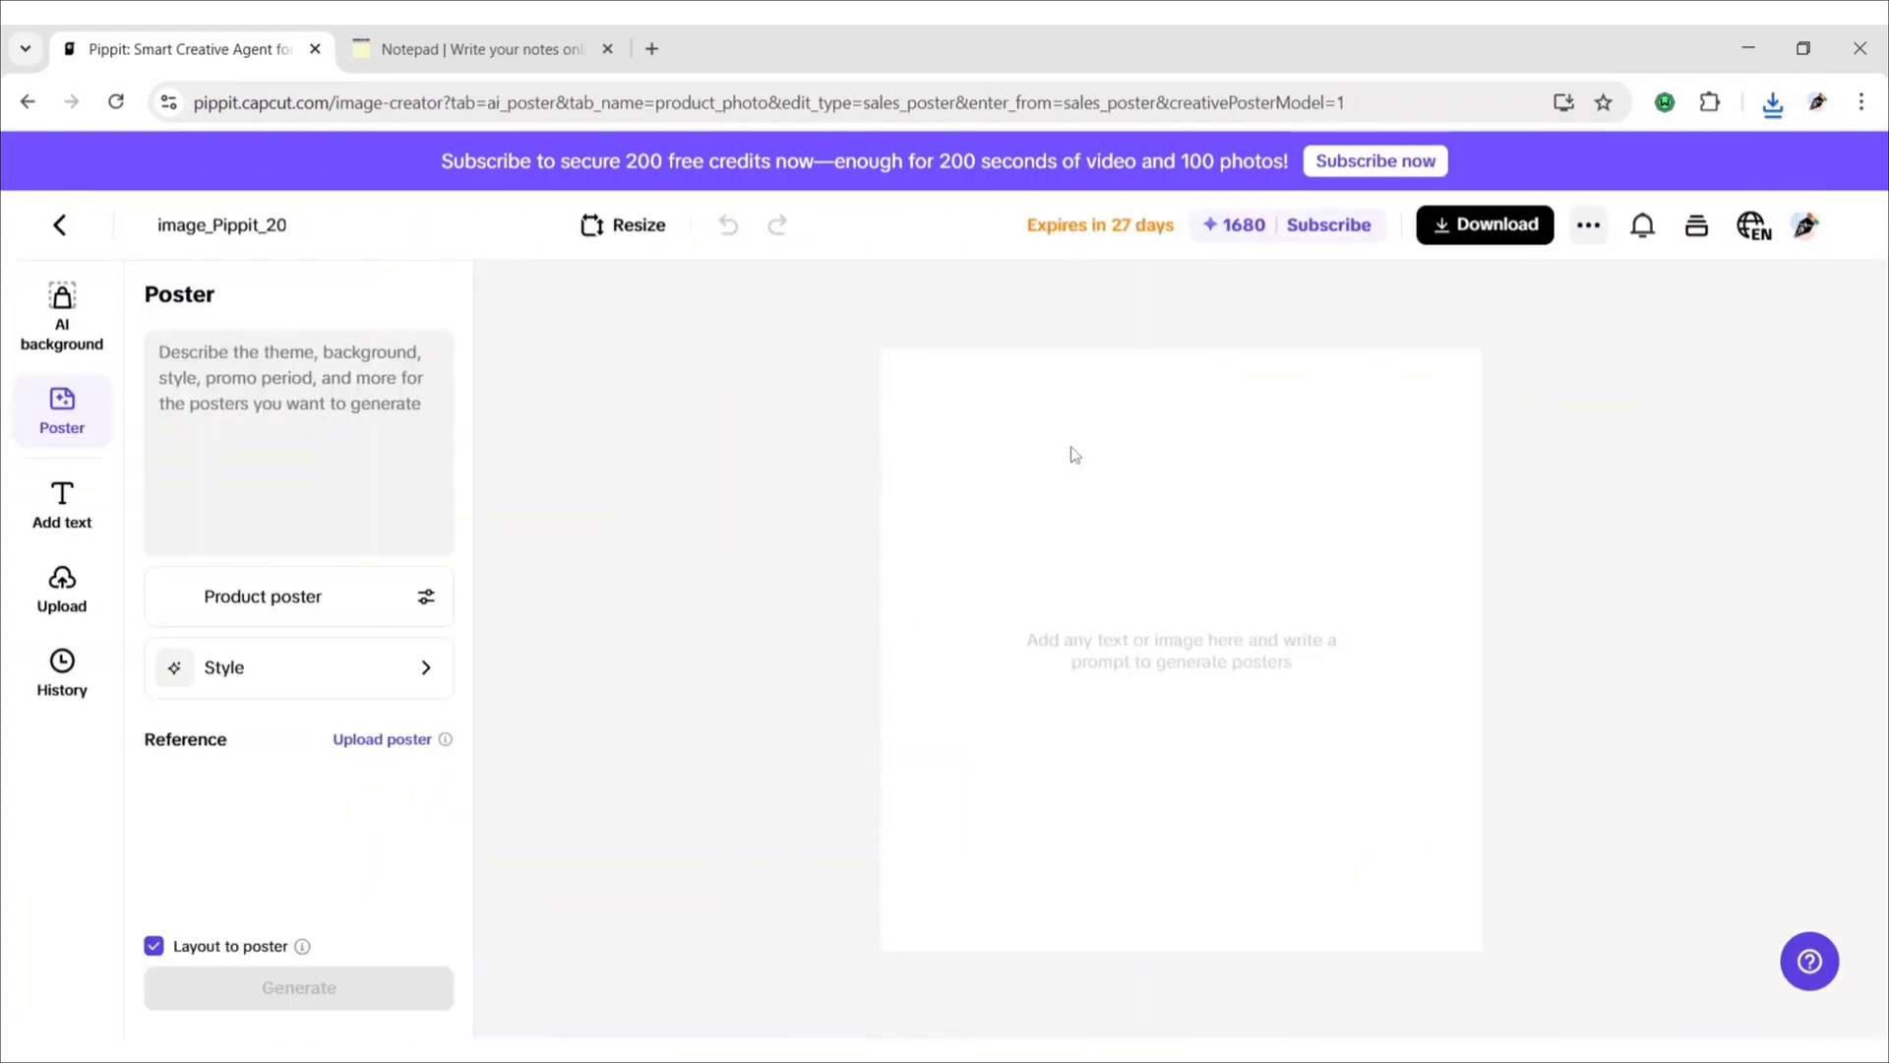
# Upload the downloaded transparent Fritos PNG from the computer onto the poster canvas.
pyautogui.click(83, 594)
pyautogui.moveTo(300, 594)
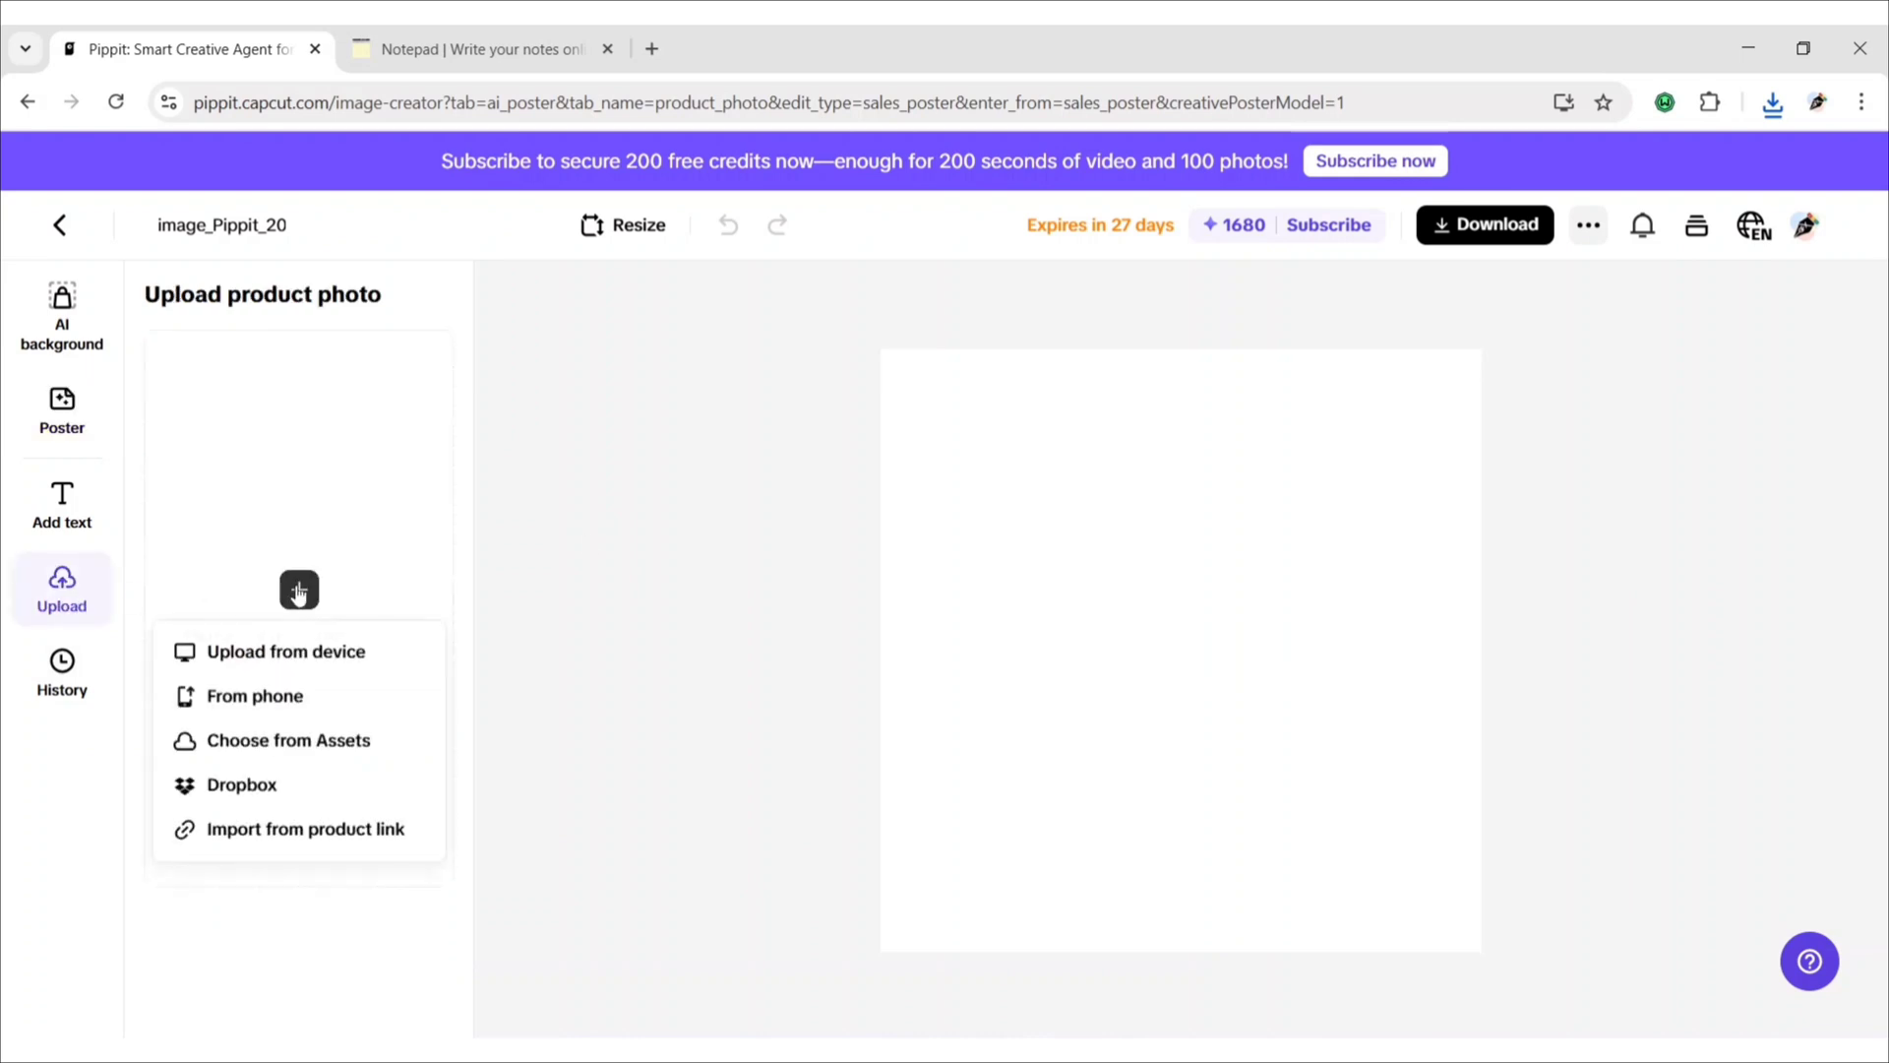
pyautogui.click(285, 651)
pyautogui.click(262, 292)
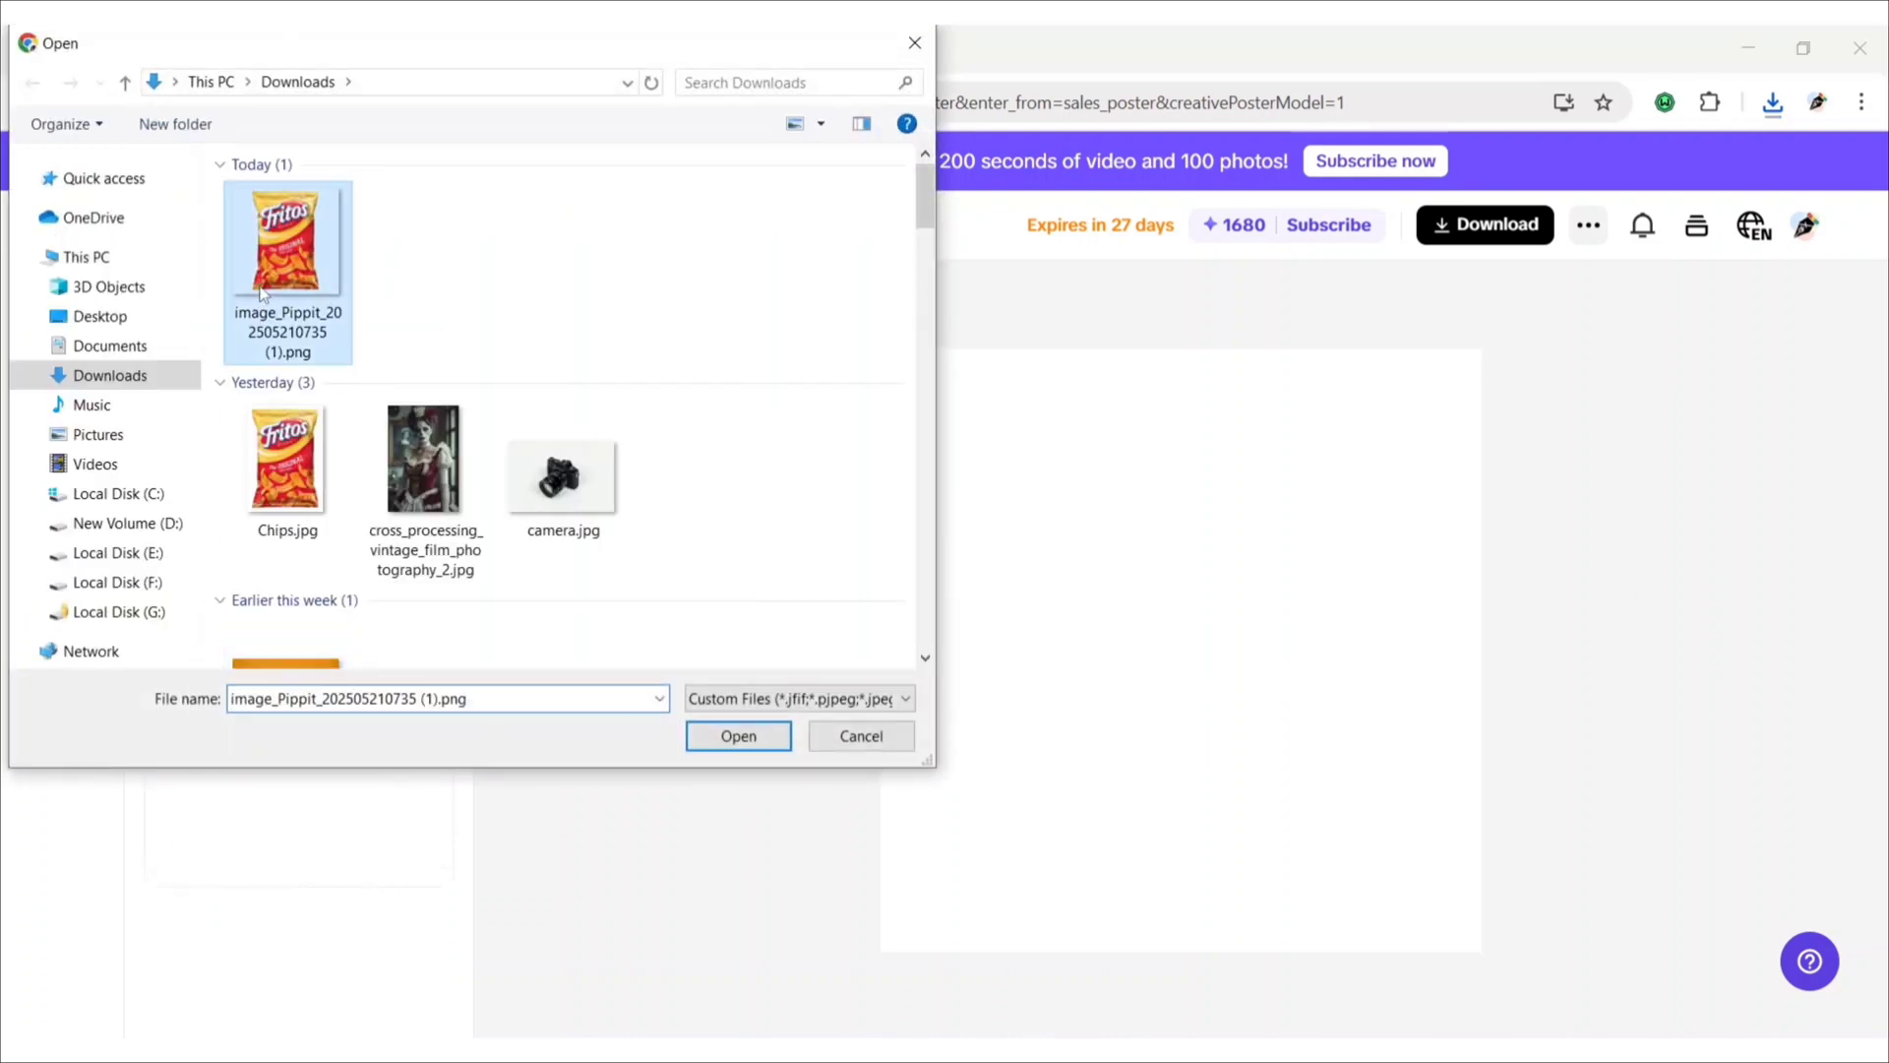
pyautogui.click(738, 735)
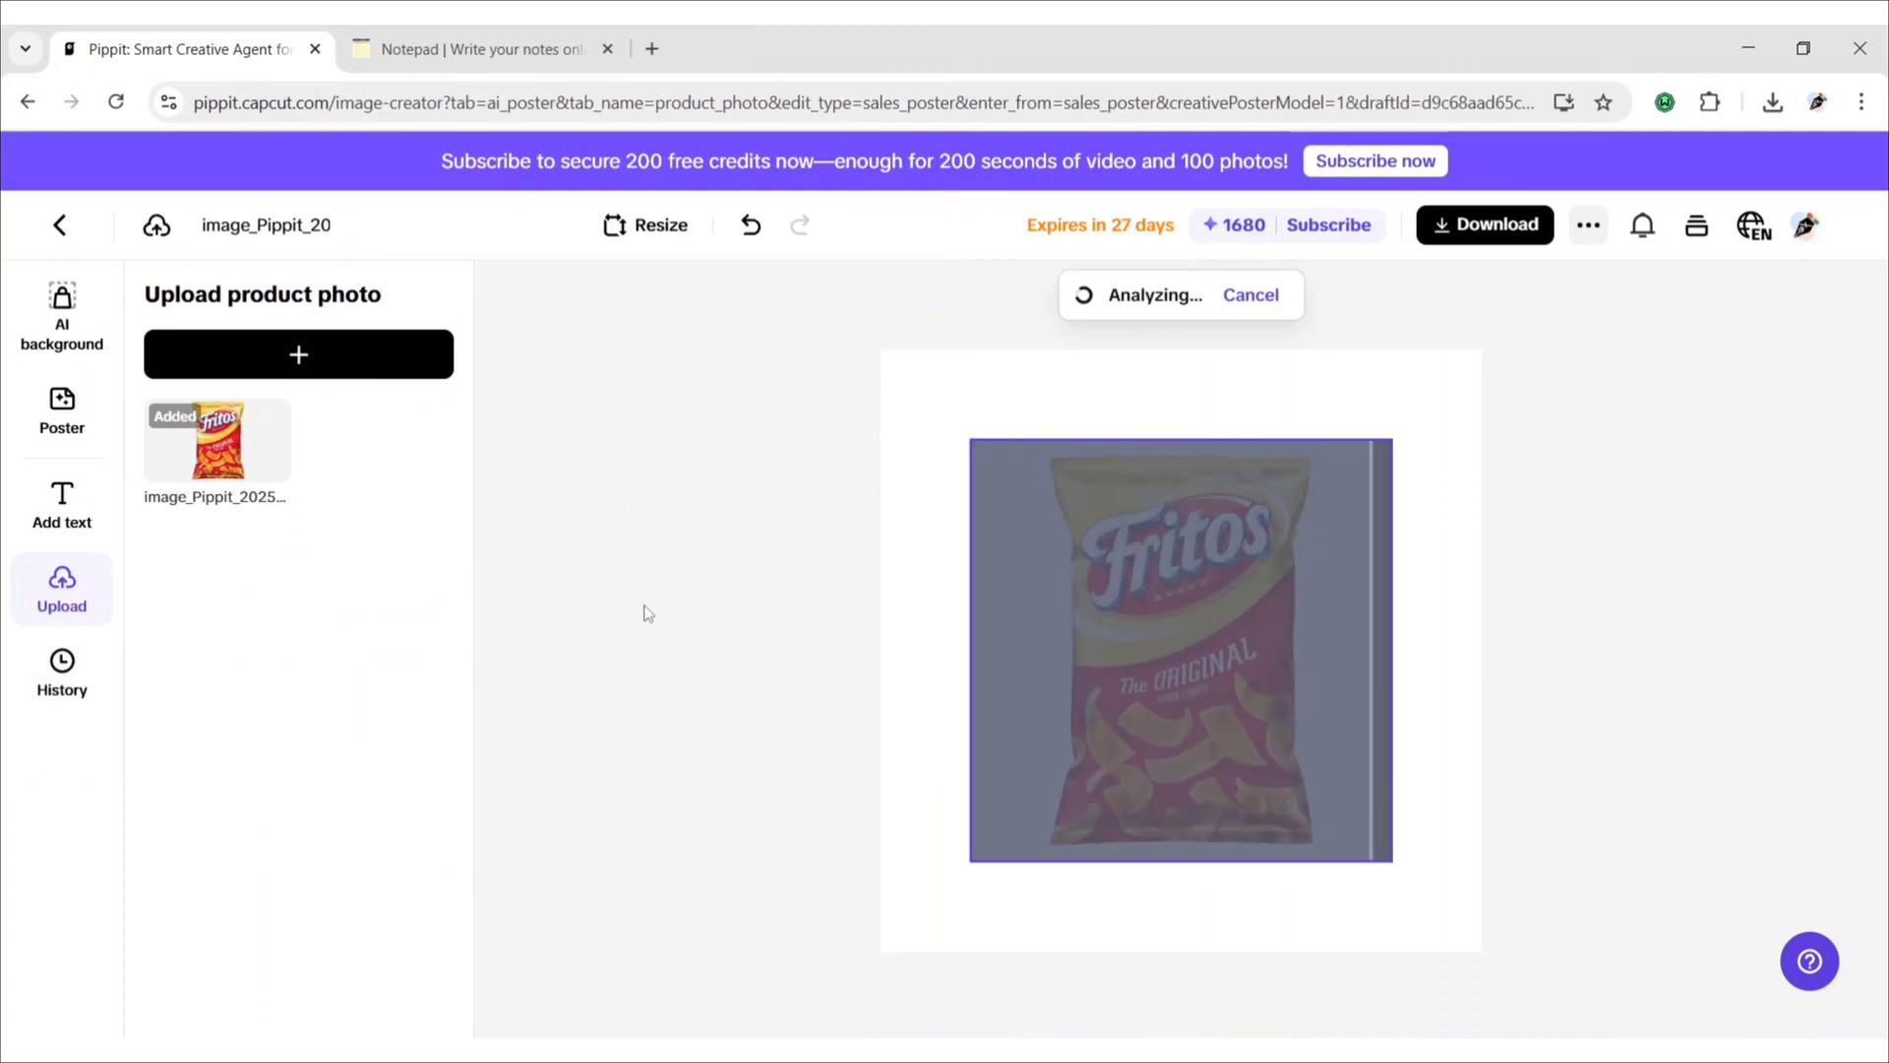
# Paste the Fritos ad prompt with subheading 'The Original Corn Snack Everyone Loves' from the notes into the poster description.
pyautogui.click(586, 568)
pyautogui.click(62, 408)
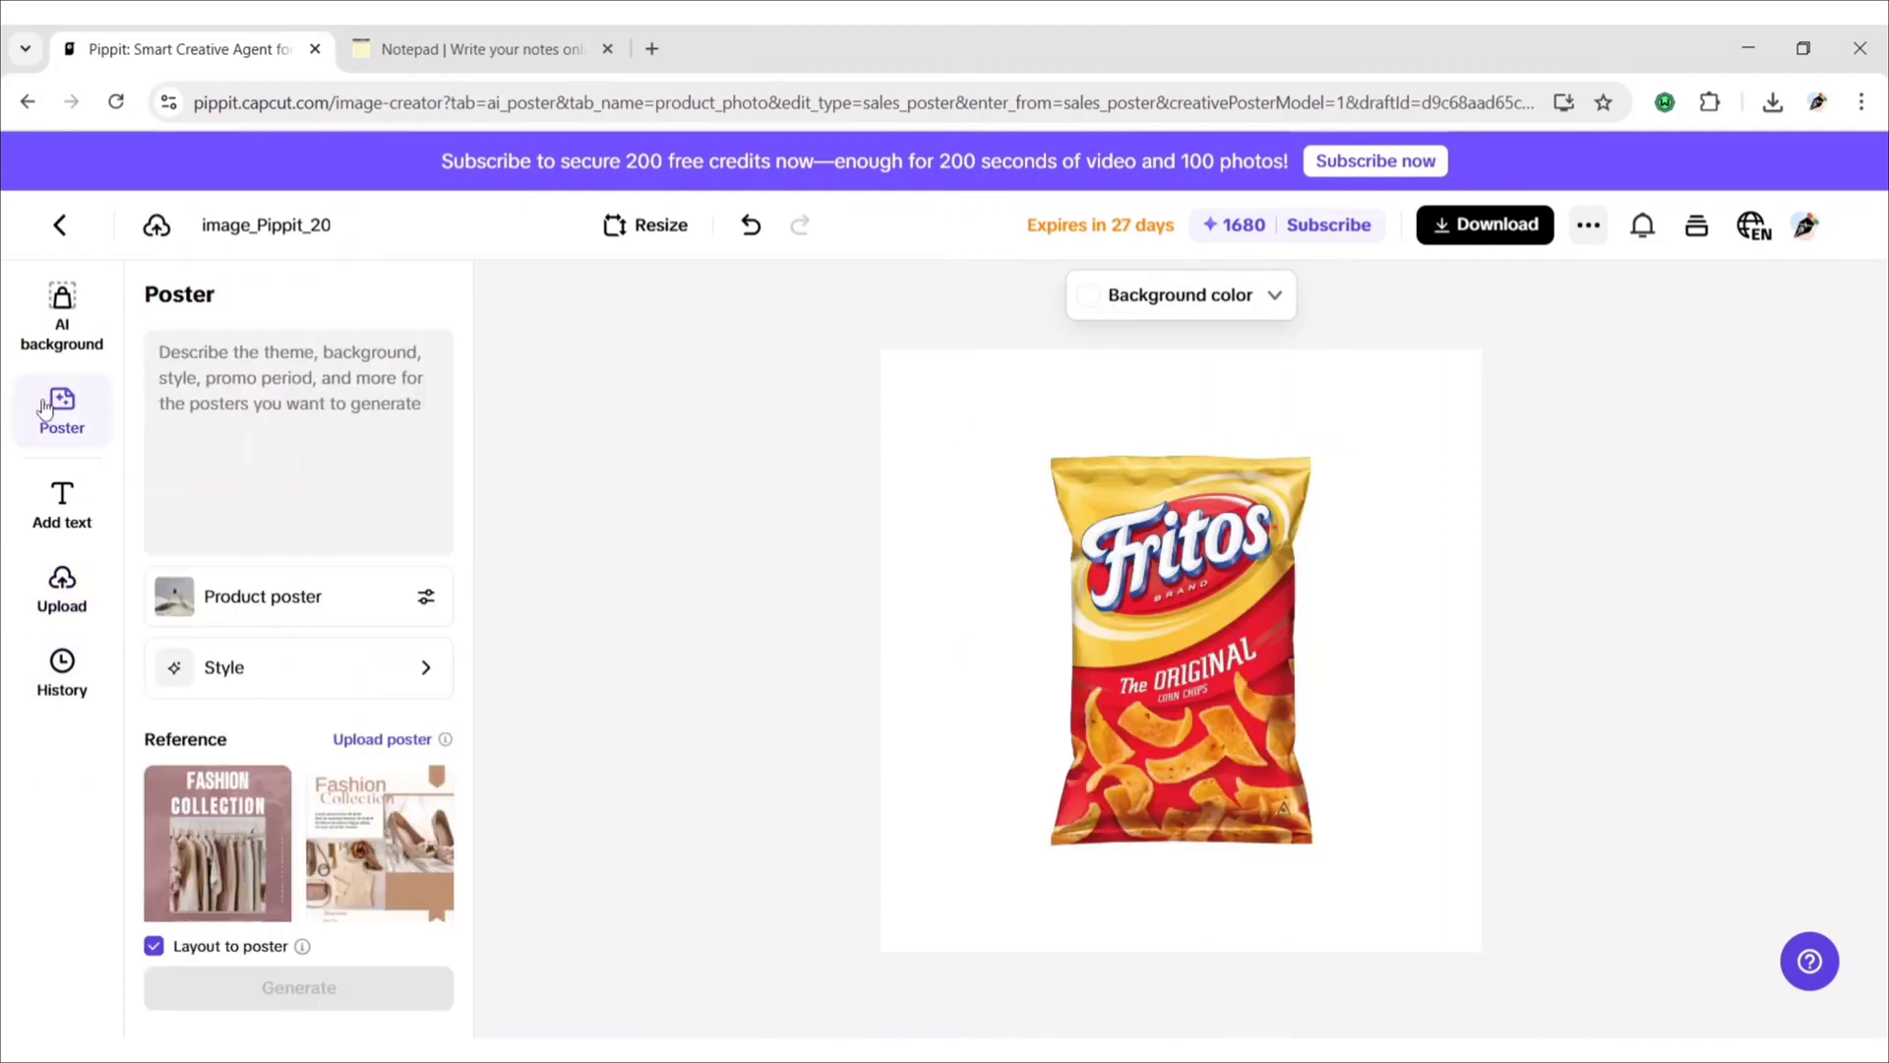
pyautogui.click(248, 362)
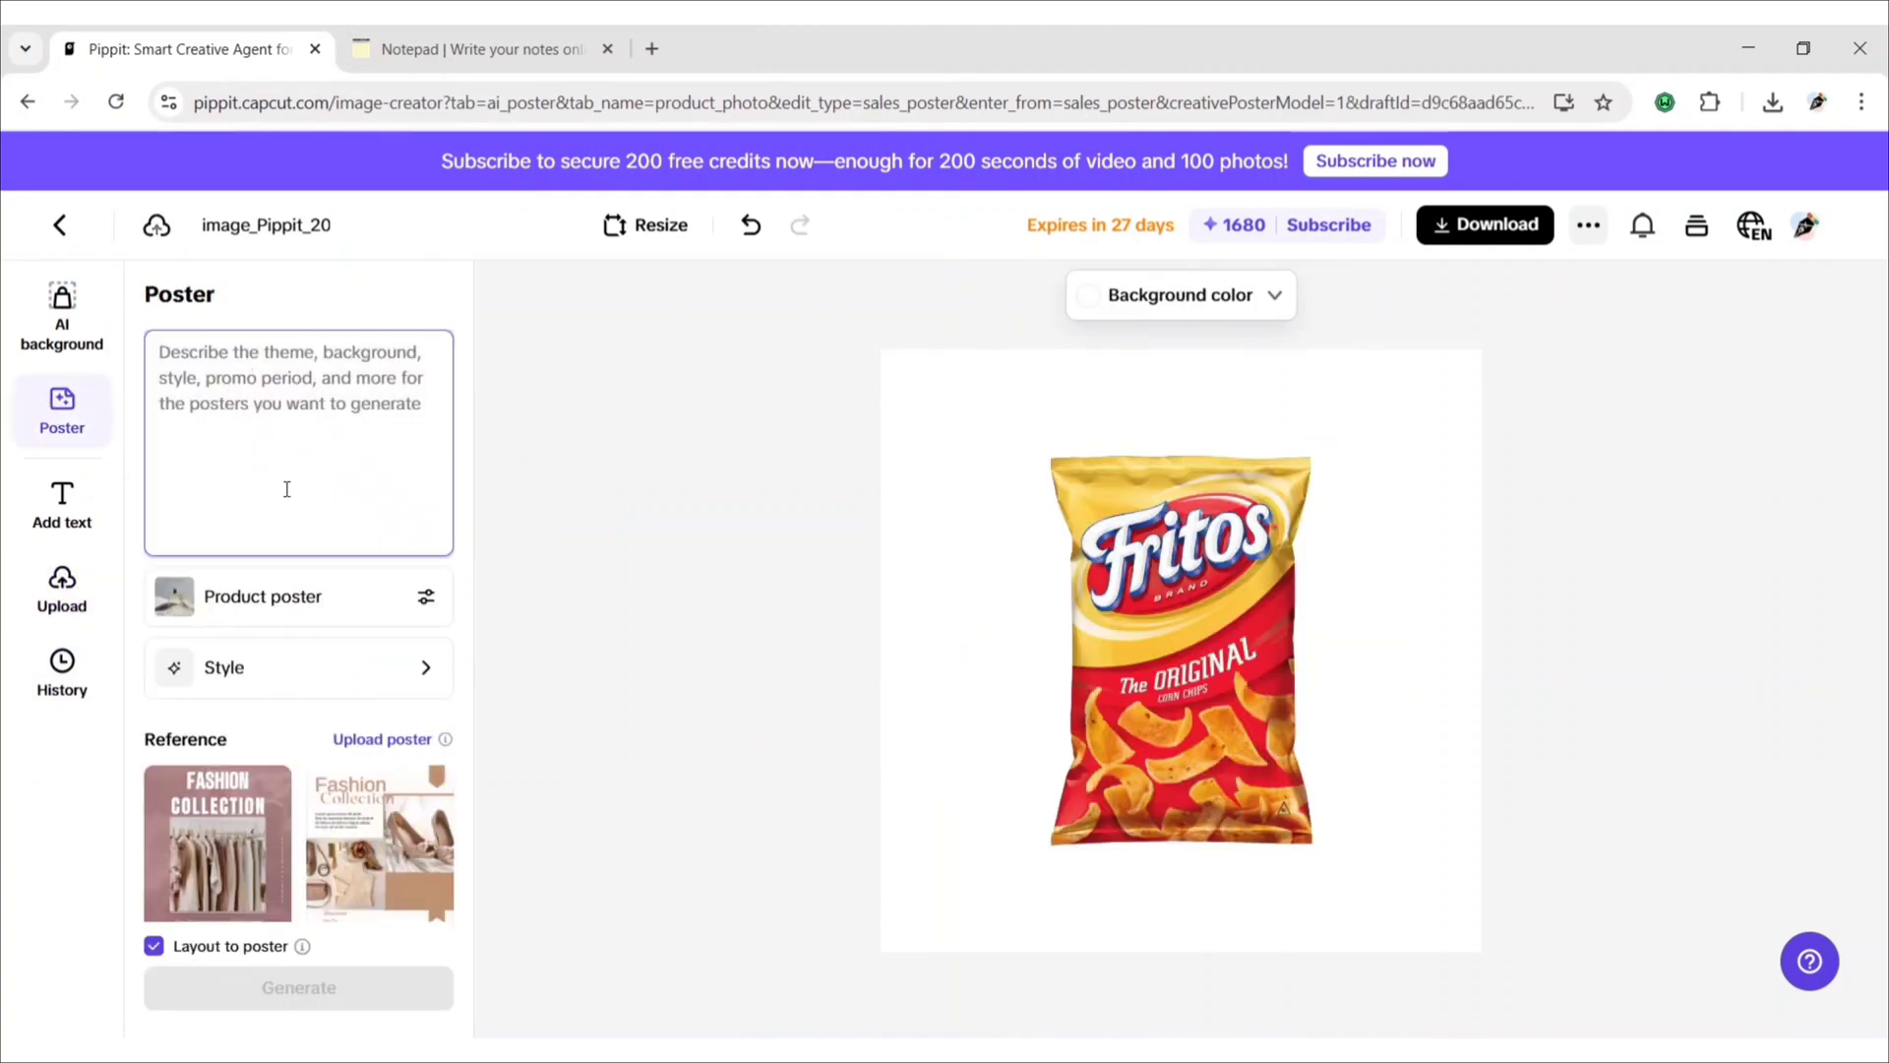
pyautogui.click(402, 47)
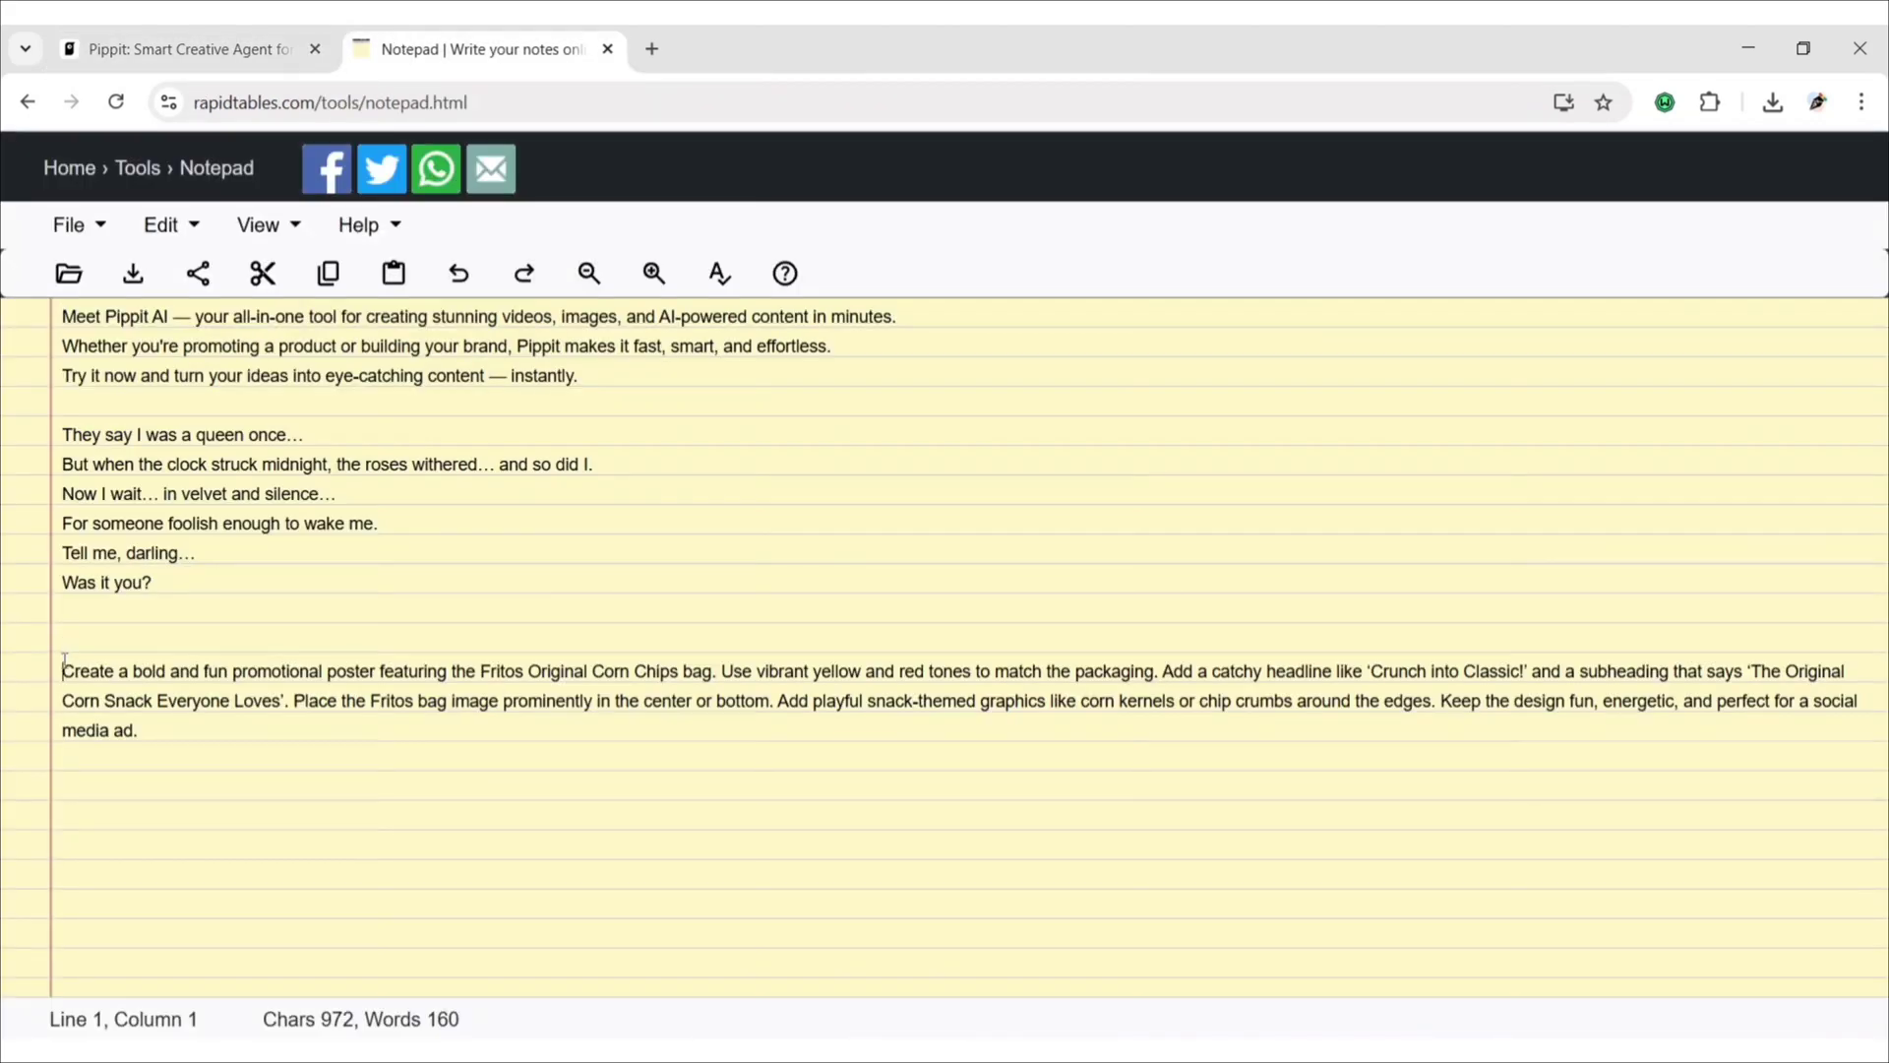
pyautogui.tripleClick(94, 677)
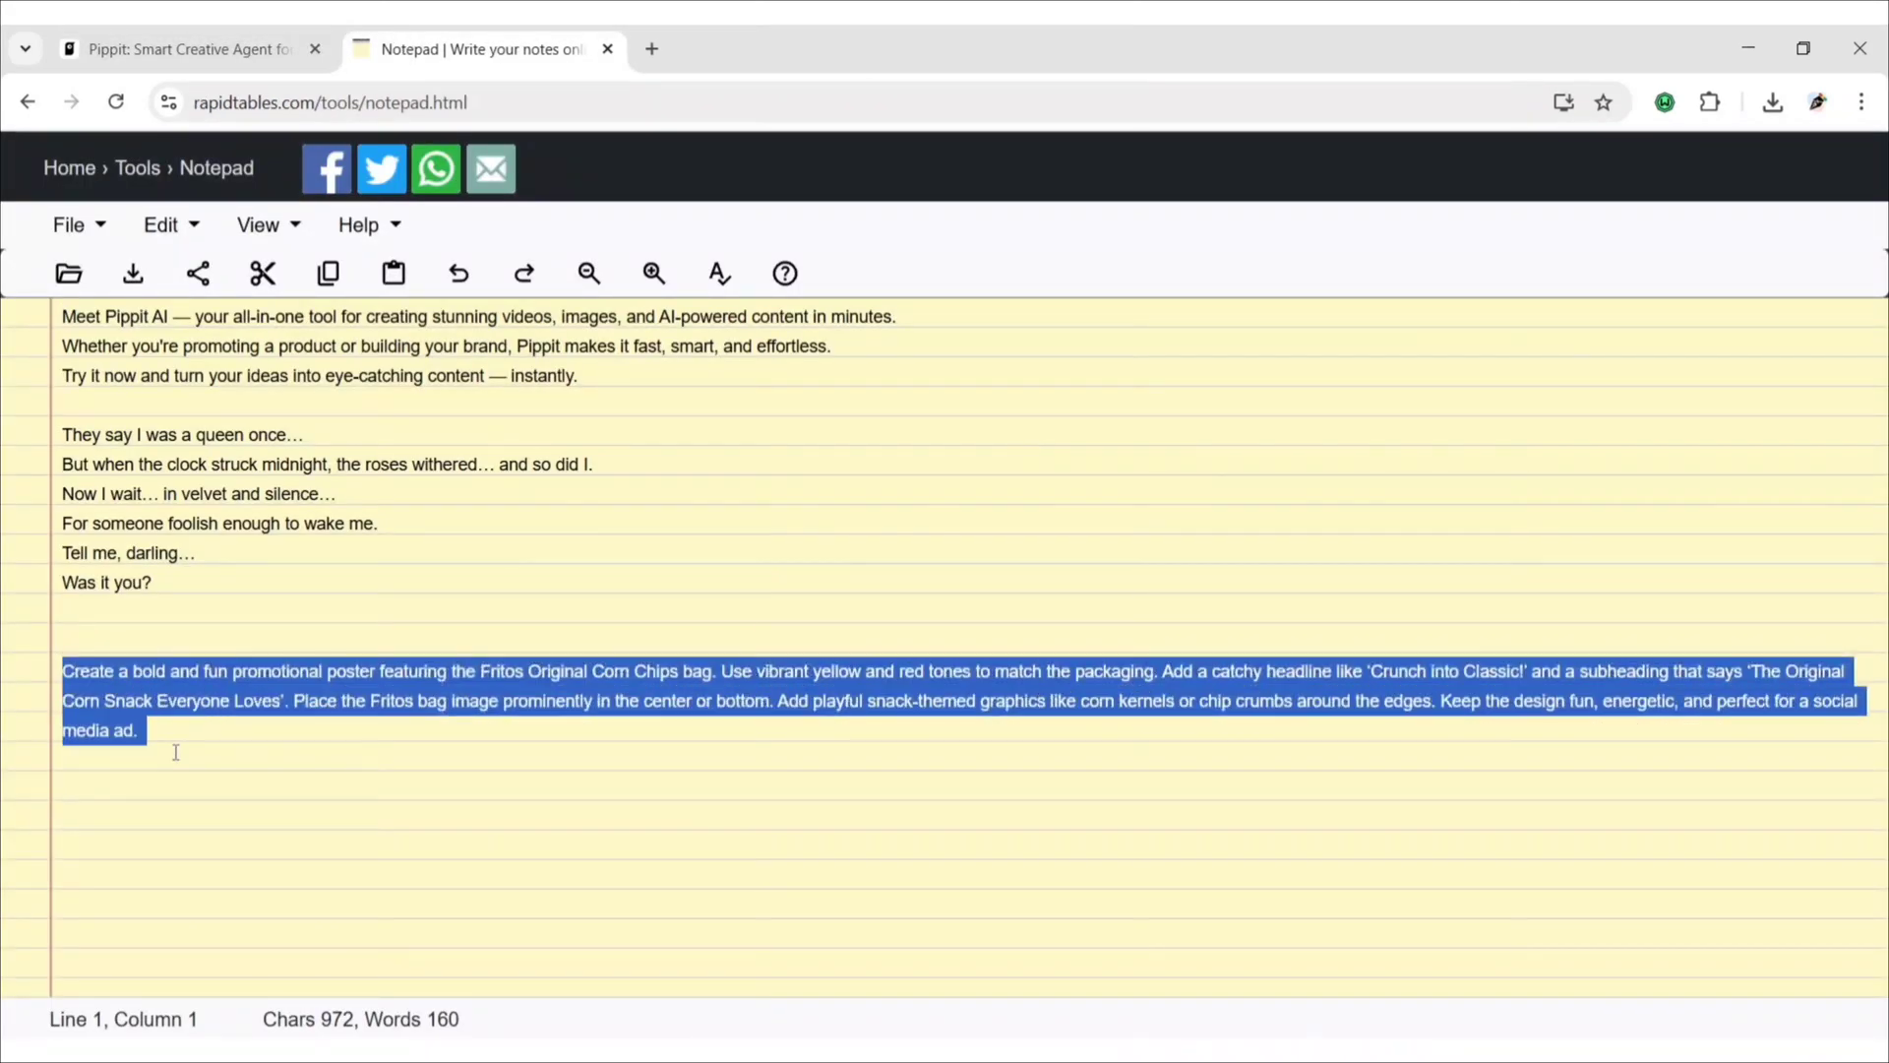
pyautogui.click(330, 277)
pyautogui.click(187, 47)
pyautogui.hotkey('ctrl', 'v')
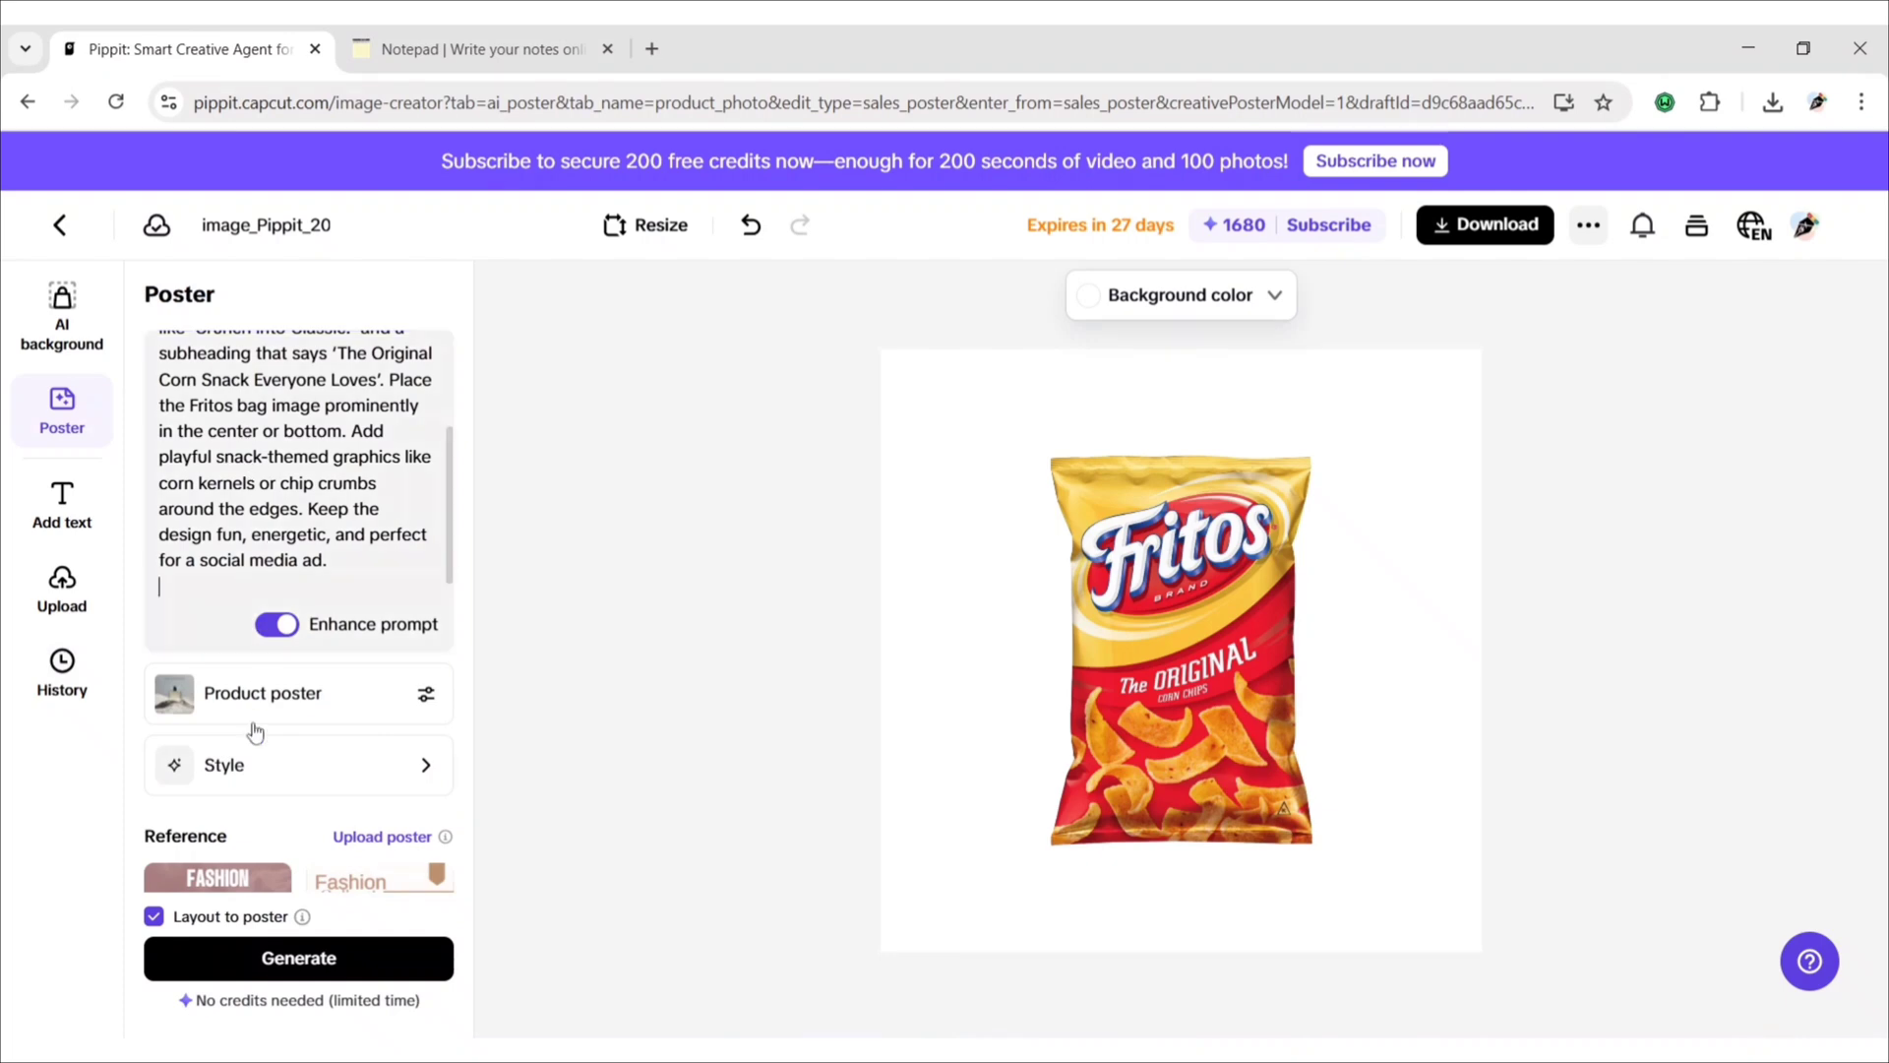
# Generate four Fritos poster designs and preview each one on the canvas.
pyautogui.click(308, 940)
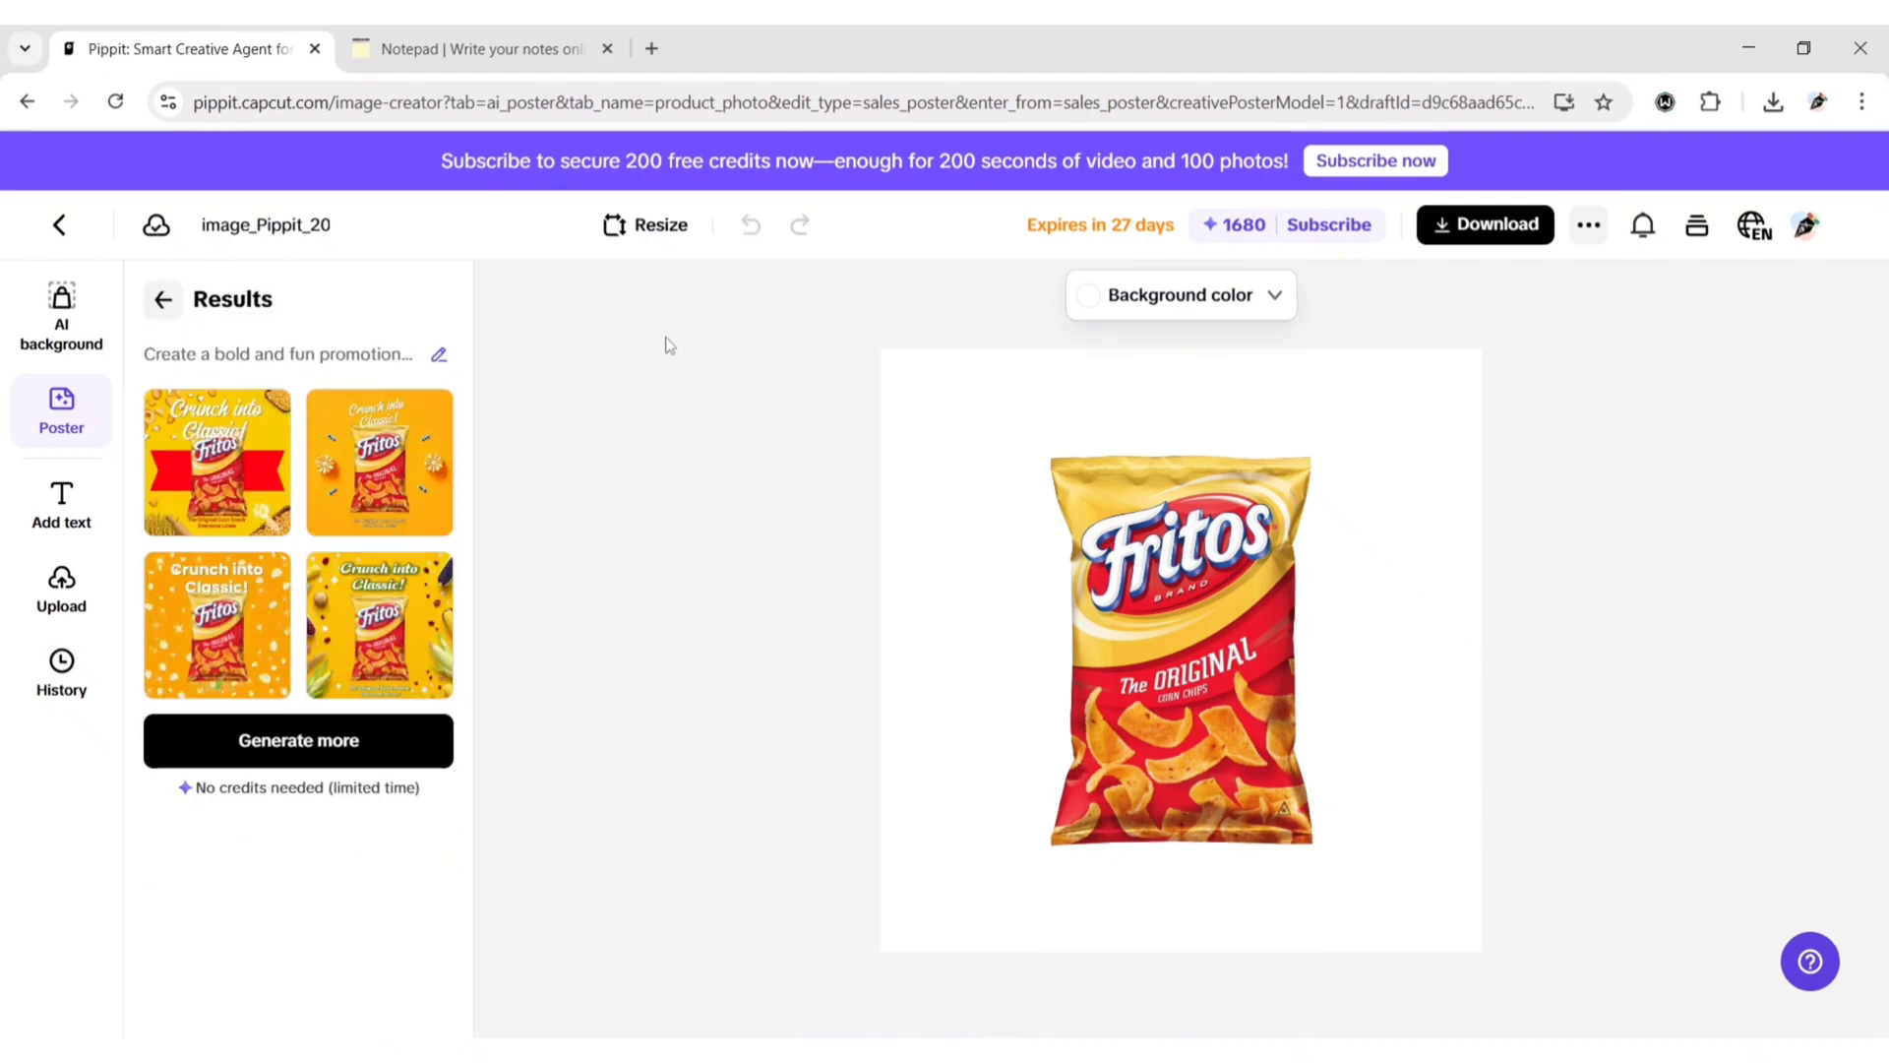
pyautogui.click(359, 672)
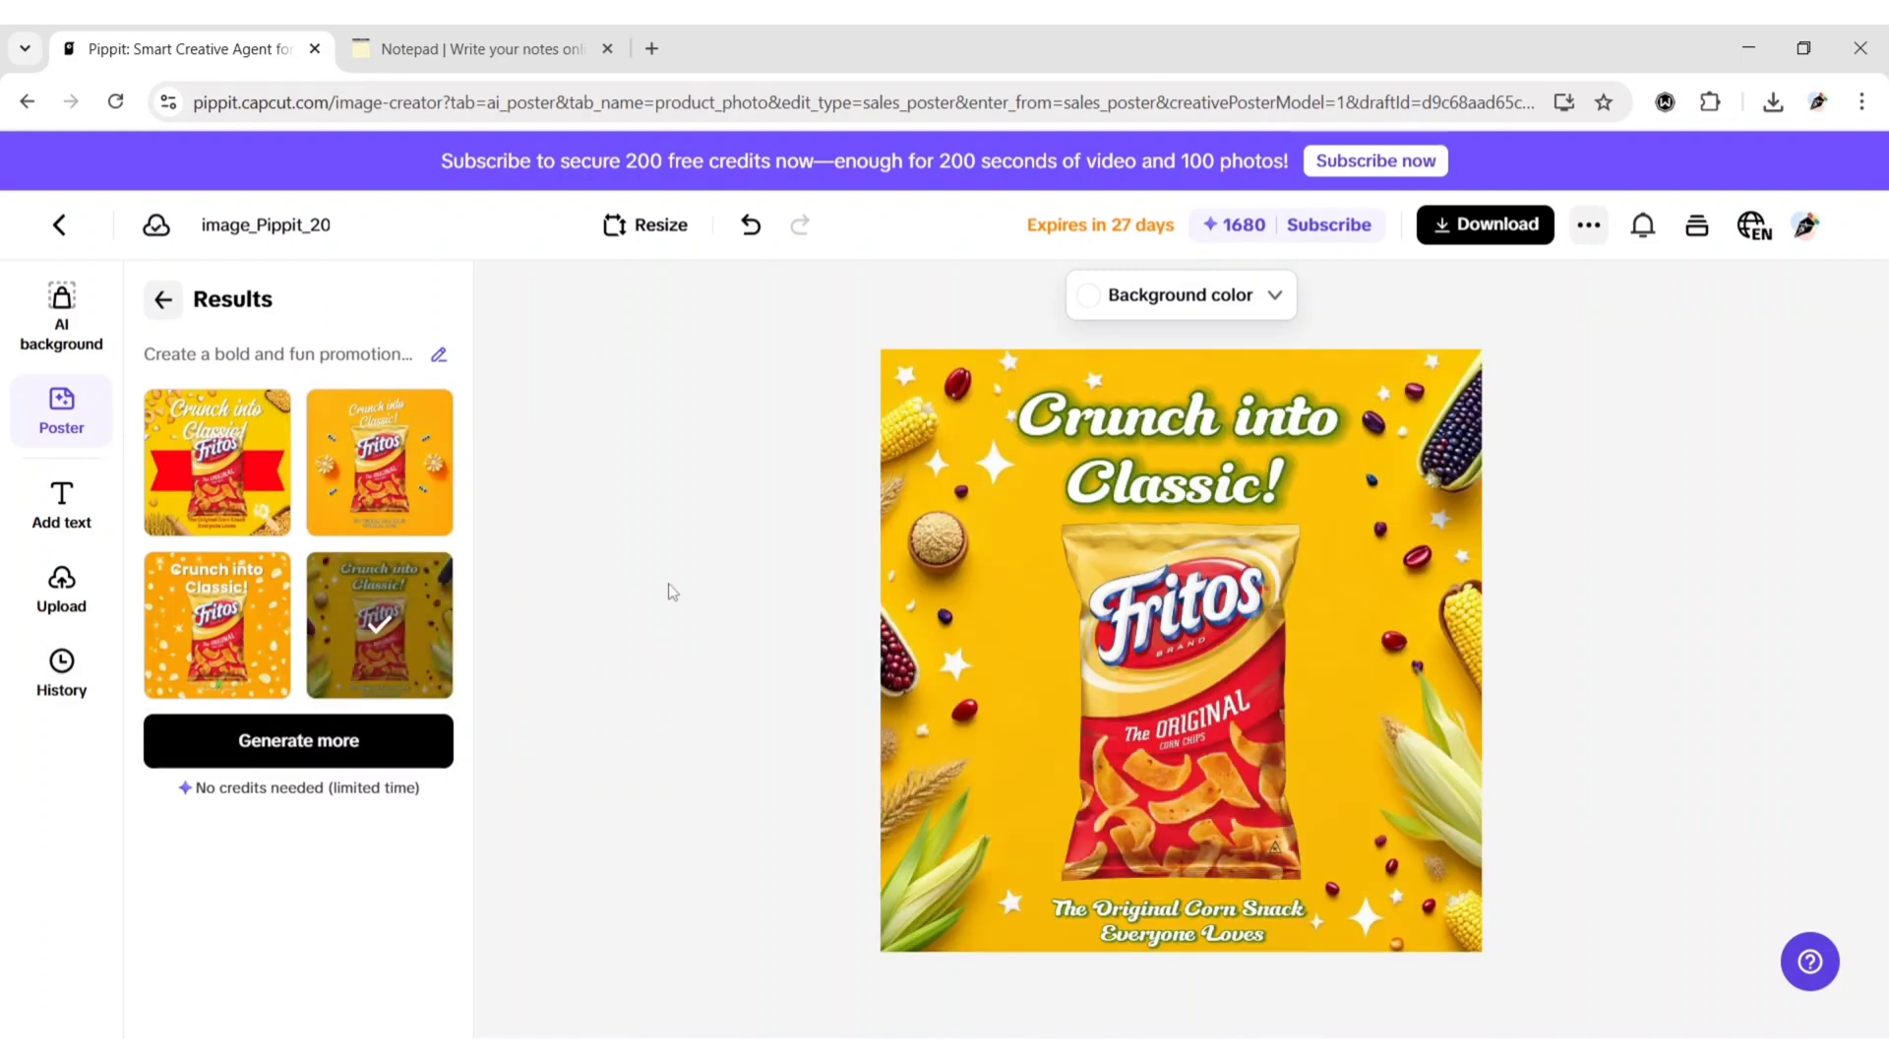
pyautogui.click(245, 498)
pyautogui.click(213, 657)
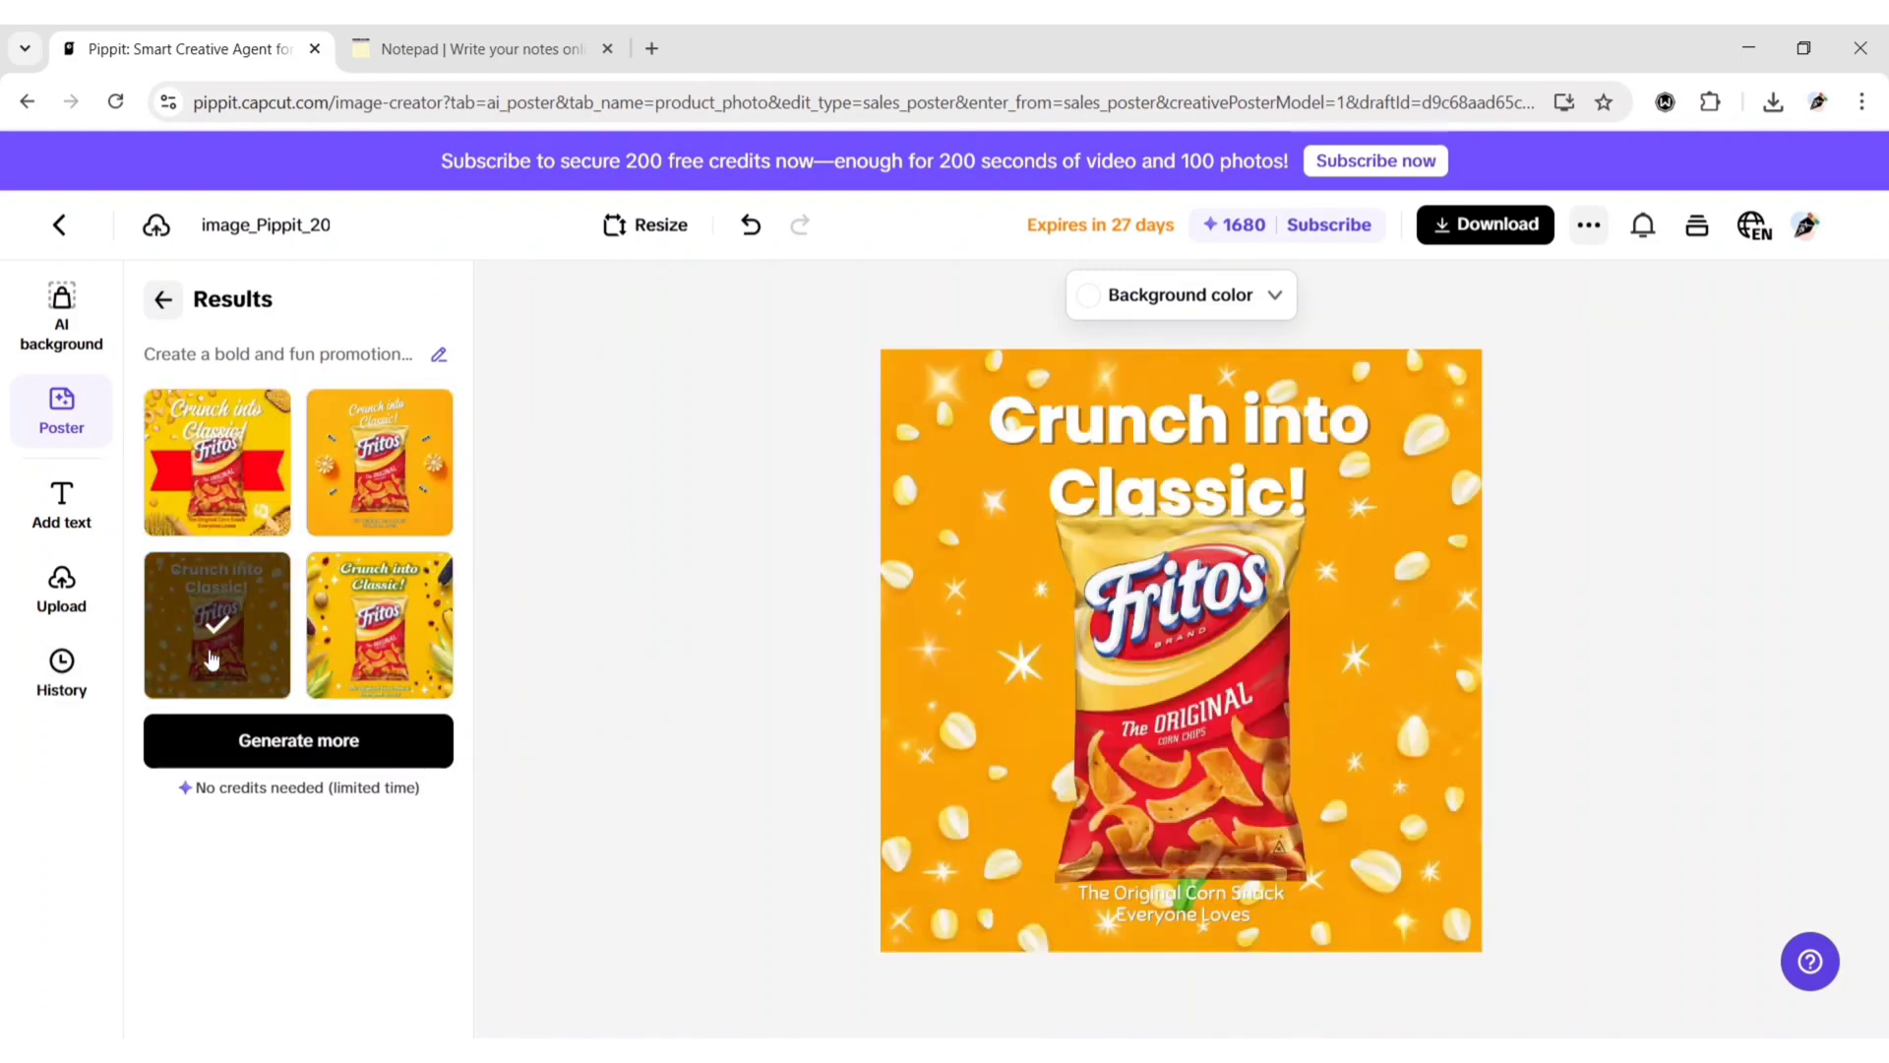
pyautogui.click(369, 511)
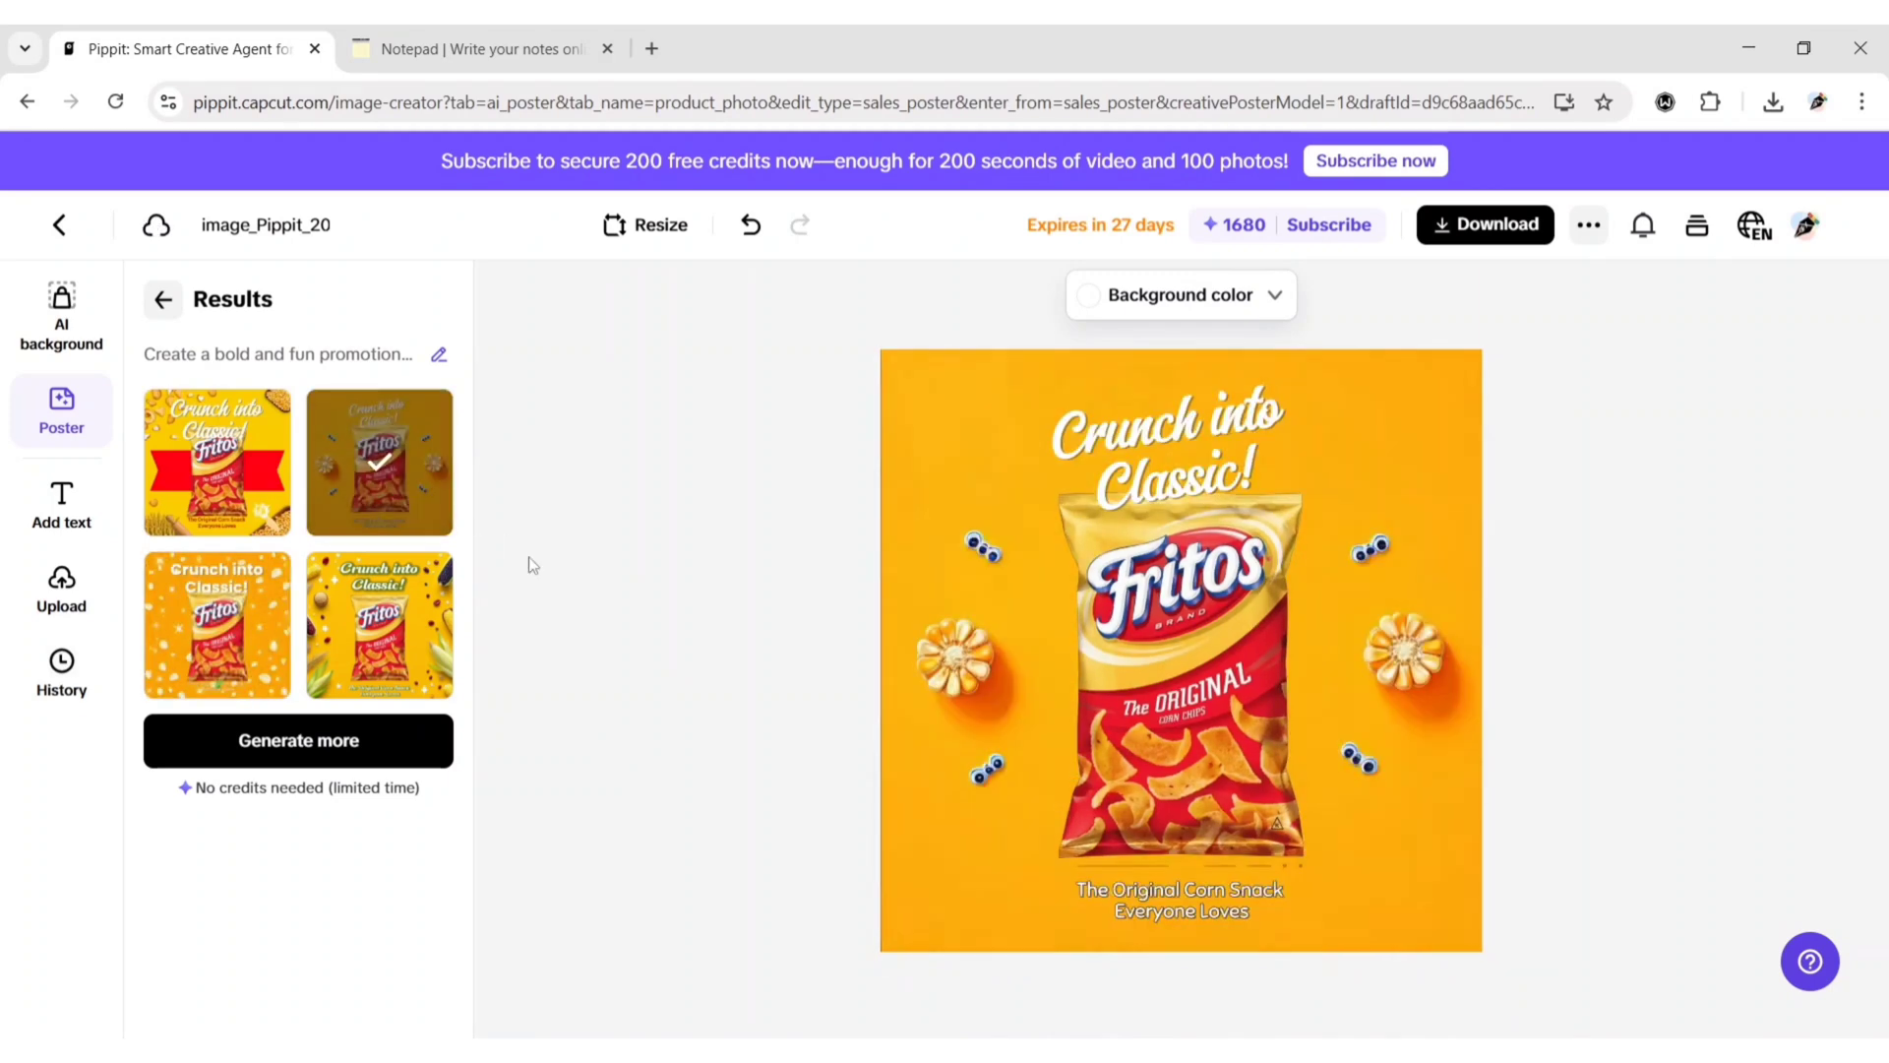
# Generate four more variations and place the corn-and-stars 'Crunch into Classic!' poster on the canvas.
pyautogui.click(322, 746)
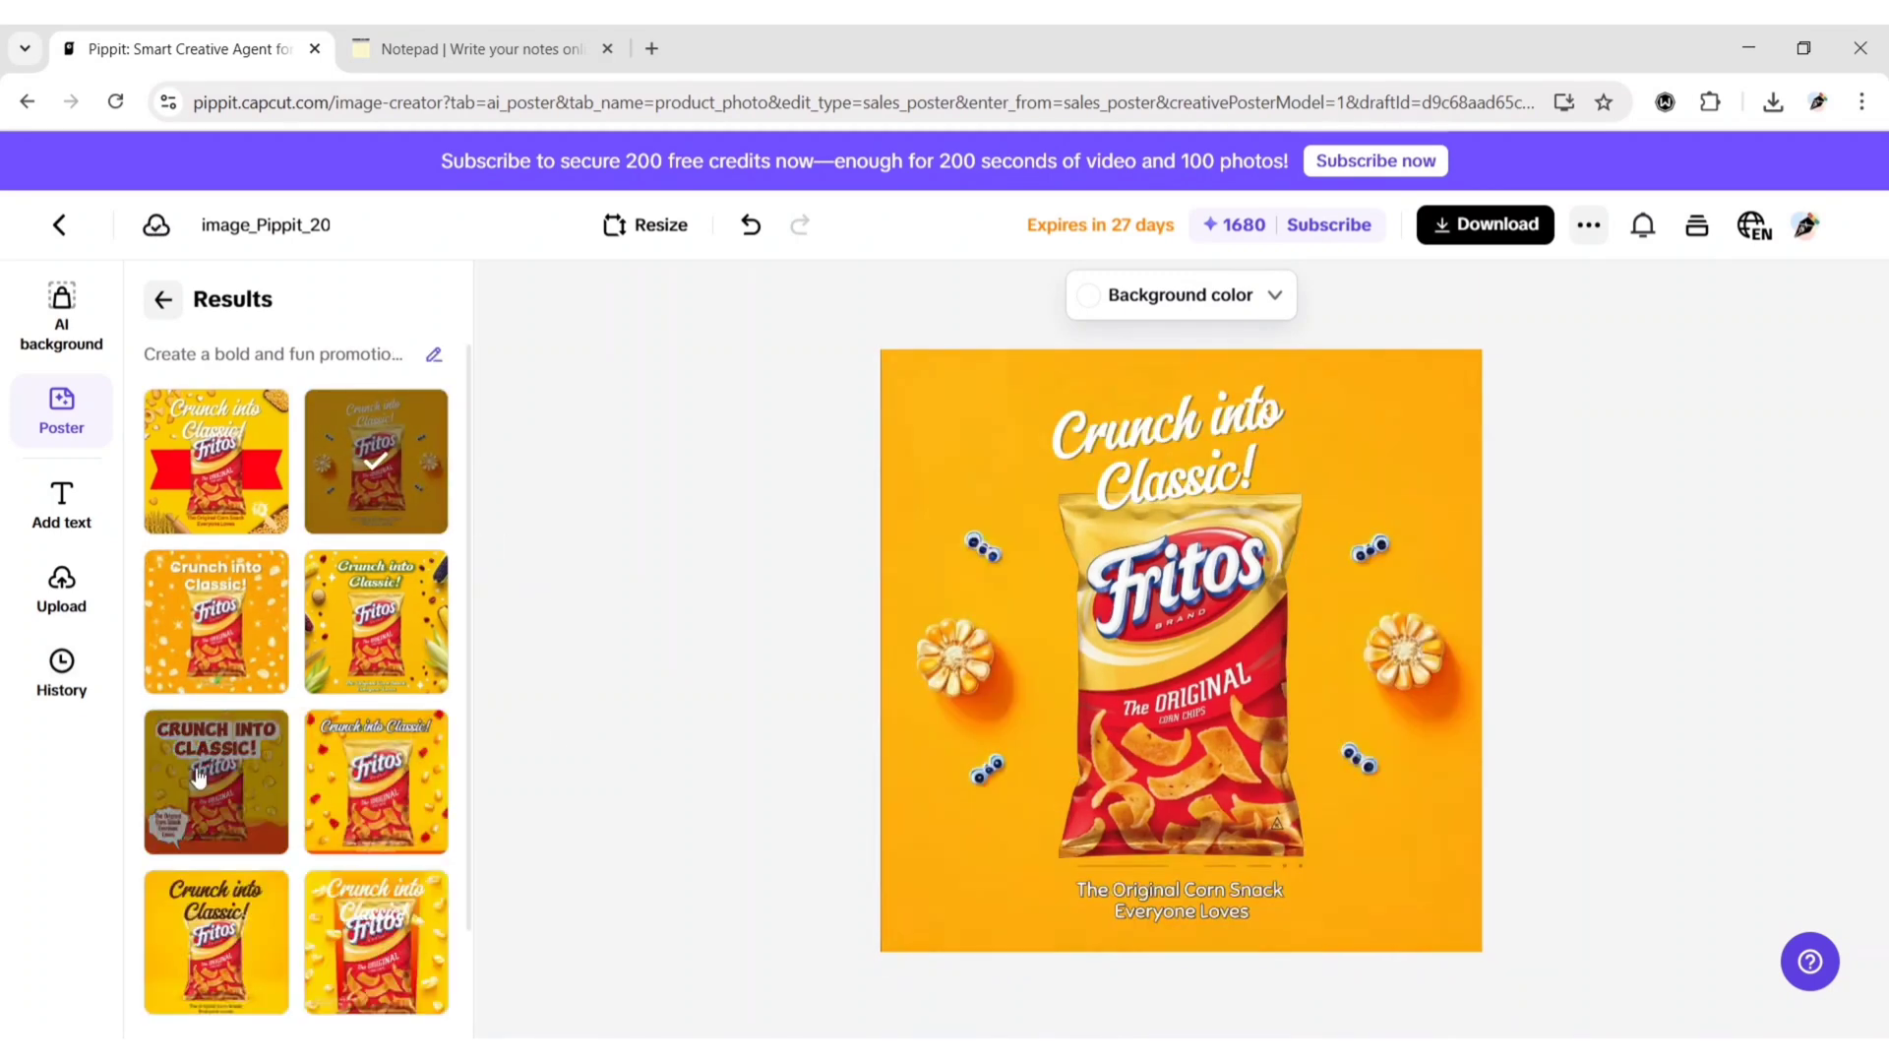
pyautogui.click(199, 781)
pyautogui.click(338, 802)
pyautogui.click(221, 945)
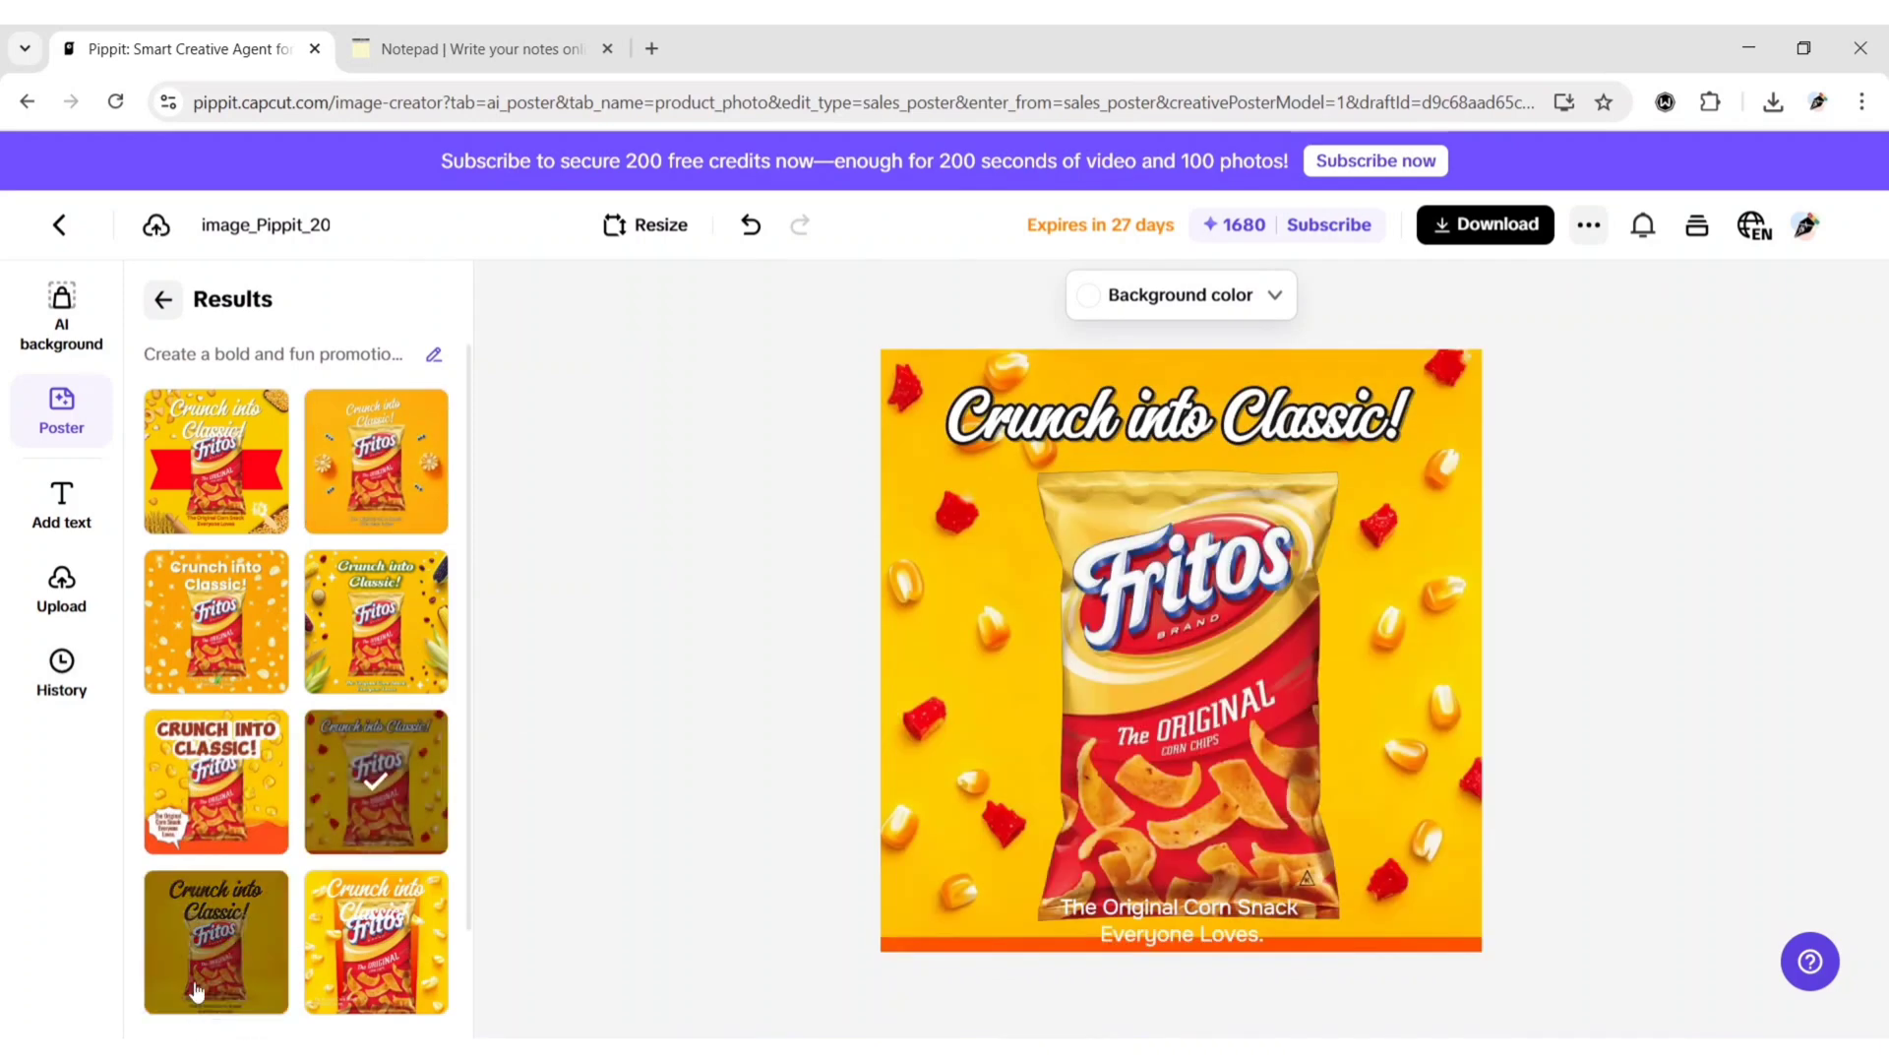
pyautogui.click(356, 960)
pyautogui.click(352, 649)
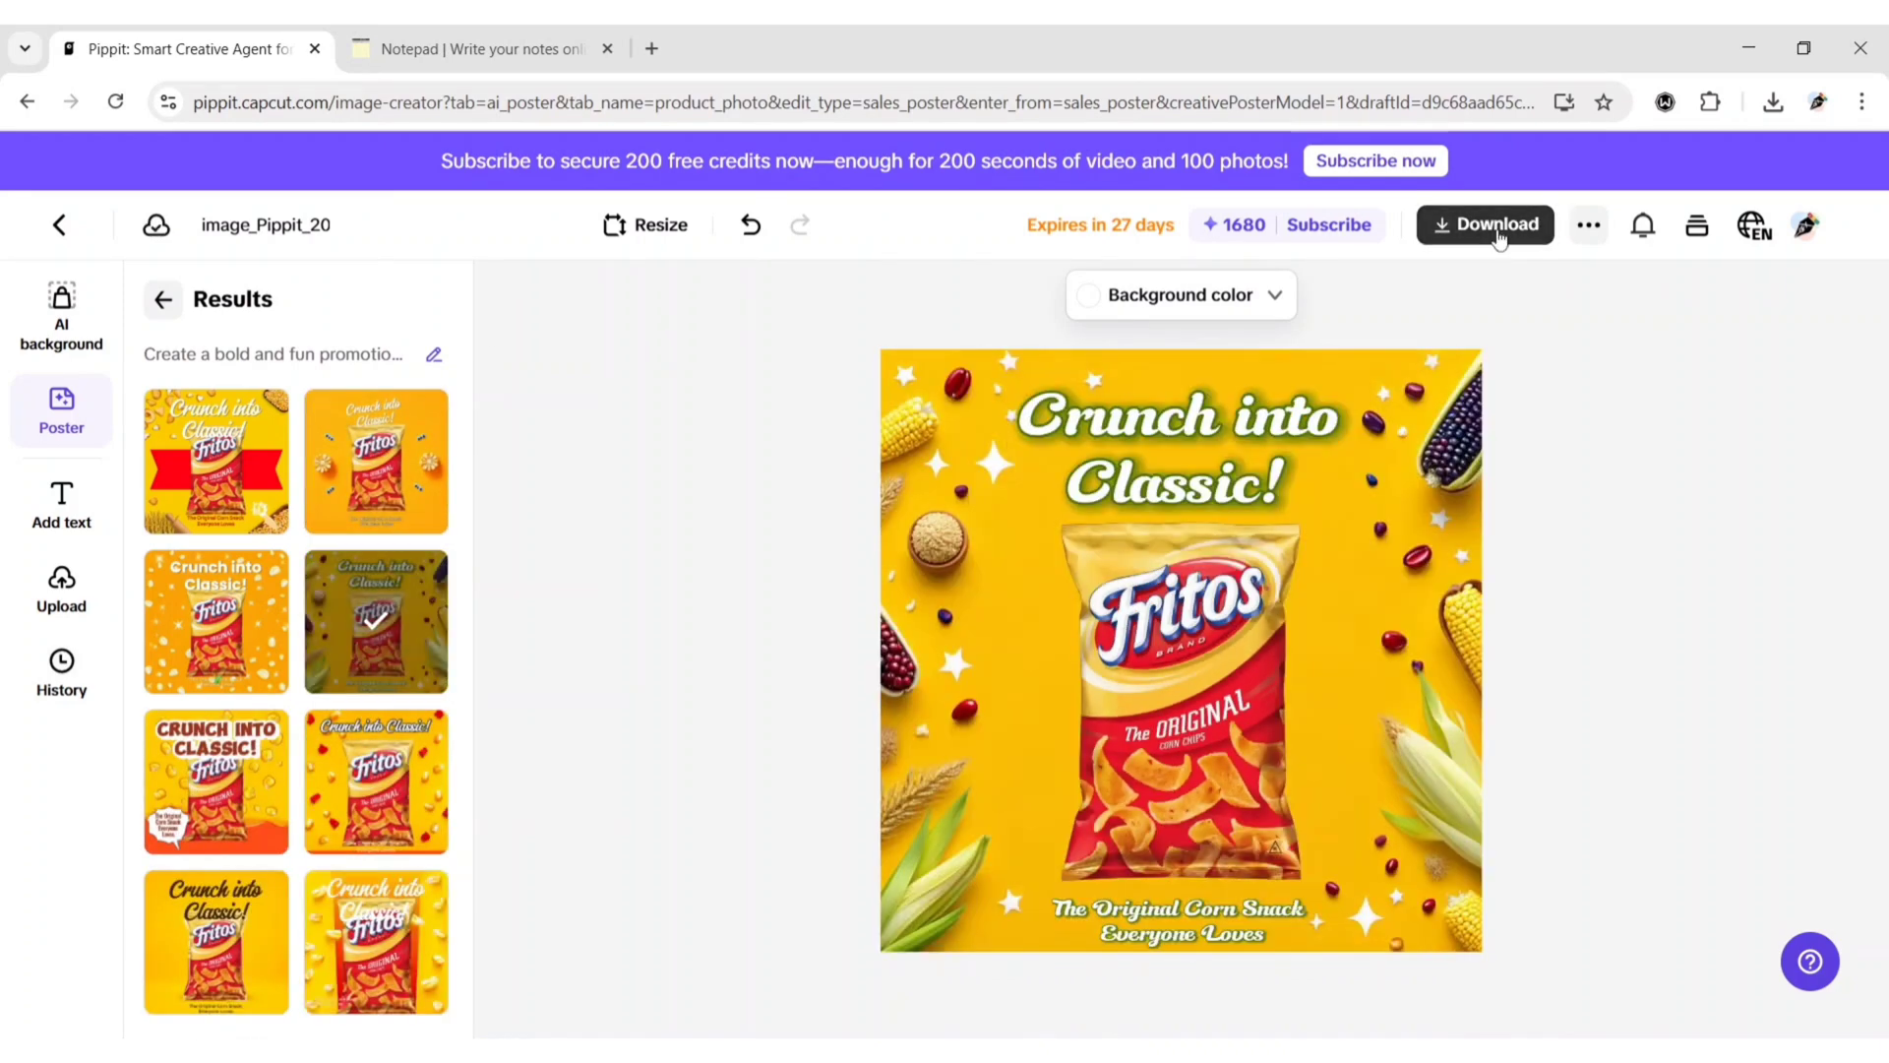
# Download the corn-and-stars poster as a PNG file.
pyautogui.click(1499, 228)
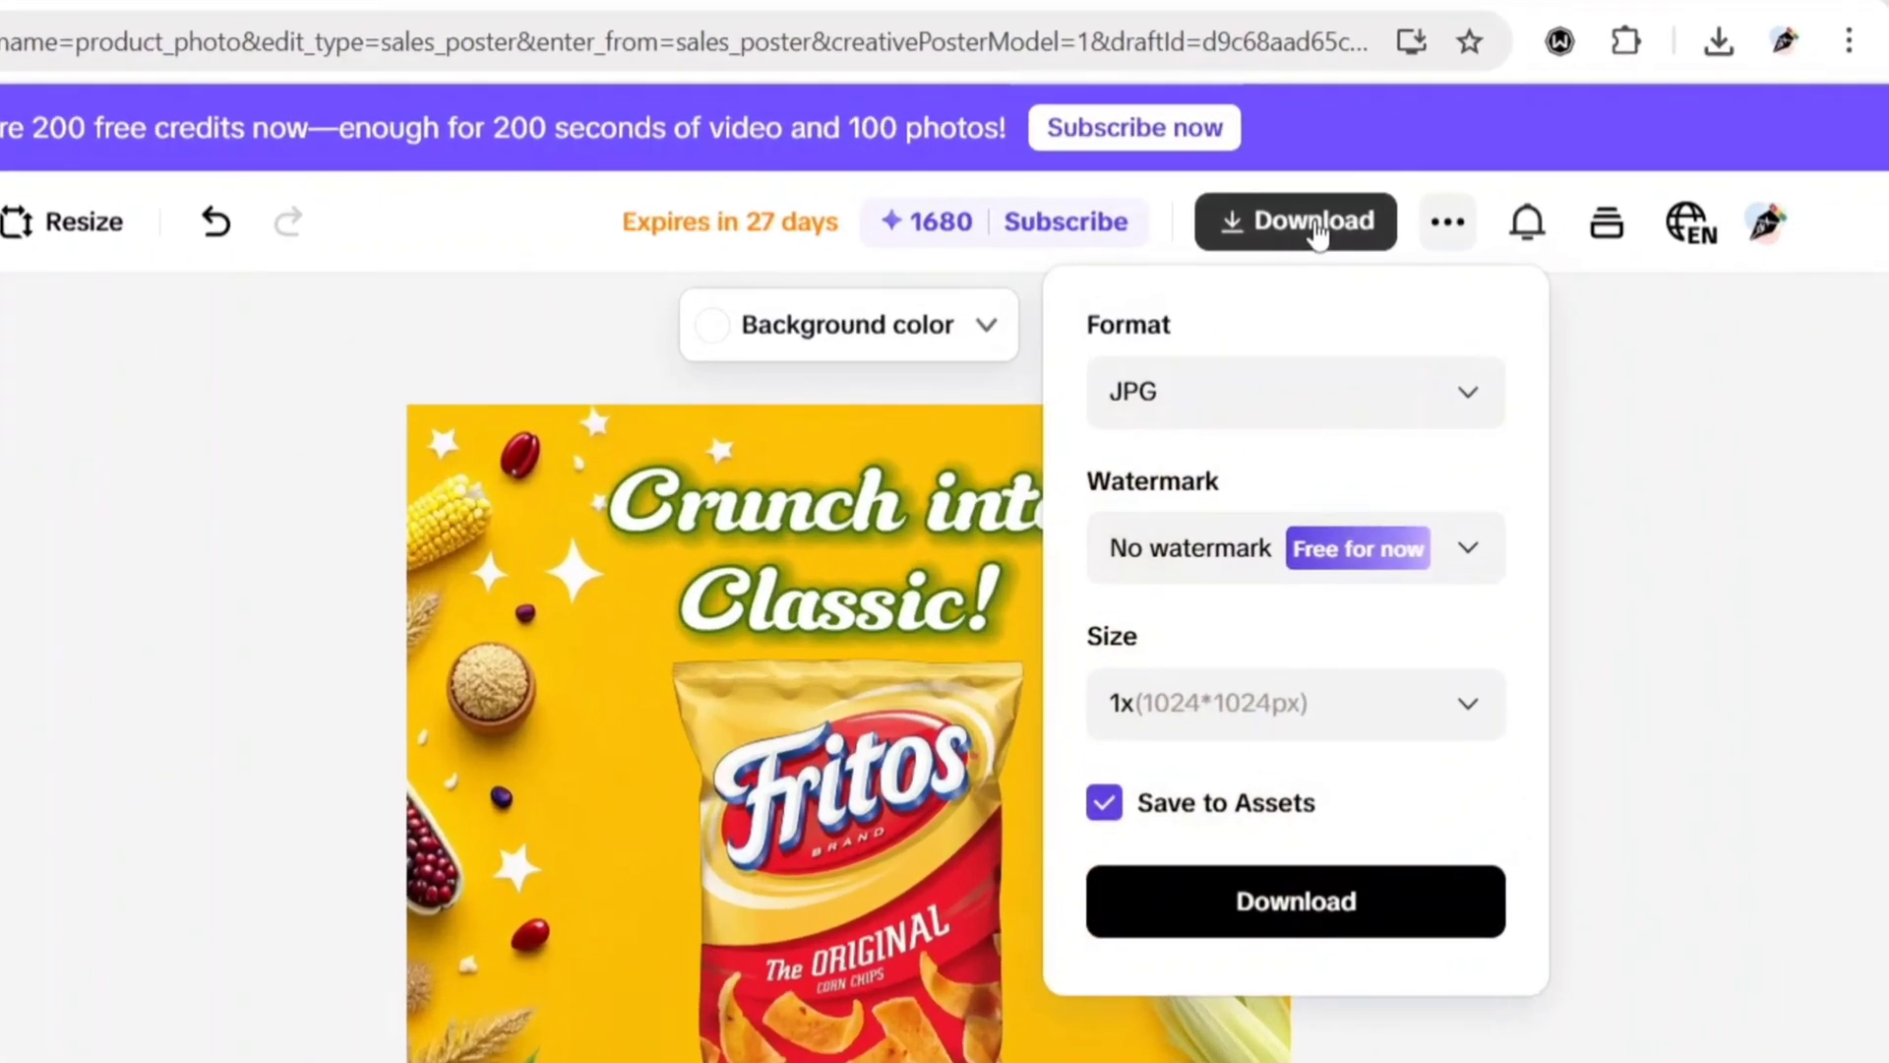
pyautogui.click(1334, 404)
pyautogui.click(1250, 551)
pyautogui.click(1296, 903)
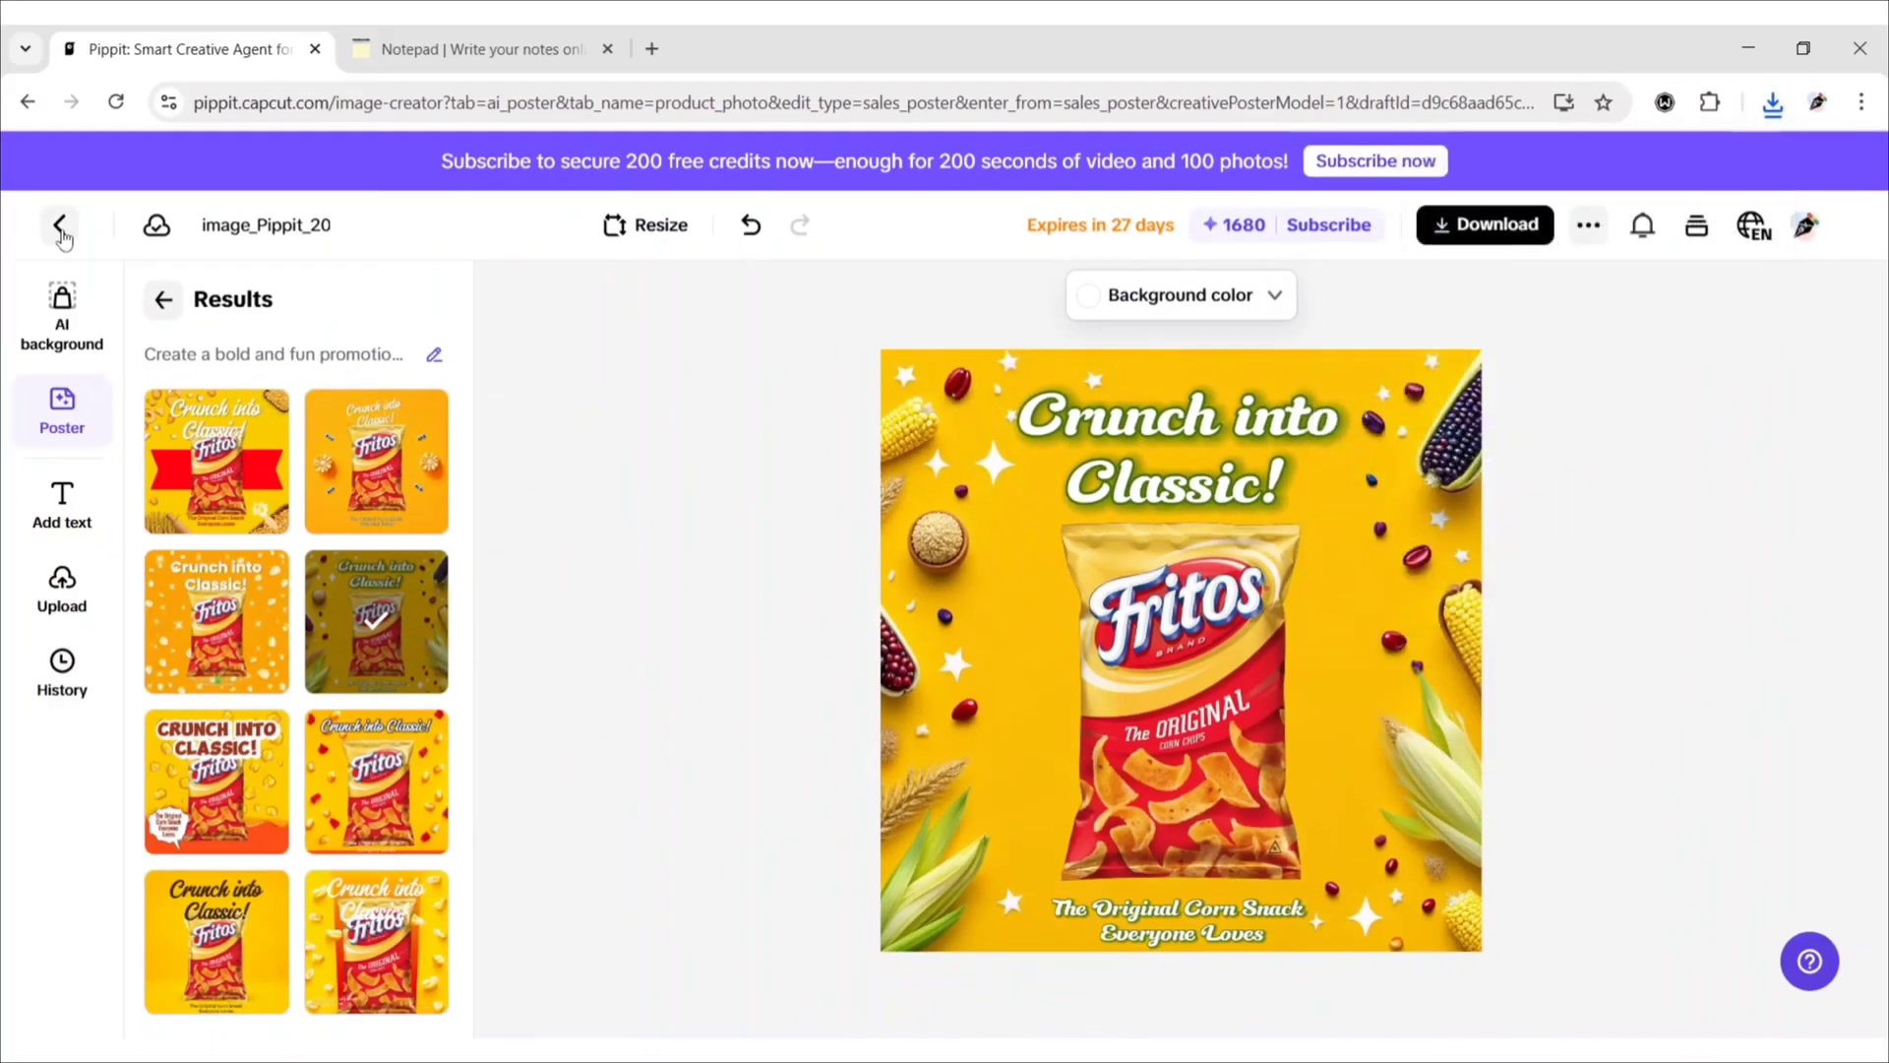
# Start an AI background project with camera.jpg uploaded from the device.
pyautogui.click(61, 226)
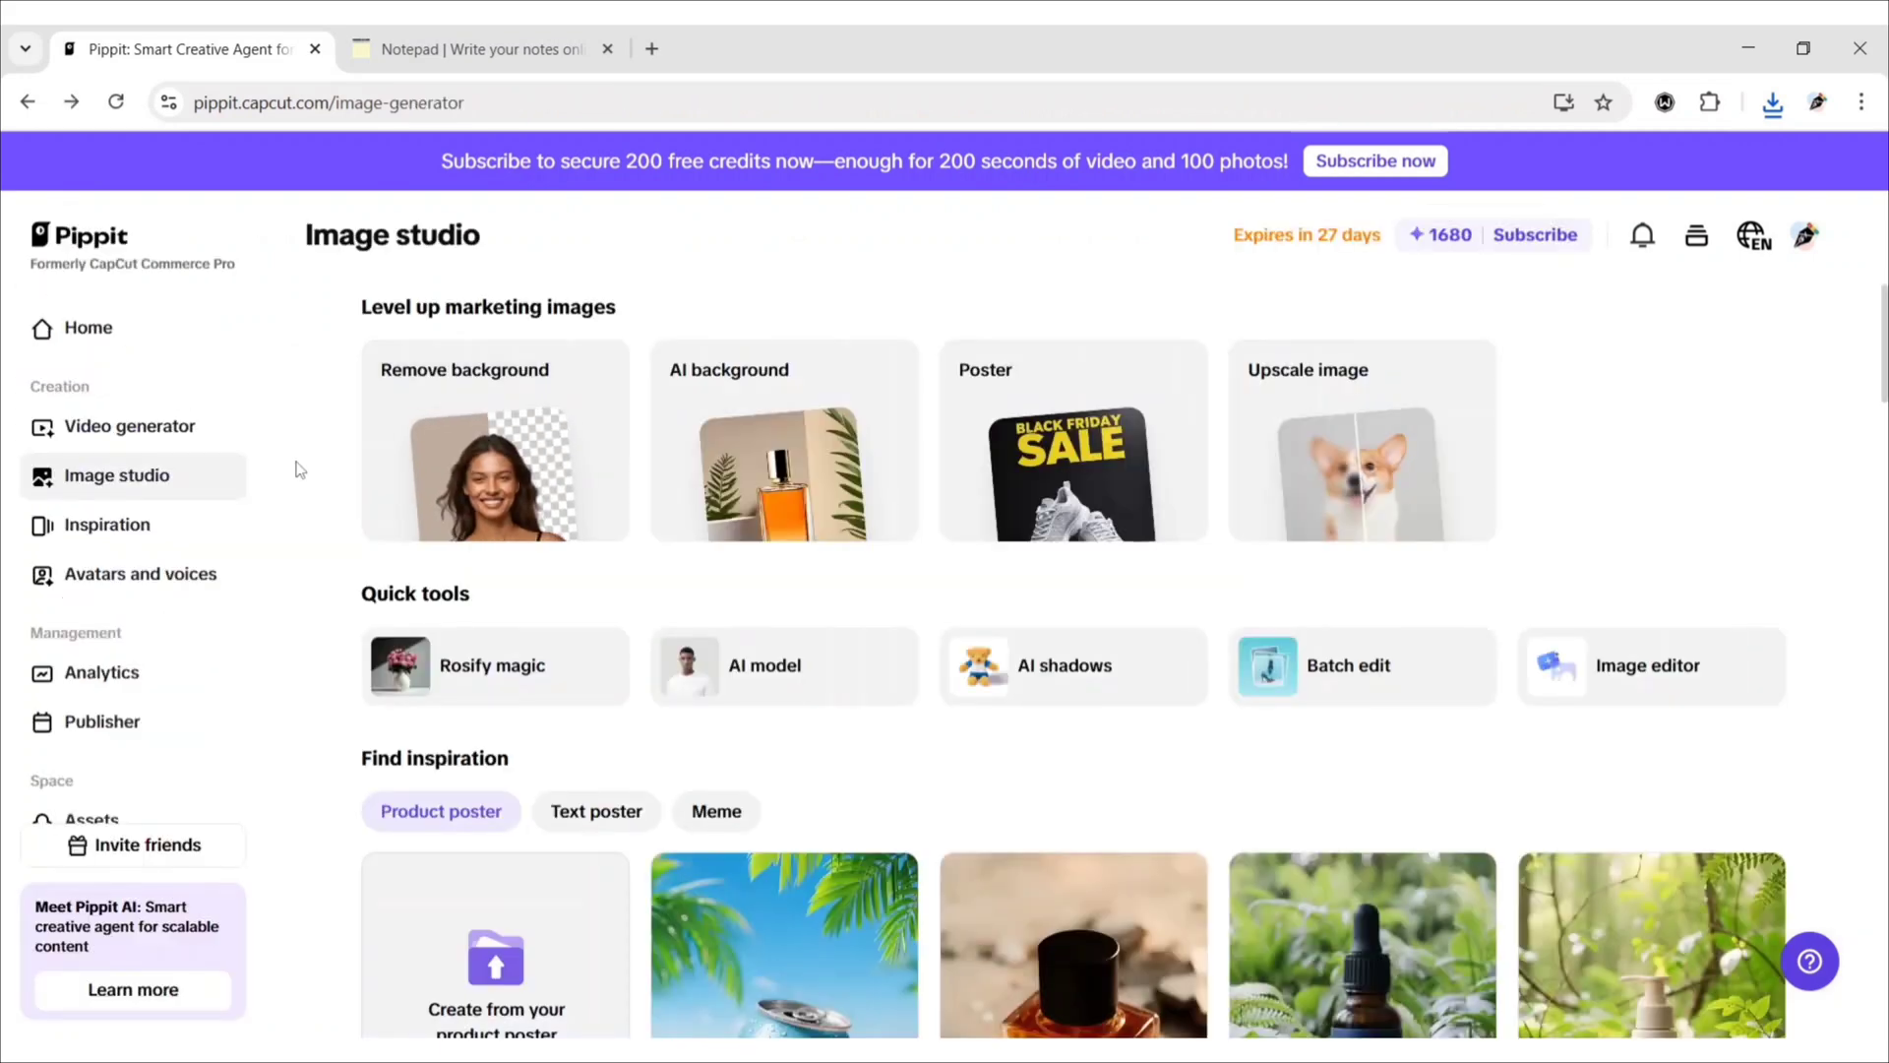
pyautogui.click(753, 477)
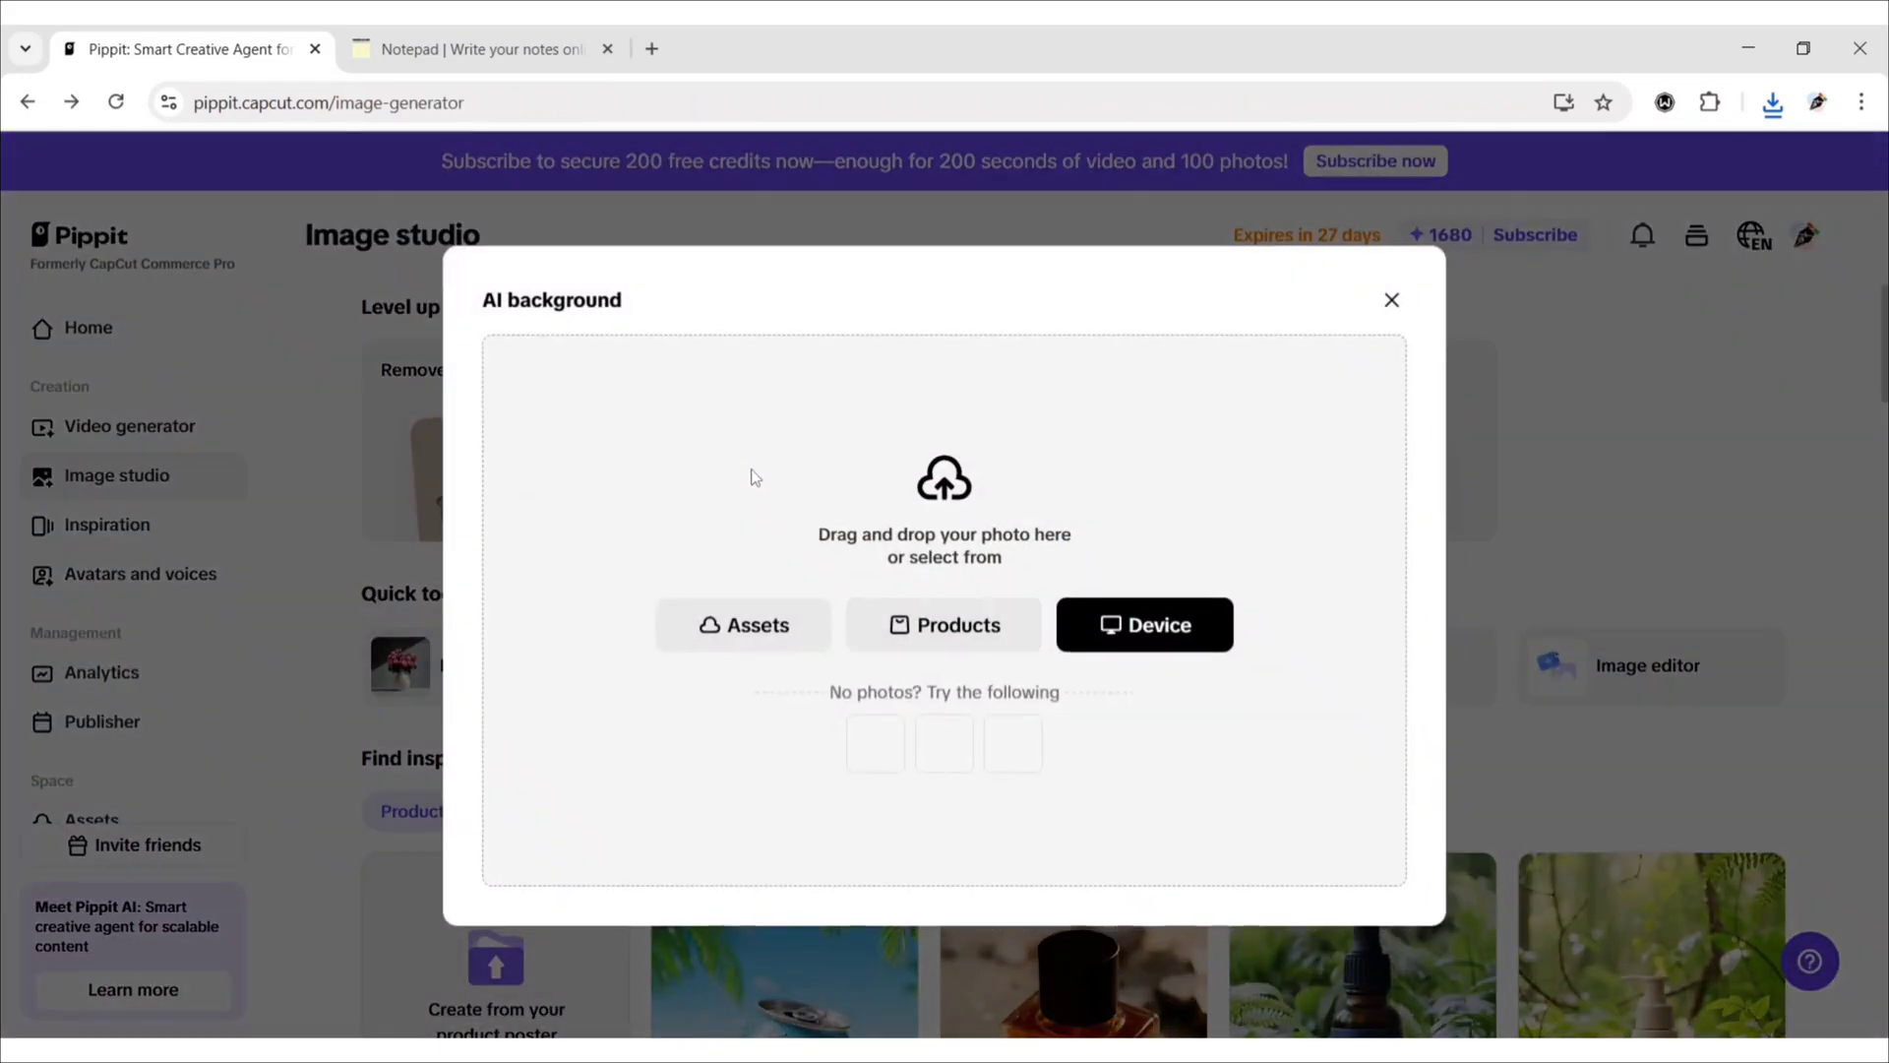
pyautogui.click(1159, 626)
pyautogui.click(594, 484)
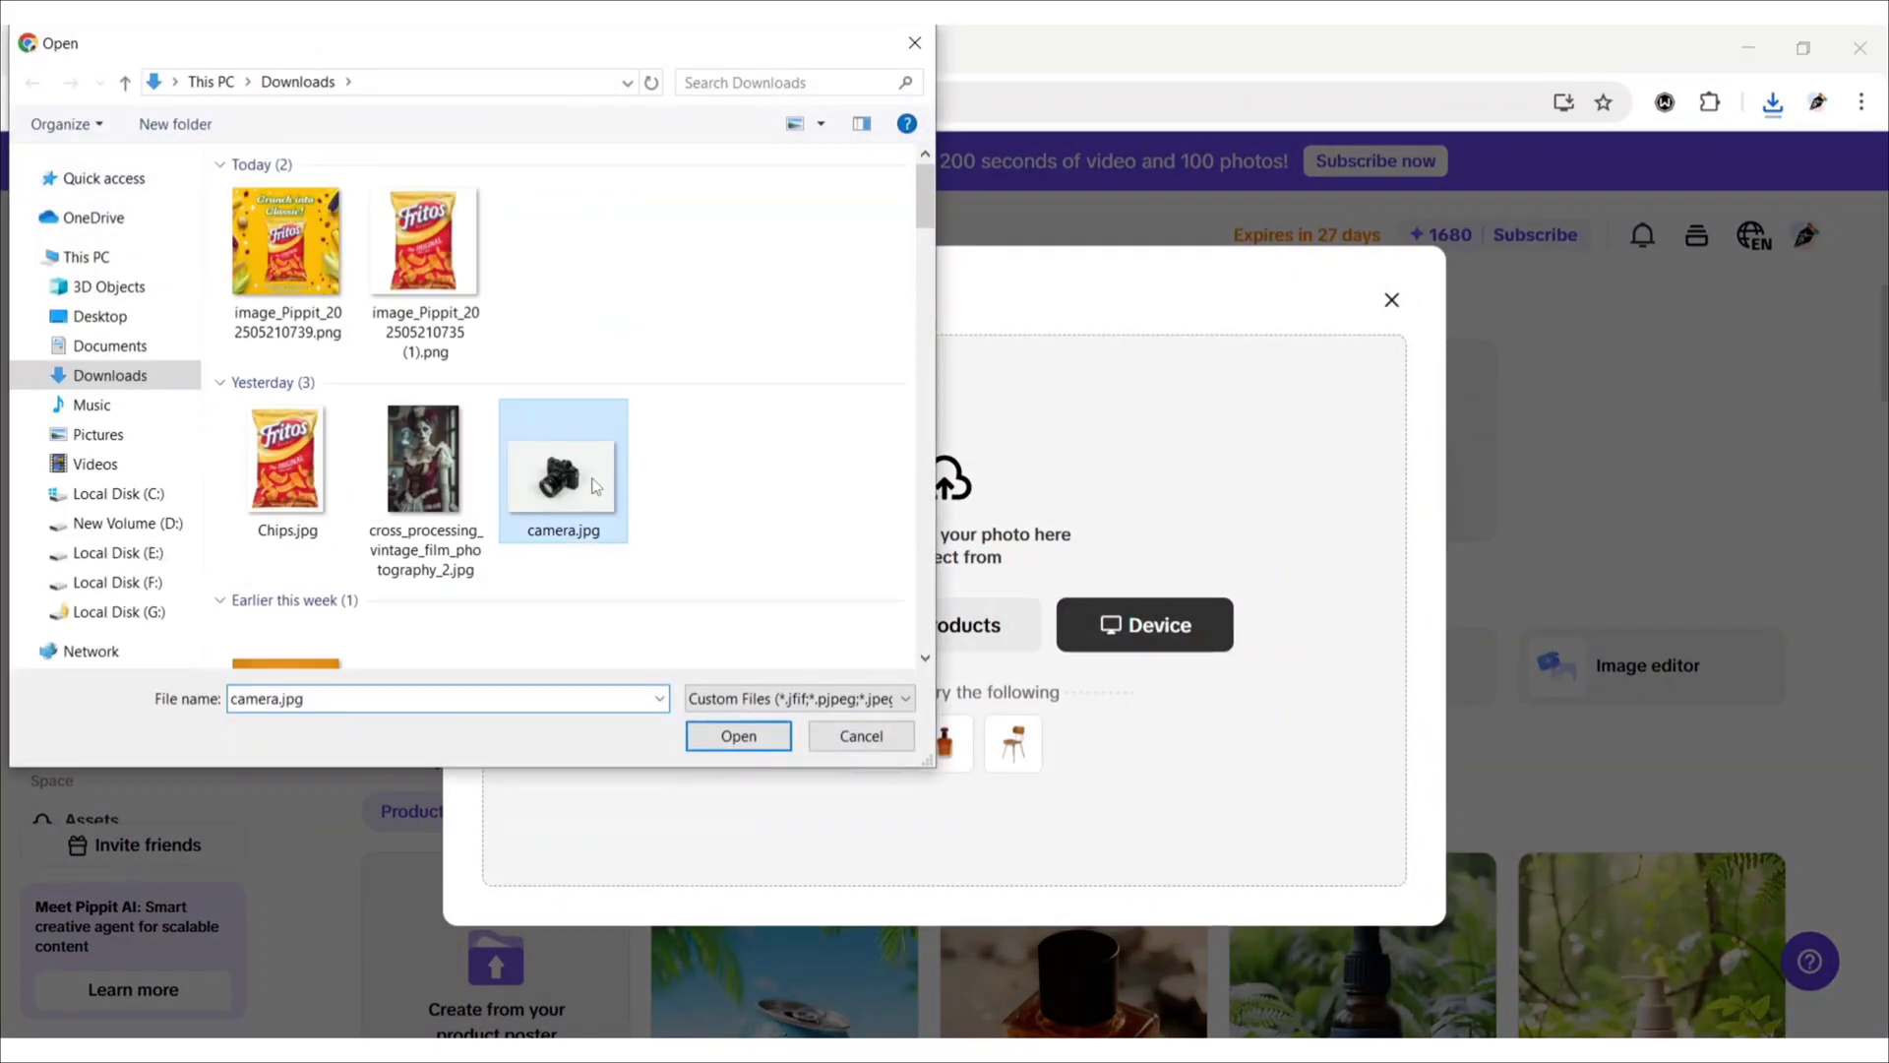
pyautogui.click(716, 738)
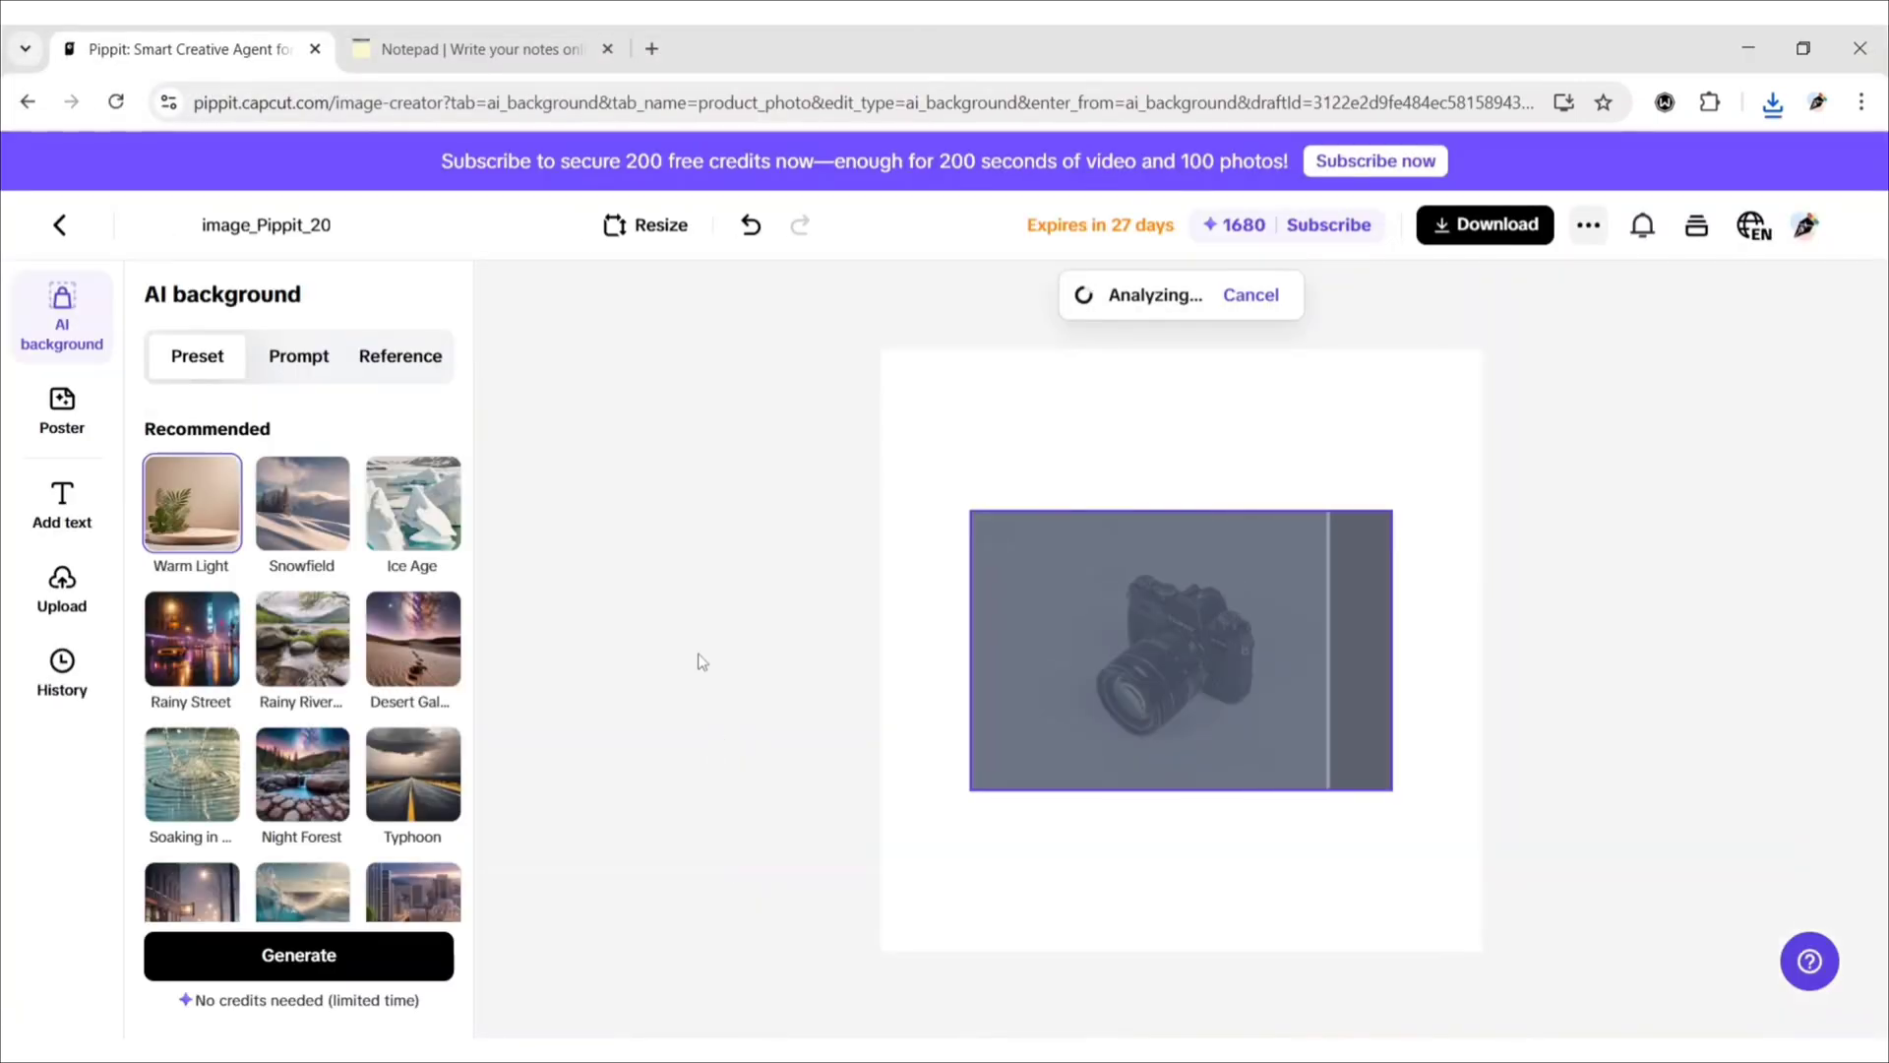
# Apply the Soaking in water-splash preset to generate four background variations.
pyautogui.scroll(-1, 438, 630)
pyautogui.scroll(1, 434, 626)
pyautogui.scroll(-1, 453, 551)
pyautogui.moveTo(482, 494); pyautogui.dragTo(515, 469)
pyautogui.click(192, 678)
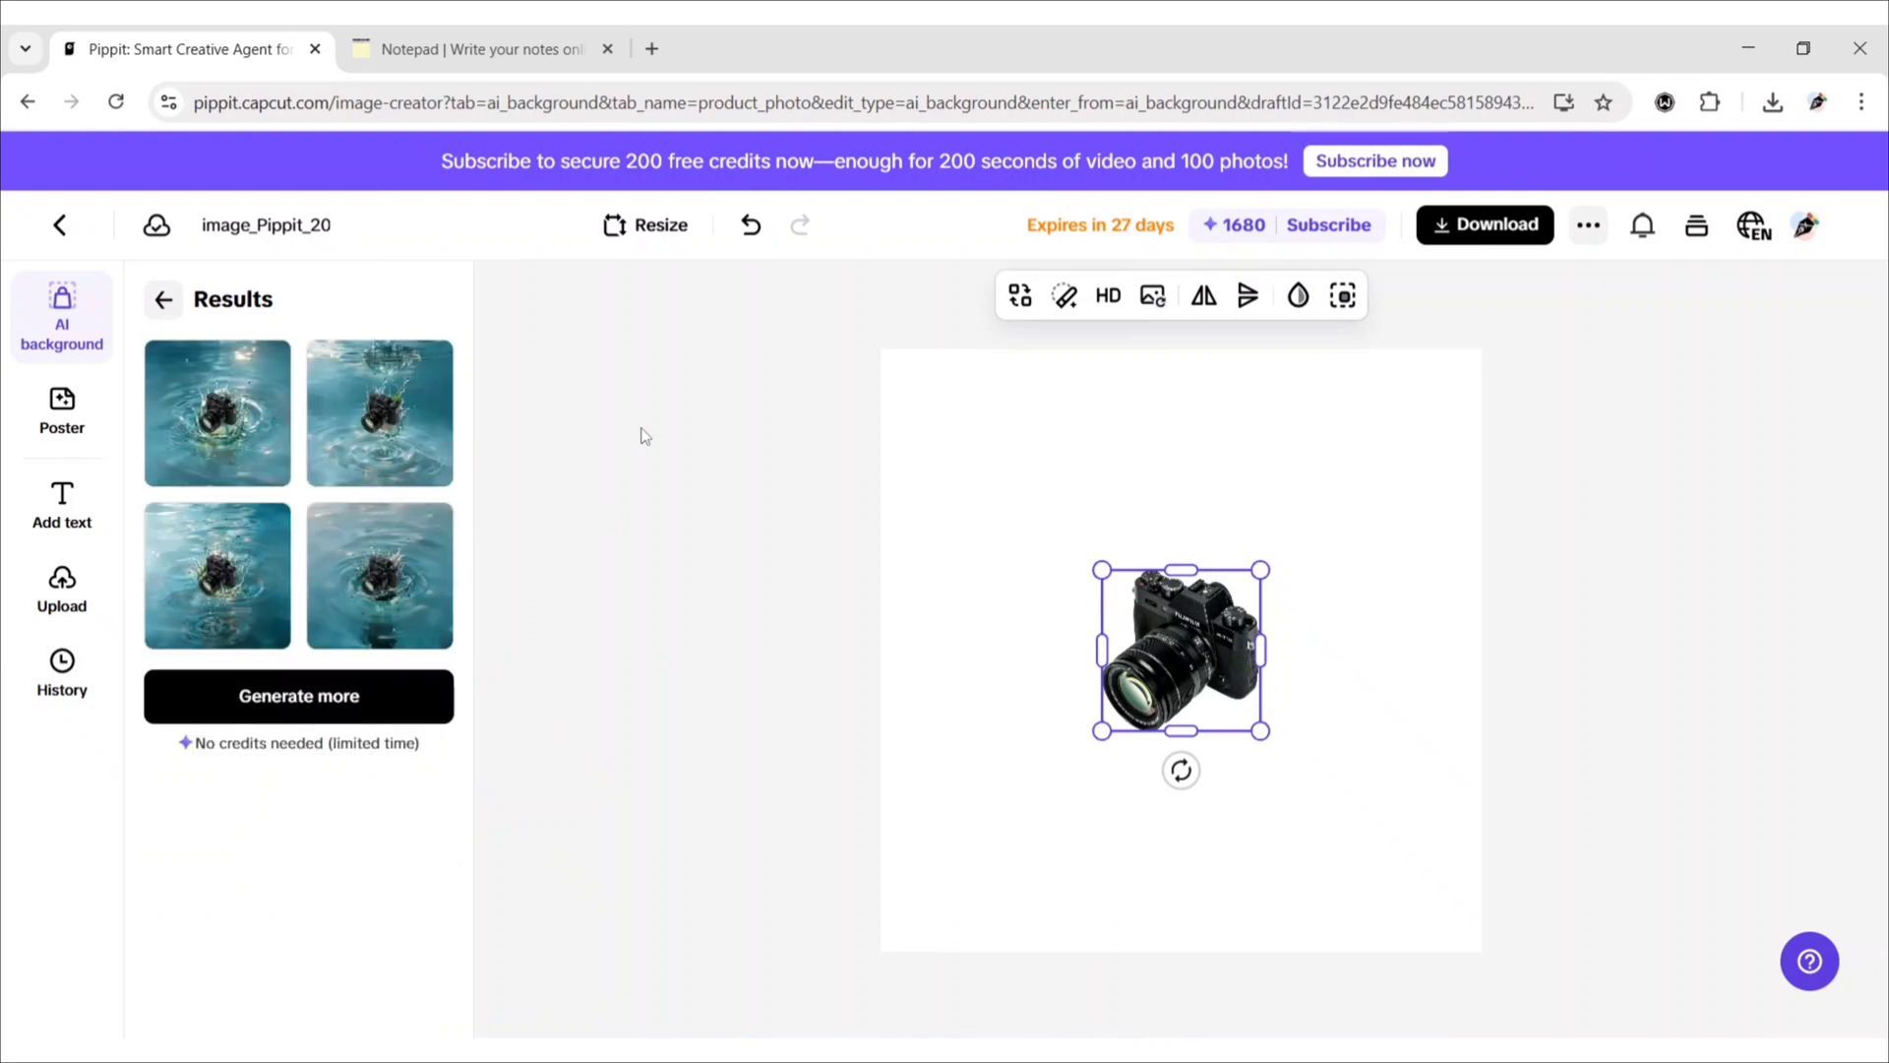
# Compare the four water-splash results and settle on the second variation.
pyautogui.click(209, 409)
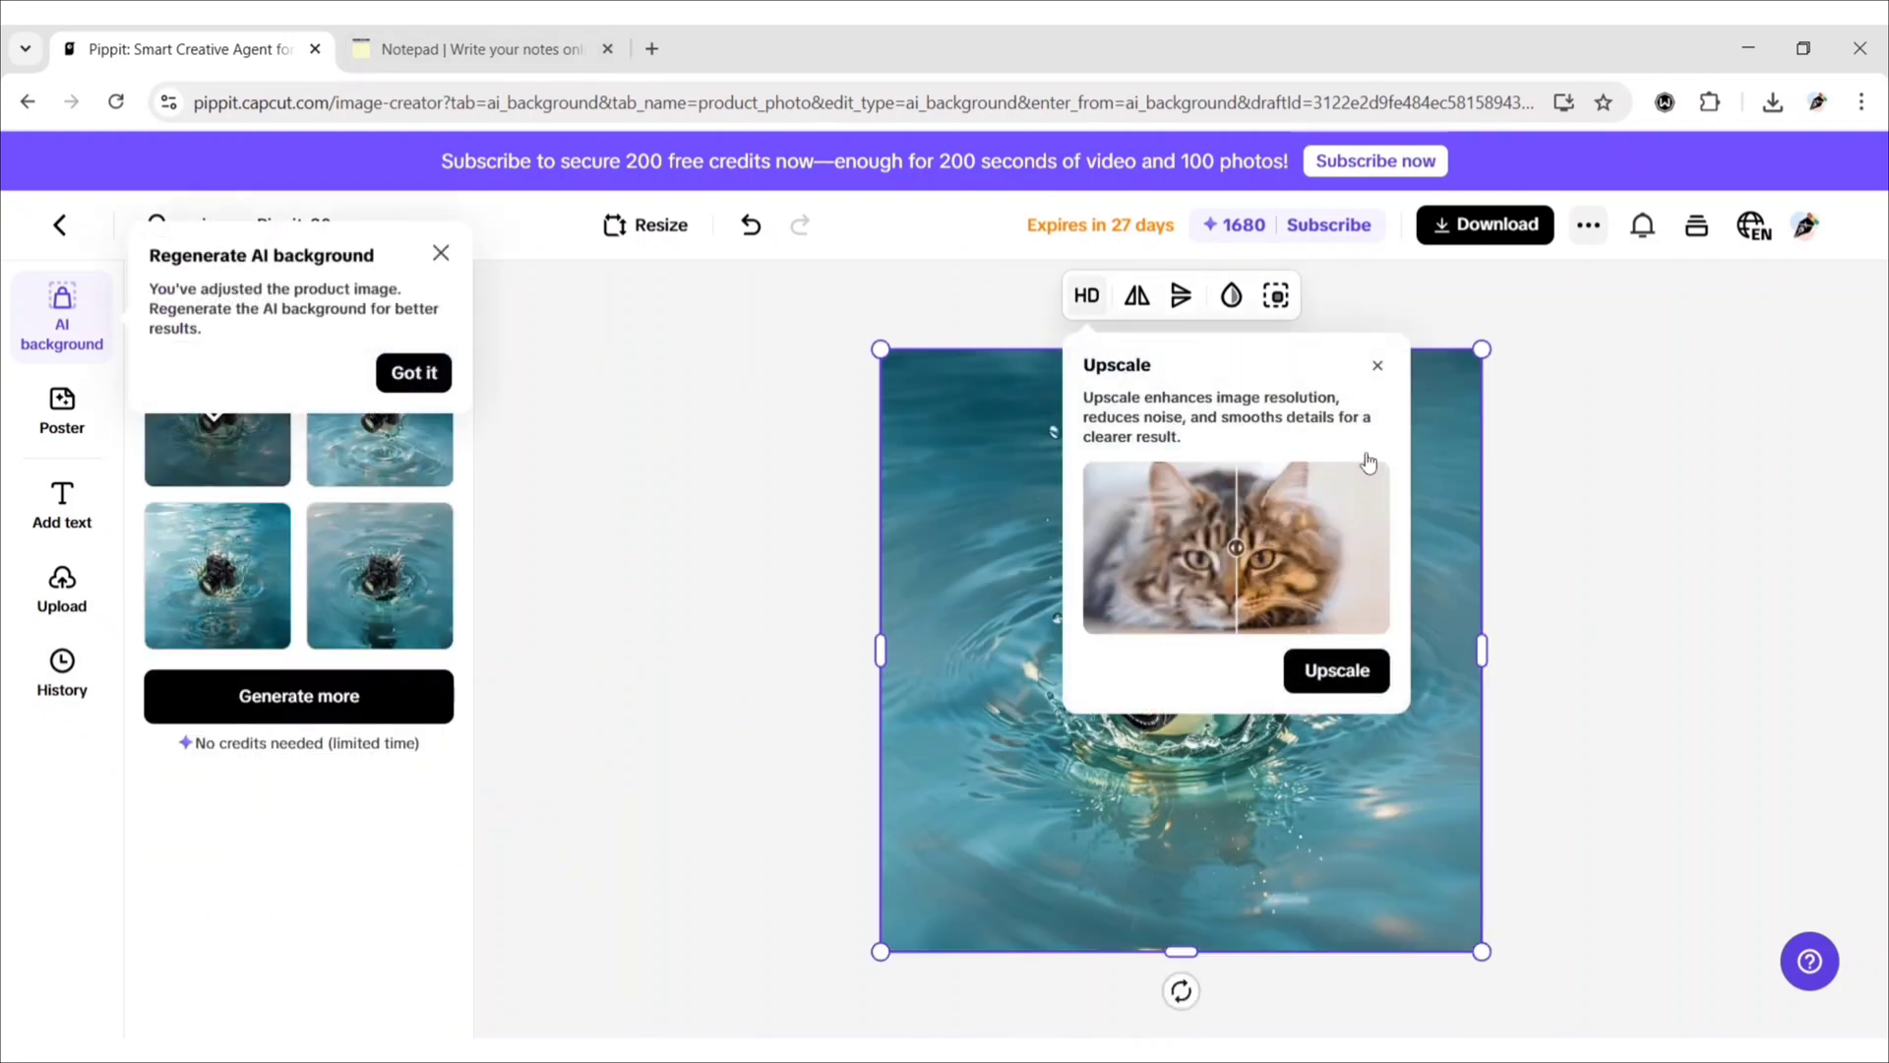
pyautogui.click(1375, 367)
pyautogui.click(411, 375)
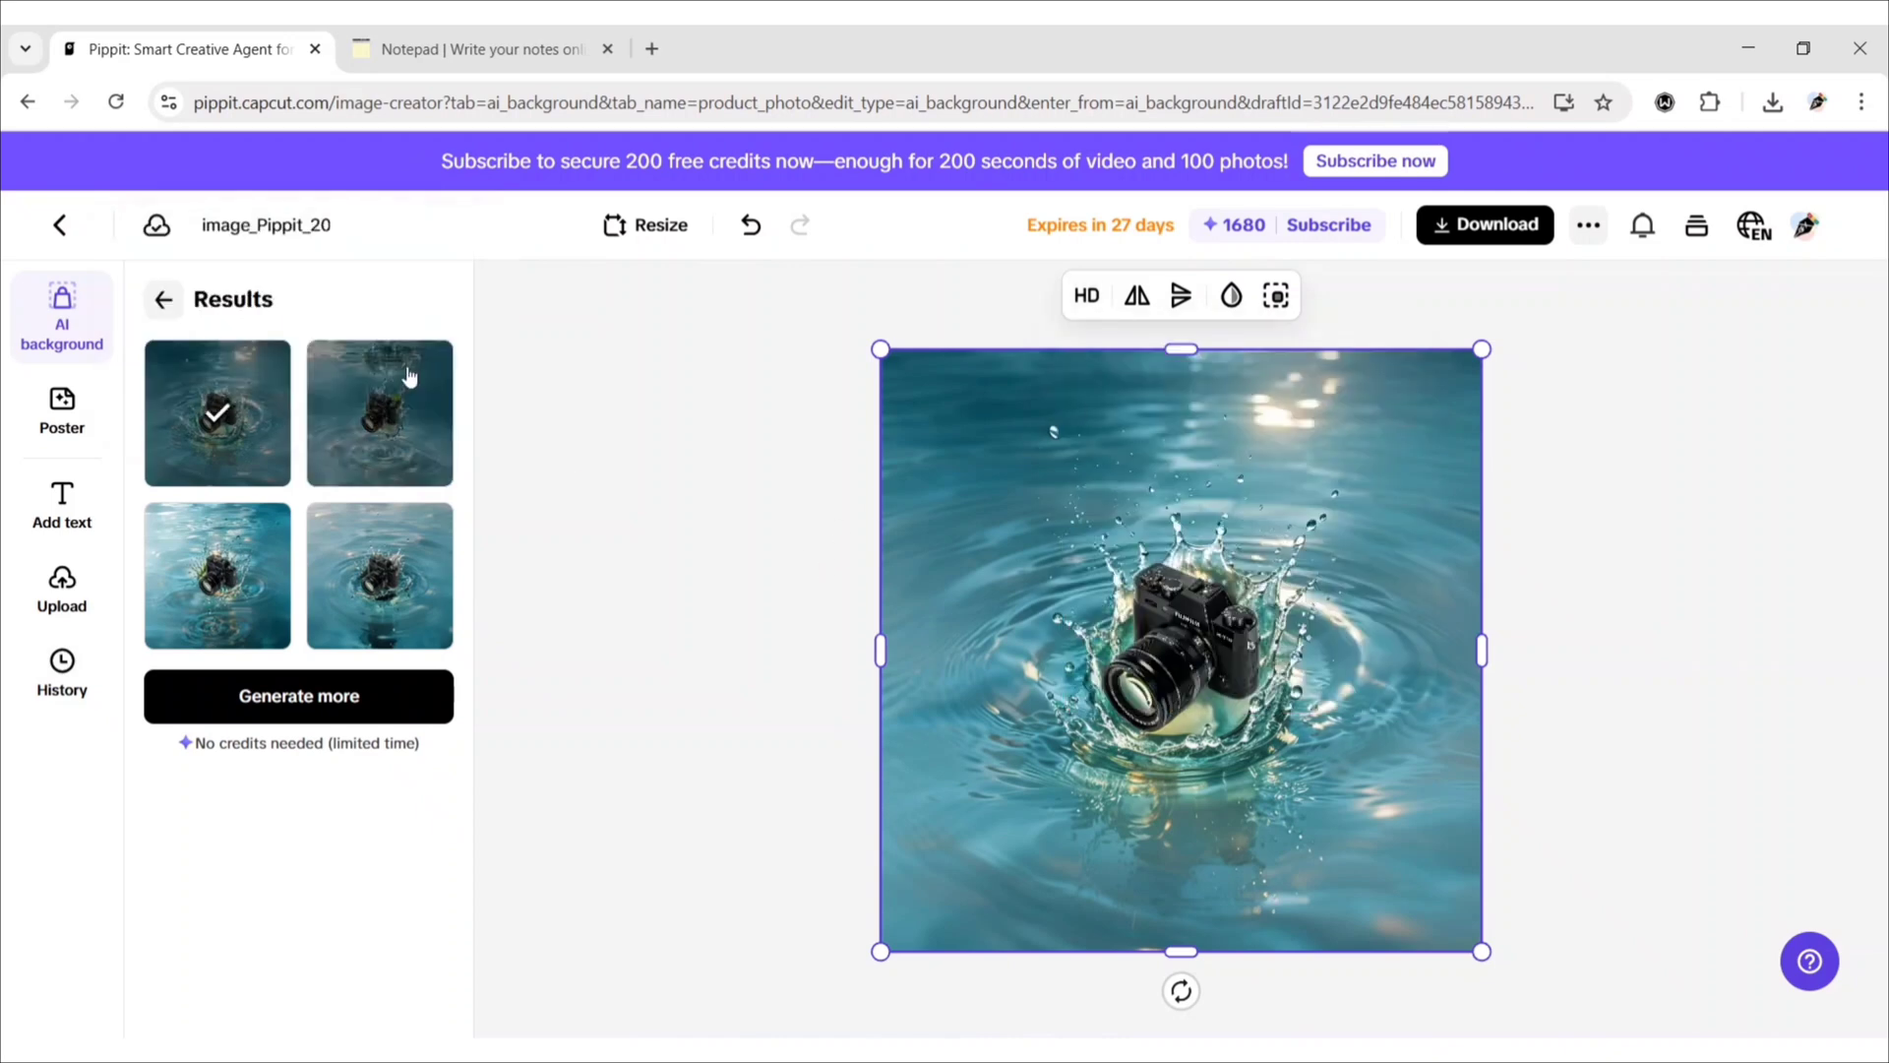
pyautogui.click(403, 408)
pyautogui.click(248, 563)
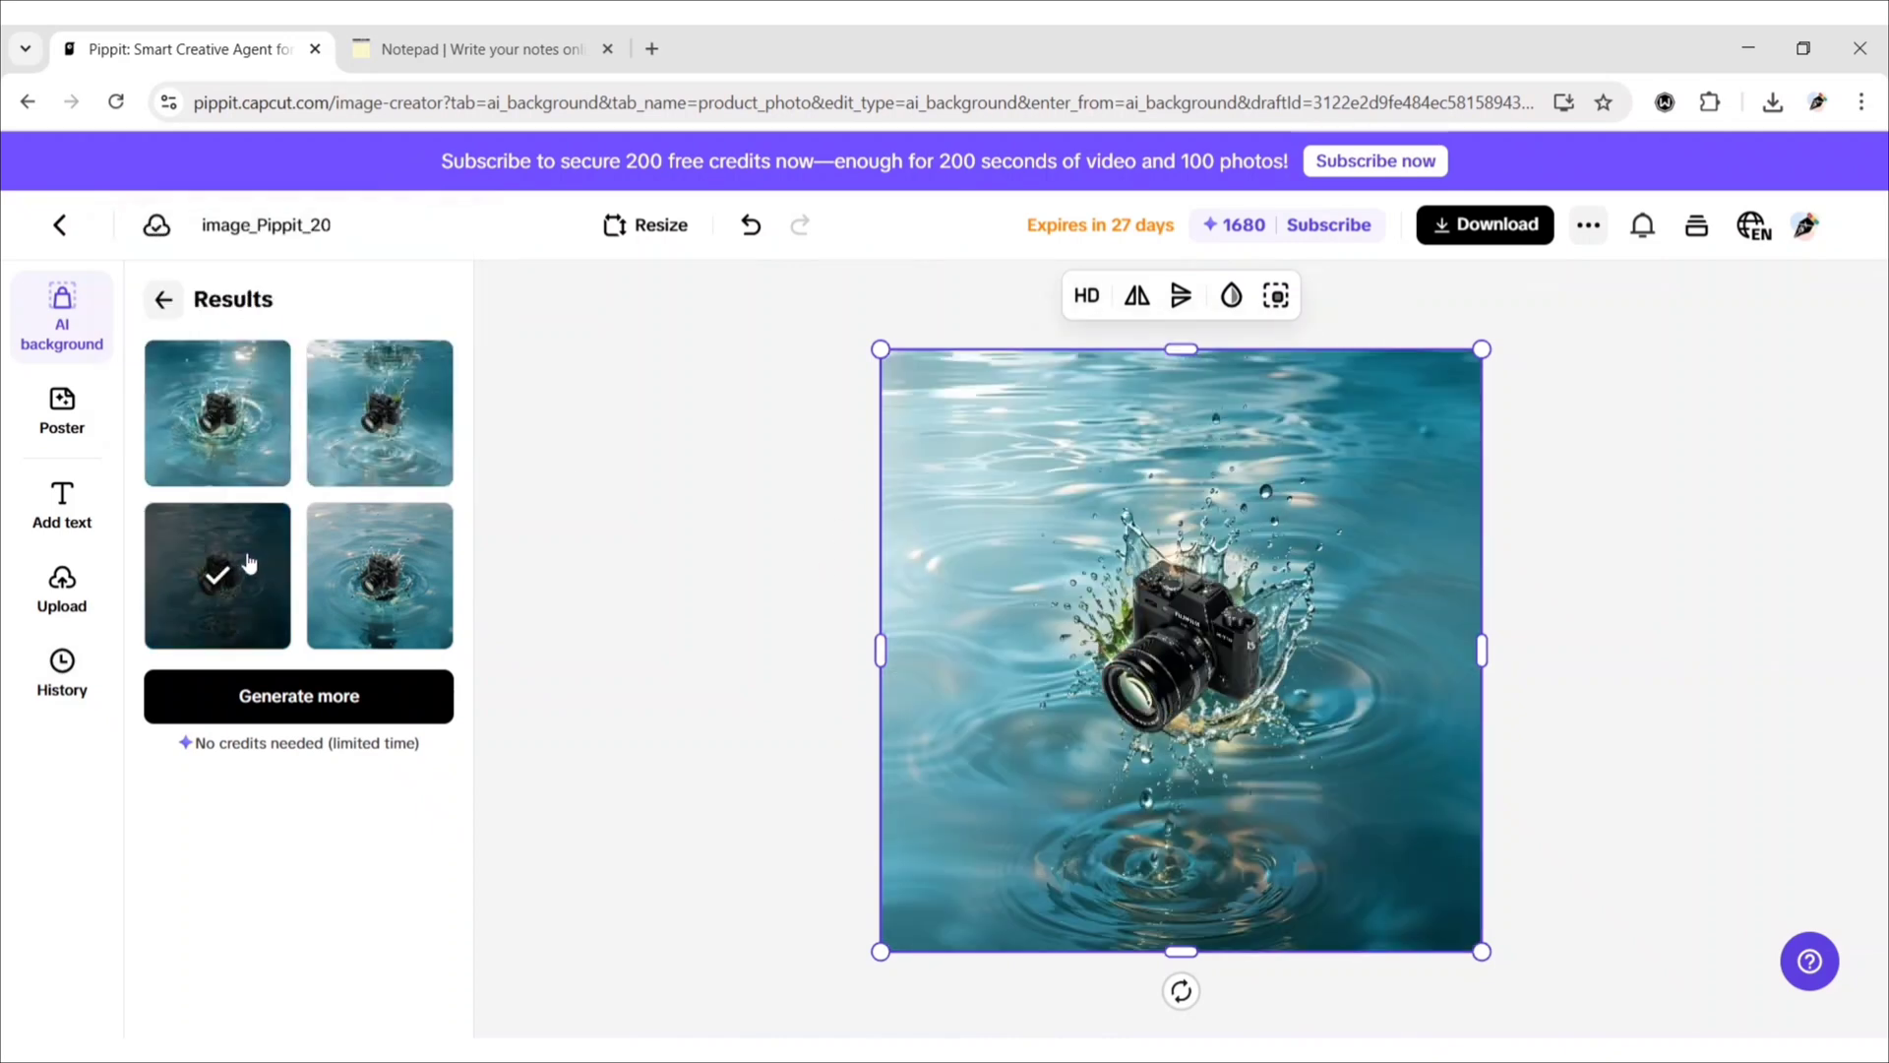
pyautogui.click(409, 604)
pyautogui.click(375, 445)
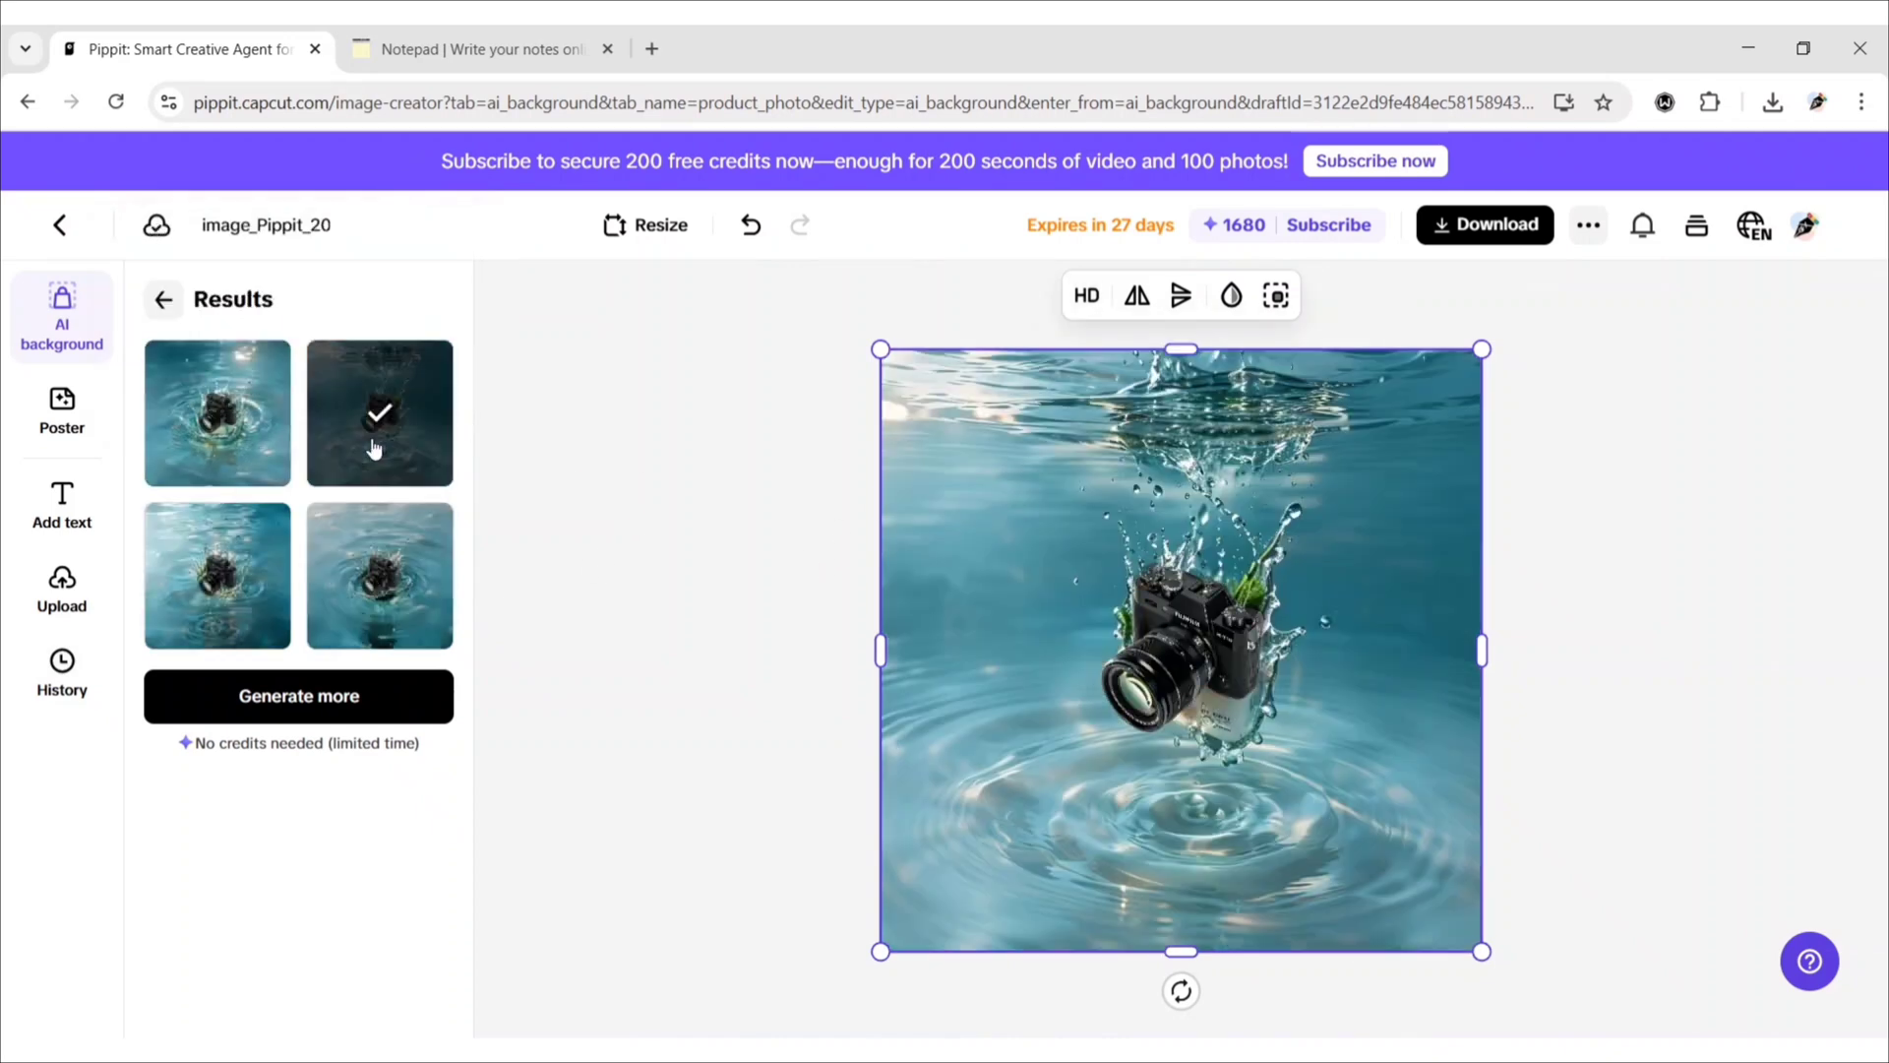
# Download the water-splash camera image as a JPG.
pyautogui.click(773, 557)
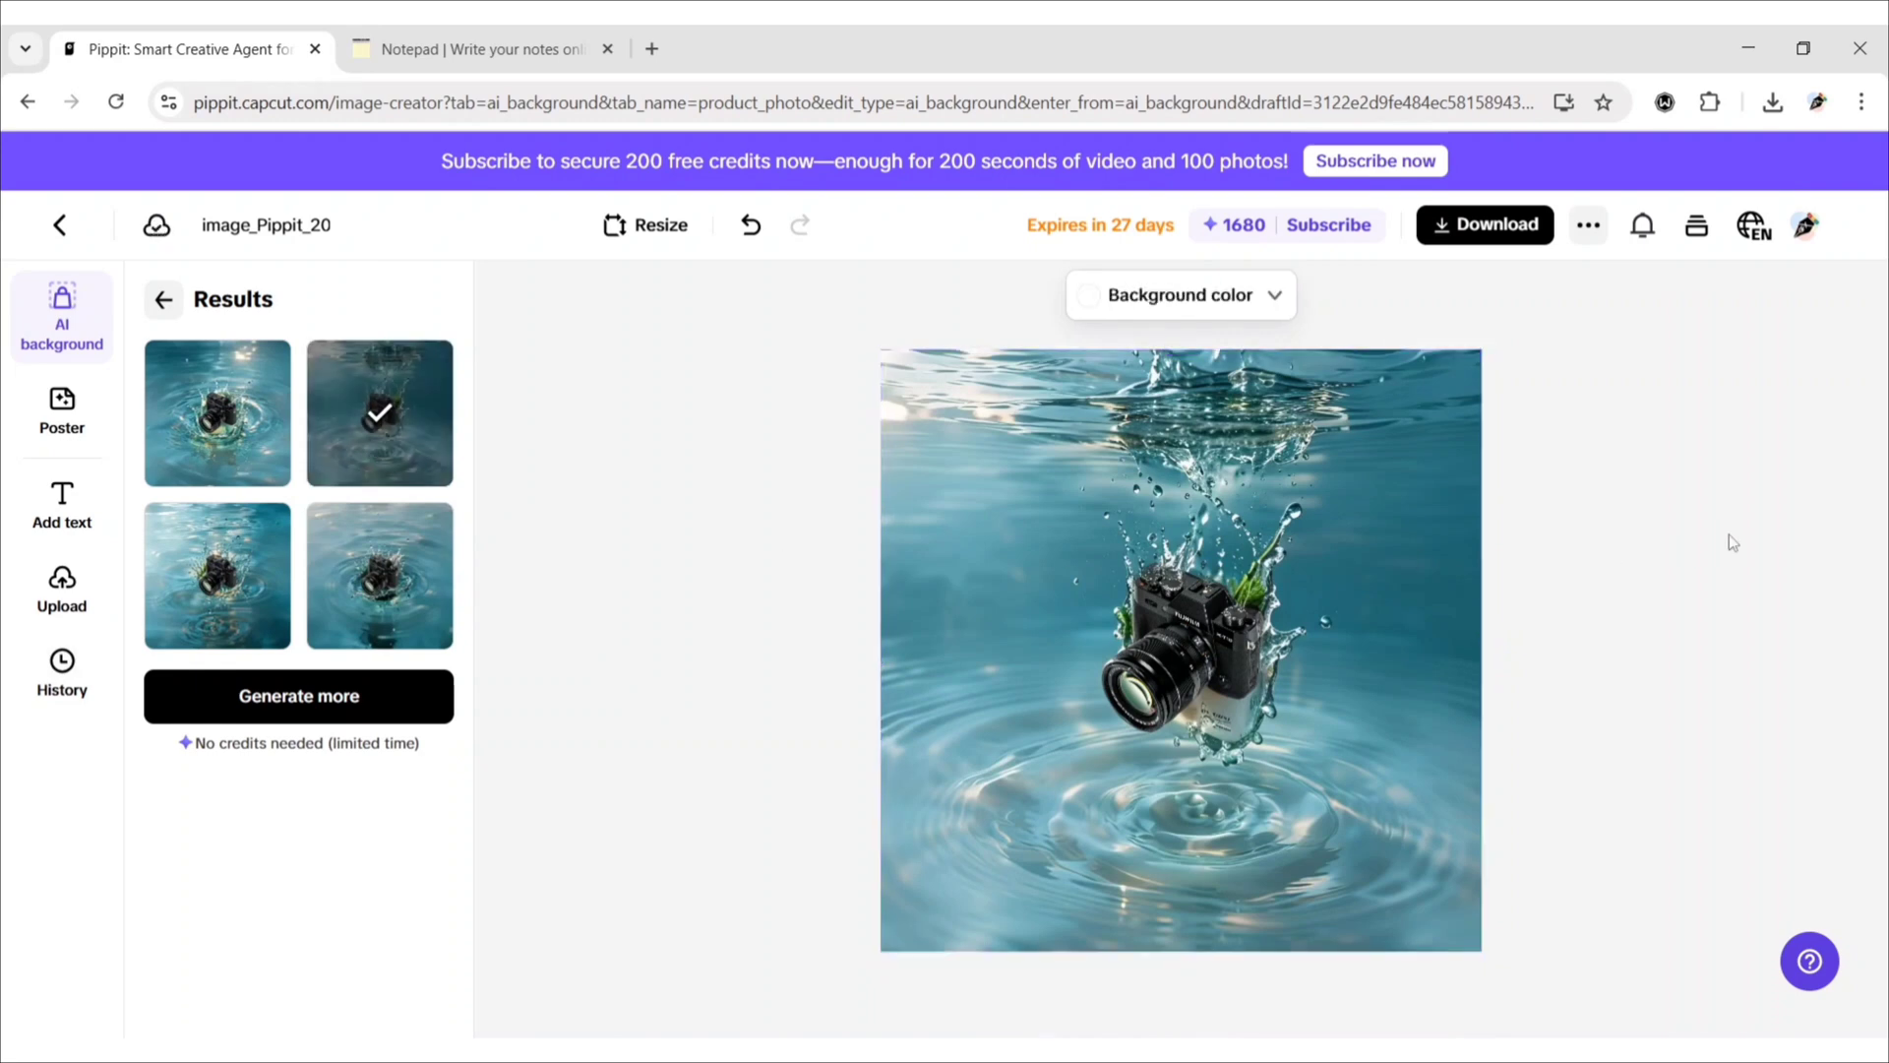
pyautogui.click(1485, 224)
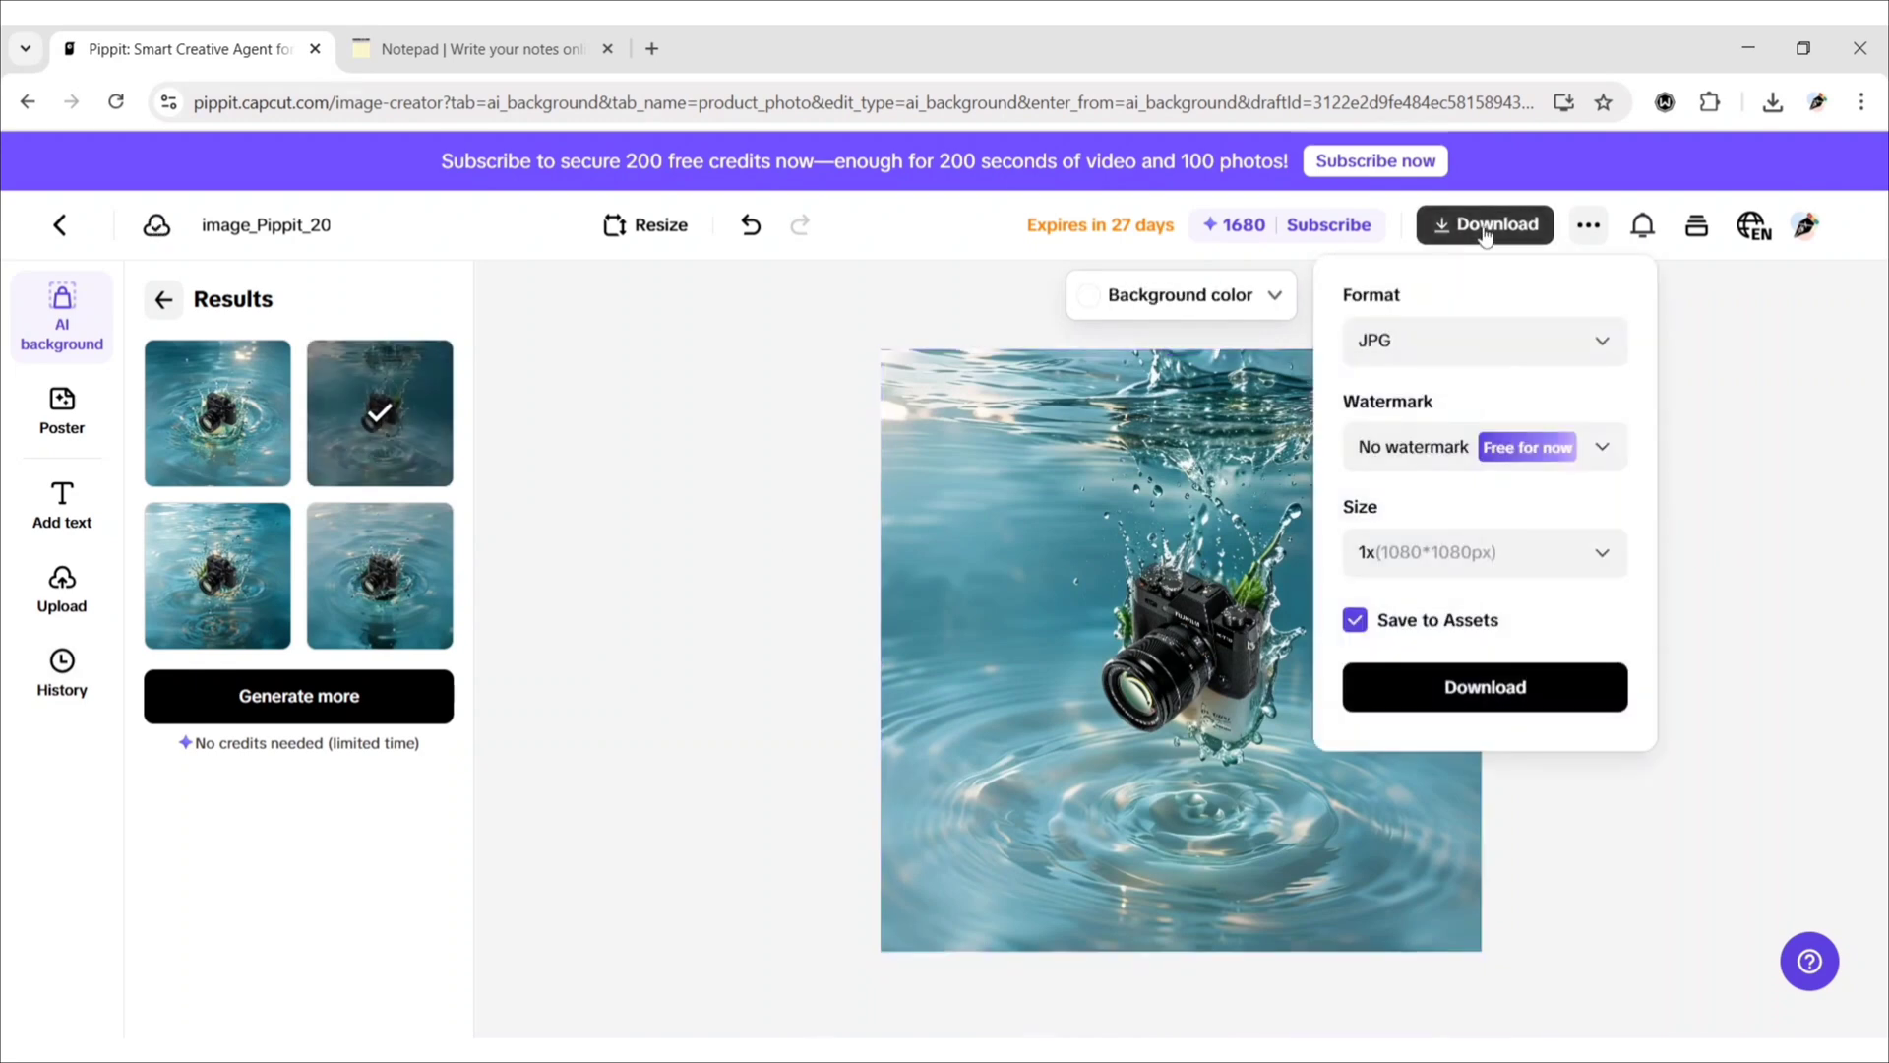
pyautogui.click(1504, 691)
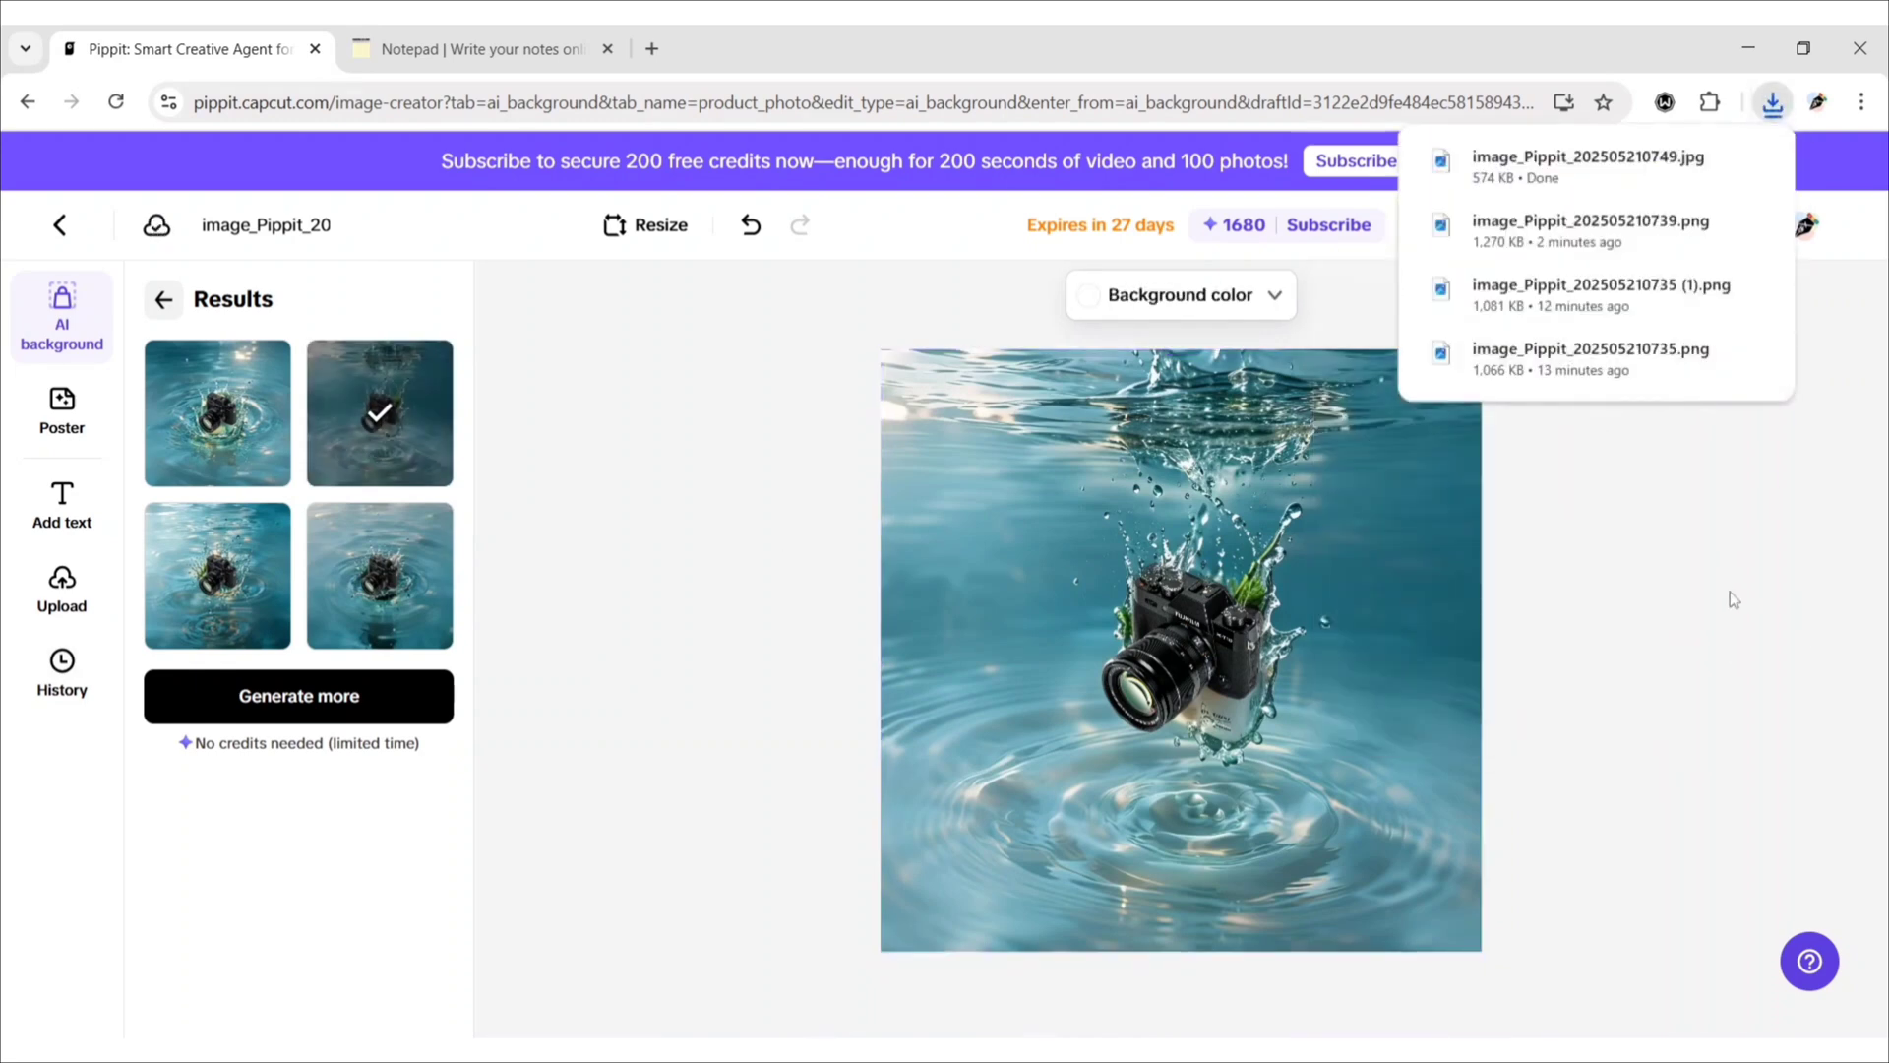
# Upload LowResolutionImage.png to the Upscale image tool and upscale the sunglasses portrait.
pyautogui.click(59, 224)
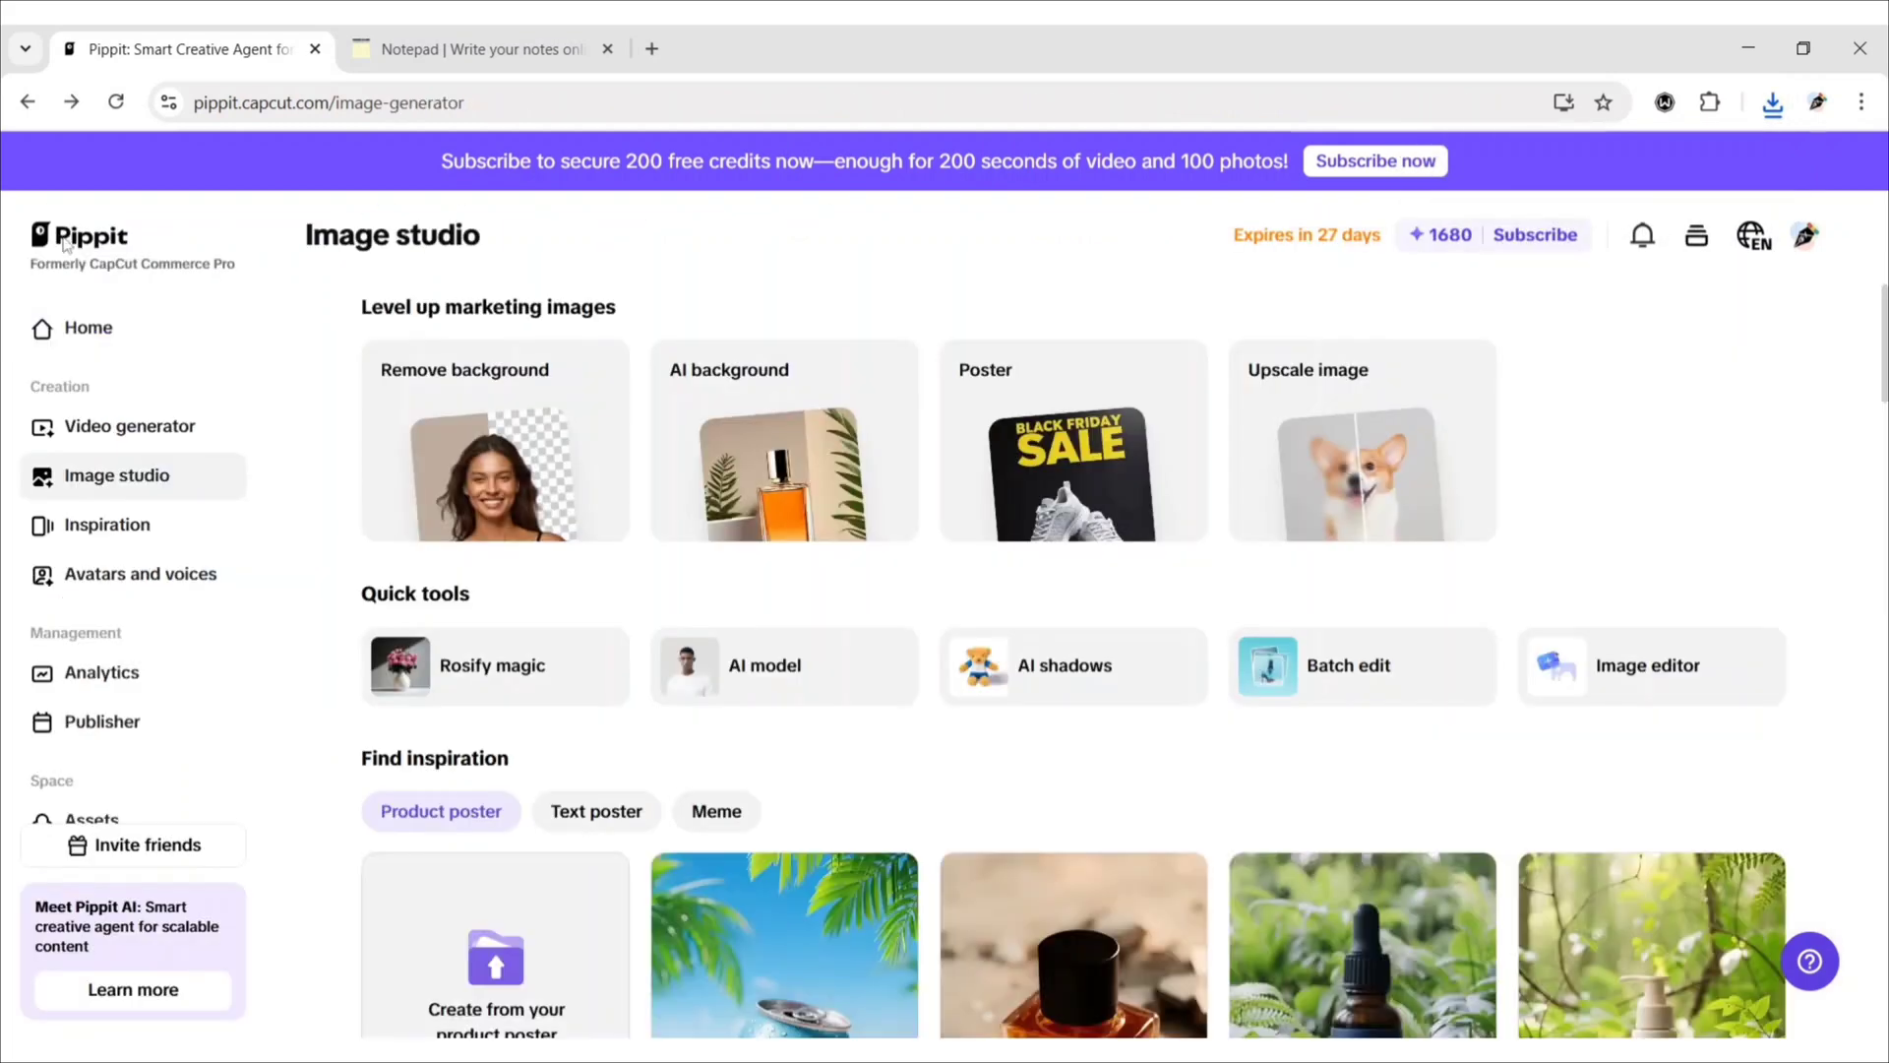
pyautogui.click(1362, 443)
pyautogui.click(1187, 652)
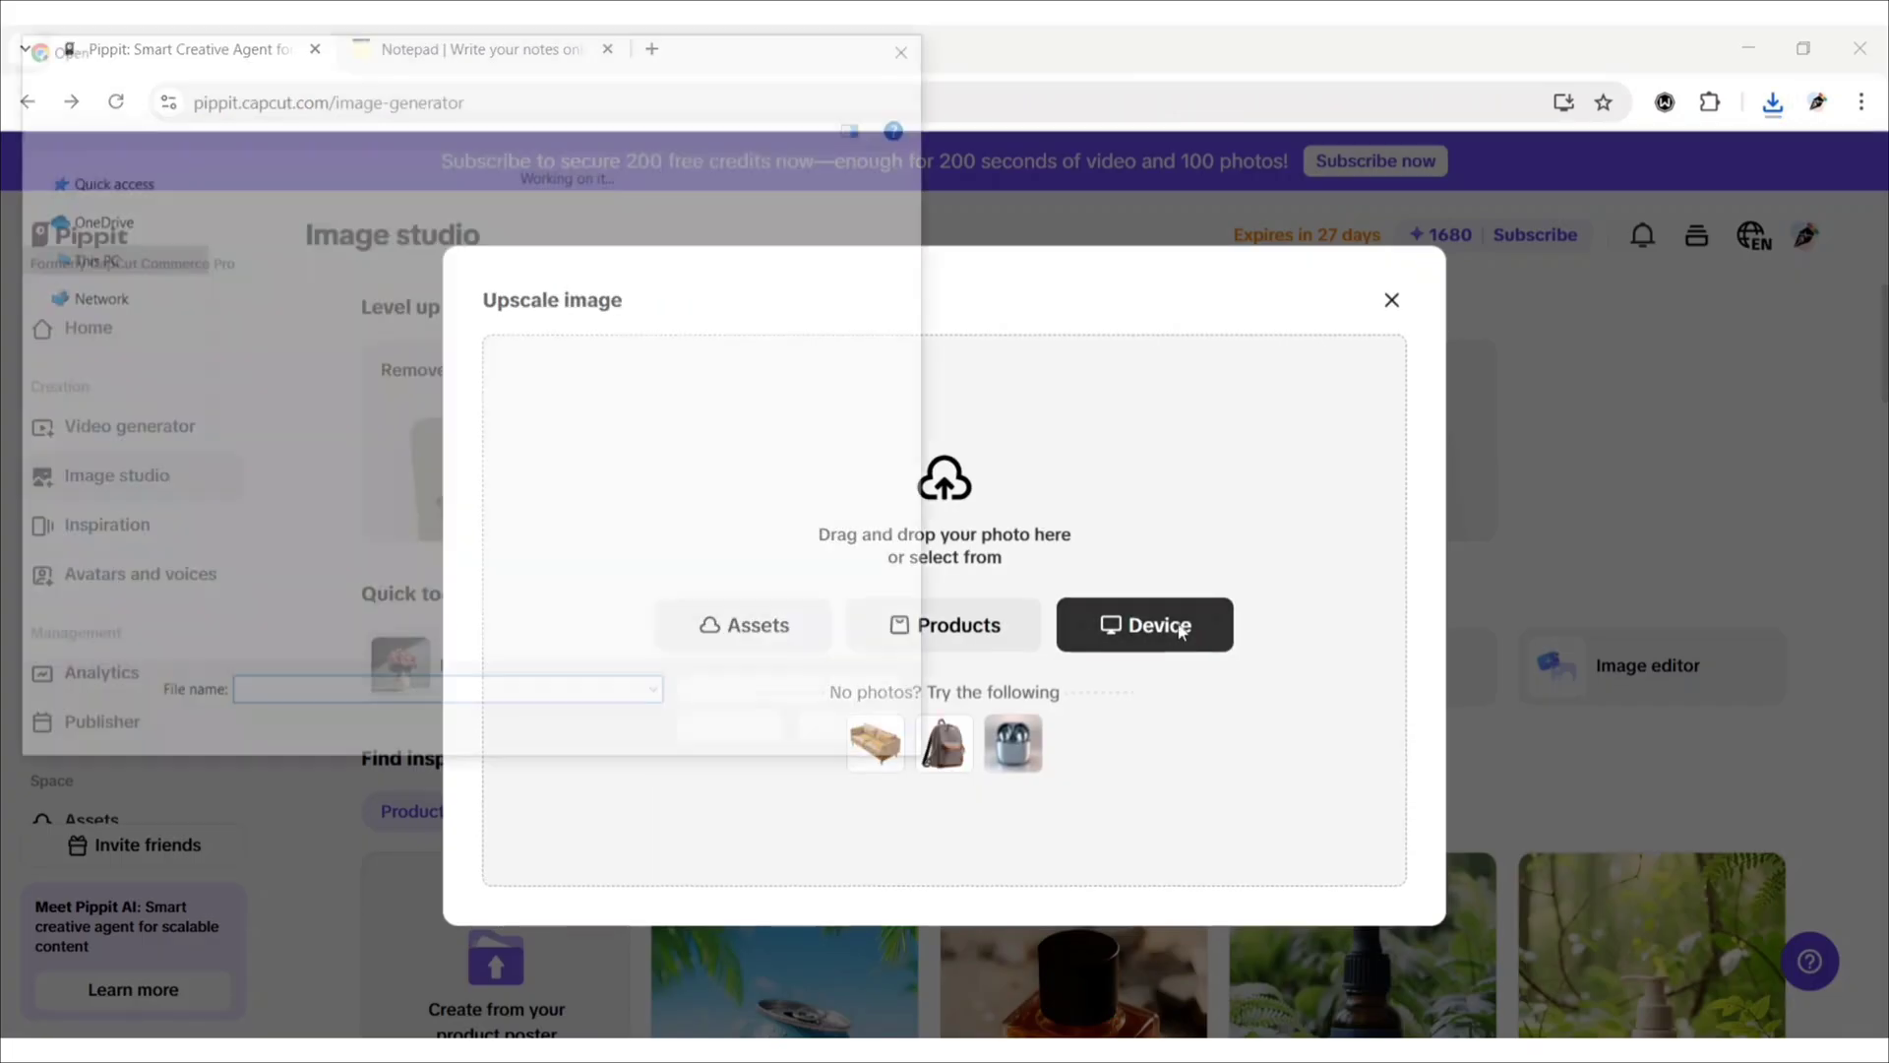
pyautogui.click(290, 294)
pyautogui.click(740, 736)
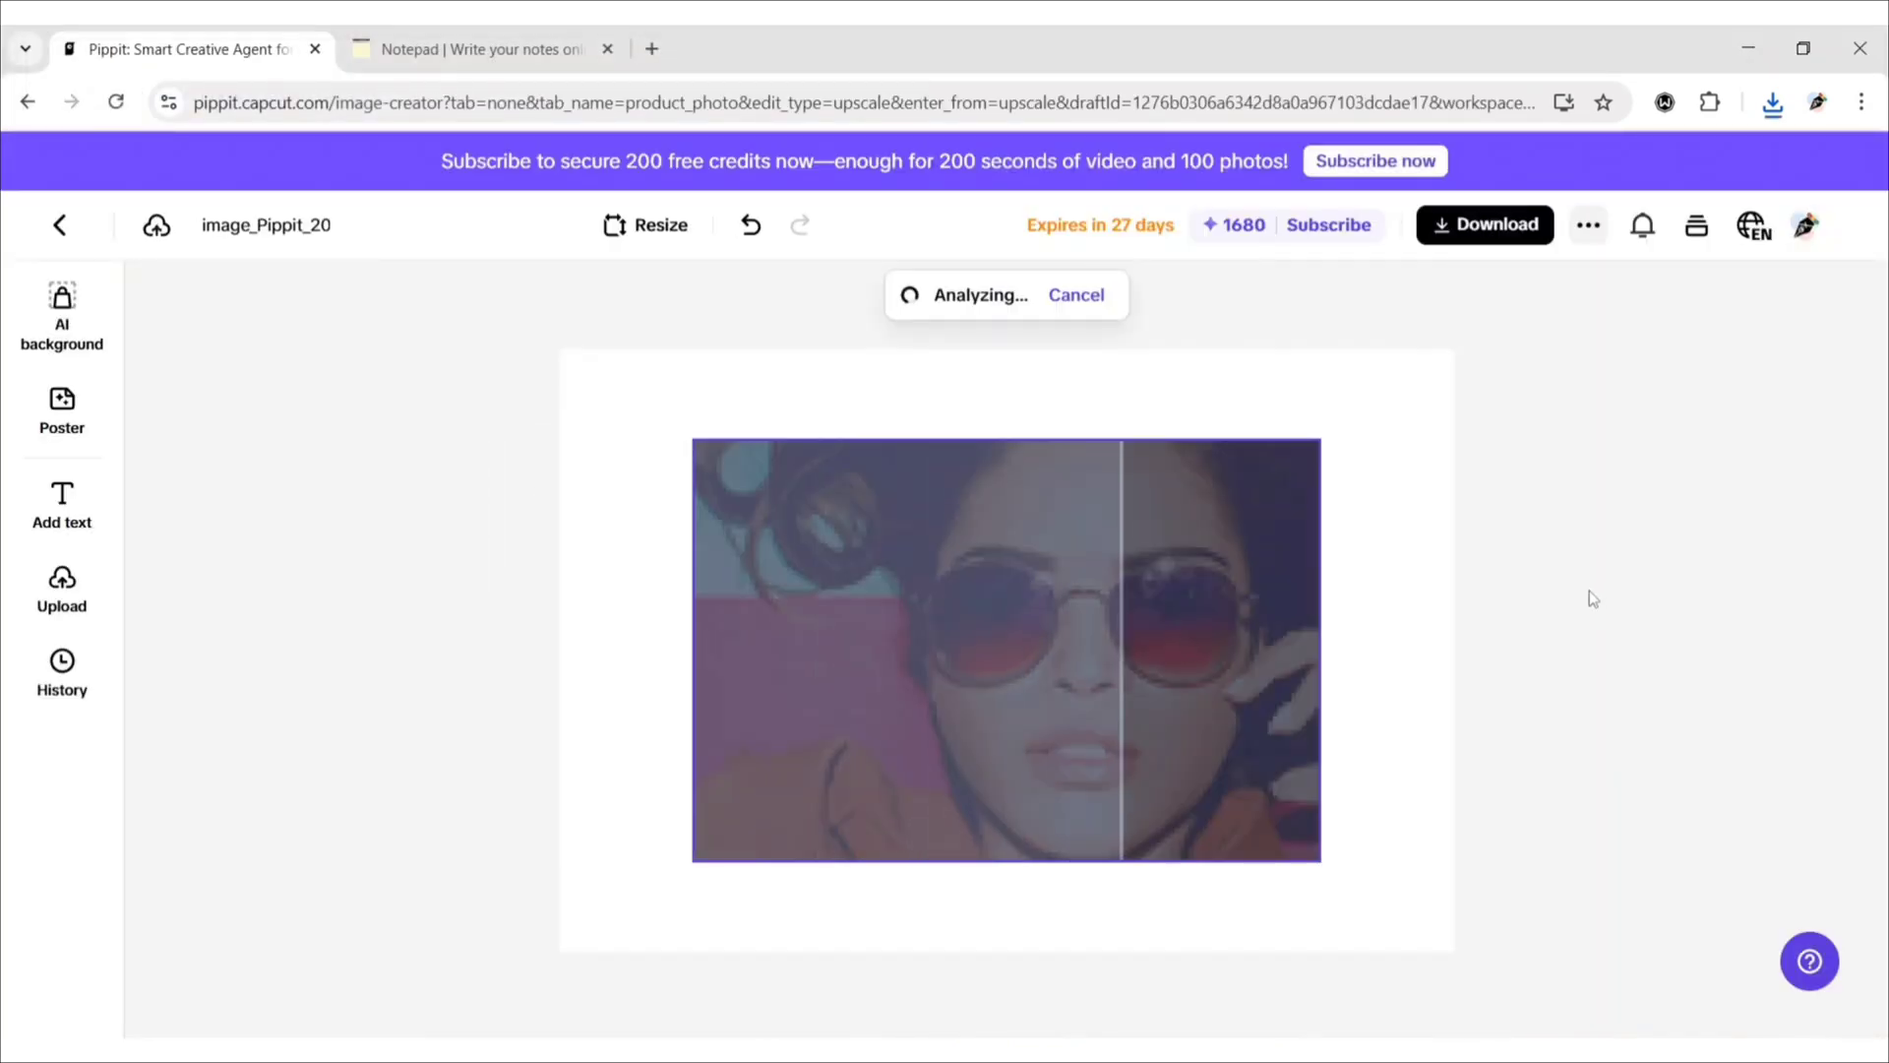
pyautogui.click(1098, 671)
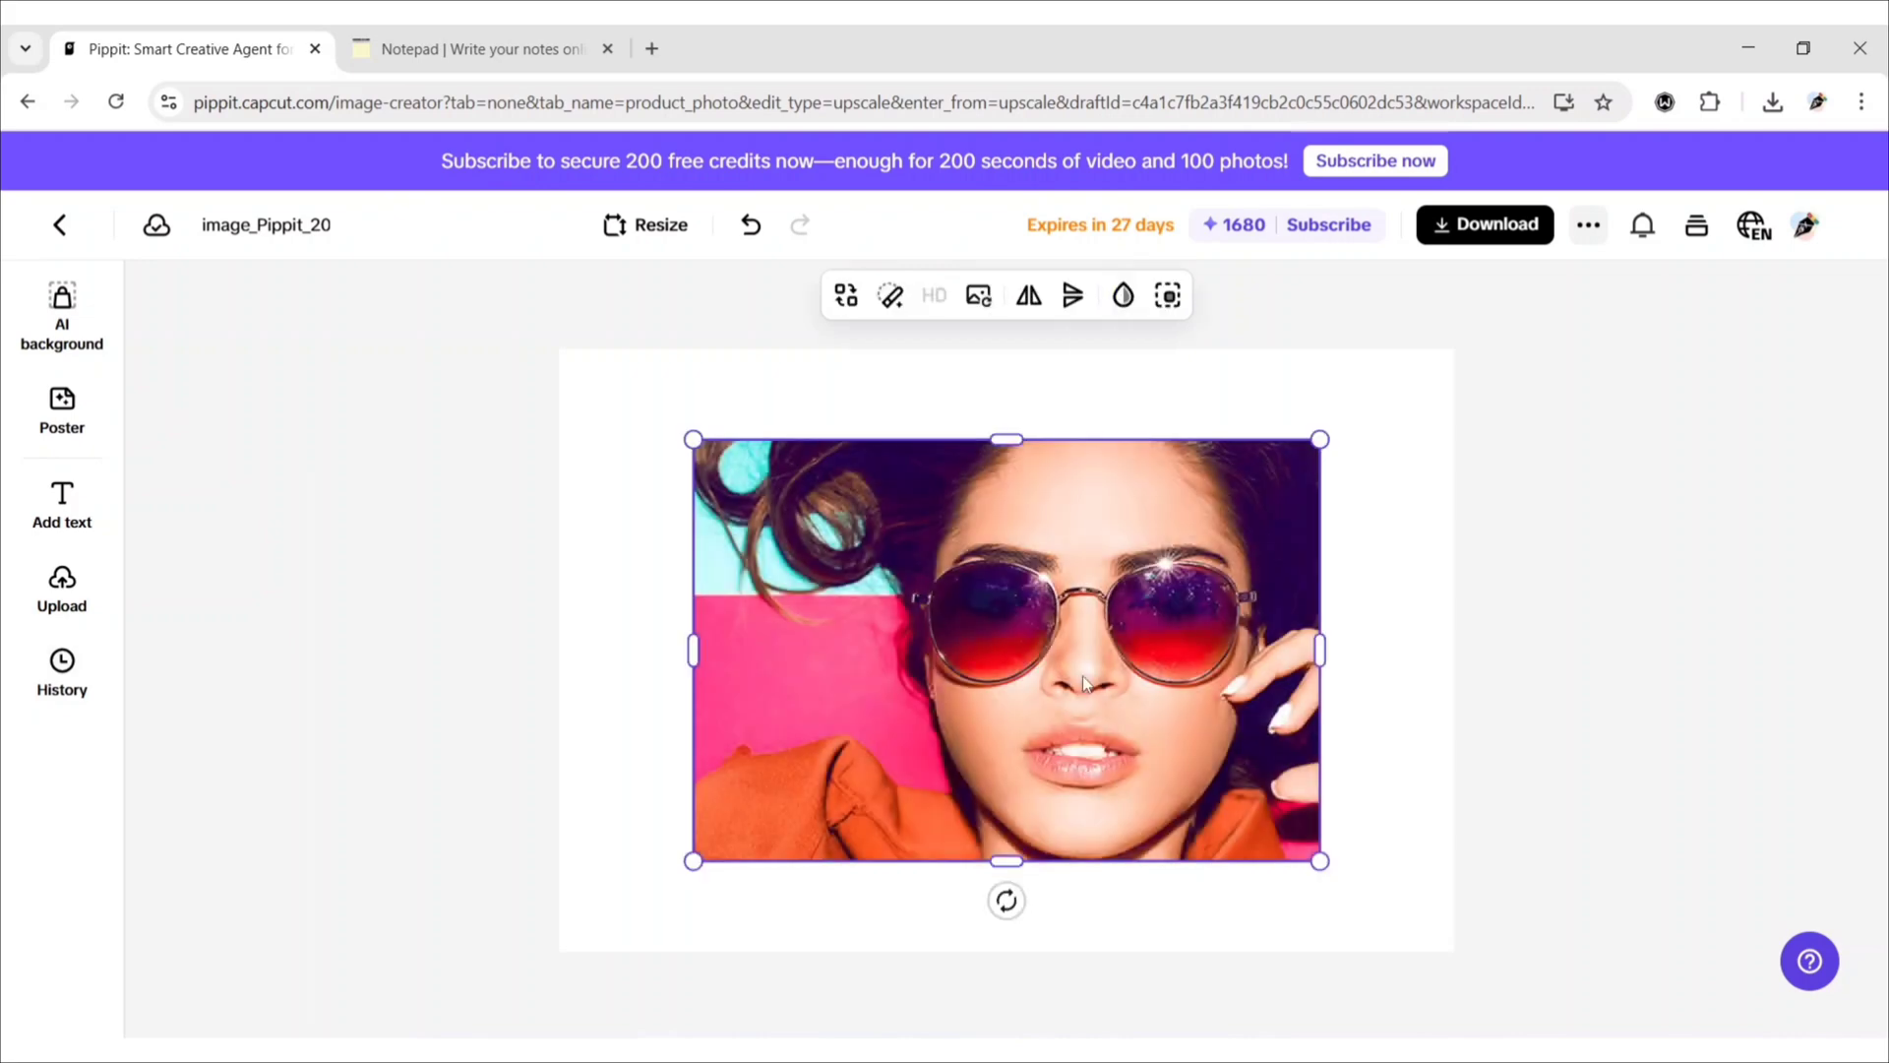
# Move and enlarge the upscaled portrait so it fills the 600×403 canvas.
pyautogui.moveTo(1082, 675); pyautogui.dragTo(946, 581)
pyautogui.moveTo(1191, 769); pyautogui.dragTo(1428, 994)
pyautogui.click(1683, 538)
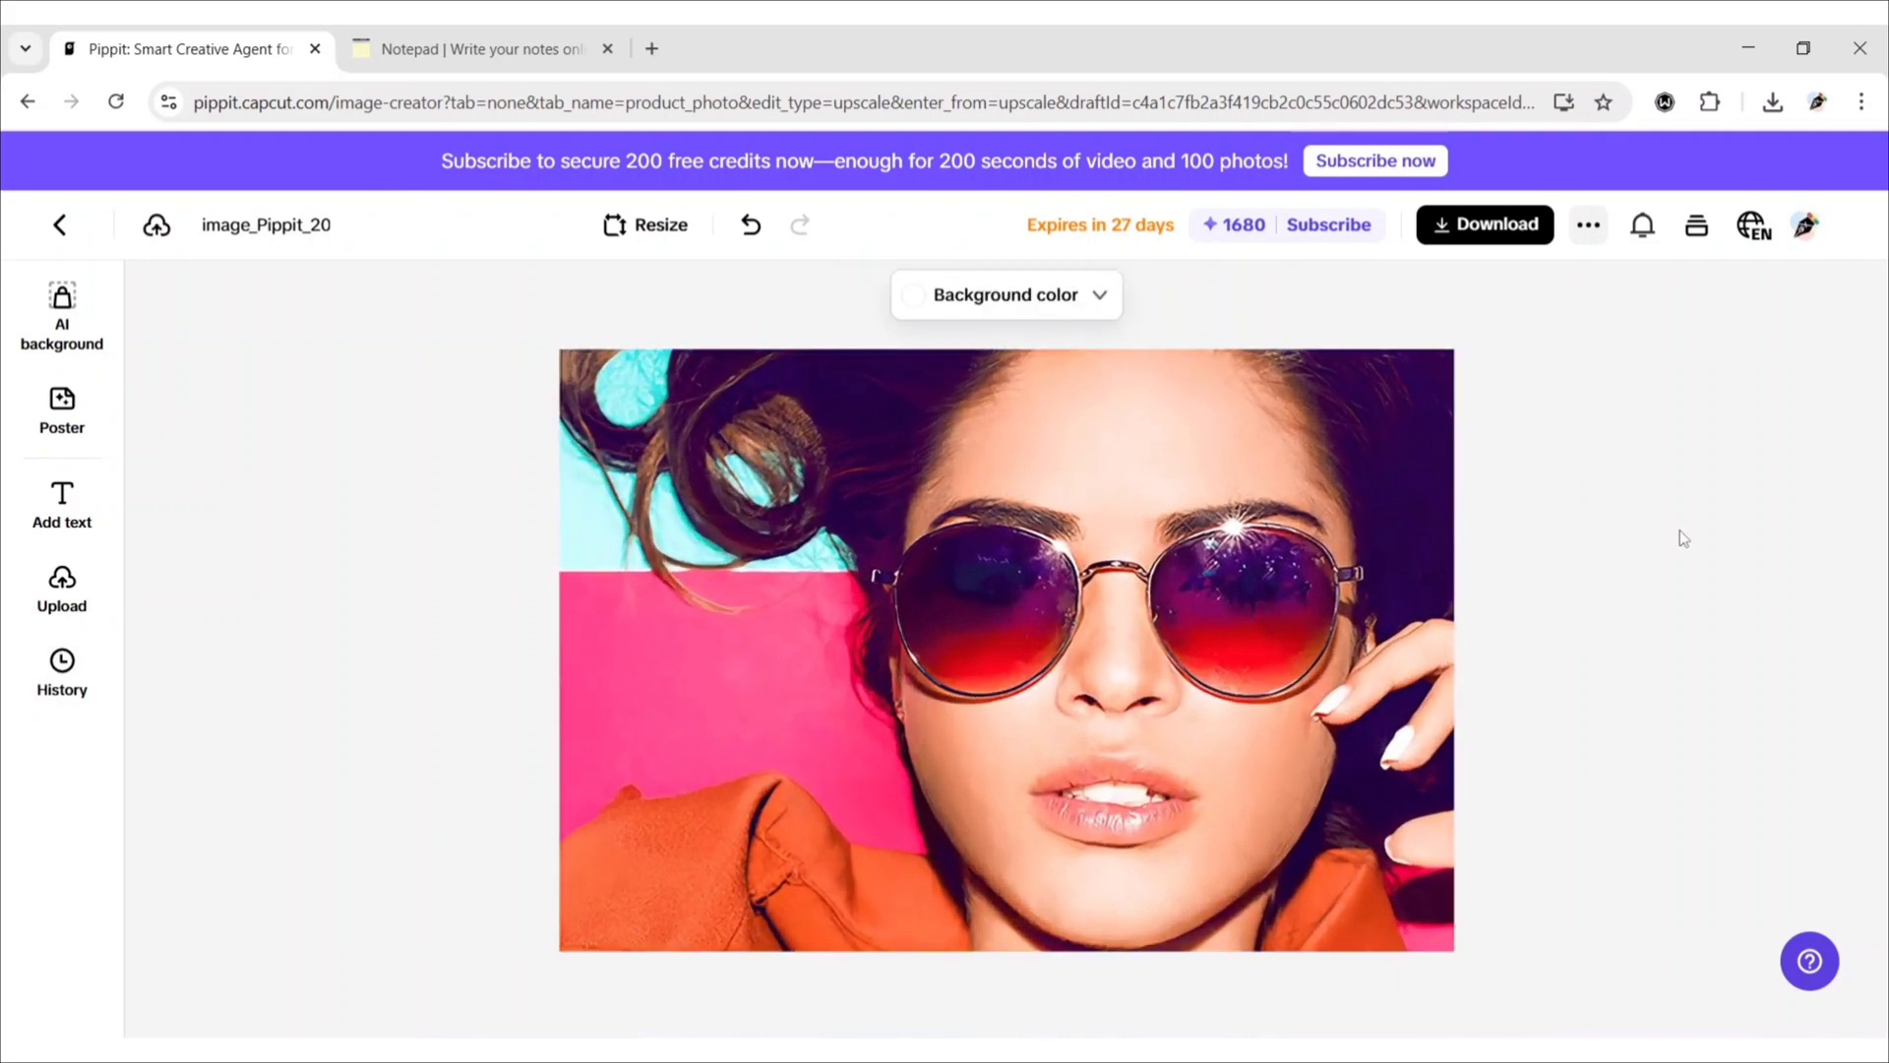
# Download the portrait as a PNG file.
pyautogui.click(1484, 226)
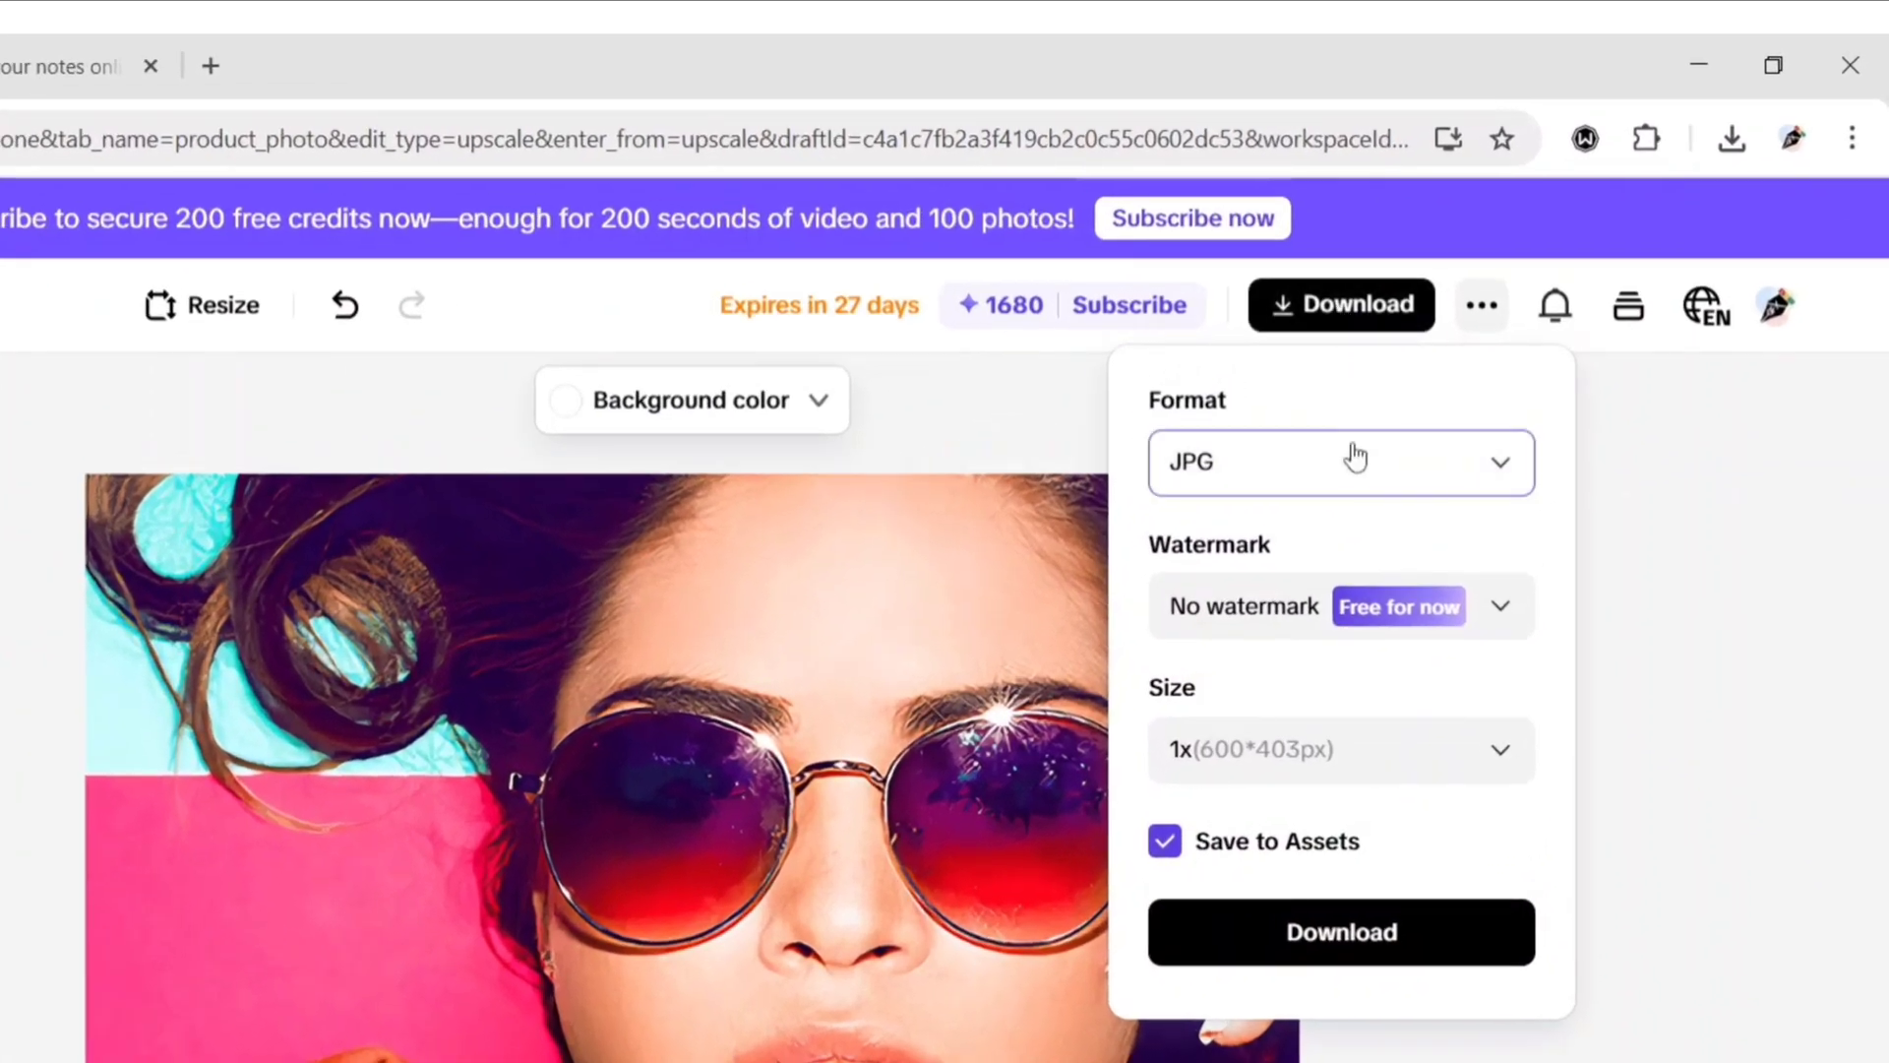
pyautogui.click(1493, 336)
pyautogui.click(1344, 610)
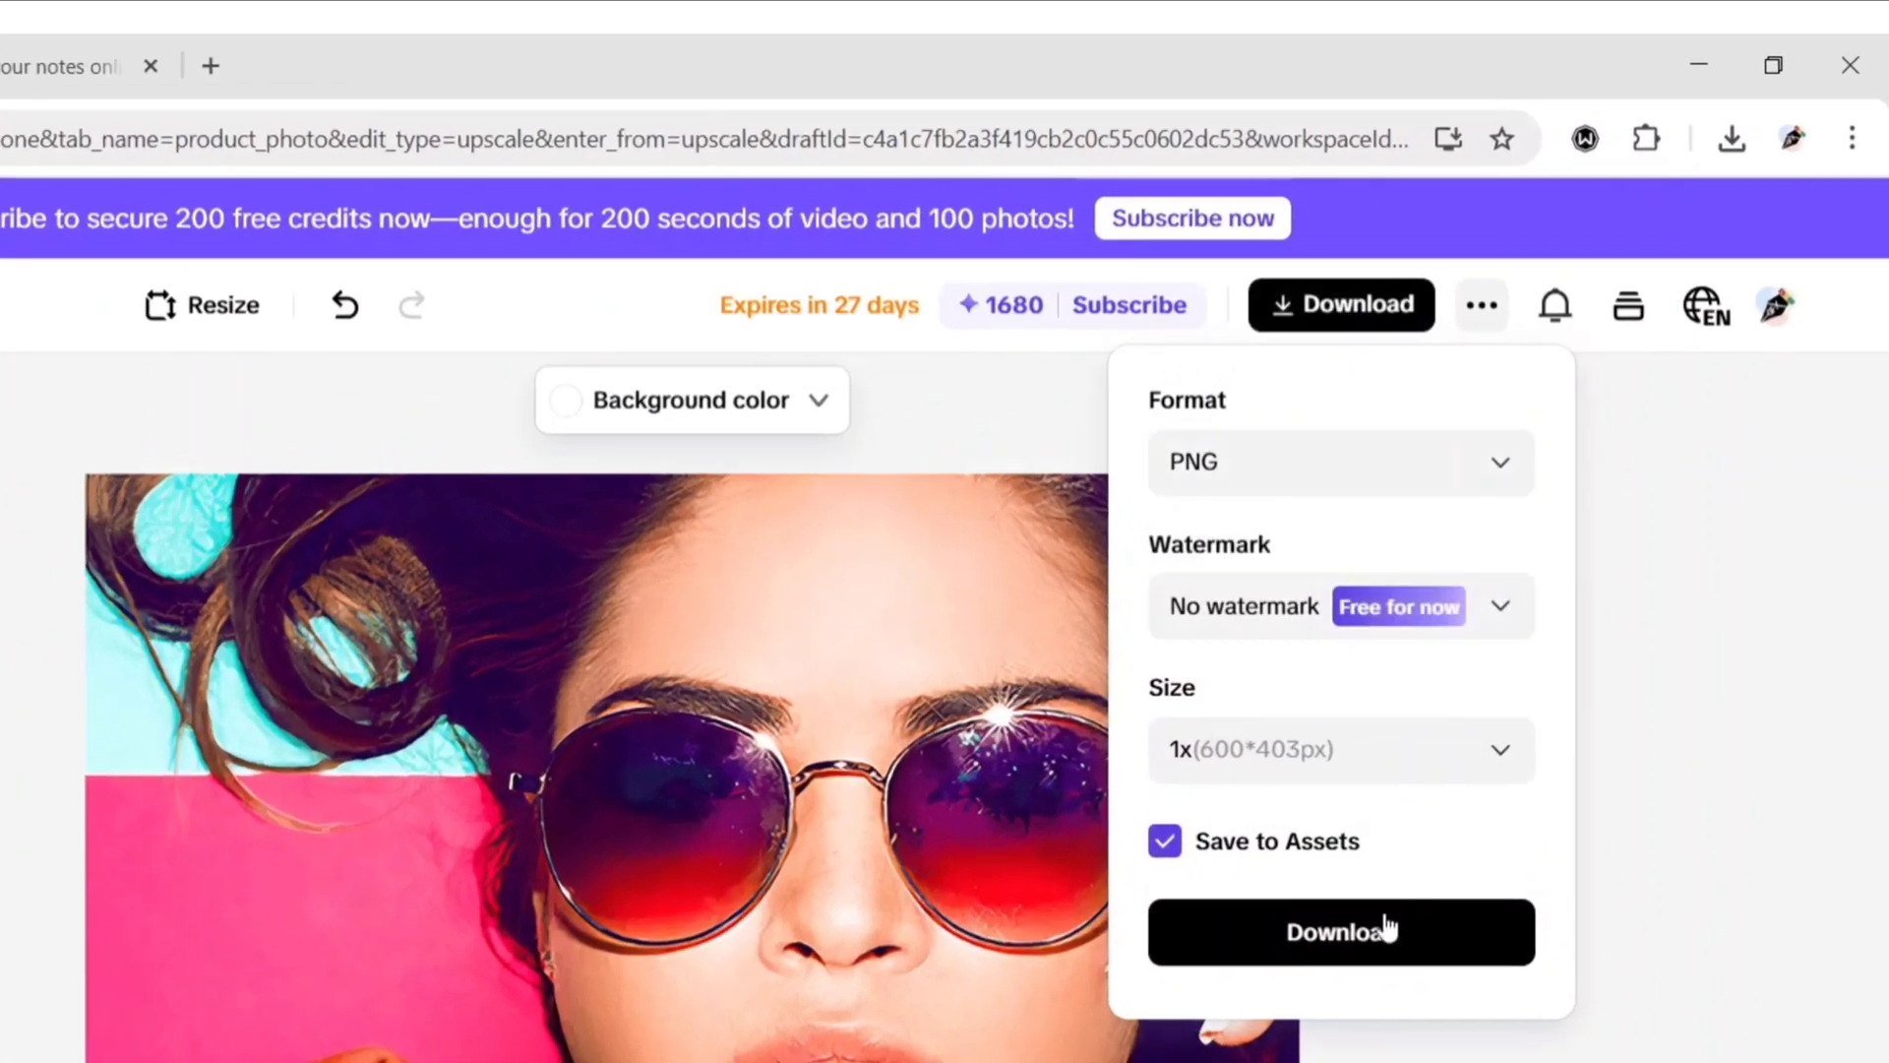
pyautogui.click(1333, 935)
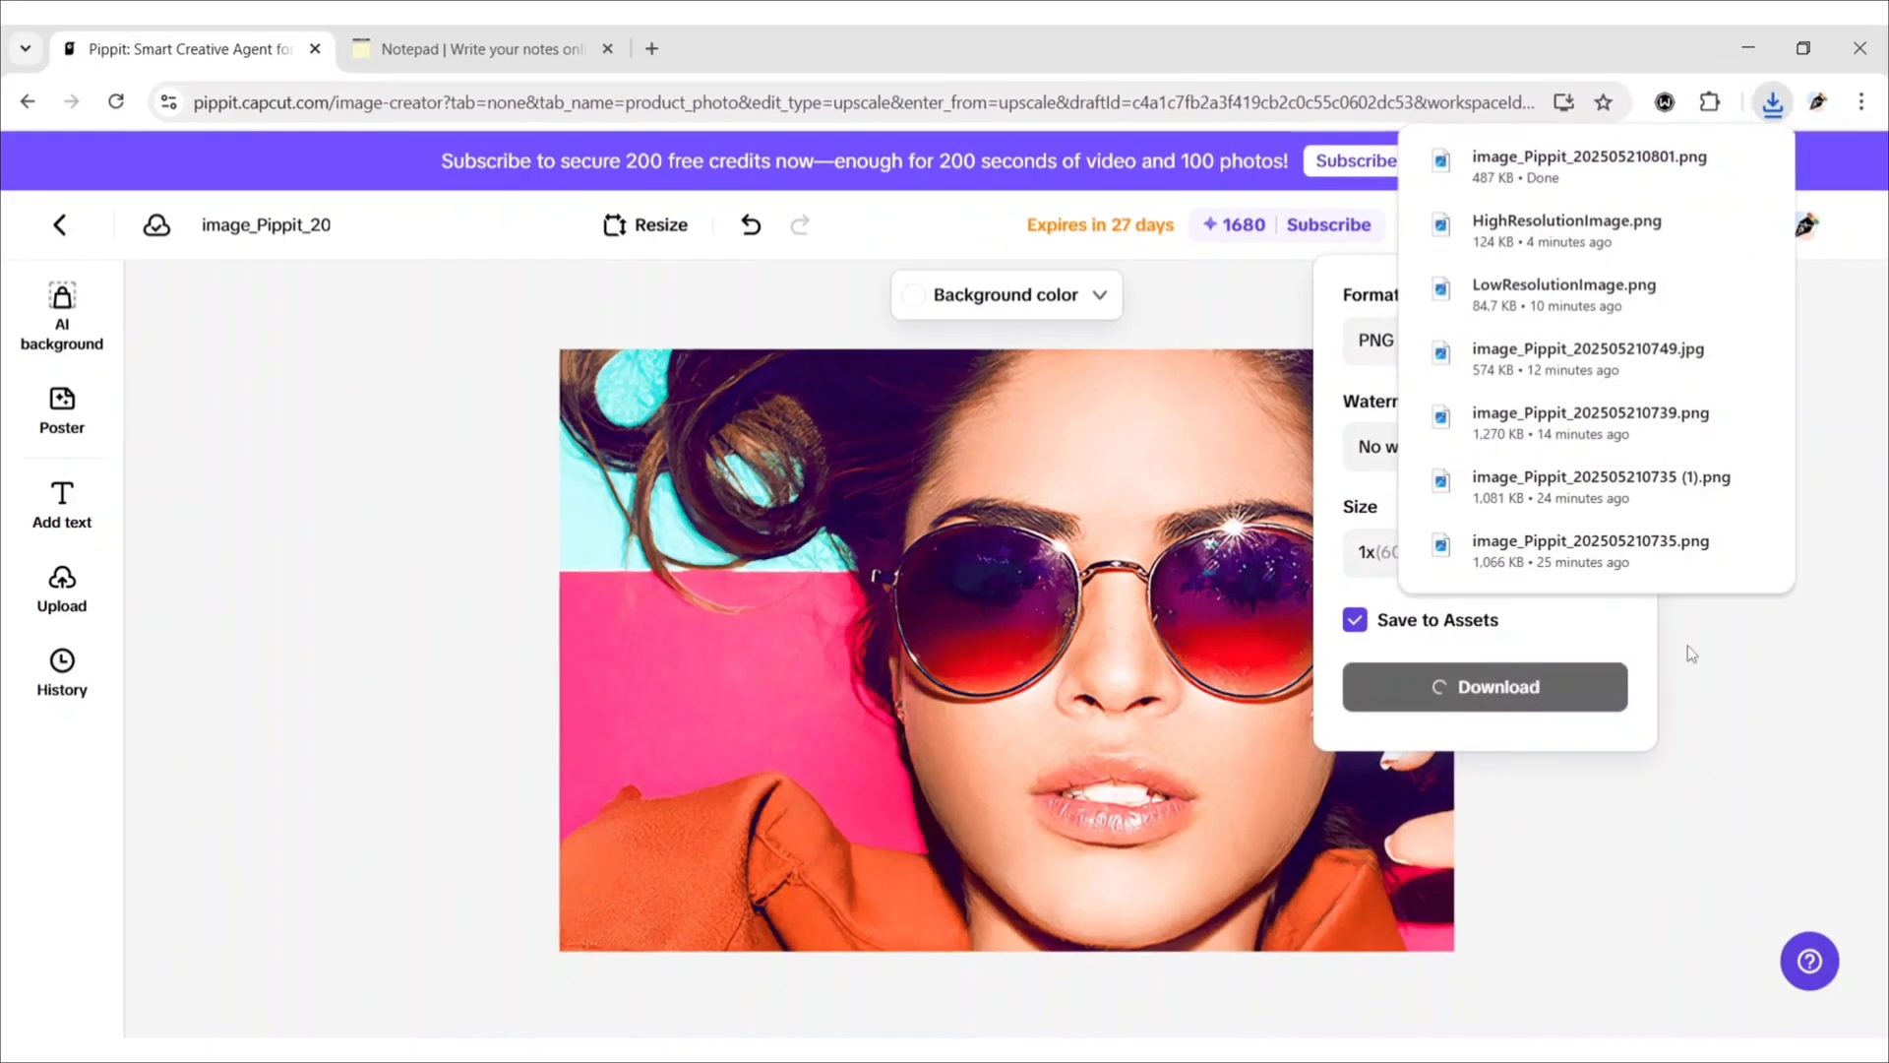
pyautogui.click(1692, 653)
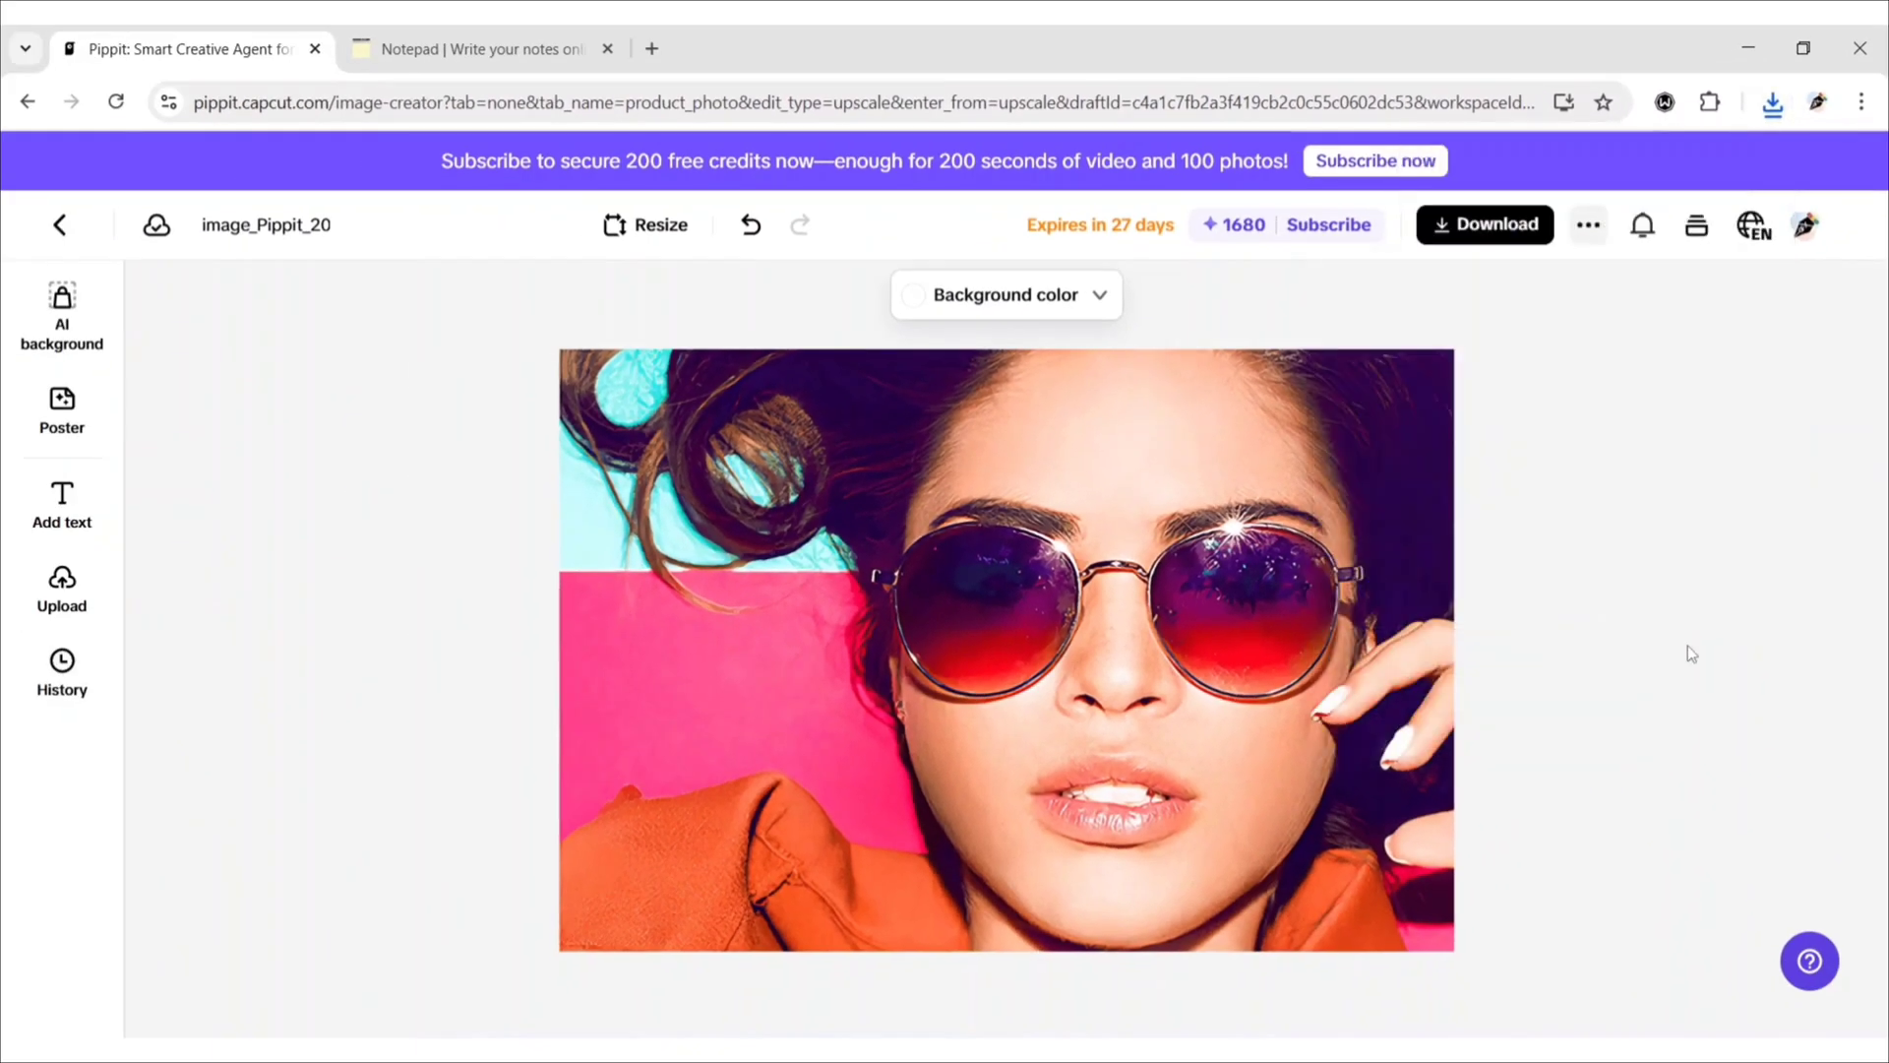